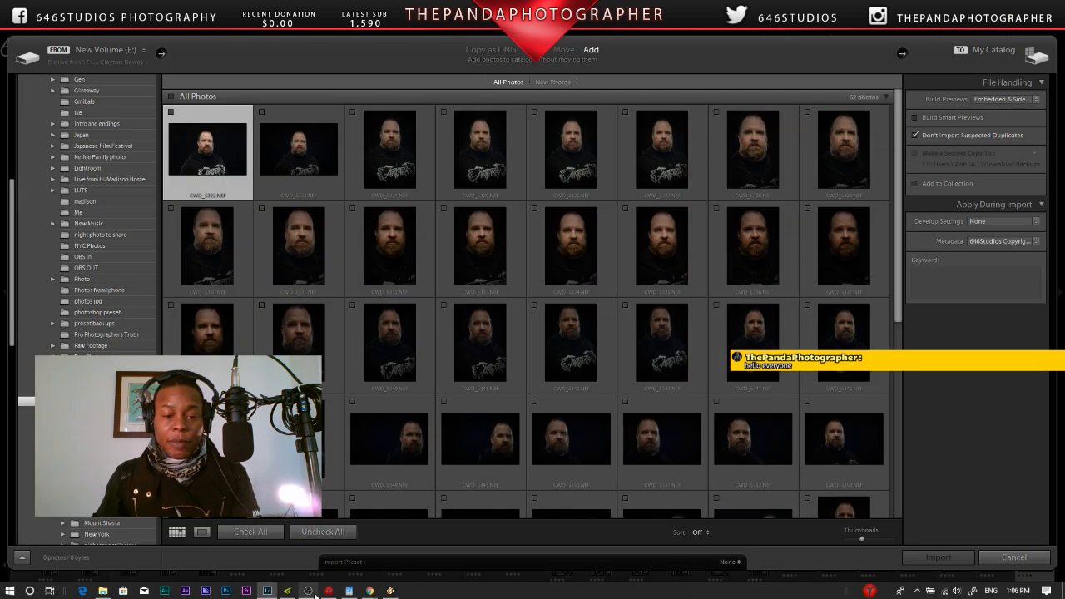
{"action": "mouse_move", "coordinate": [311, 594]}
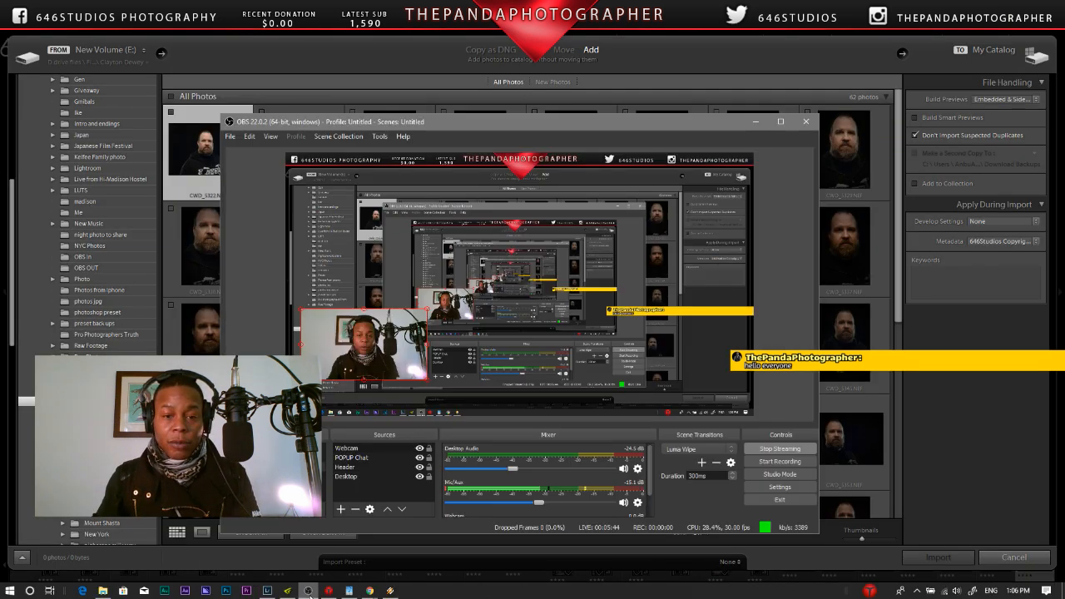
{"action": "mouse_move", "coordinate": [389, 591]}
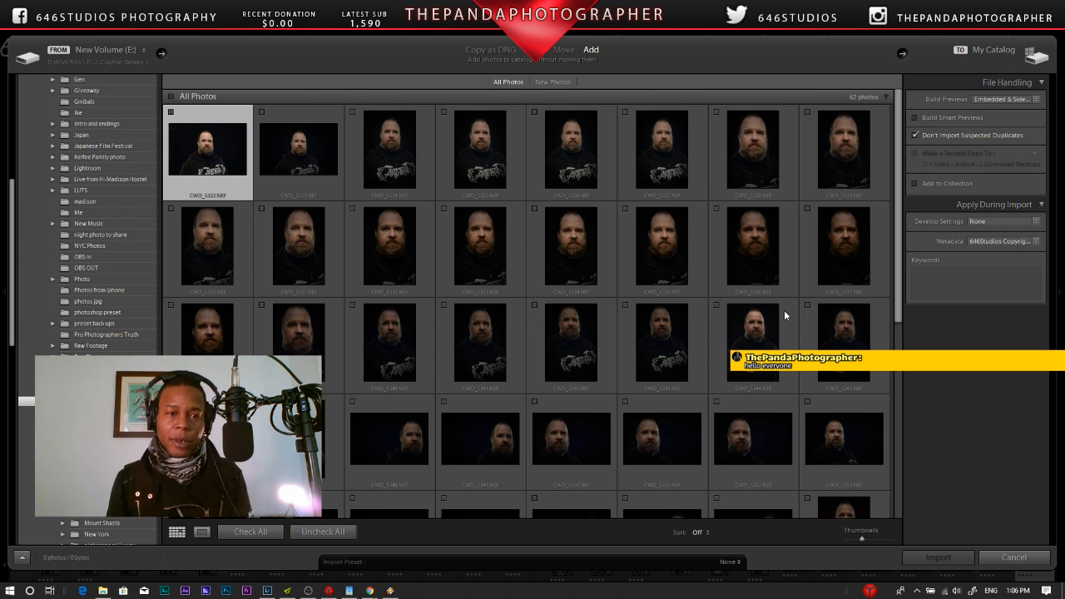
Step: Open the first portrait in the import grid and examine its beard, nose, eyes and forehead detail at 1:1 zoom
{"action": "double_click", "coordinate": [190, 146]}
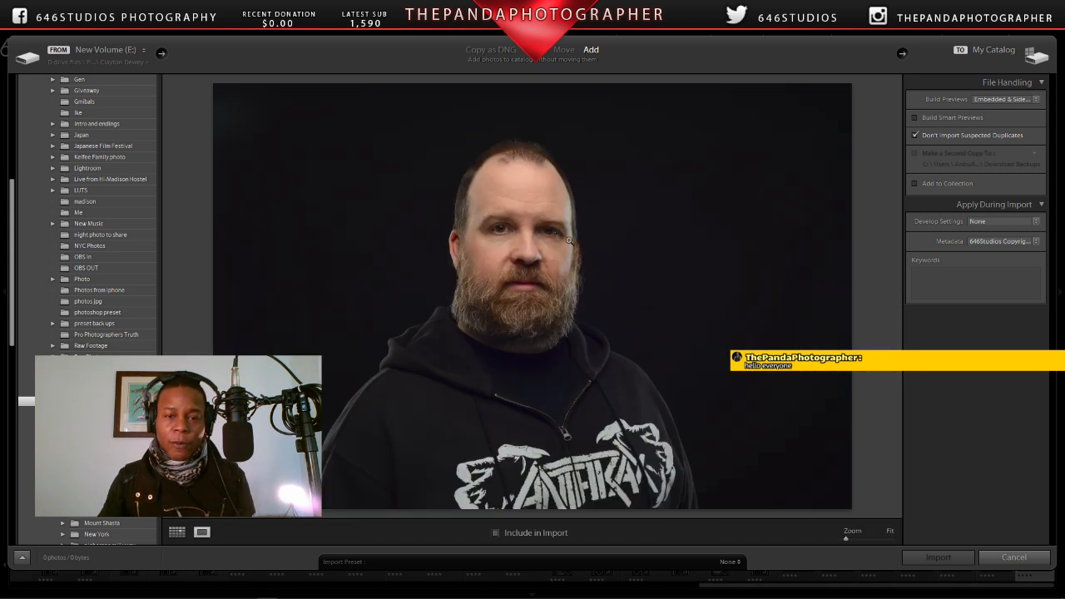
{"action": "left_click", "coordinate": [530, 276]}
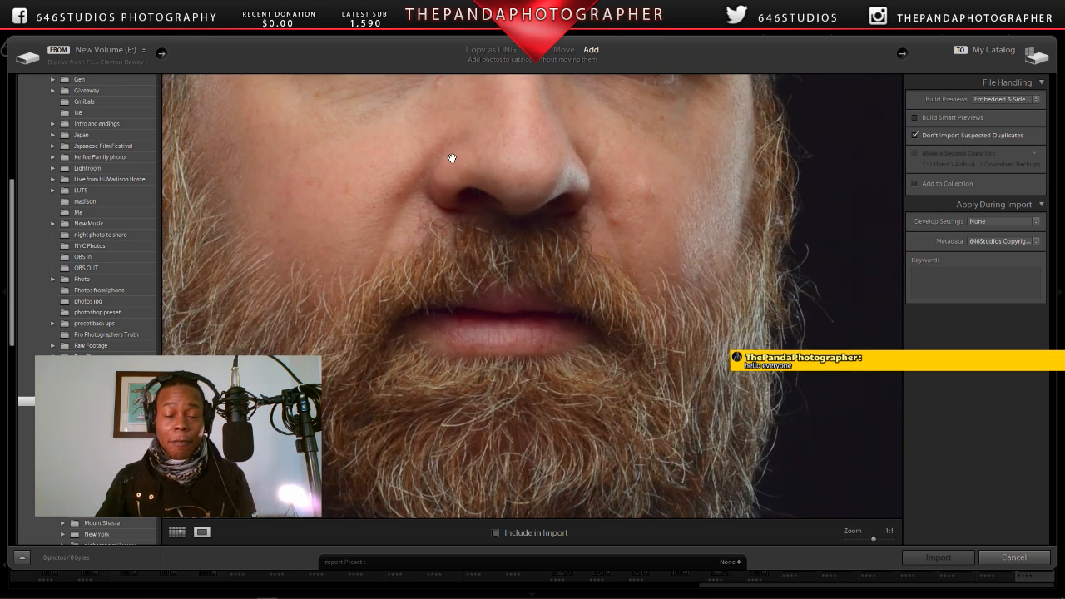
{"action": "left_click_drag", "start_coordinate": [452, 166], "coordinate": [537, 330]}
{"action": "left_click_drag", "start_coordinate": [554, 292], "coordinate": [549, 223]}
{"action": "left_click_drag", "start_coordinate": [585, 356], "coordinate": [471, 247]}
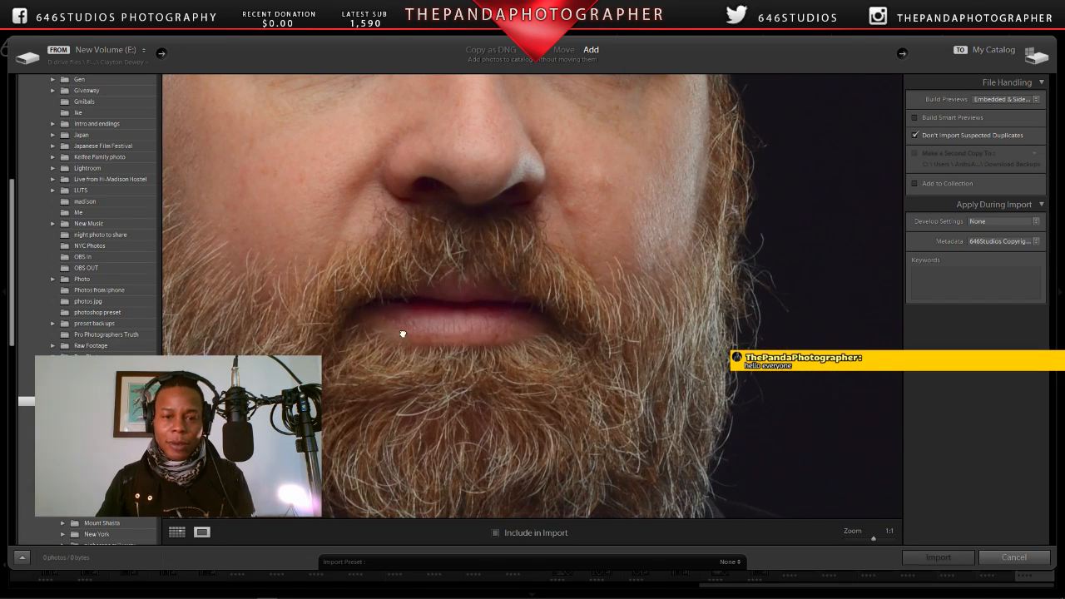
{"action": "left_click_drag", "start_coordinate": [401, 334], "coordinate": [524, 398]}
{"action": "left_click_drag", "start_coordinate": [530, 210], "coordinate": [527, 385]}
{"action": "left_click_drag", "start_coordinate": [517, 264], "coordinate": [512, 385]}
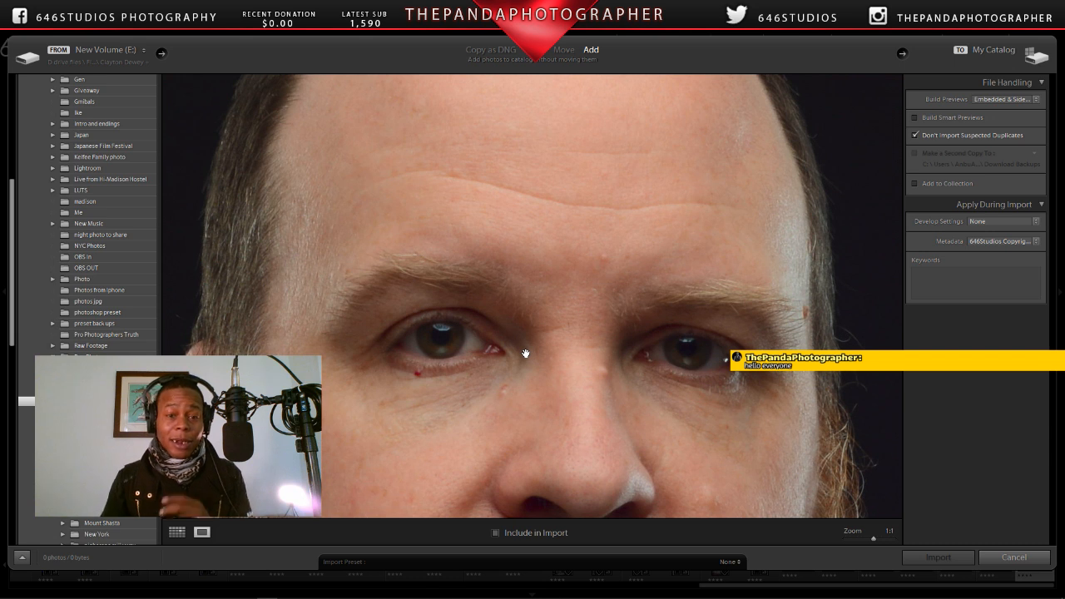
{"action": "left_click", "coordinate": [526, 353]}
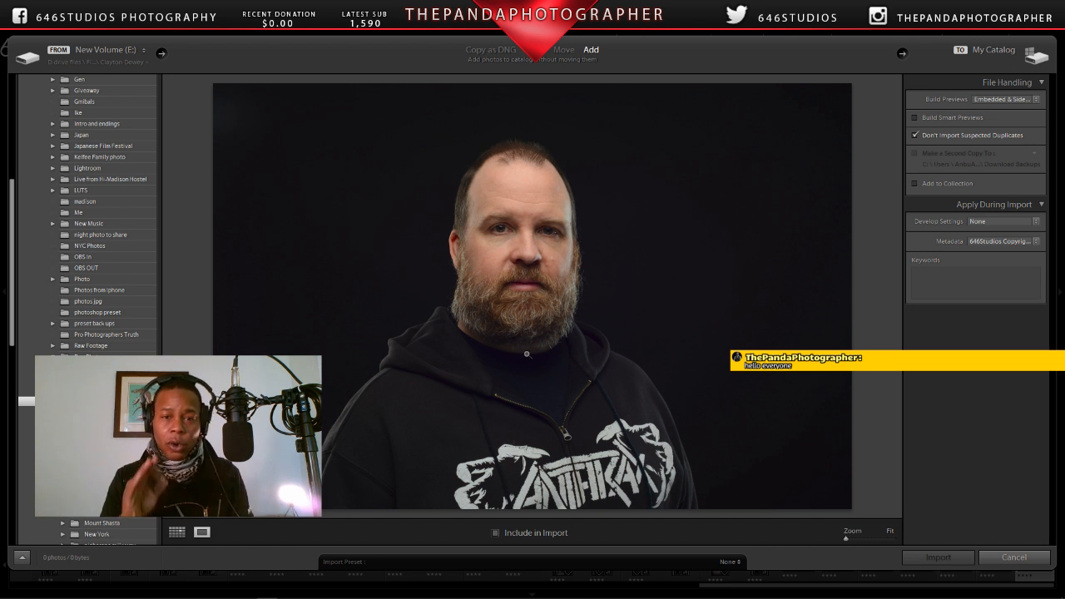
Step: Examine the edge of the beard at 1:1 in the same portrait, and return to the thumbnail grid
{"action": "left_click", "coordinate": [565, 305]}
{"action": "left_click_drag", "start_coordinate": [554, 273], "coordinate": [555, 336]}
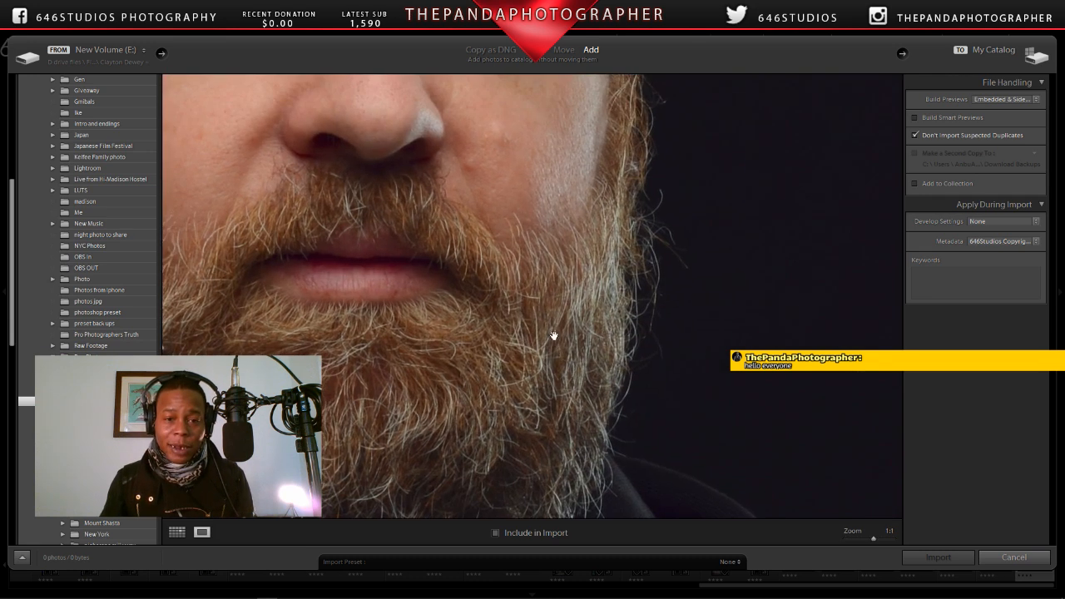
{"action": "left_click", "coordinate": [538, 341]}
{"action": "left_click", "coordinate": [176, 532]}
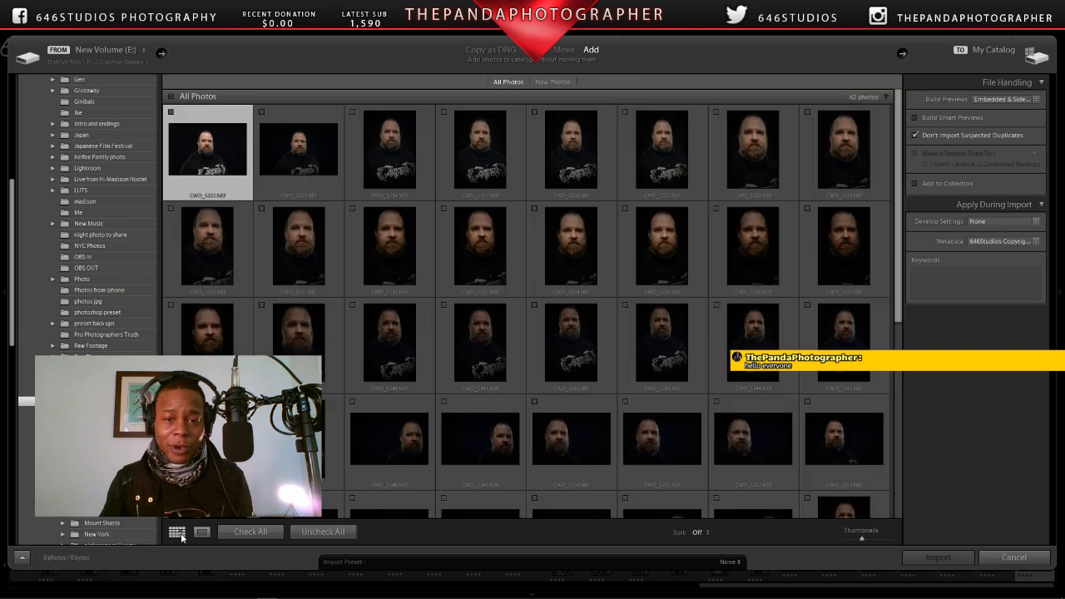
Step: Open the orange-backlit portrait CWD_5372.NEF and examine the sharpness of its eyes, skin and beard at 1:1, ending at the fitted view
{"action": "scroll", "coordinate": [500, 237], "scroll_direction": "down", "scroll_amount": 5}
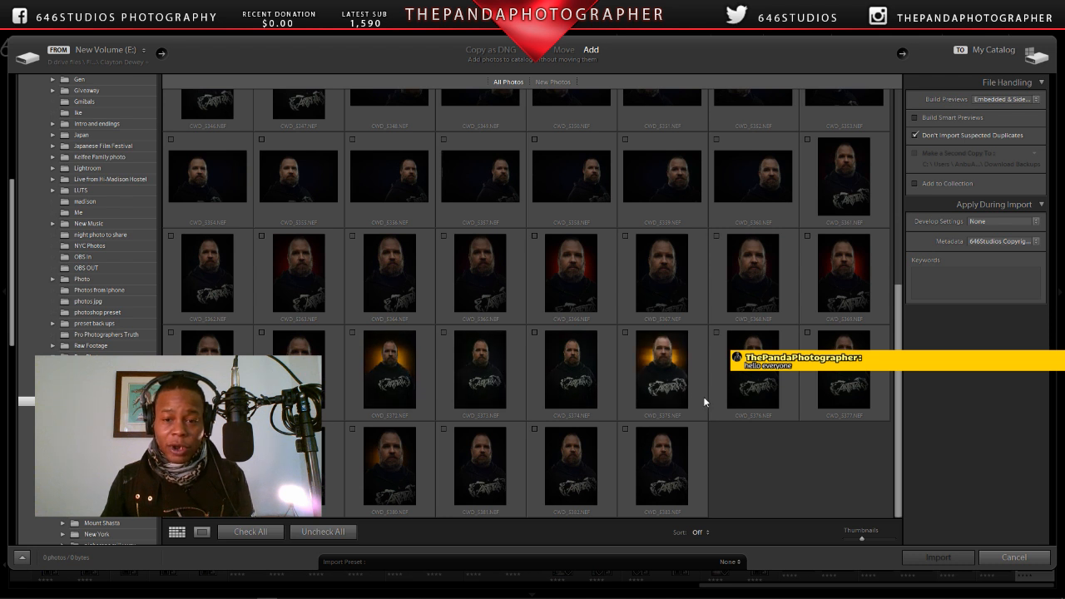
{"action": "double_click", "coordinate": [385, 364]}
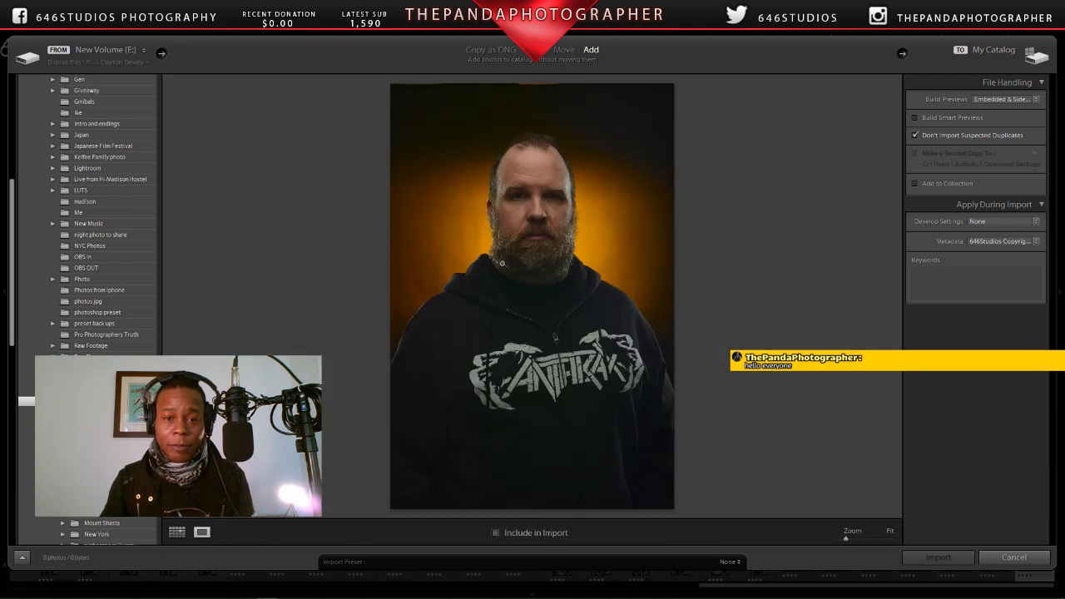
{"action": "left_click", "coordinate": [545, 223]}
{"action": "left_click_drag", "start_coordinate": [523, 230], "coordinate": [604, 377]}
{"action": "left_click_drag", "start_coordinate": [588, 300], "coordinate": [578, 359]}
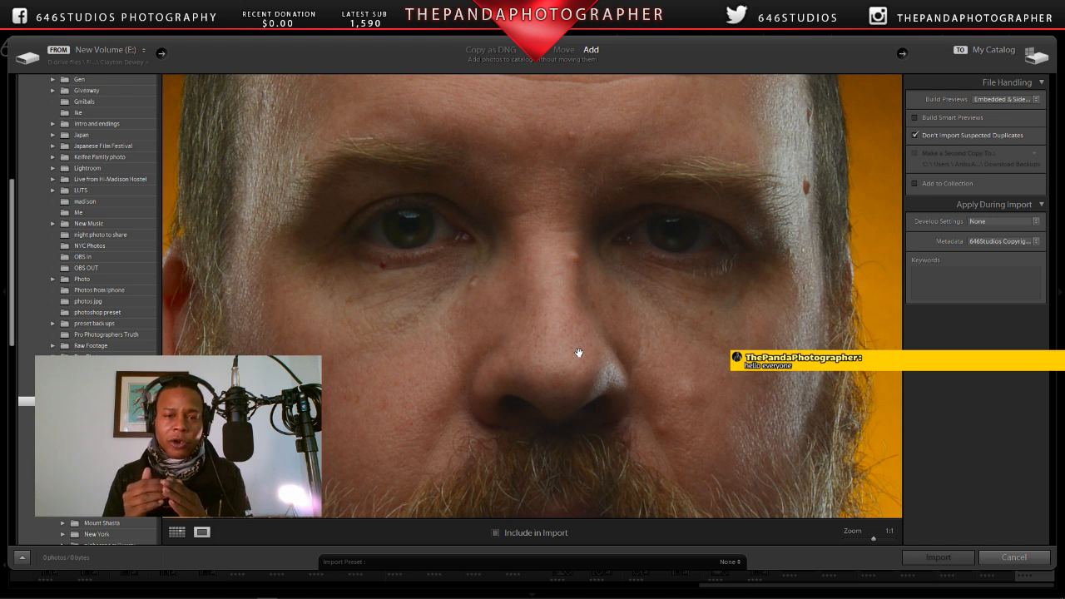
{"action": "left_click_drag", "start_coordinate": [579, 353], "coordinate": [613, 233]}
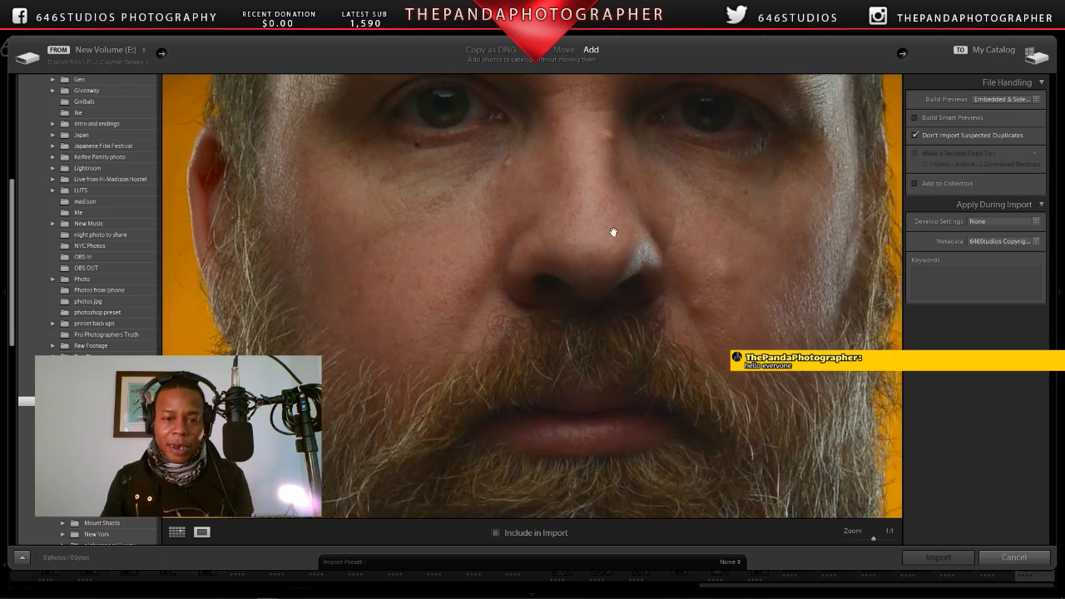
{"action": "left_click_drag", "start_coordinate": [640, 341], "coordinate": [547, 242]}
{"action": "left_click_drag", "start_coordinate": [466, 285], "coordinate": [613, 294]}
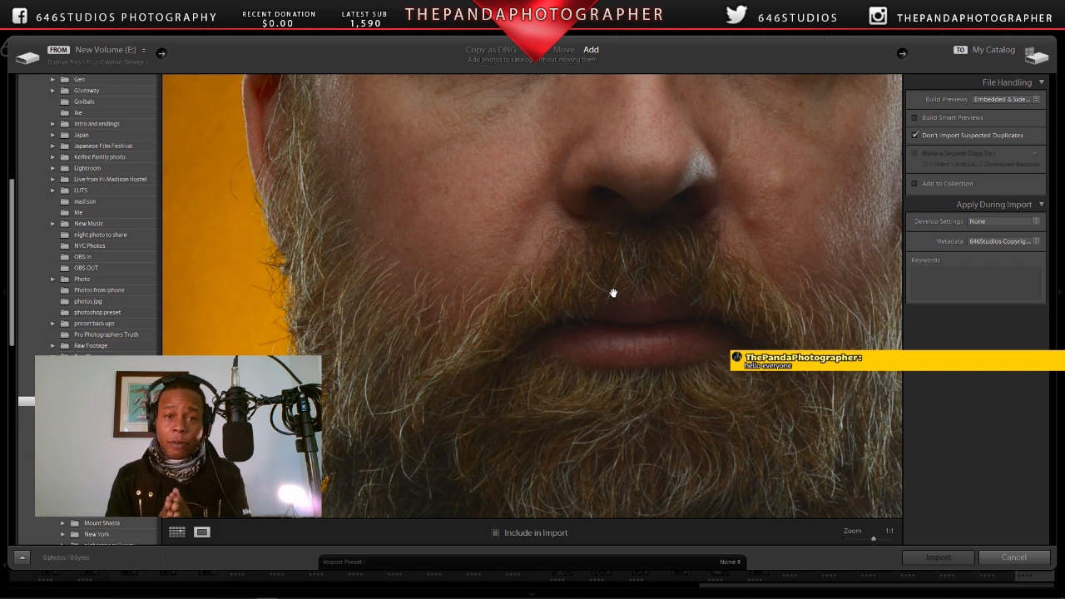
{"action": "left_click", "coordinate": [613, 297]}
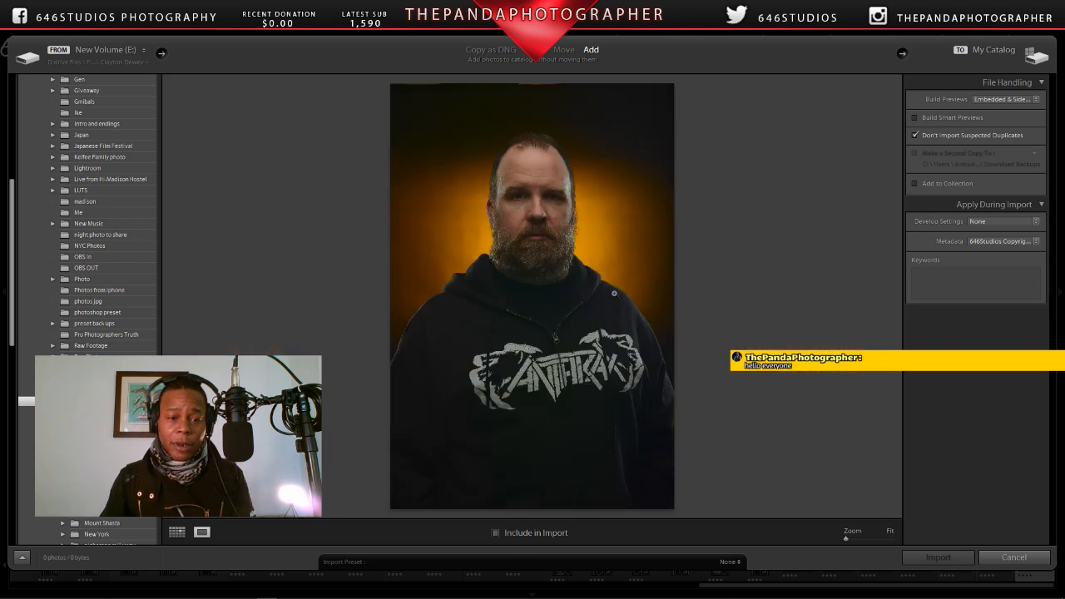
Step: Switch to the YouTube live chat, post the prepared welcome message about the Nikon D7100 and 50mm F1.8D, and return to the portrait in Lightroom
{"action": "mouse_move", "coordinate": [309, 593]}
{"action": "mouse_move", "coordinate": [371, 594]}
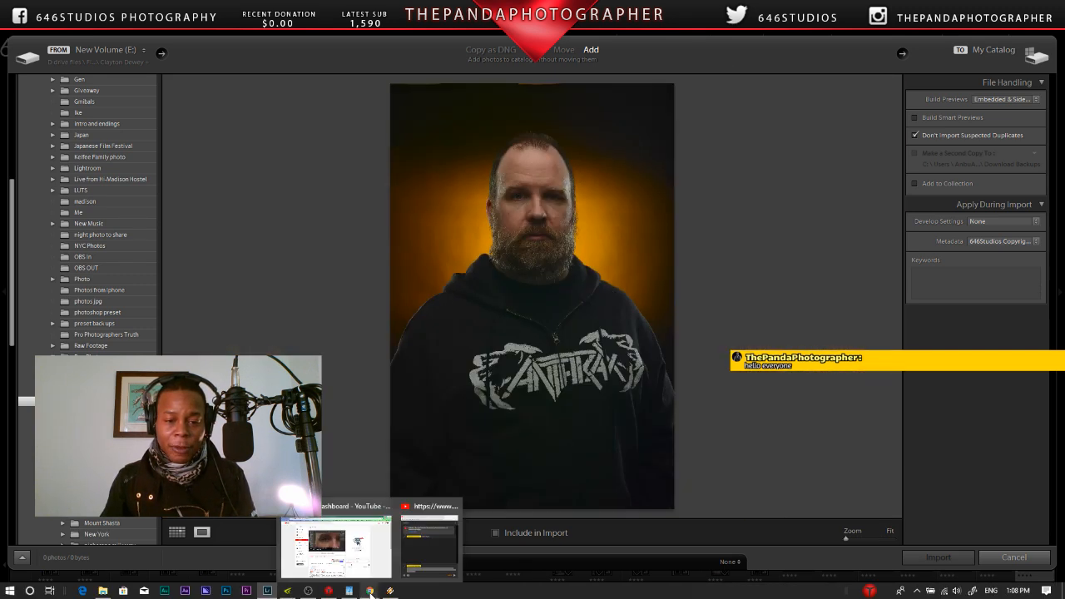
{"action": "left_click", "coordinate": [428, 543]}
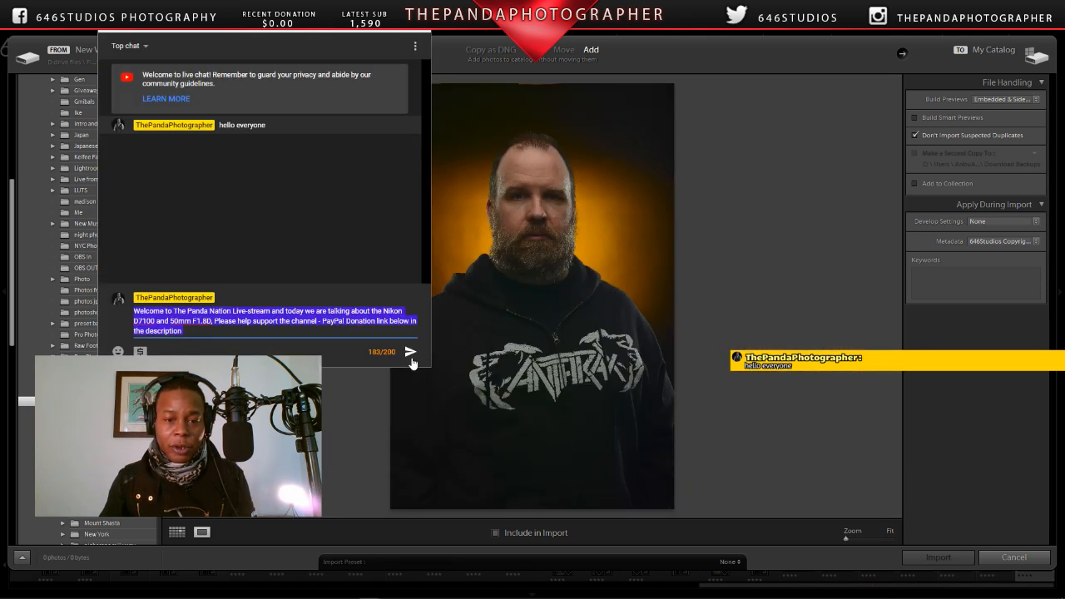
{"action": "left_click", "coordinate": [411, 352]}
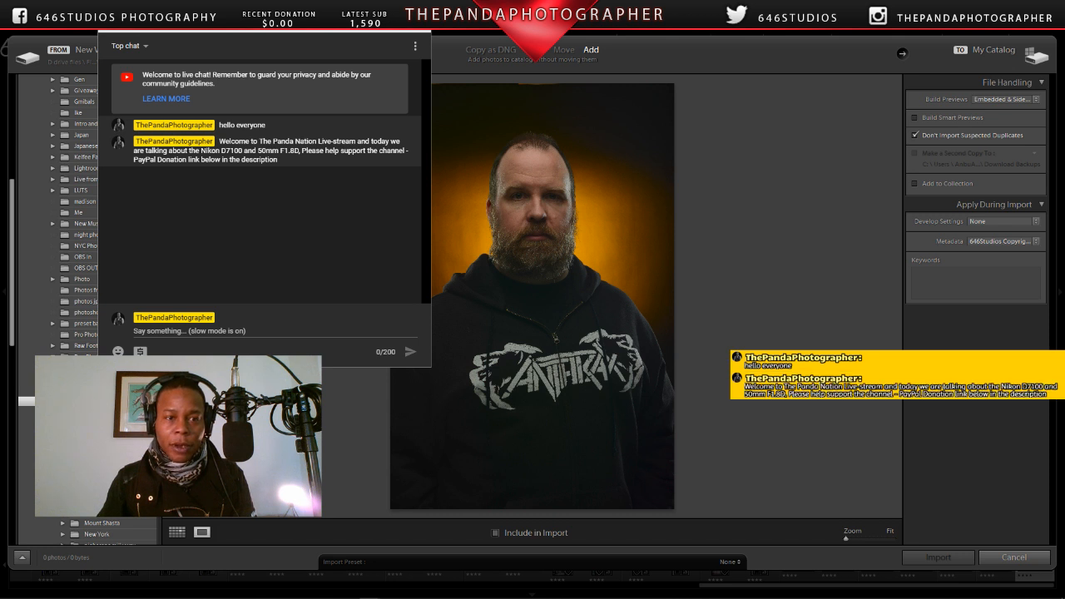
{"action": "left_click", "coordinate": [368, 10]}
{"action": "left_click", "coordinate": [309, 593]}
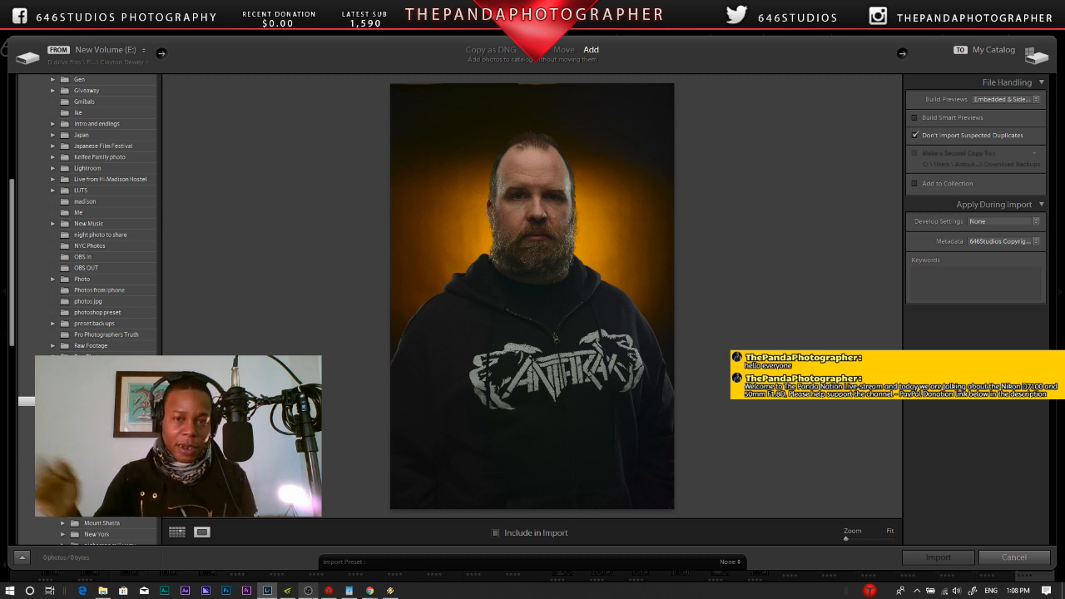
Step: Check the eyes and nose of the orange-backlit portrait at 1:1, and go back to the thumbnail grid
{"action": "left_click", "coordinate": [532, 209]}
{"action": "left_click_drag", "start_coordinate": [534, 204], "coordinate": [525, 259]}
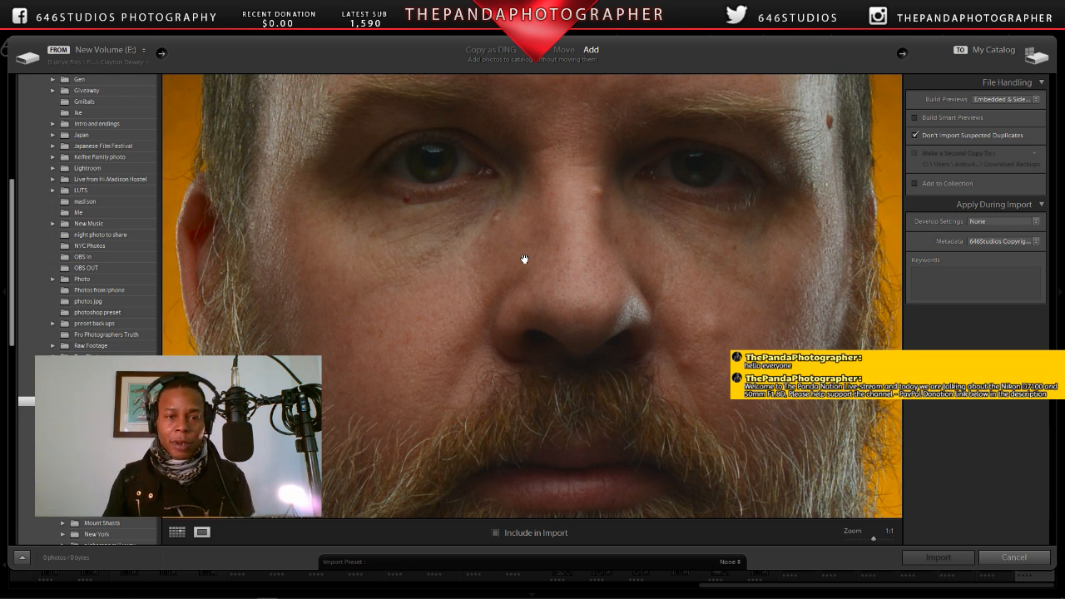
{"action": "left_click", "coordinate": [524, 259]}
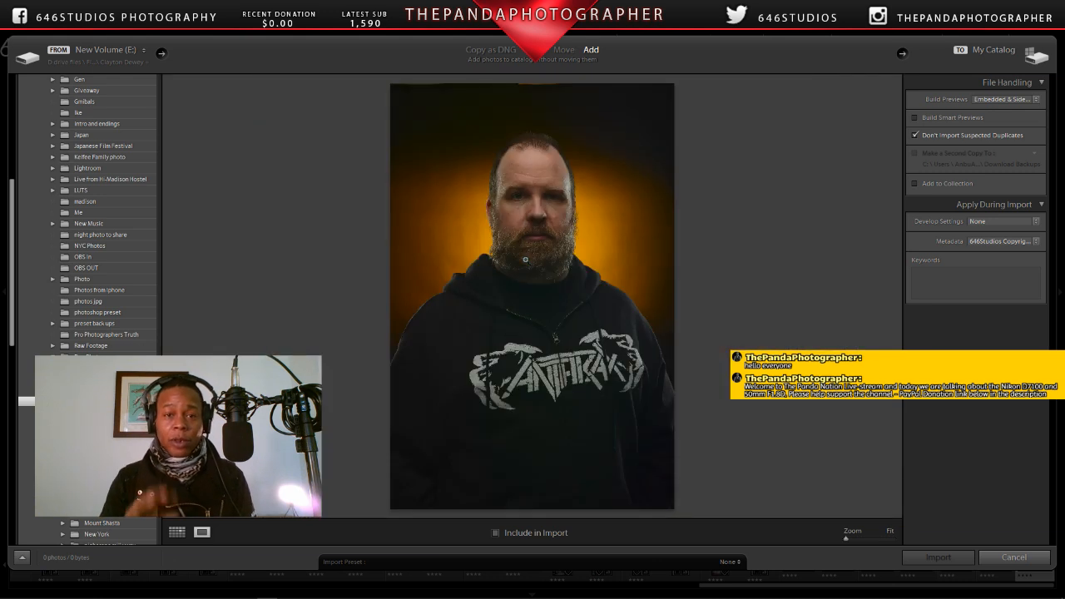
{"action": "key", "text": "g"}
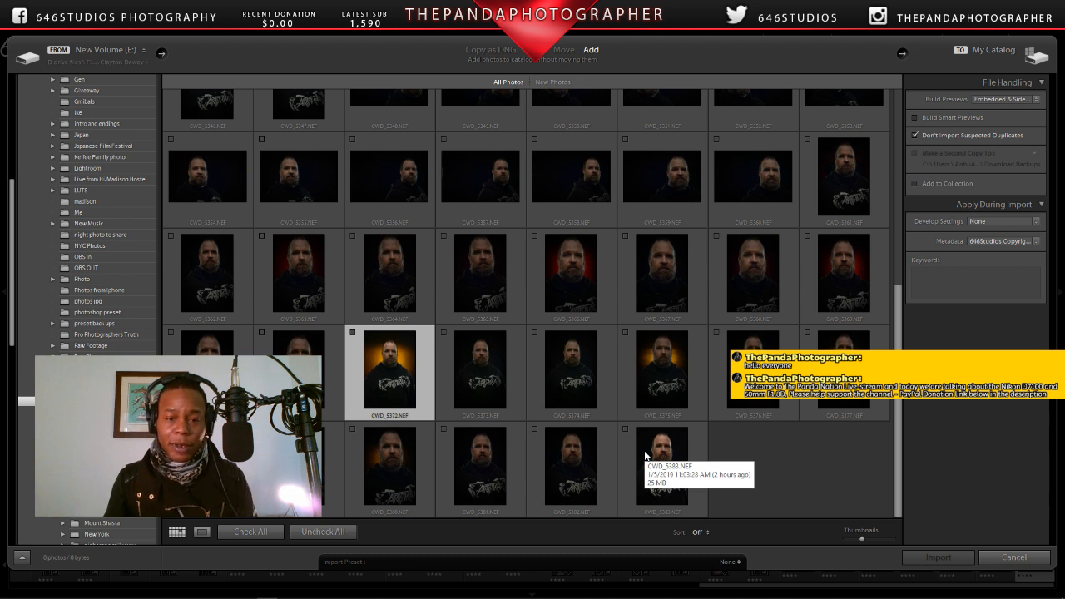
Step: Open the closer orange-backlit portrait CWD_5375.NEF and examine its eyes, ear, skin and beard at 1:1, ending at the fitted view
{"action": "double_click", "coordinate": [663, 354]}
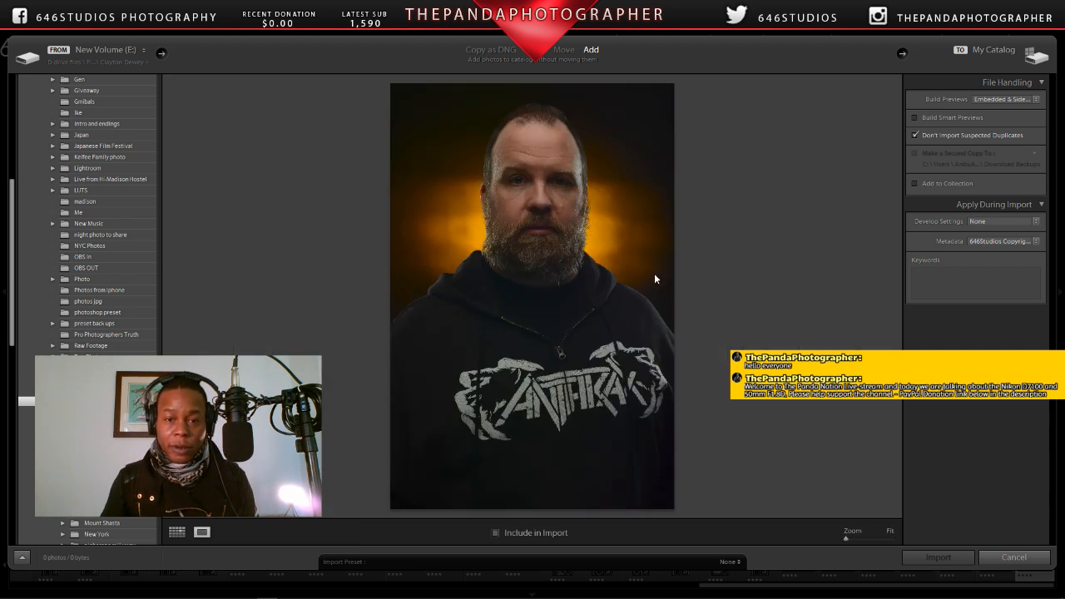
{"action": "left_click", "coordinate": [546, 185]}
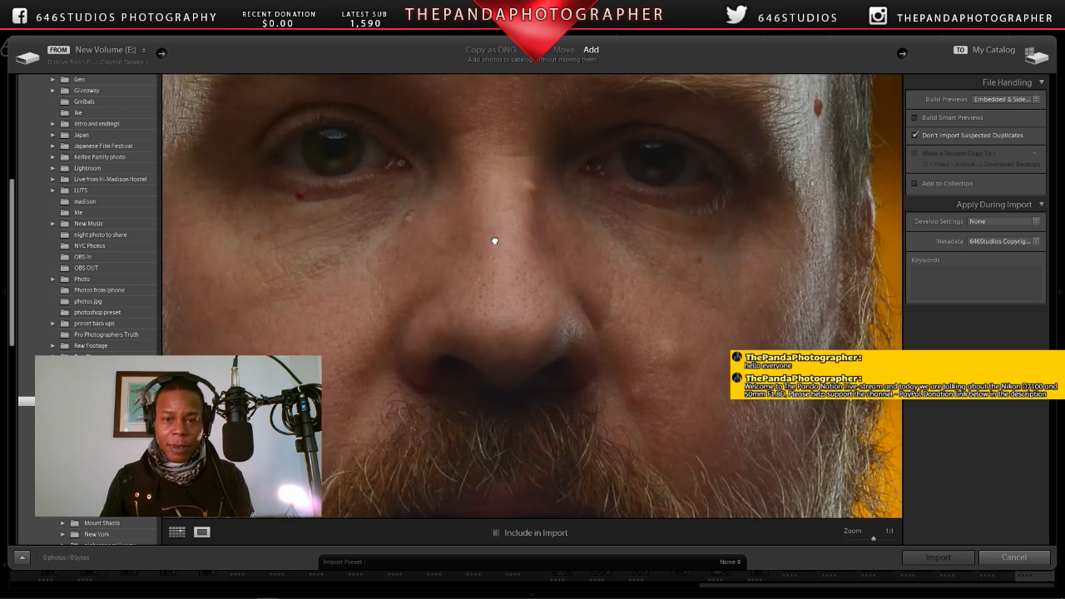
{"action": "left_click_drag", "start_coordinate": [494, 241], "coordinate": [558, 314]}
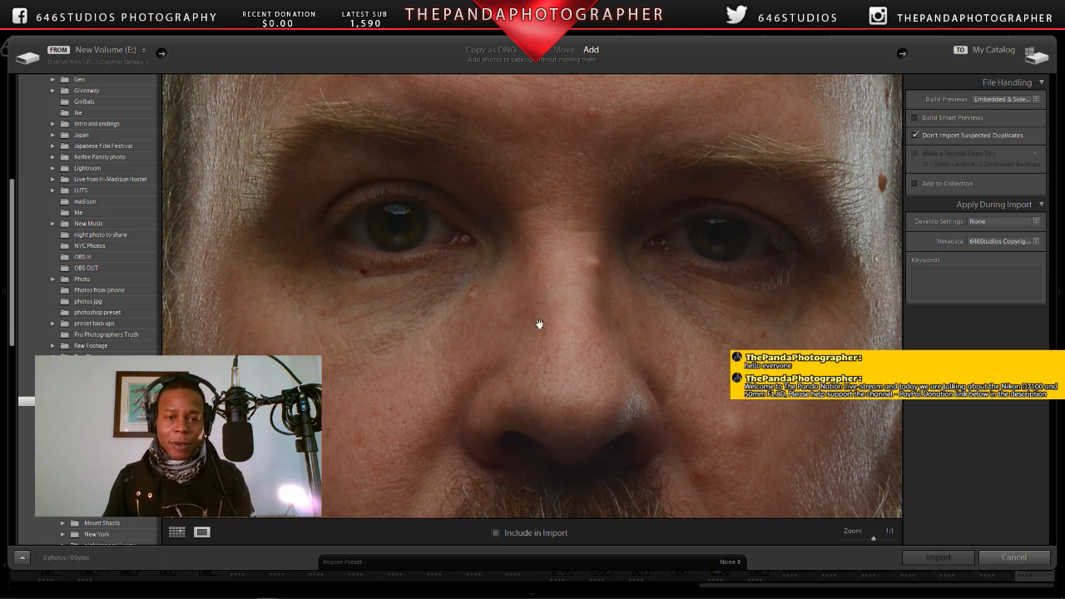
{"action": "left_click_drag", "start_coordinate": [540, 324], "coordinate": [607, 265]}
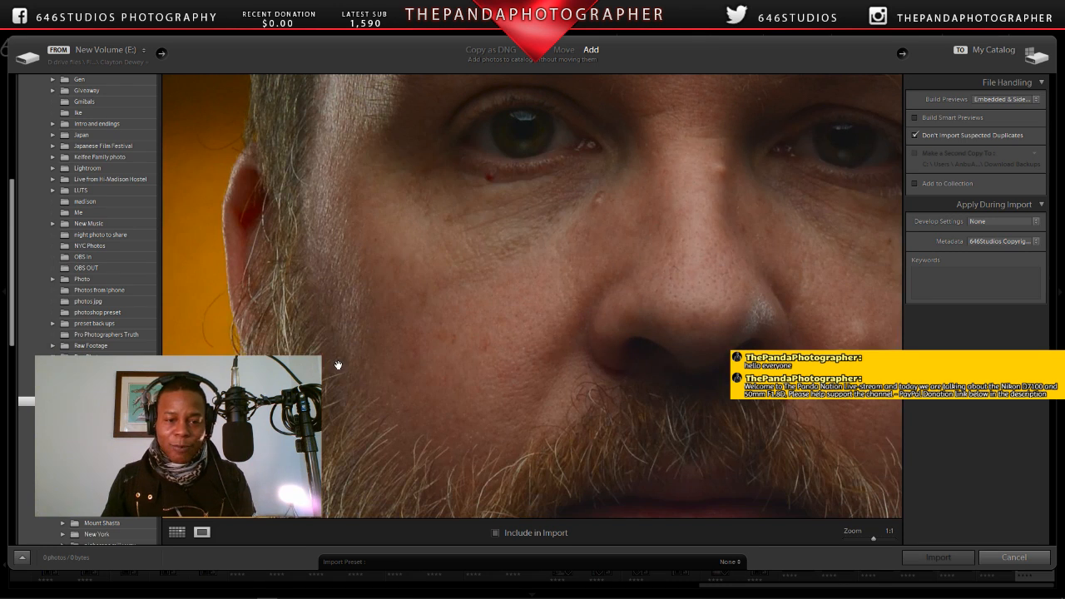
{"action": "left_click_drag", "start_coordinate": [338, 363], "coordinate": [402, 314]}
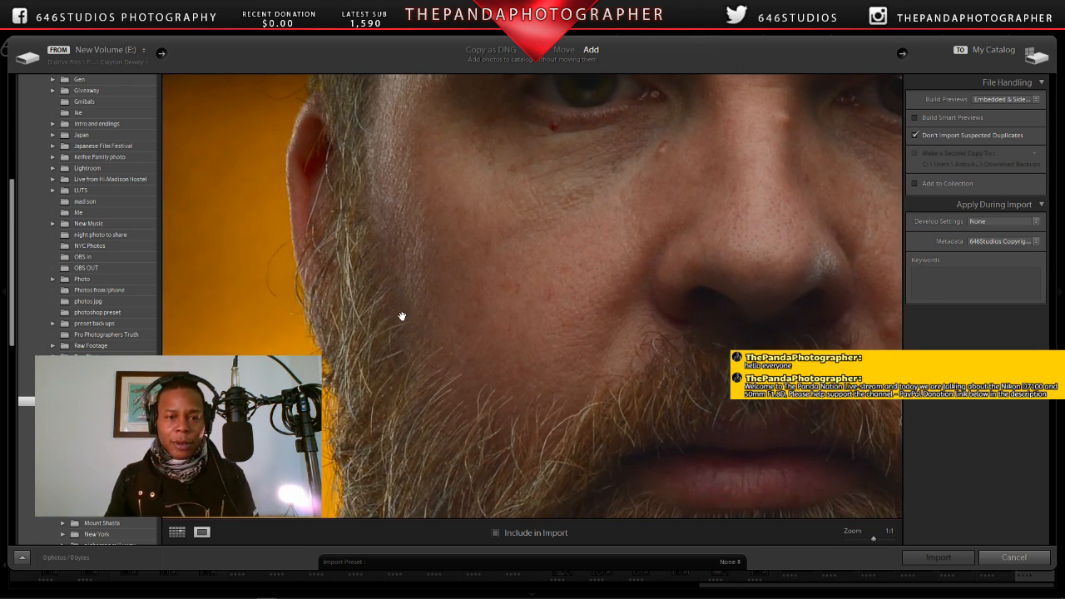
{"action": "left_click_drag", "start_coordinate": [401, 316], "coordinate": [416, 154]}
{"action": "left_click_drag", "start_coordinate": [451, 445], "coordinate": [366, 278]}
{"action": "mouse_move", "coordinate": [443, 355]}
{"action": "left_mouse_down"}
{"action": "mouse_move", "coordinate": [335, 255]}
{"action": "mouse_move", "coordinate": [371, 278]}
{"action": "left_mouse_up"}
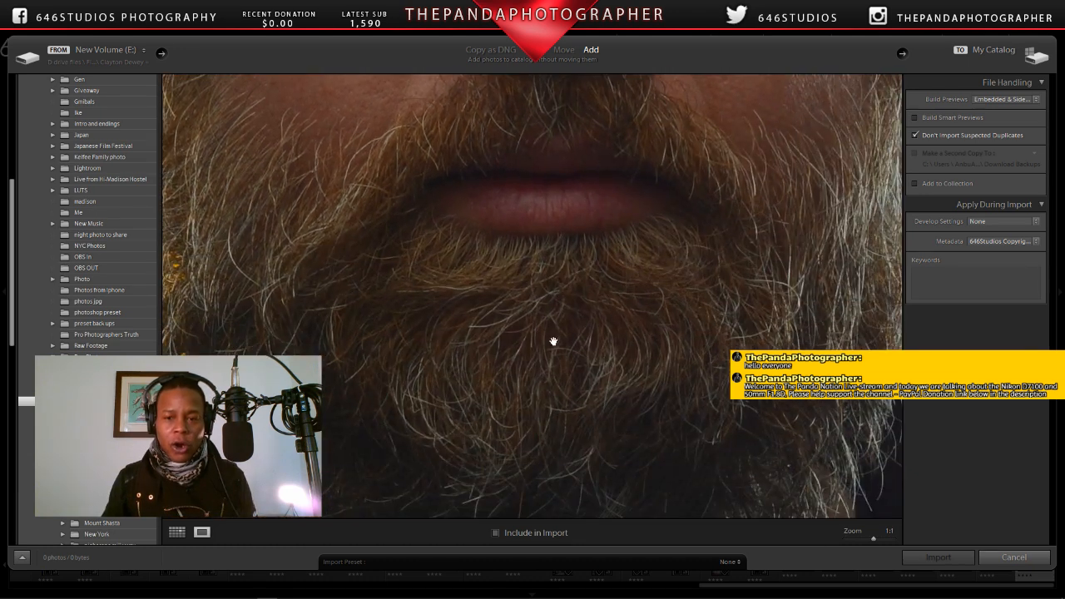
{"action": "left_click_drag", "start_coordinate": [553, 341], "coordinate": [453, 339]}
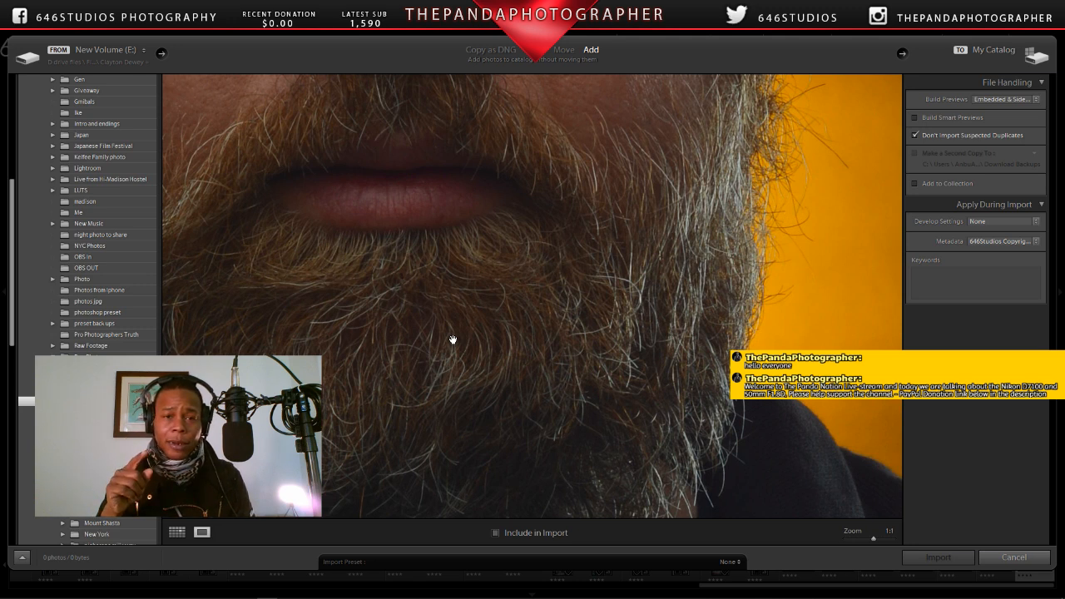
{"action": "left_click", "coordinate": [454, 340]}
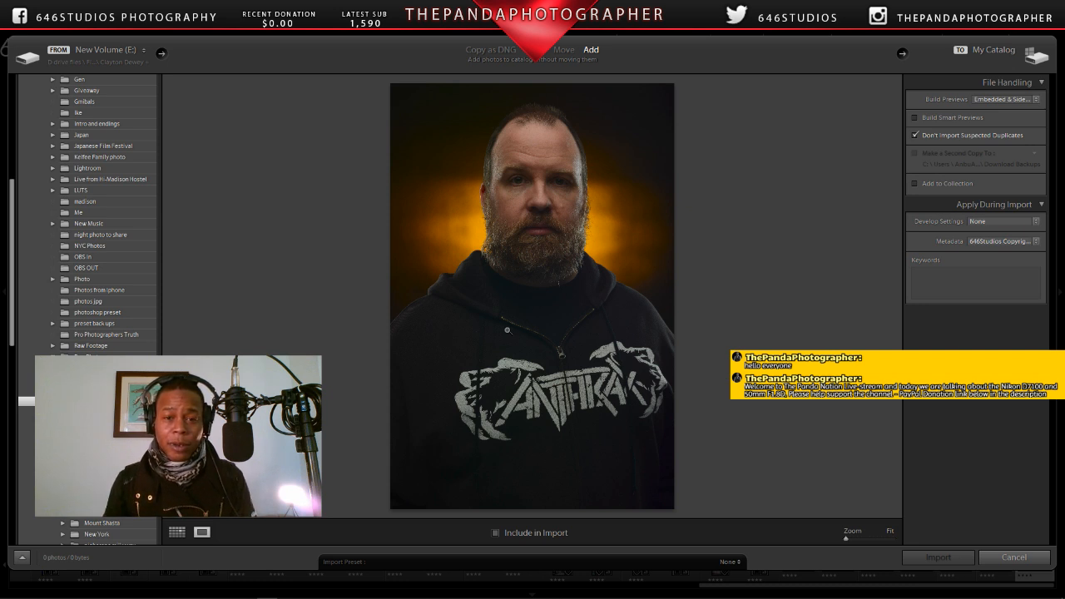
Step: Examine the eyes and forehead of CWD_5375.NEF at 1:1, and return to the thumbnail grid
{"action": "left_click", "coordinate": [547, 217]}
{"action": "left_click_drag", "start_coordinate": [533, 219], "coordinate": [566, 468]}
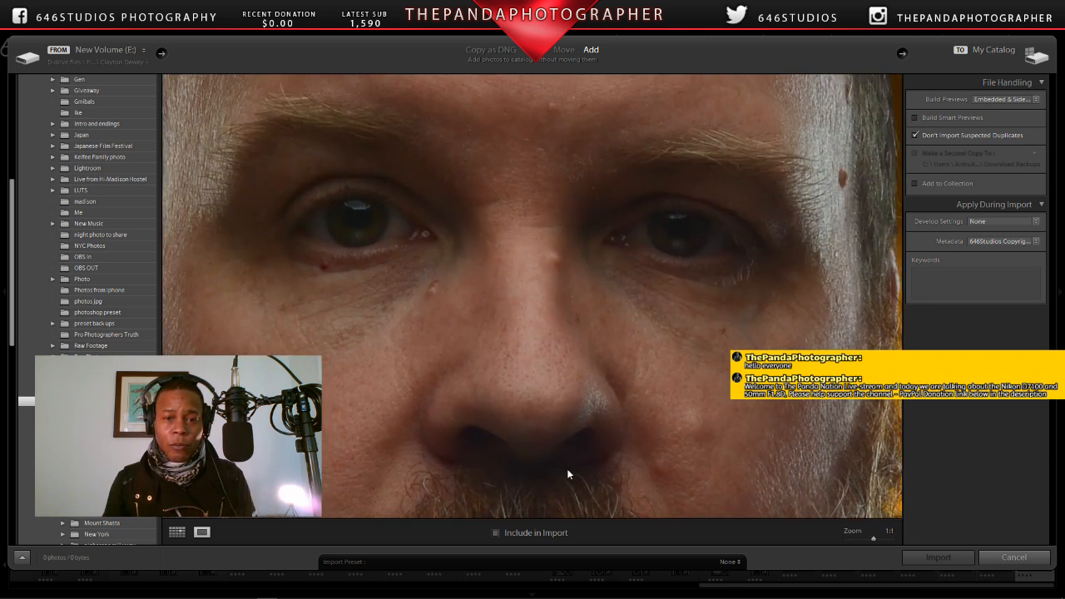
{"action": "left_click_drag", "start_coordinate": [544, 374], "coordinate": [554, 492]}
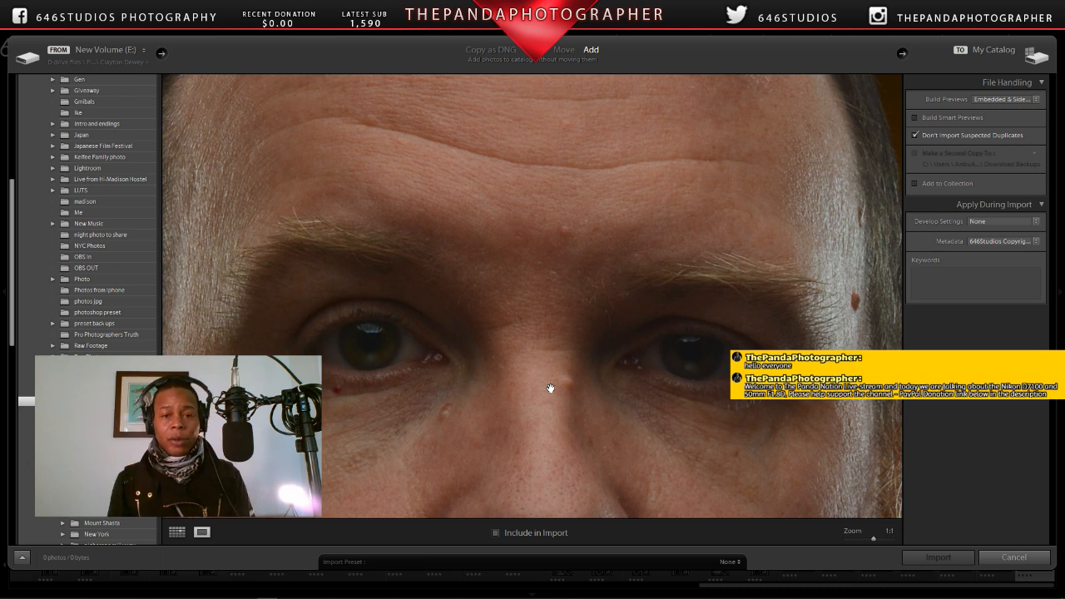
{"action": "left_click_drag", "start_coordinate": [550, 389], "coordinate": [551, 233]}
{"action": "left_click_drag", "start_coordinate": [509, 299], "coordinate": [536, 409]}
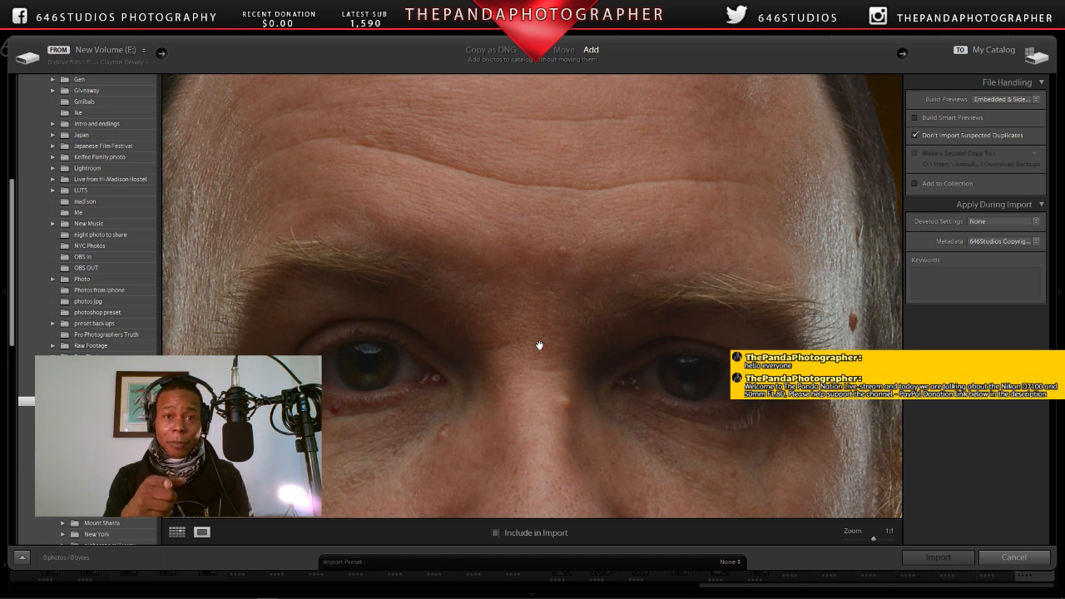
{"action": "left_click", "coordinate": [540, 345]}
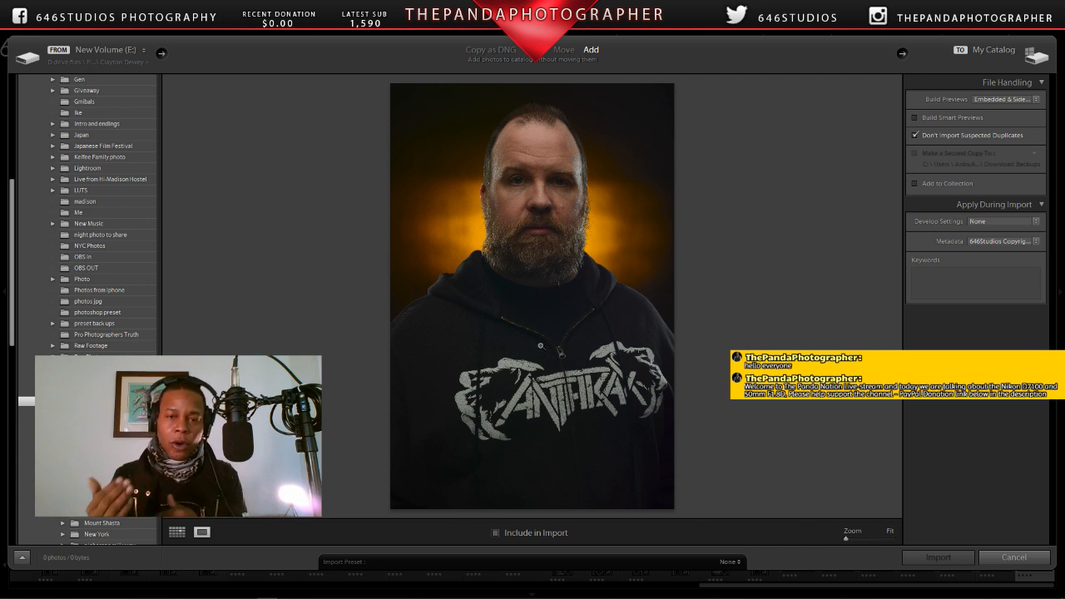
{"action": "left_click", "coordinate": [177, 532]}
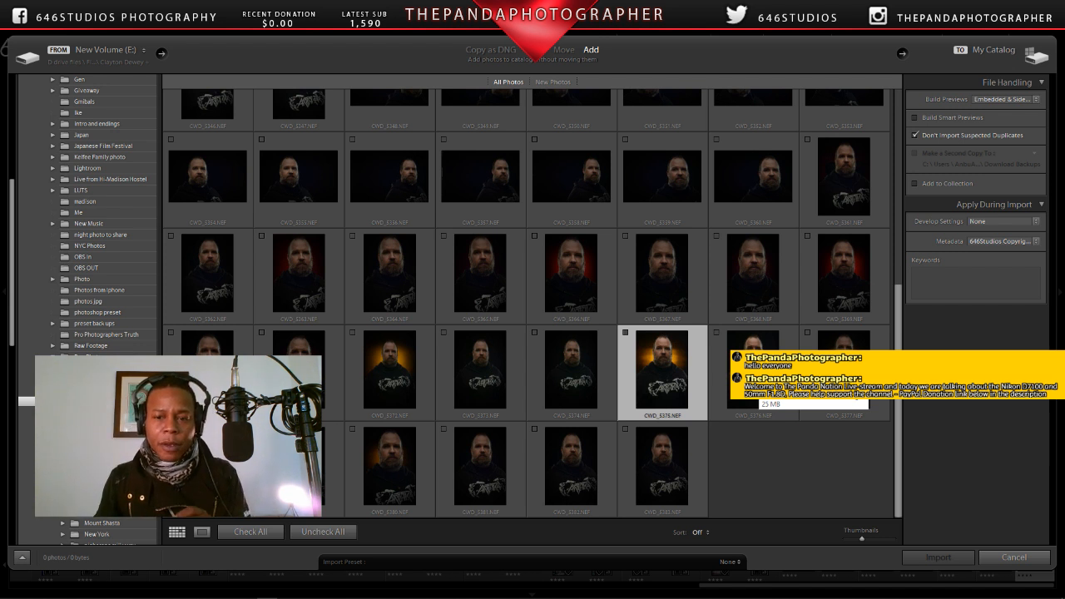
Step: Open the dark-background portrait CWD_5376.NEF, examine its eyes, nose and beard at 1:1, and return to the thumbnail grid
{"action": "double_click", "coordinate": [755, 373]}
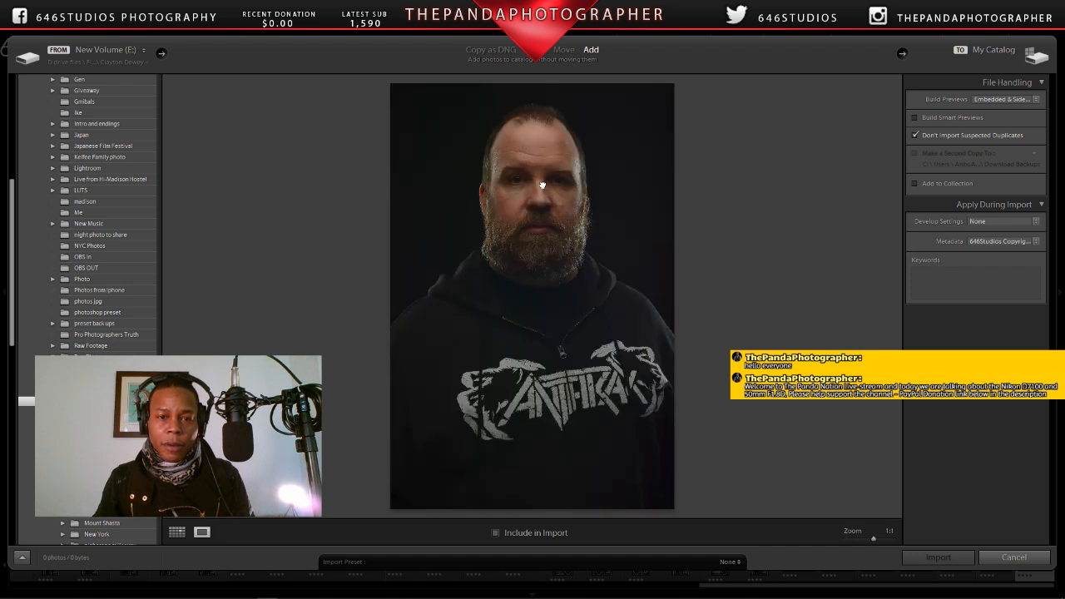
{"action": "left_click", "coordinate": [542, 184]}
{"action": "left_click_drag", "start_coordinate": [499, 218], "coordinate": [513, 268]}
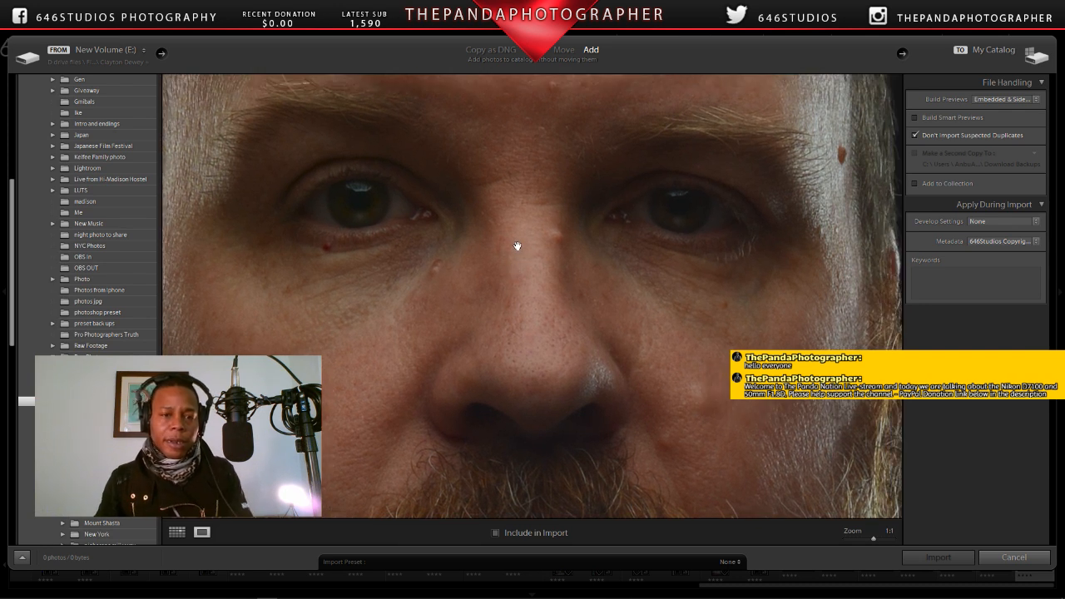
{"action": "left_click_drag", "start_coordinate": [515, 252], "coordinate": [534, 231]}
{"action": "left_click_drag", "start_coordinate": [551, 318], "coordinate": [610, 177]}
{"action": "left_click_drag", "start_coordinate": [582, 264], "coordinate": [560, 199]}
{"action": "left_click", "coordinate": [574, 309]}
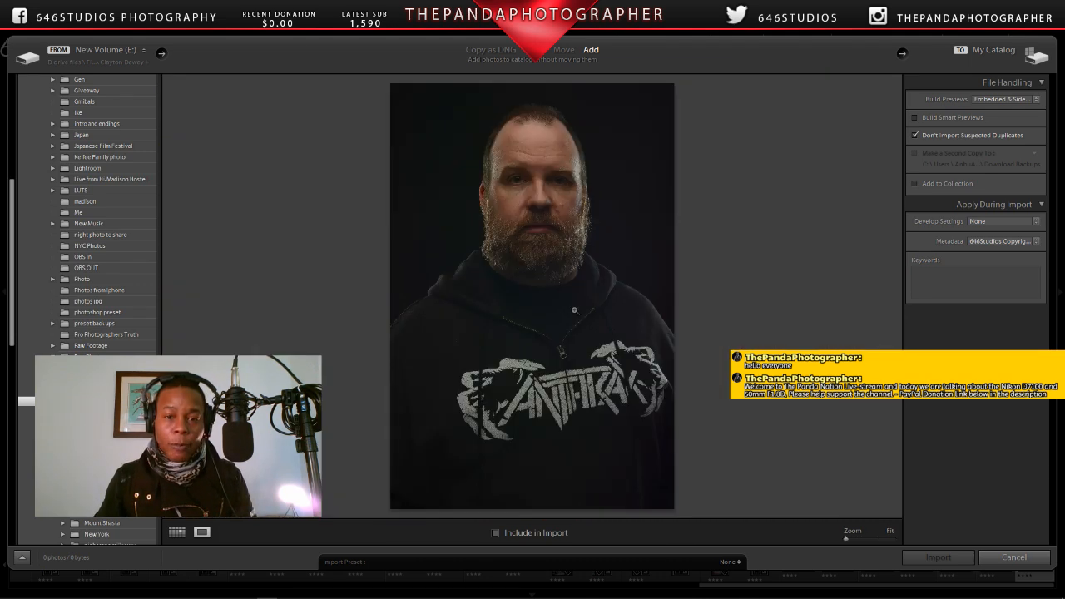
{"action": "left_click", "coordinate": [176, 531]}
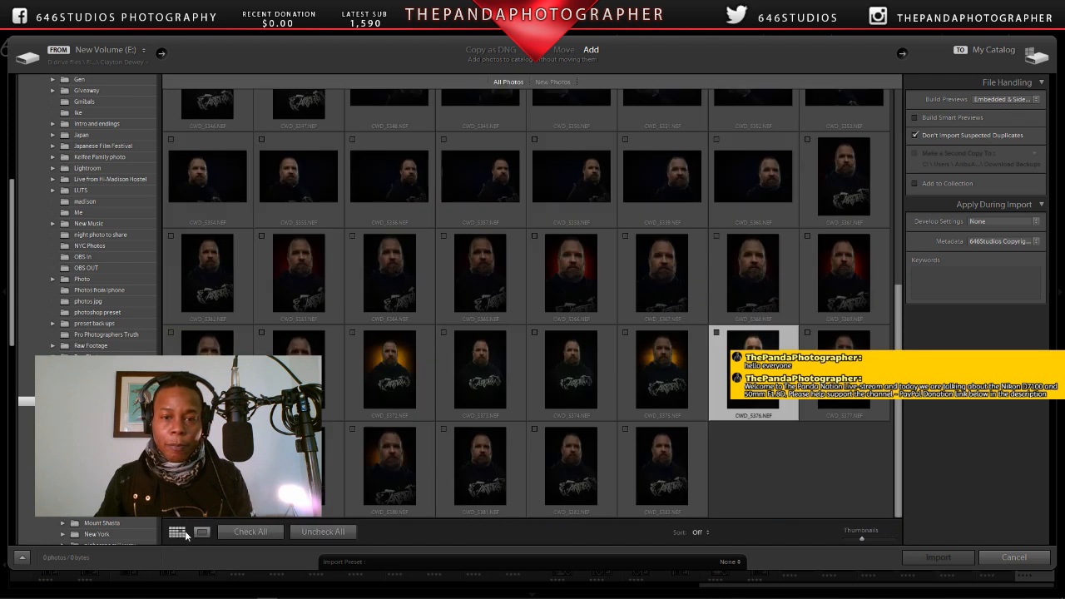
Step: Open the red-backlit portrait CWD_5366.NEF, inspect its eye, nose and beard at 1:1, and go back to the thumbnail grid
{"action": "double_click", "coordinate": [574, 261]}
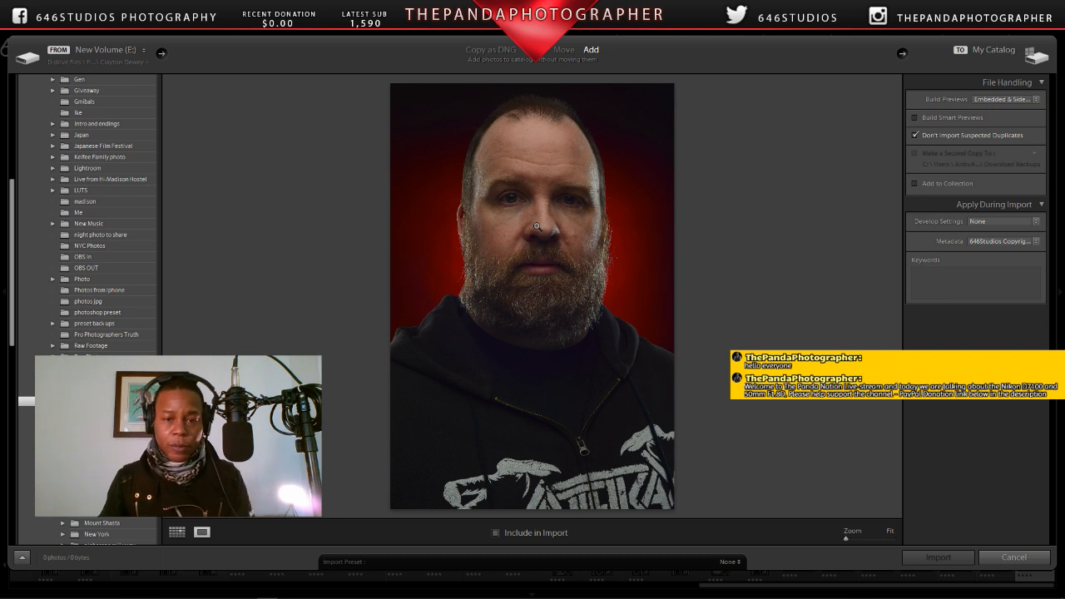
{"action": "left_click", "coordinate": [538, 200]}
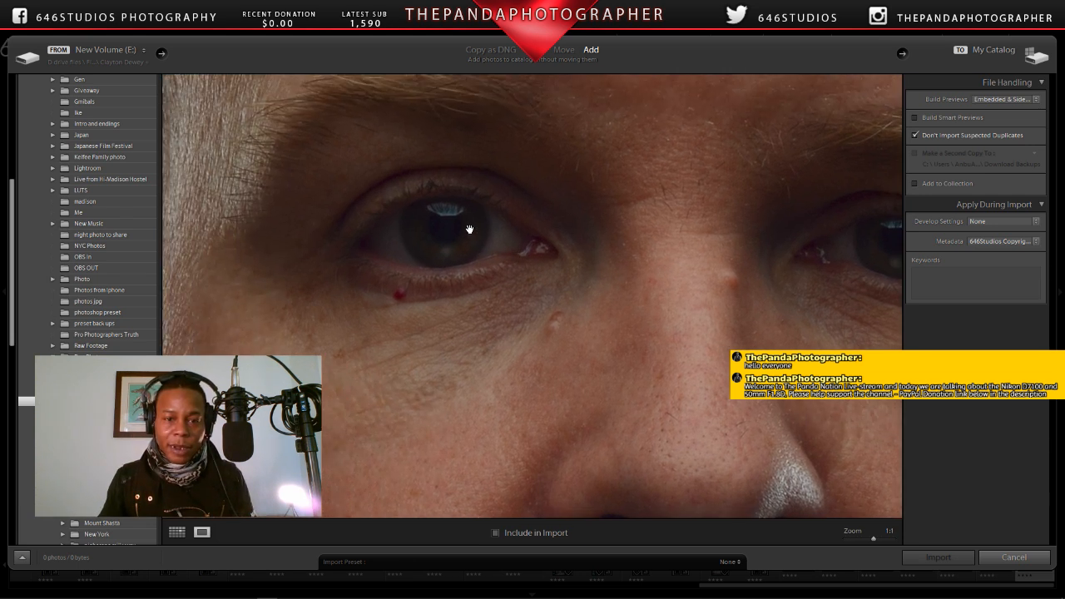
{"action": "left_click_drag", "start_coordinate": [635, 280], "coordinate": [701, 202]}
{"action": "left_click_drag", "start_coordinate": [761, 319], "coordinate": [429, 254]}
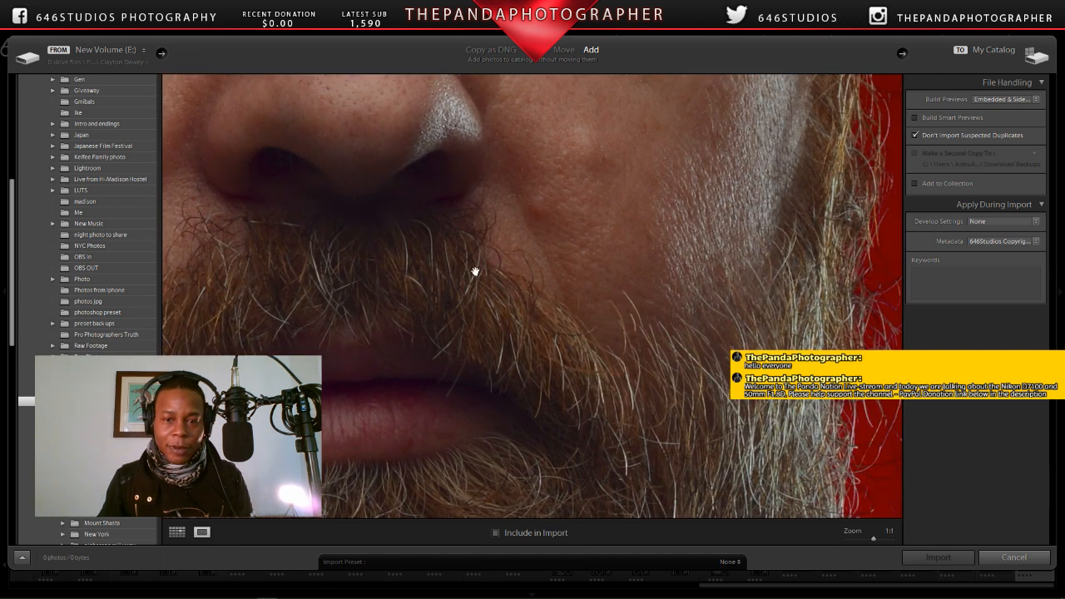
{"action": "left_click", "coordinate": [471, 265]}
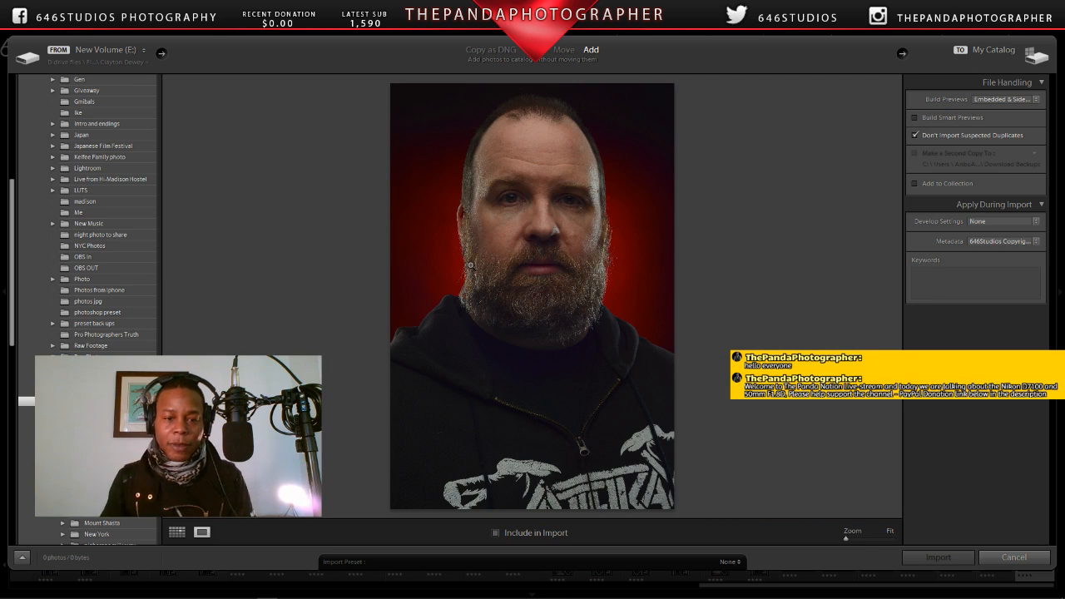
{"action": "left_click", "coordinate": [176, 533]}
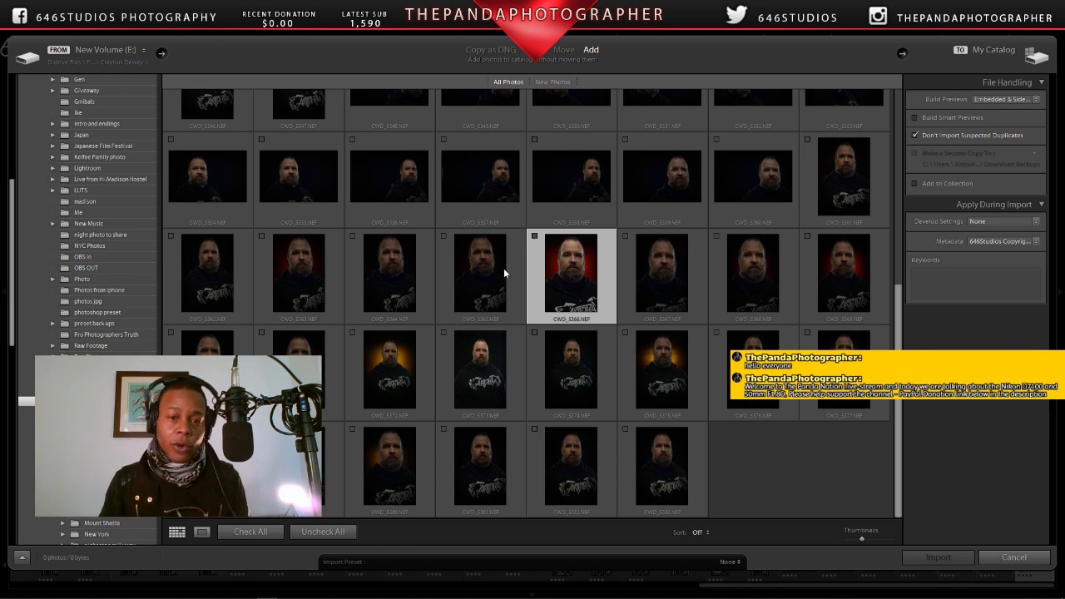
Step: Open the third landscape portrait in the CWD_5360.NEF row, check its eyes, ear and nose at 1:1, and return to the thumbnail grid
{"action": "left_click", "coordinate": [410, 190]}
{"action": "double_click", "coordinate": [410, 190]}
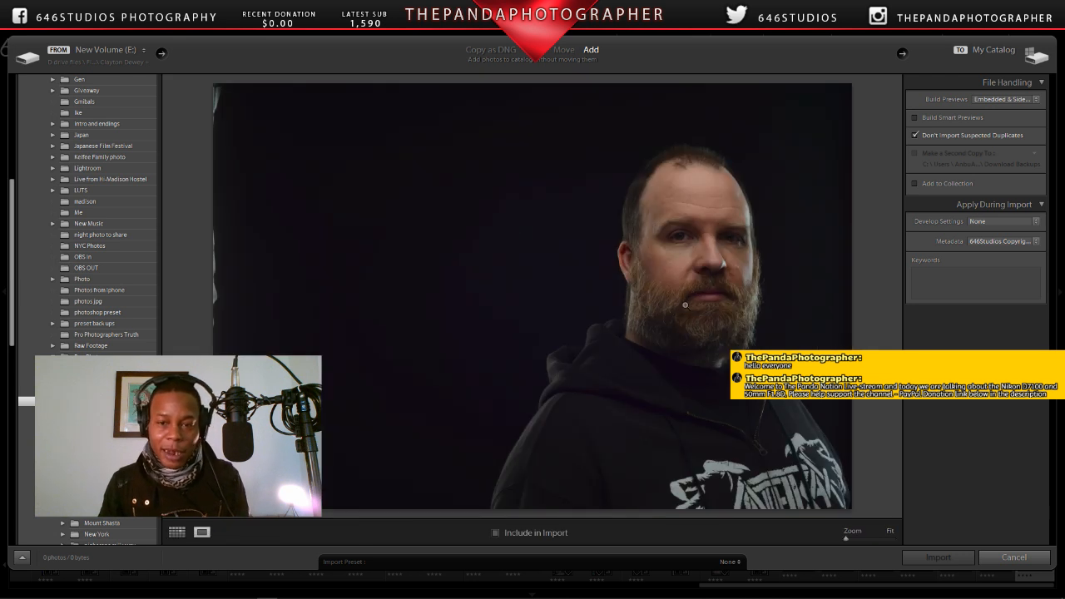
{"action": "left_click", "coordinate": [689, 240]}
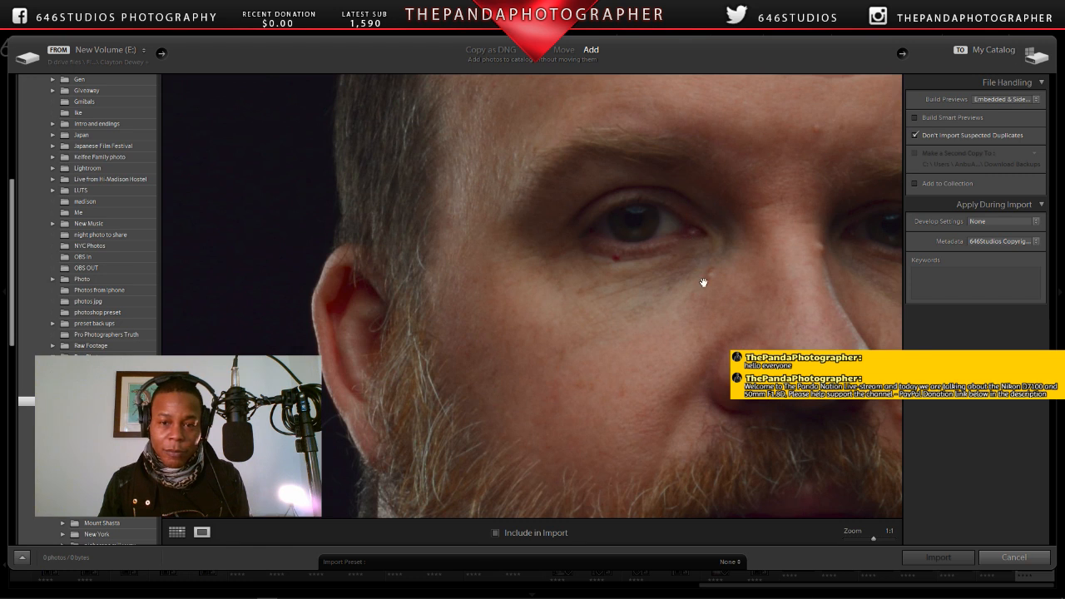
{"action": "left_click_drag", "start_coordinate": [746, 299], "coordinate": [629, 255]}
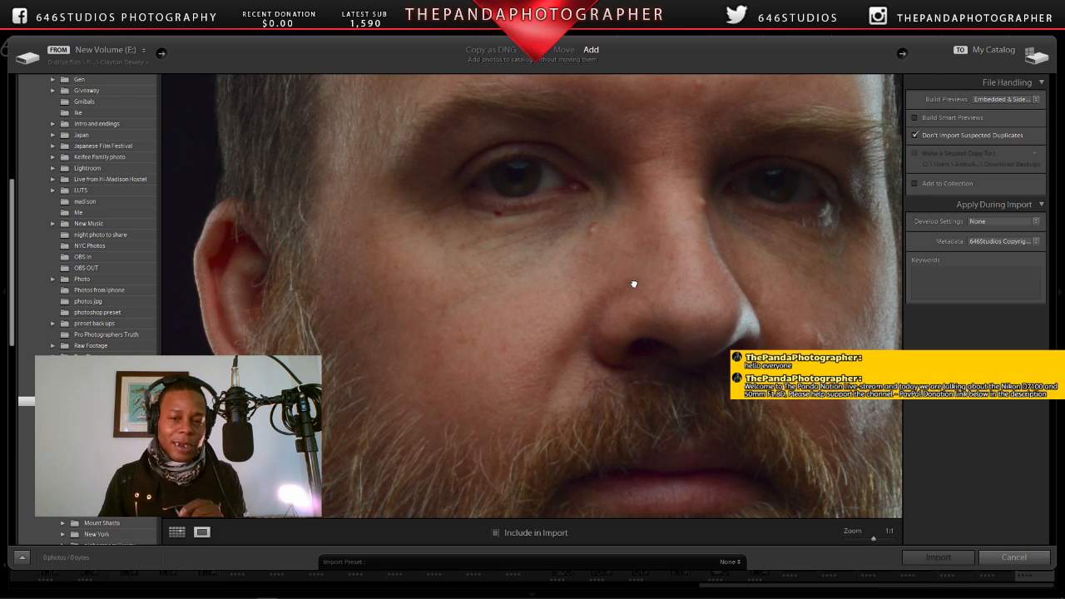
{"action": "scroll", "coordinate": [635, 283], "scroll_direction": "down", "scroll_amount": 5}
{"action": "left_click", "coordinate": [568, 282]}
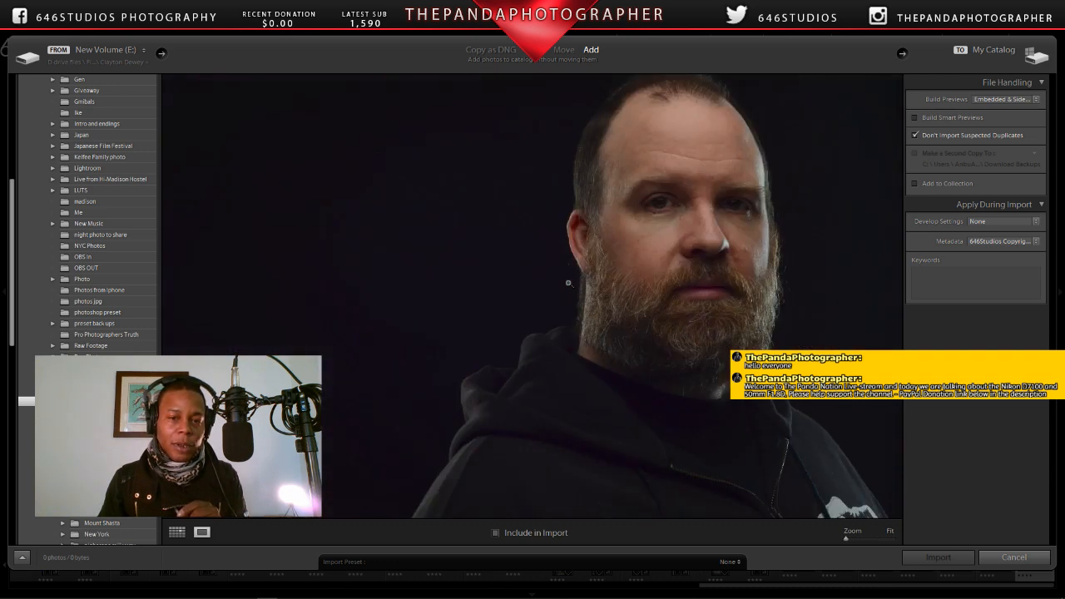
{"action": "left_click", "coordinate": [647, 277]}
{"action": "left_click", "coordinate": [177, 535]}
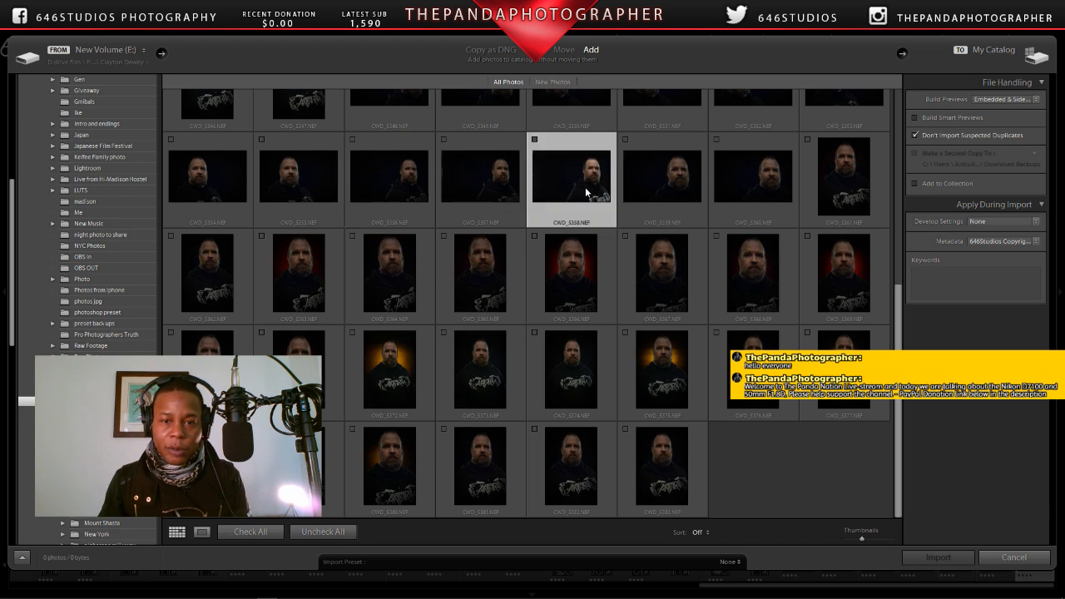
Step: Check the face in landscape portrait CWD_5358.NEF at 1:1, view the whole photo, and return to the thumbnail grid
{"action": "double_click", "coordinate": [585, 187]}
{"action": "left_click_drag", "start_coordinate": [677, 226], "coordinate": [483, 403]}
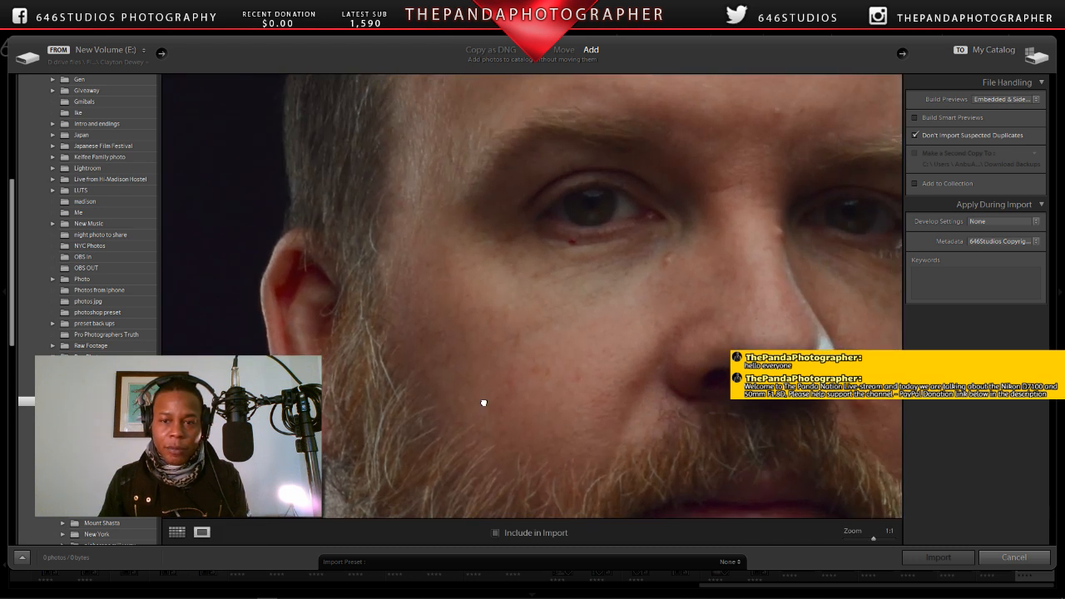
{"action": "left_click", "coordinate": [592, 337]}
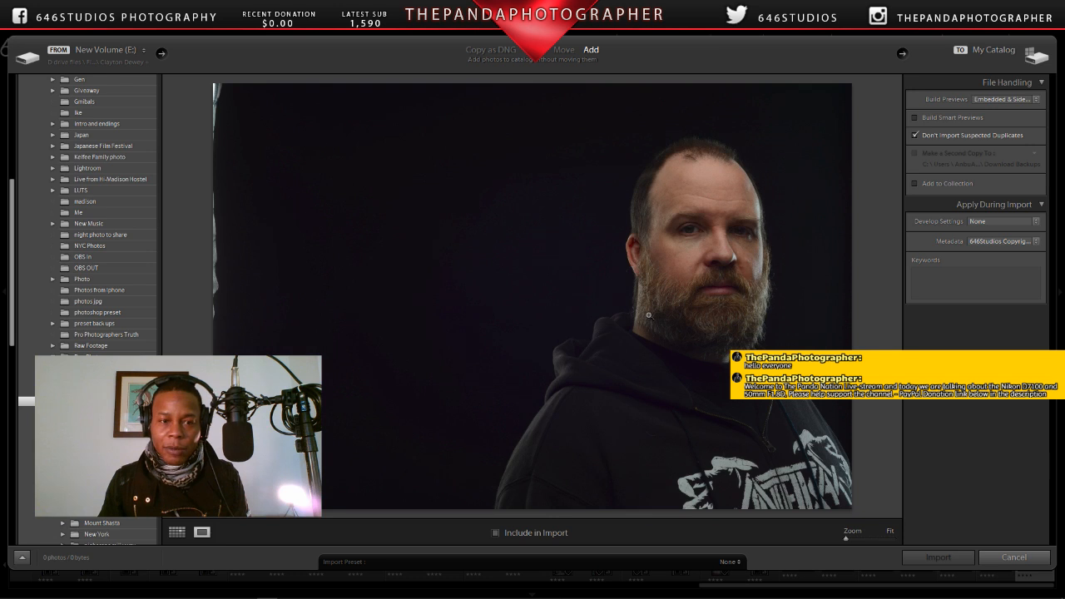
{"action": "left_click", "coordinate": [176, 532]}
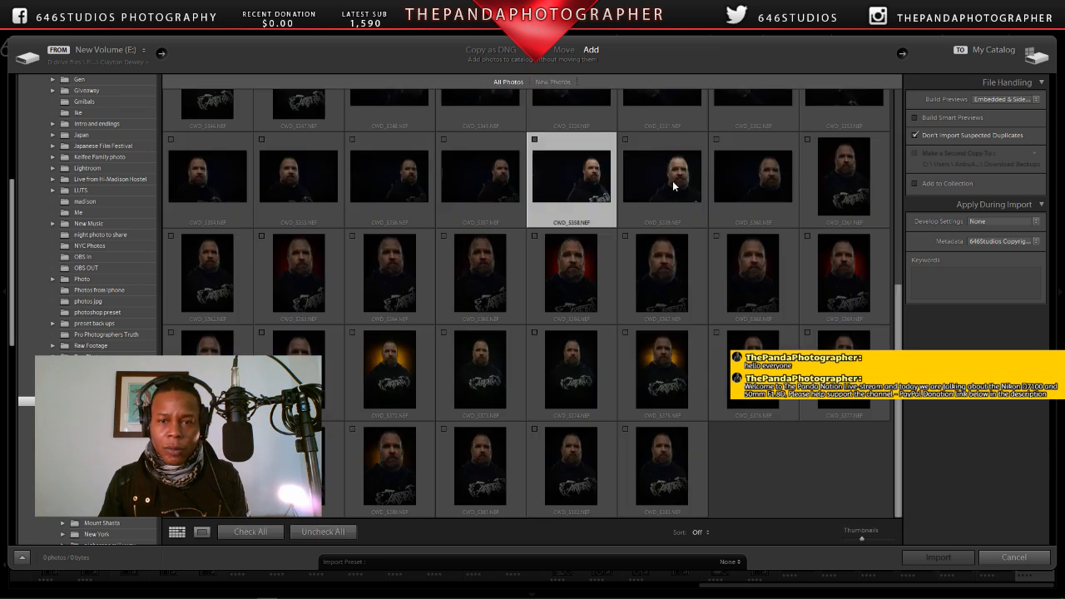
Step: Open landscape portrait CWD_5357.NEF, examine its eyes and forehead at 1:1, and go back to the thumbnail grid
{"action": "double_click", "coordinate": [513, 192]}
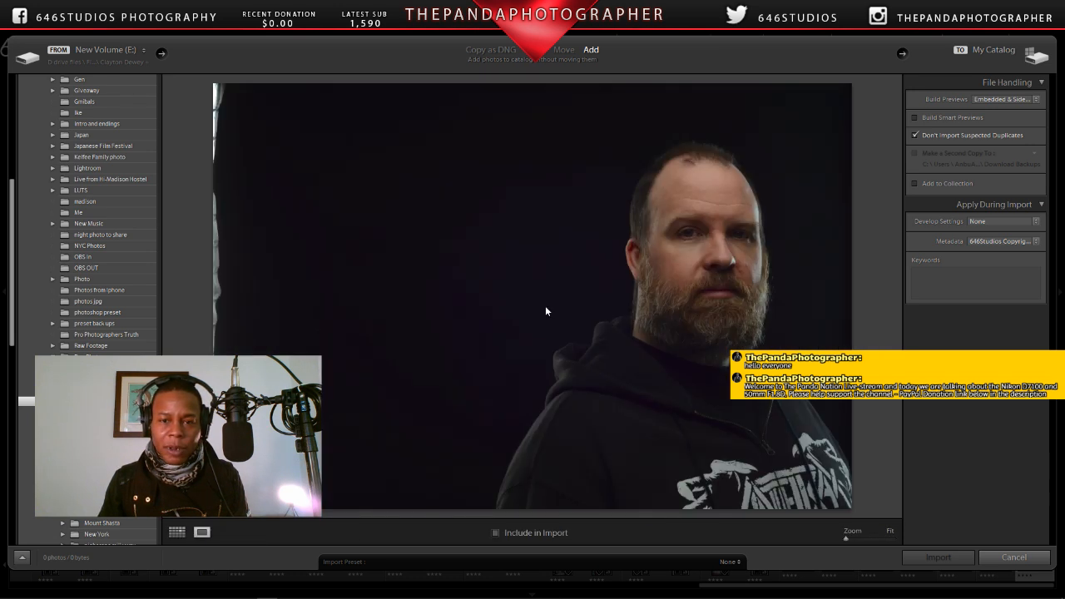
{"action": "left_click", "coordinate": [701, 273]}
{"action": "left_click_drag", "start_coordinate": [703, 275], "coordinate": [587, 375]}
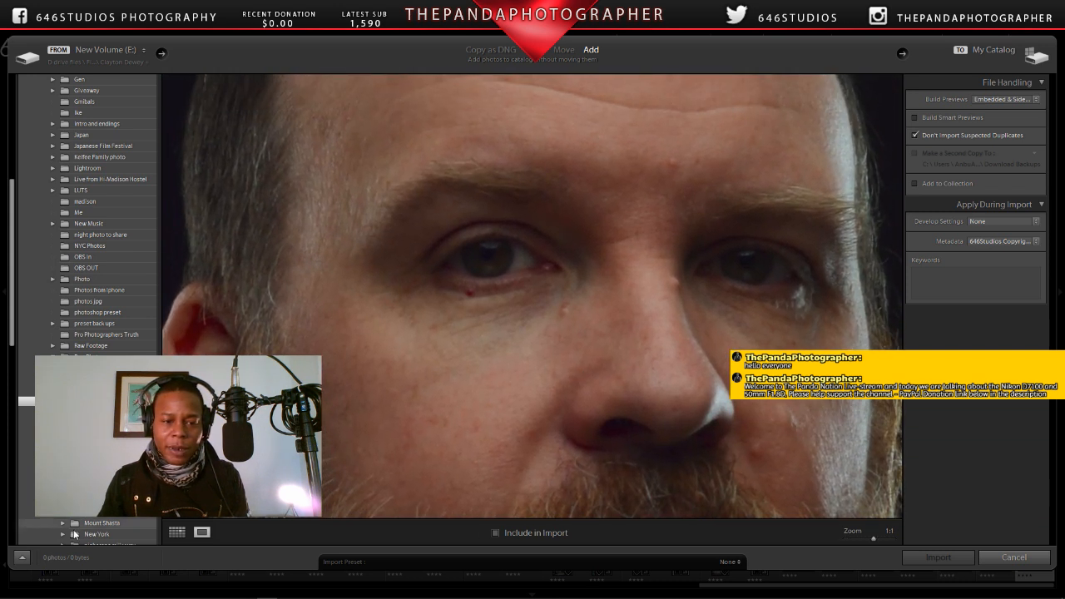
{"action": "left_click", "coordinate": [177, 533]}
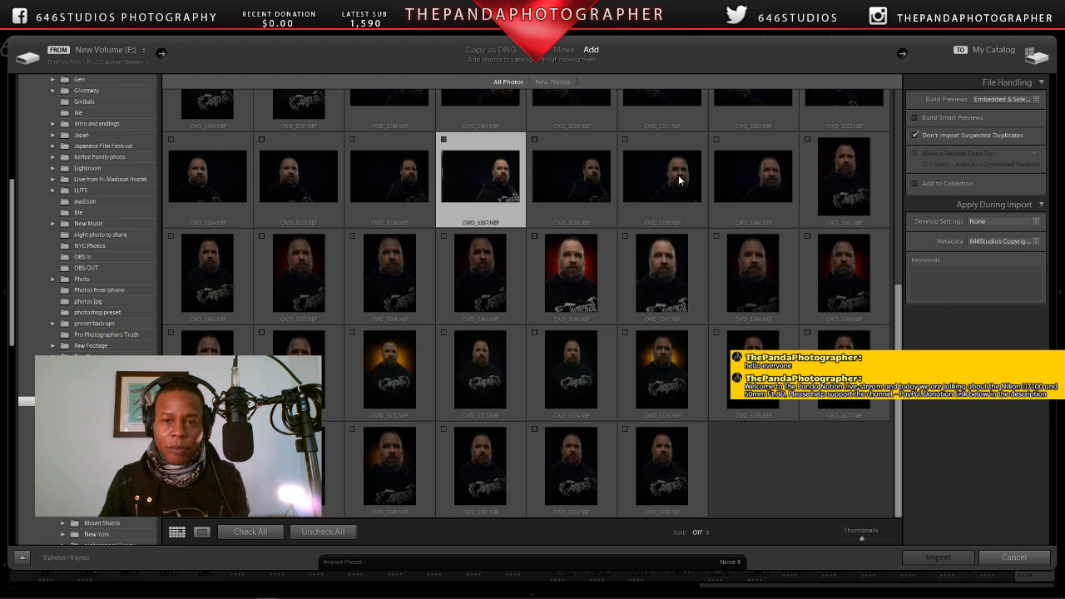
Step: Open the closer landscape portrait CWD_5360.NEF and examine its eyes and nose at 1:1, ending at the fitted view
{"action": "left_click", "coordinate": [748, 172]}
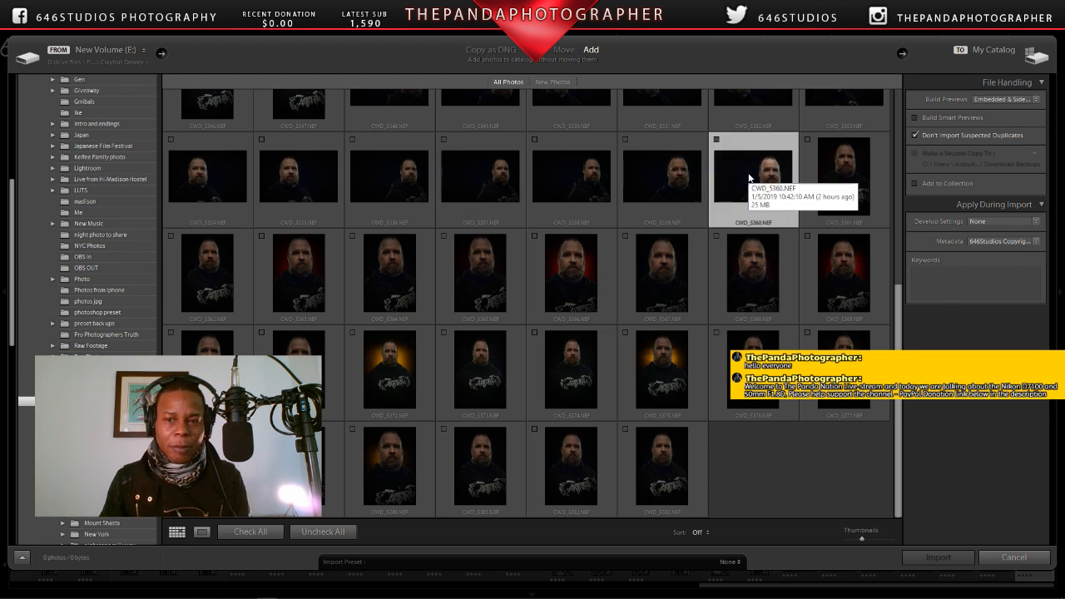
{"action": "double_click", "coordinate": [738, 178]}
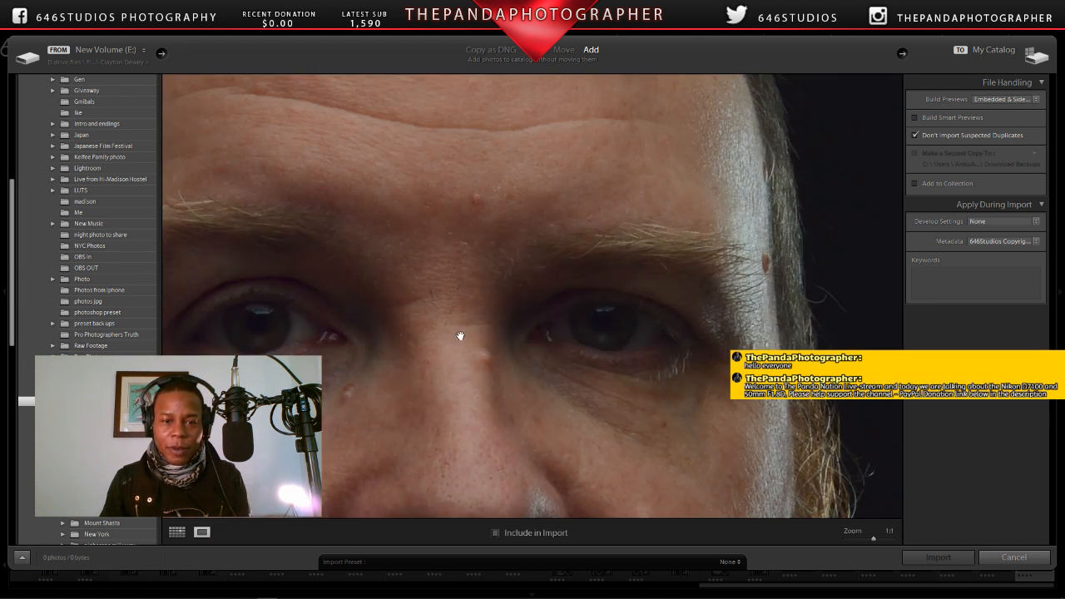
{"action": "left_click_drag", "start_coordinate": [461, 335], "coordinate": [613, 240]}
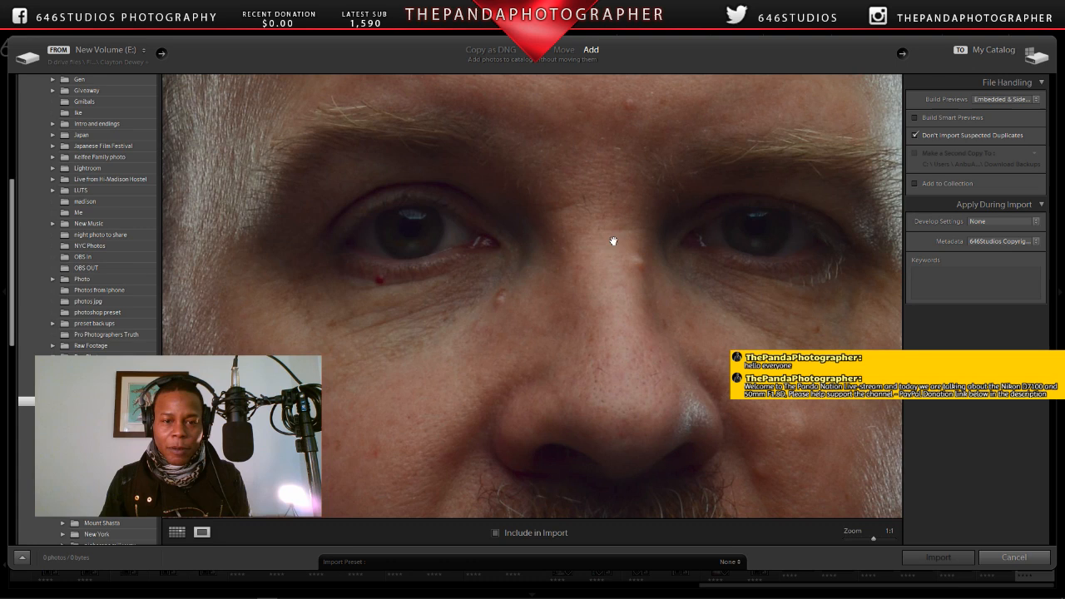
{"action": "left_click", "coordinate": [575, 281]}
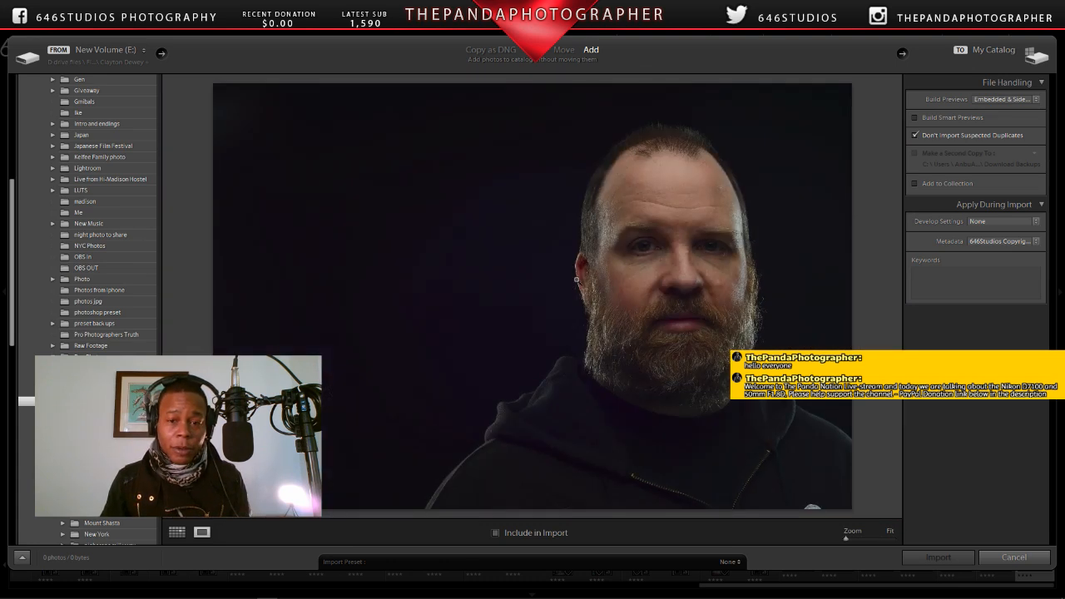
Step: Inspect the skin, beard, eyes and forehead of CWD_5360.NEF at 1:1, and return to the thumbnail grid
{"action": "left_click", "coordinate": [657, 265]}
{"action": "left_click_drag", "start_coordinate": [658, 265], "coordinate": [594, 369]}
{"action": "left_click", "coordinate": [596, 367]}
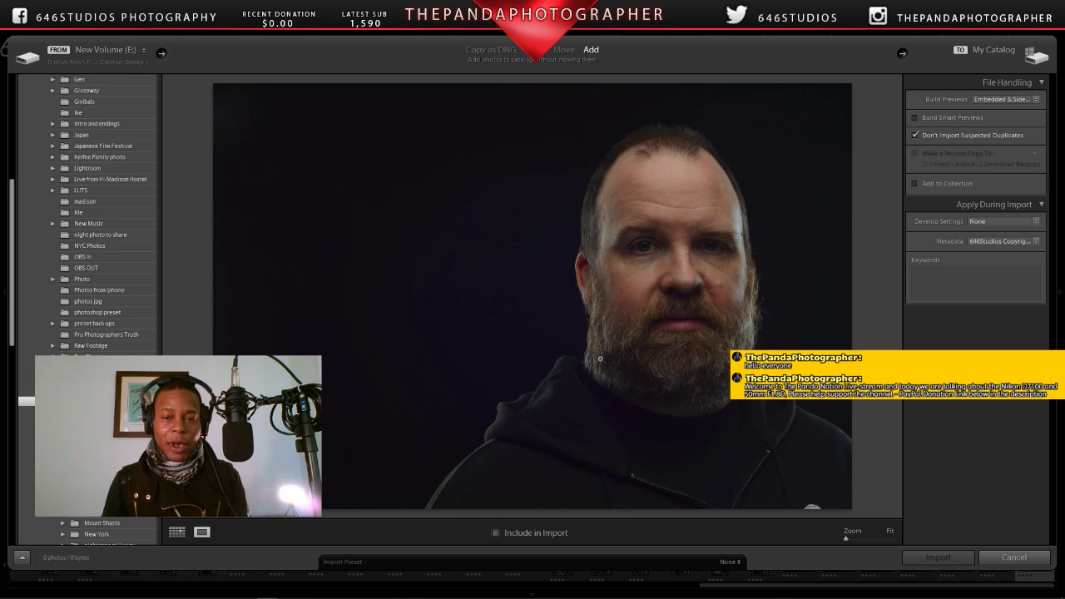
{"action": "left_click", "coordinate": [600, 359]}
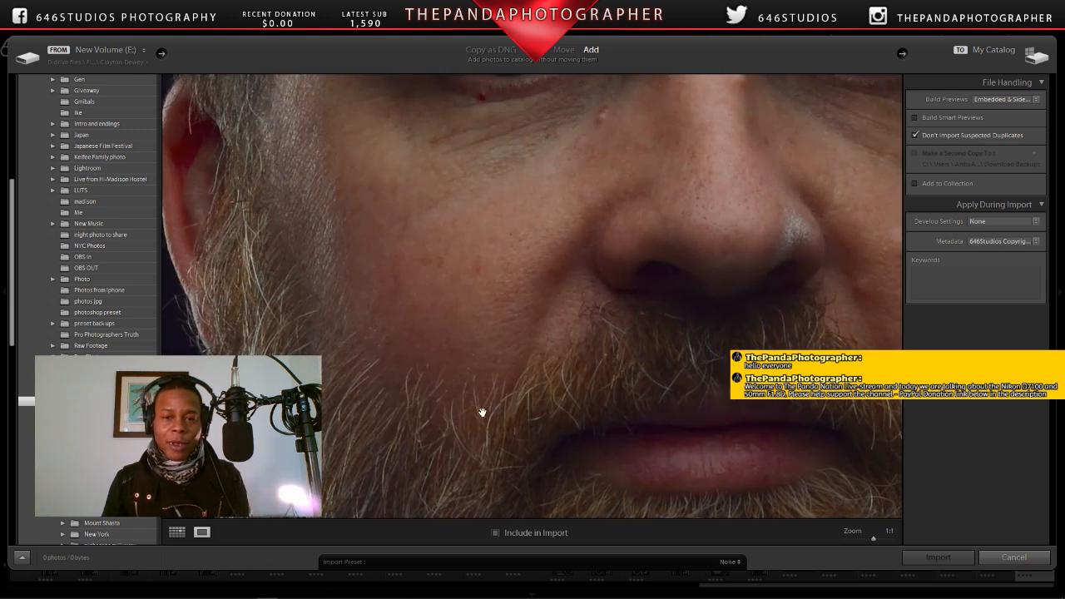
{"action": "left_click_drag", "start_coordinate": [481, 412], "coordinate": [505, 440]}
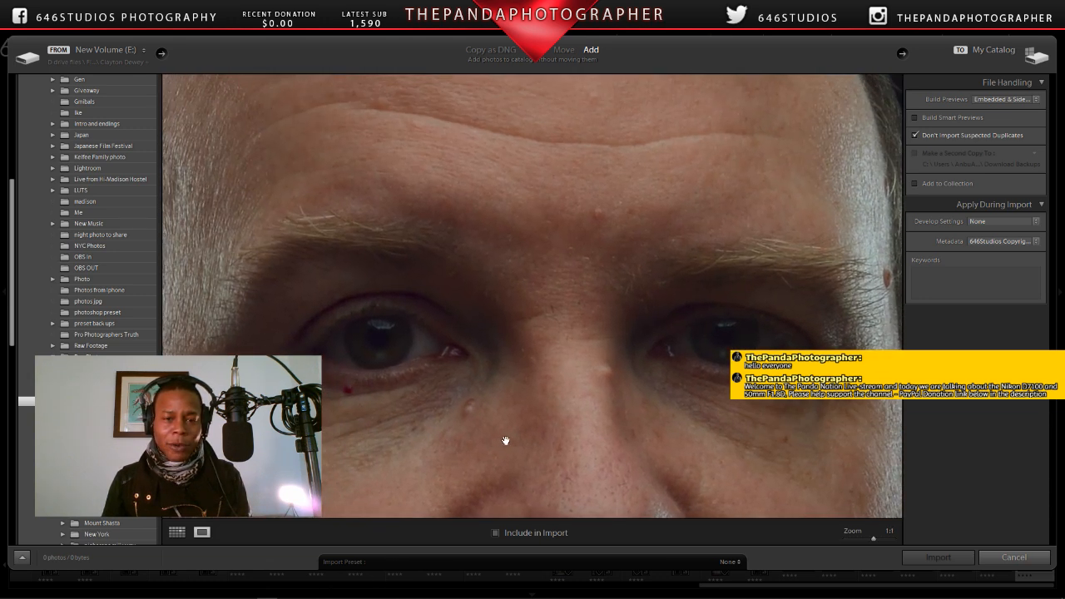
{"action": "left_click", "coordinate": [521, 435]}
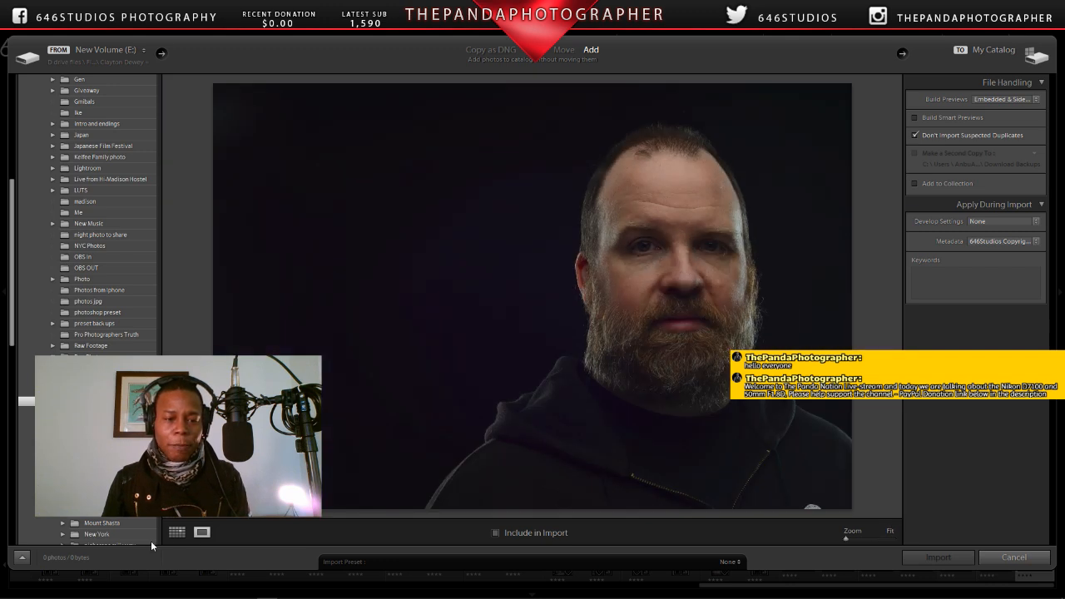
{"action": "left_click", "coordinate": [177, 533]}
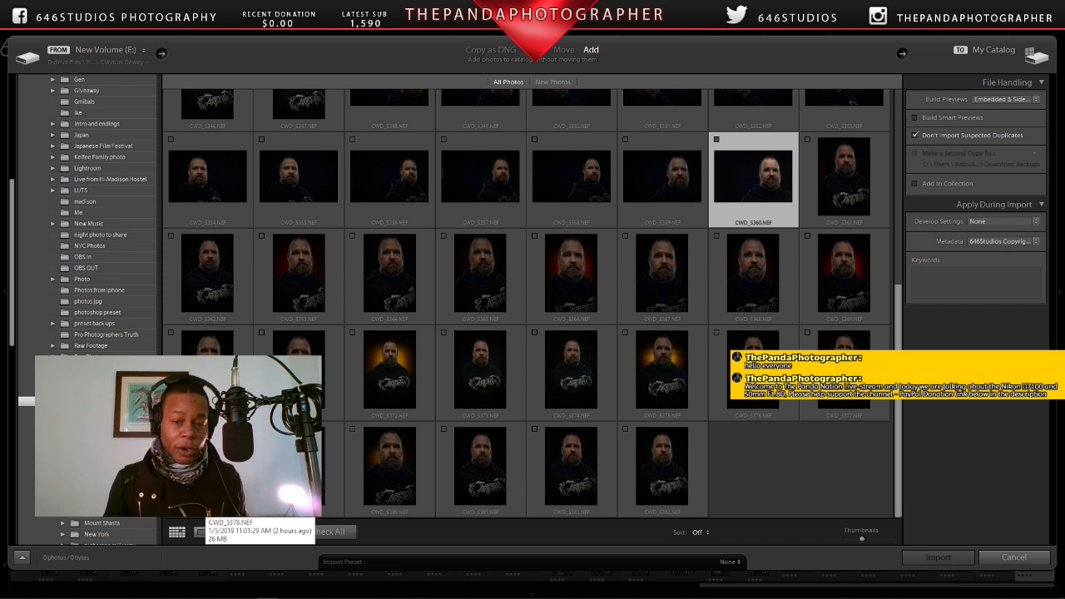
Step: Compare the orange-backlit, red-backlit and plain dark-background portraits at fitted size, and go back to the first thumbnails in the grid
{"action": "double_click", "coordinate": [666, 351]}
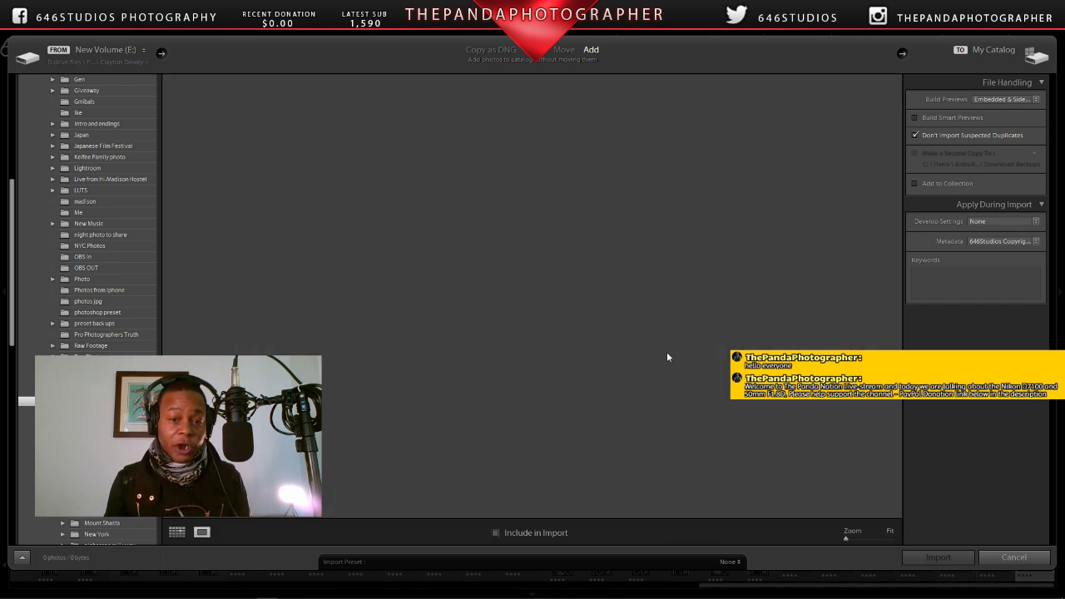
{"action": "left_click", "coordinate": [177, 532]}
{"action": "double_click", "coordinate": [552, 268]}
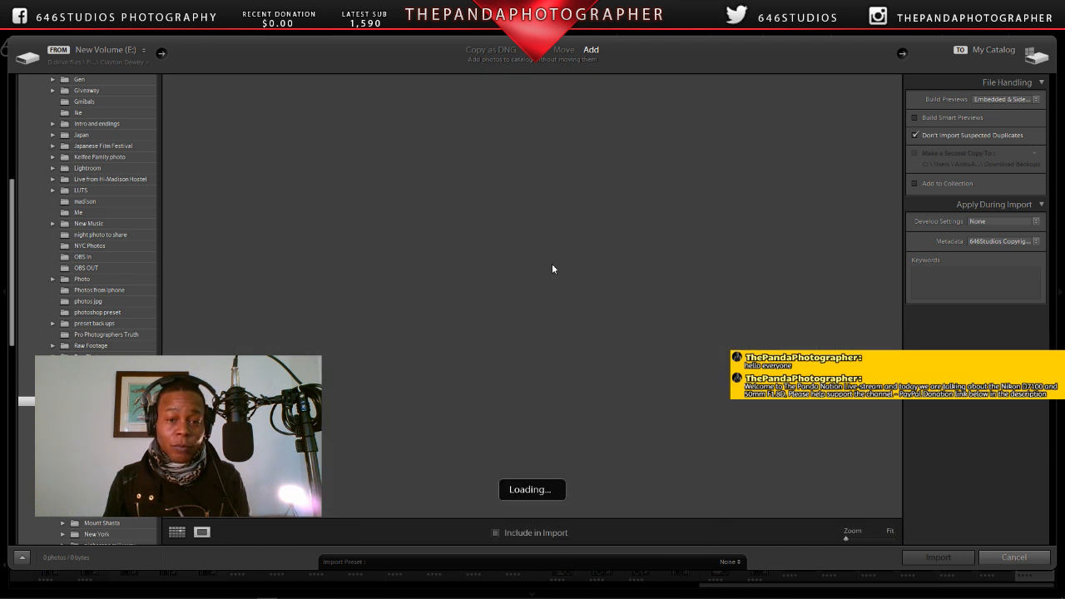
{"action": "left_click", "coordinate": [176, 532]}
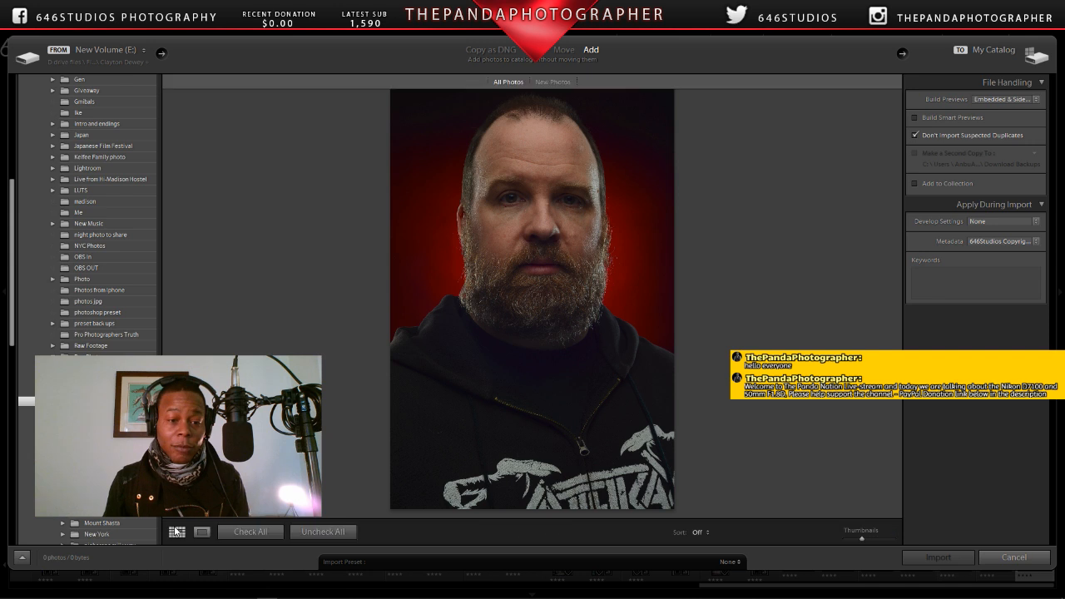
{"action": "double_click", "coordinate": [730, 177]}
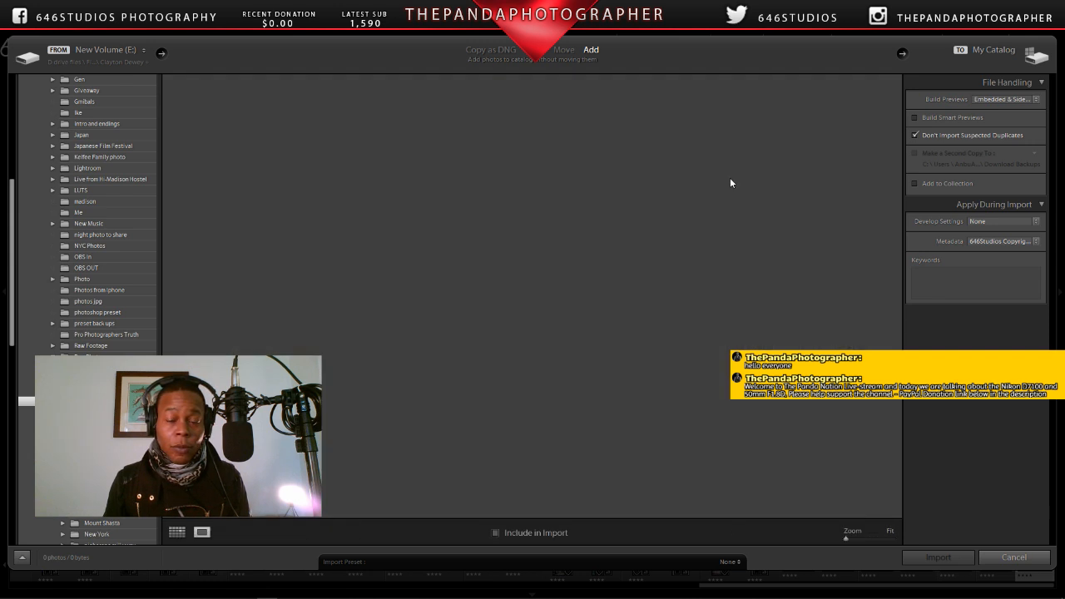
{"action": "left_click", "coordinate": [178, 534]}
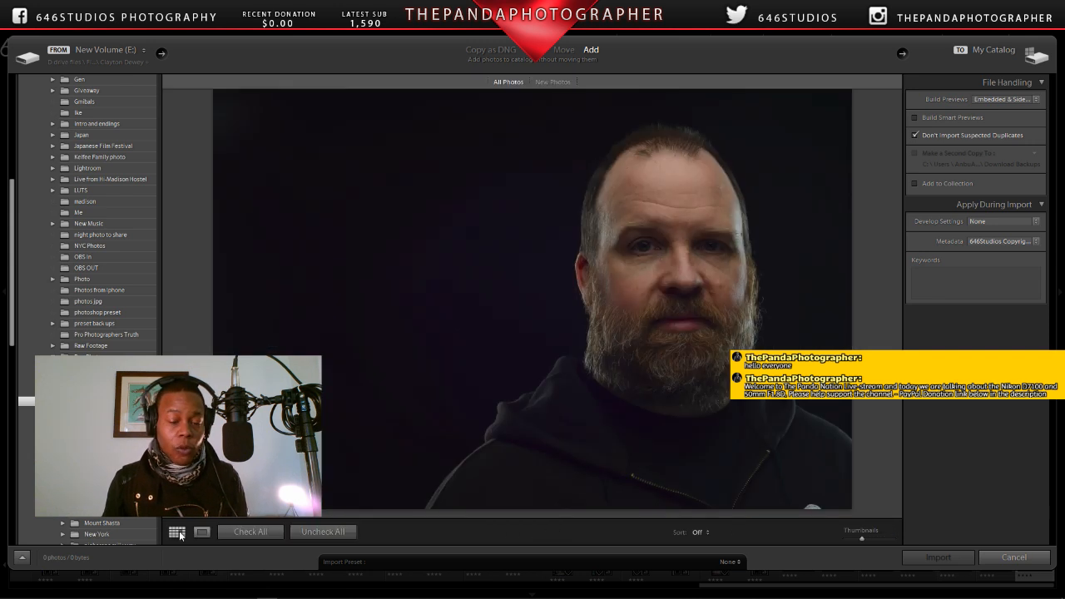
{"action": "scroll", "coordinate": [468, 315], "scroll_direction": "up", "scroll_amount": 5}
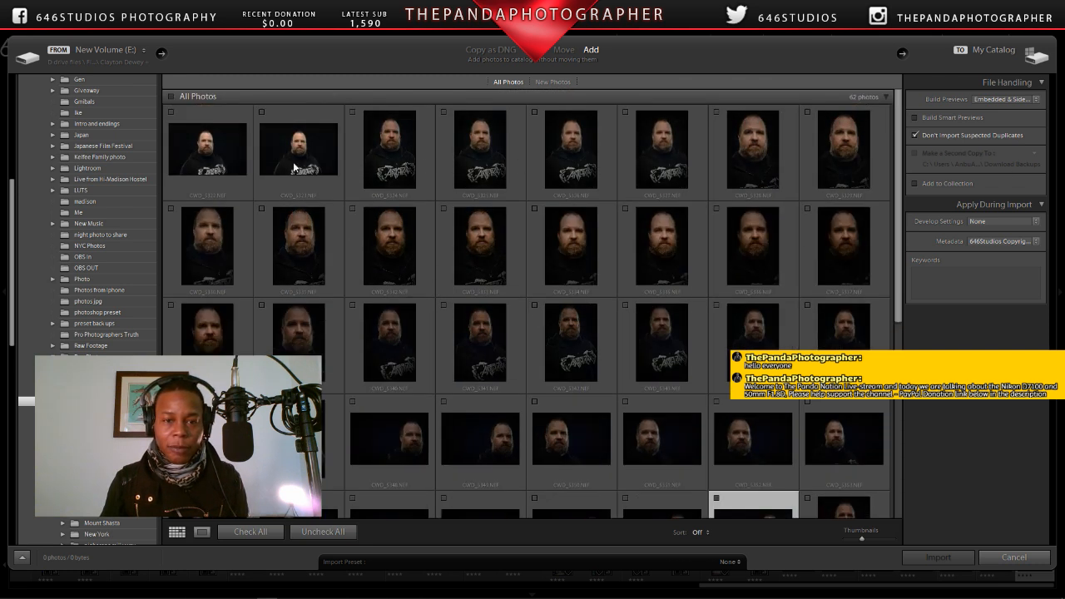
Step: Open the fourth portrait in the grid's first row, examine its eyes, nose and beard at 1:1, and go back to the thumbnails
{"action": "double_click", "coordinate": [486, 163]}
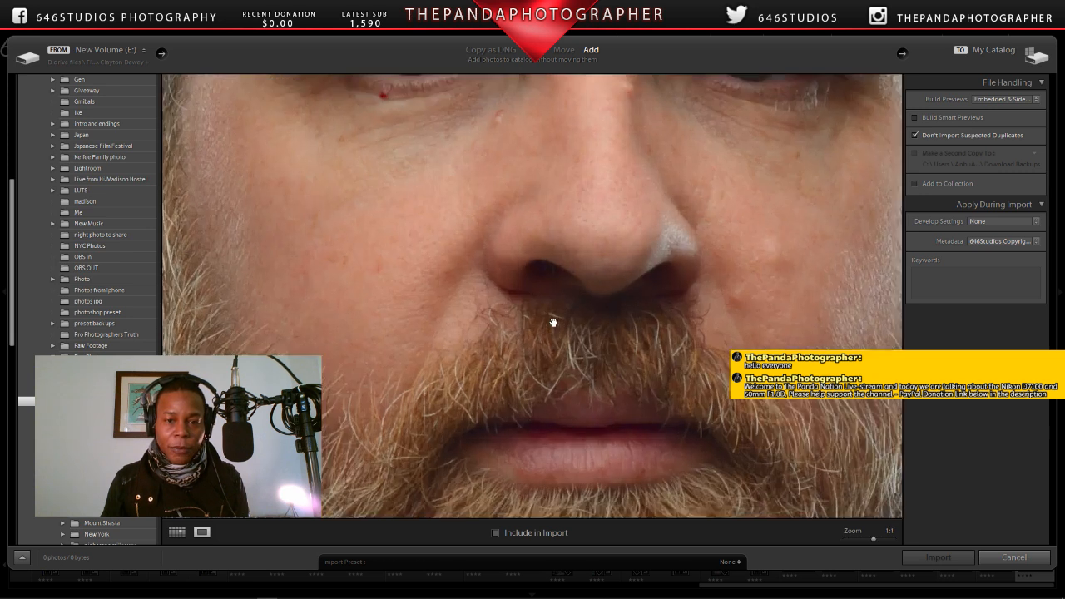
{"action": "left_click", "coordinate": [531, 229]}
{"action": "left_click_drag", "start_coordinate": [552, 230], "coordinate": [551, 367]}
{"action": "left_click_drag", "start_coordinate": [557, 279], "coordinate": [557, 361]}
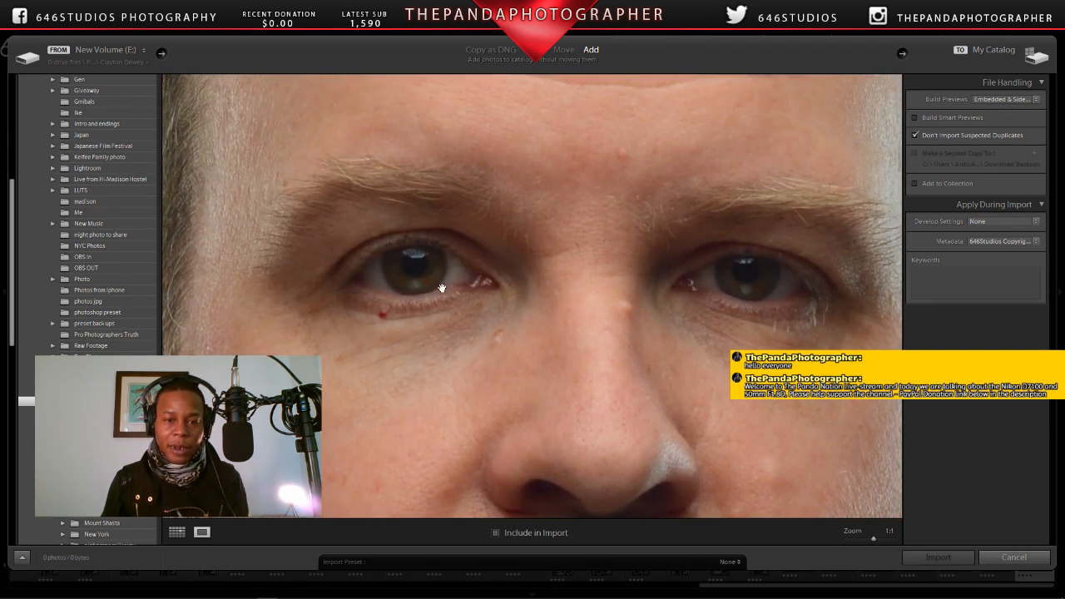
{"action": "left_click_drag", "start_coordinate": [451, 293], "coordinate": [625, 296]}
{"action": "left_click_drag", "start_coordinate": [793, 401], "coordinate": [481, 213]}
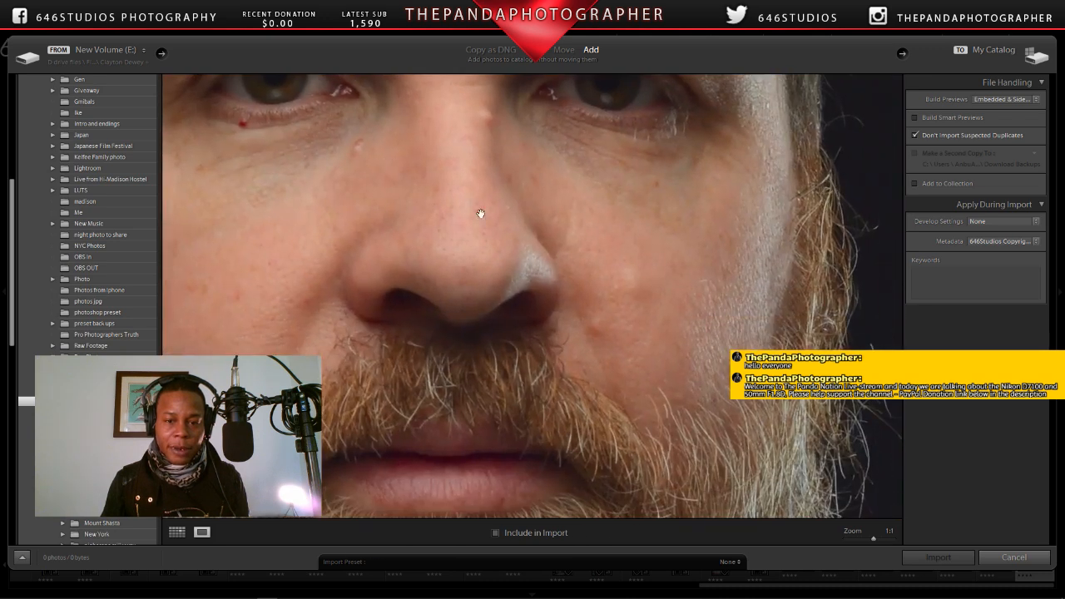
{"action": "left_click_drag", "start_coordinate": [619, 265], "coordinate": [569, 153]}
{"action": "left_click_drag", "start_coordinate": [349, 228], "coordinate": [436, 257]}
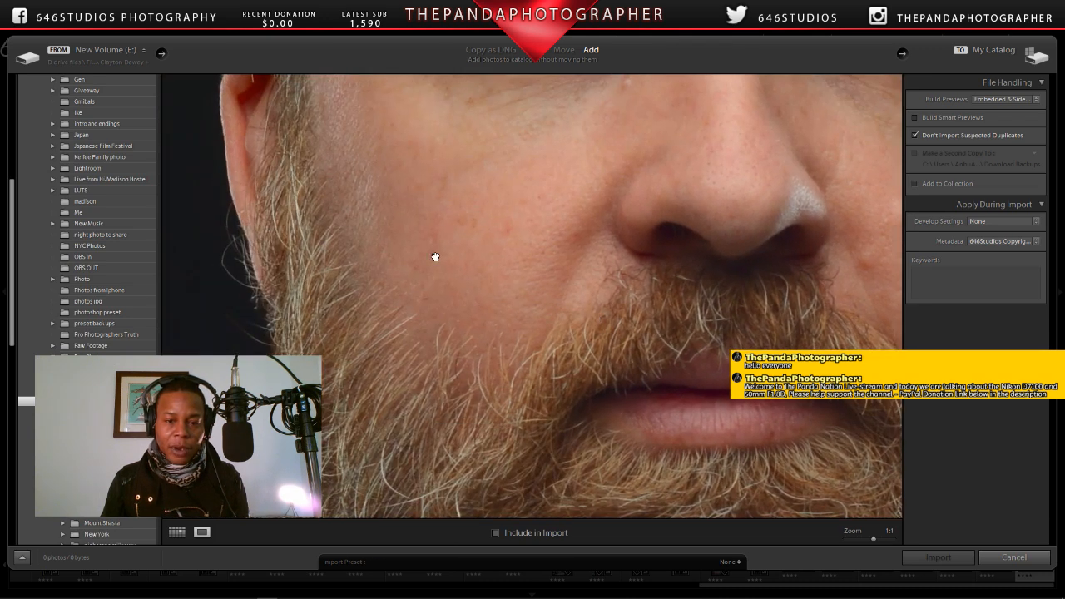
{"action": "left_click", "coordinate": [435, 258]}
{"action": "key", "text": "g"}
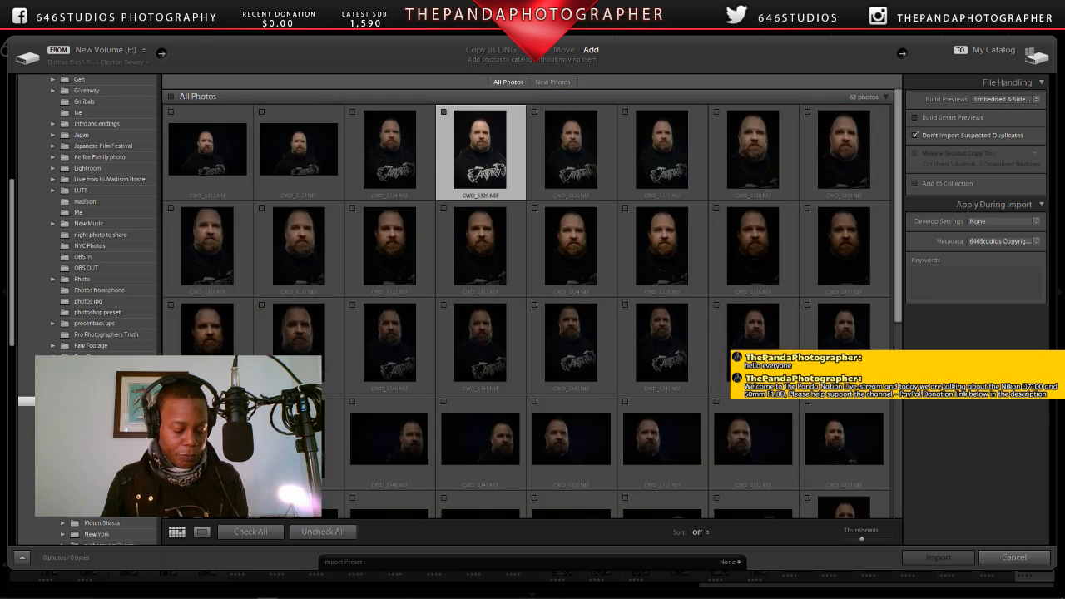
Step: Open the closer-framed seventh portrait in the first row, compare its eye and nose detail at 1:1 with the fitted view, and return to the grid
{"action": "double_click", "coordinate": [740, 154]}
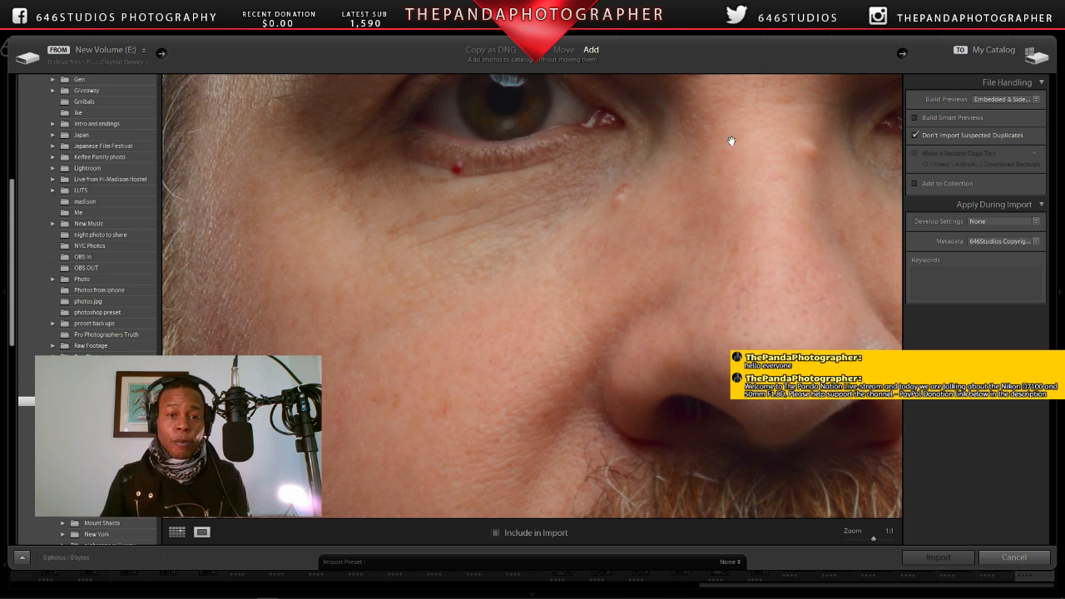
{"action": "left_click", "coordinate": [587, 256]}
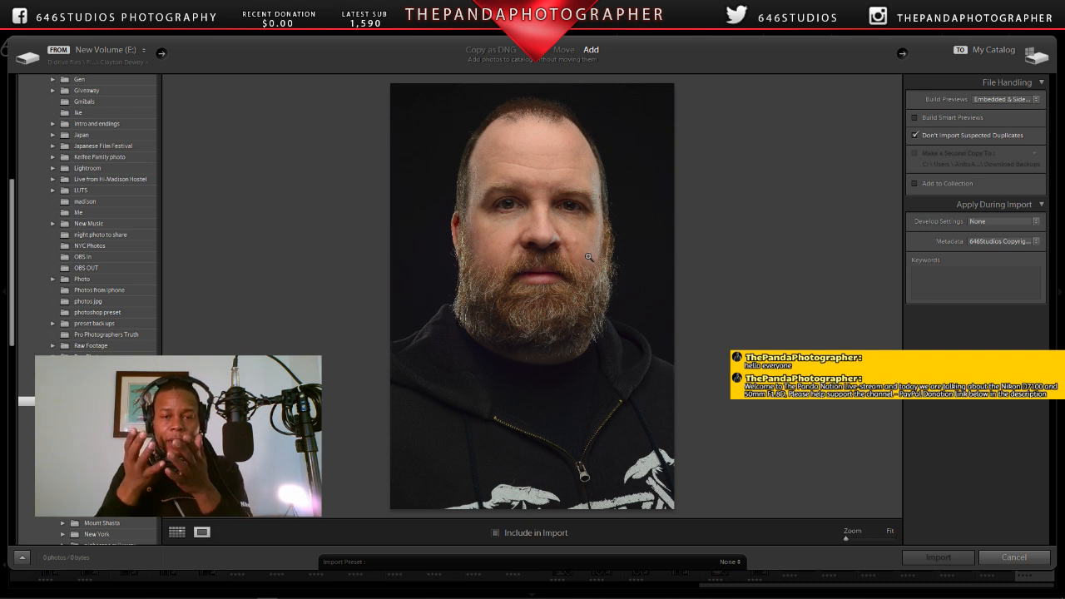
{"action": "left_click", "coordinate": [542, 209]}
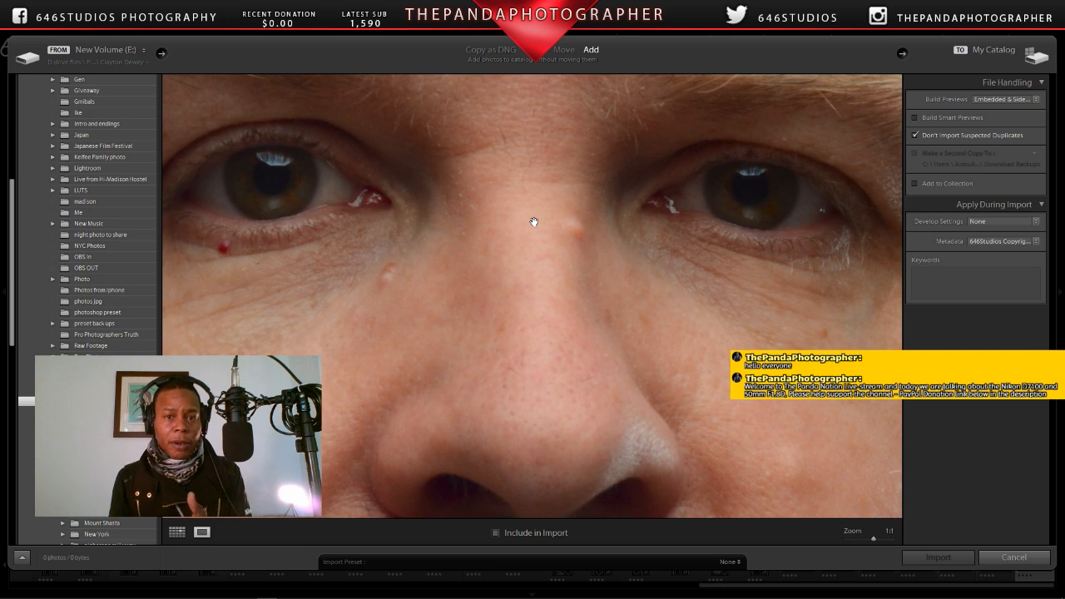
{"action": "left_click", "coordinate": [534, 222]}
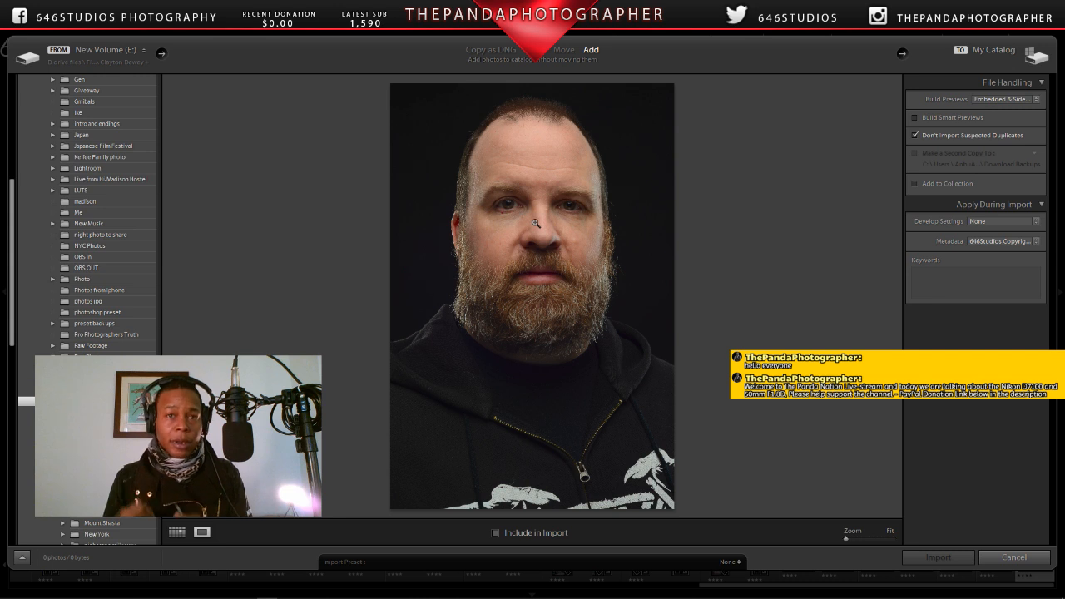
{"action": "left_click", "coordinate": [535, 223]}
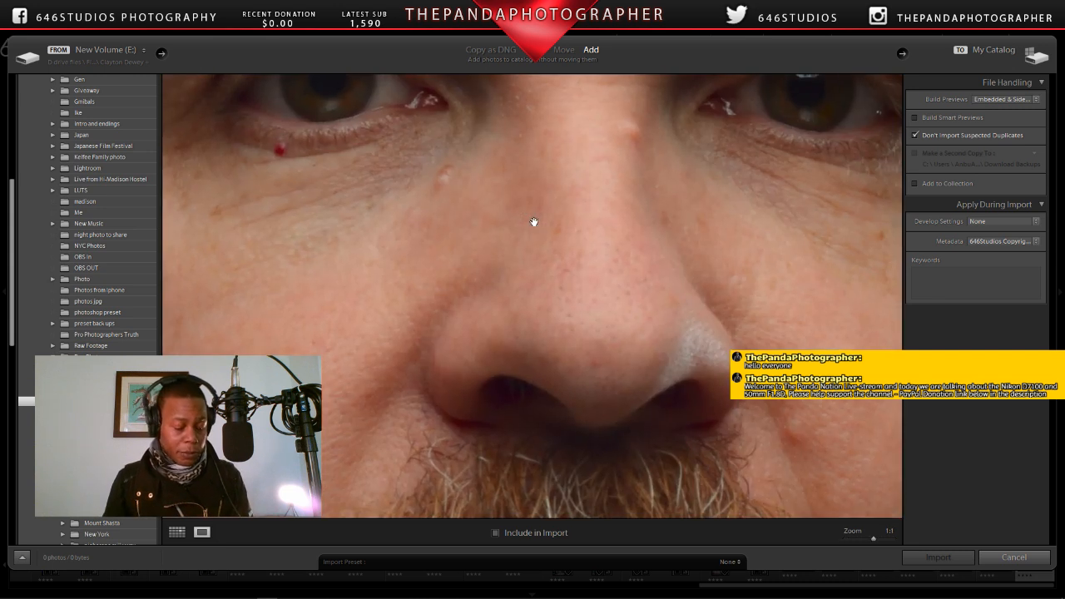
{"action": "left_click", "coordinate": [177, 531]}
Step: View the orange-backlit portrait CWD_5372.NEF at fitted size, and check and uncheck it for import in the grid
{"action": "scroll", "coordinate": [545, 346], "scroll_direction": "down", "scroll_amount": 5}
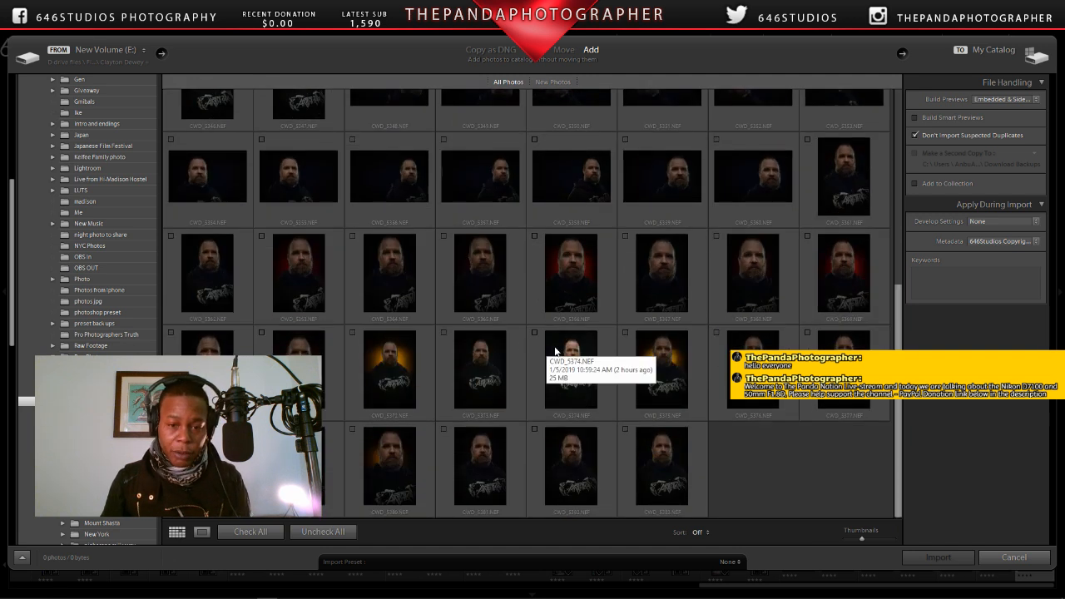
{"action": "double_click", "coordinate": [401, 371]}
{"action": "left_click", "coordinate": [557, 275]}
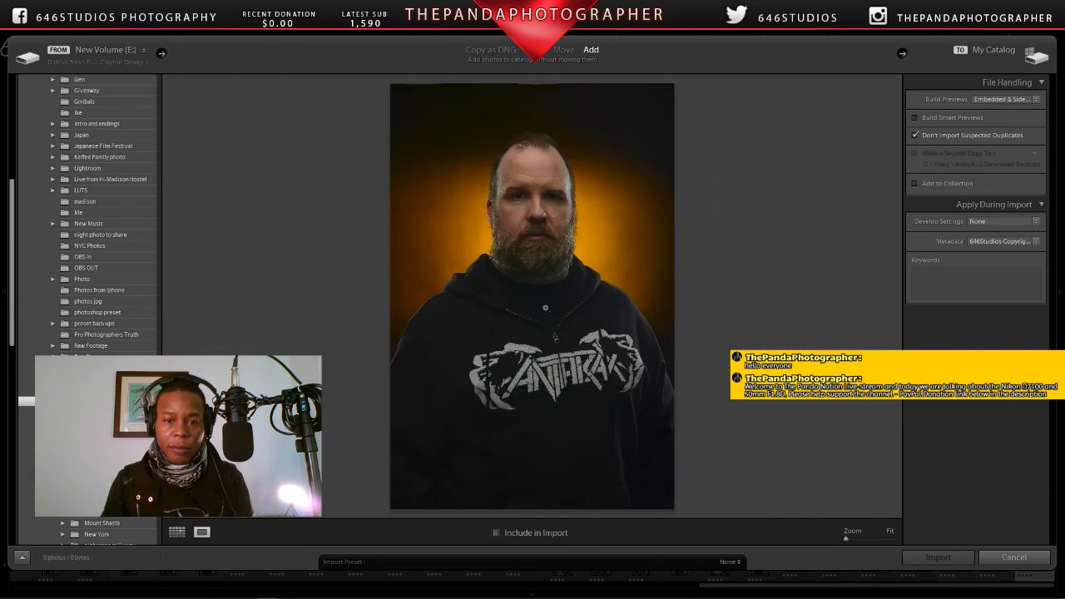
{"action": "left_click", "coordinate": [176, 534]}
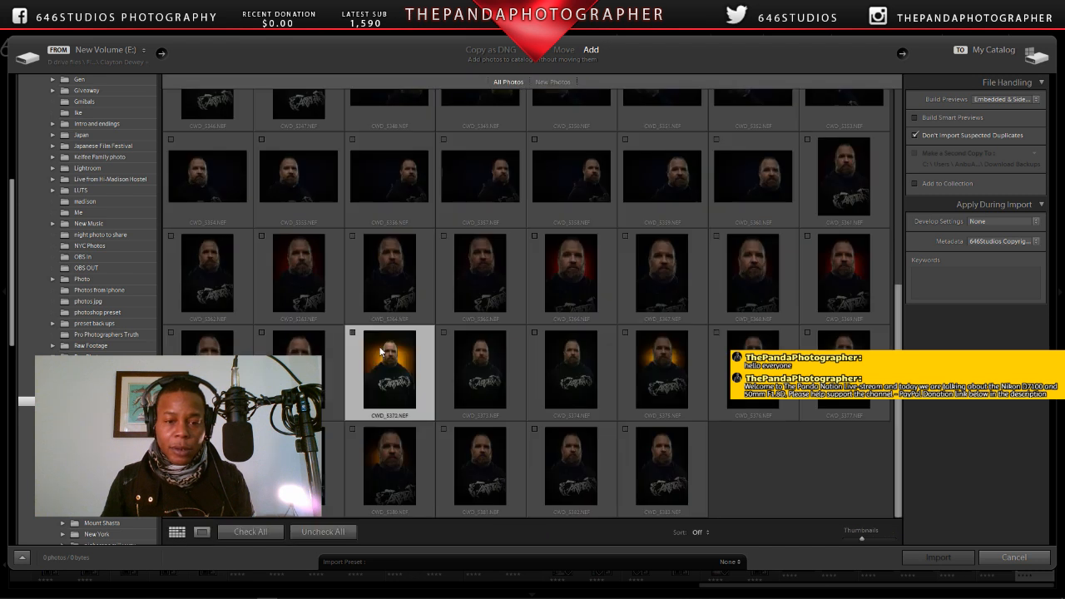
{"action": "left_click", "coordinate": [352, 333]}
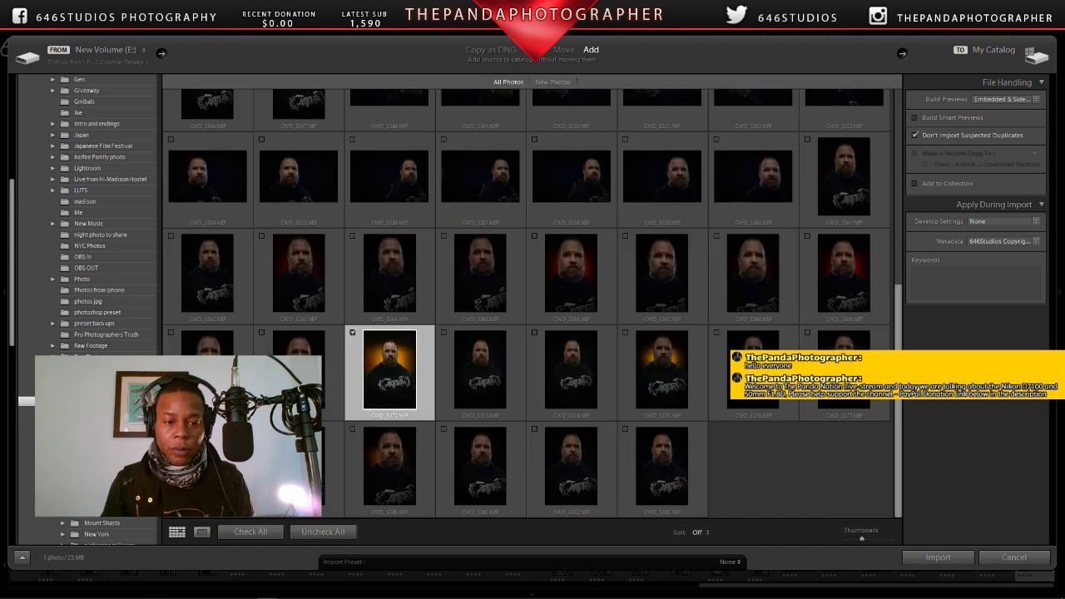
{"action": "left_click", "coordinate": [353, 333]}
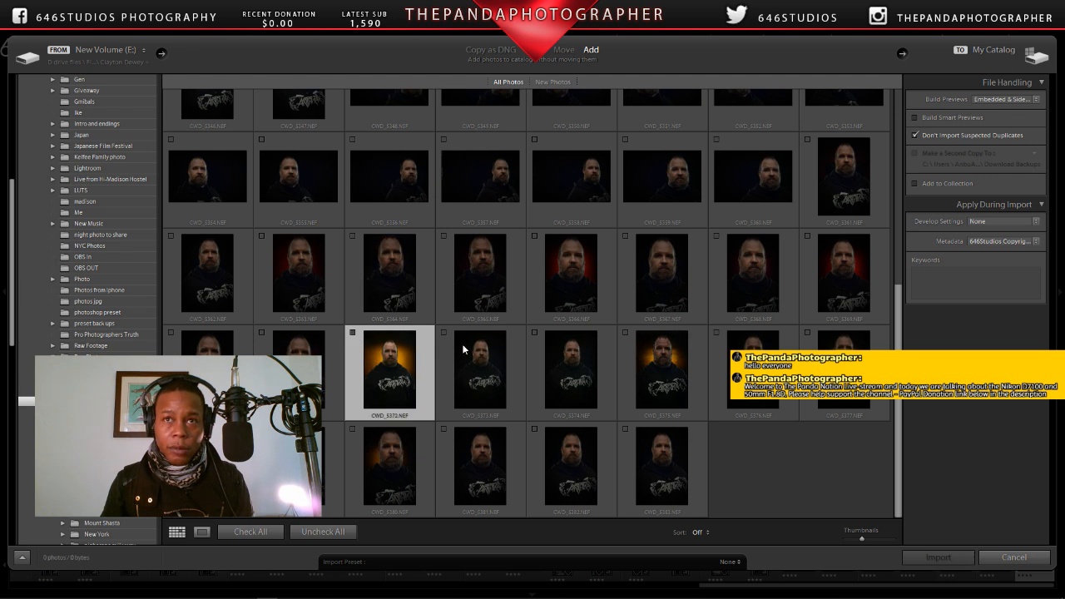
Step: Open the orange-backlit portrait CWD_5375.NEF, examine its face at 1:1, and go back to the thumbnail grid
{"action": "double_click", "coordinate": [664, 354]}
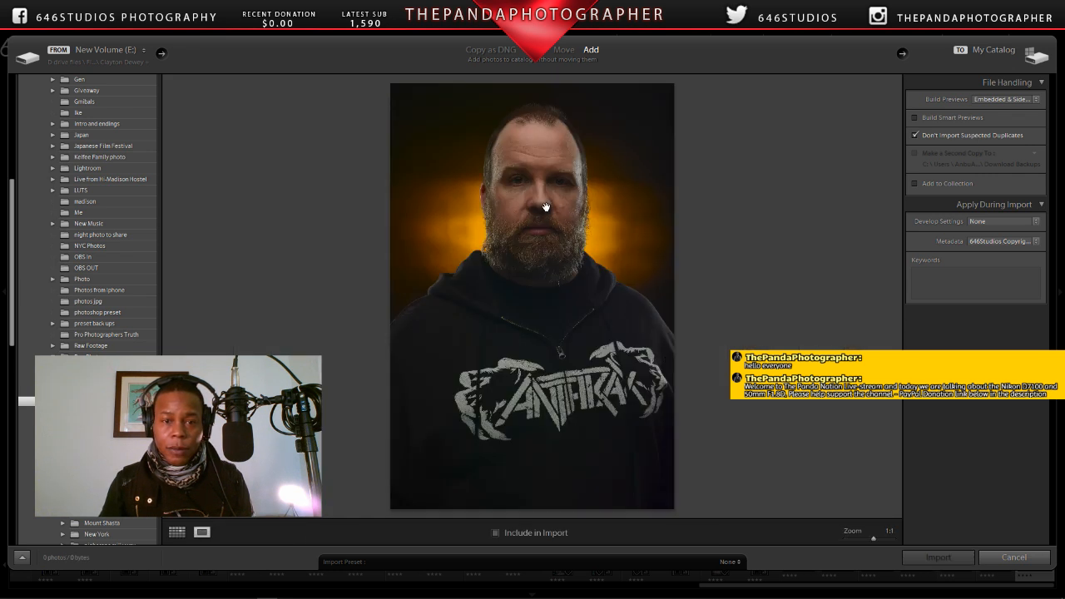
{"action": "left_click", "coordinate": [544, 208]}
{"action": "left_click", "coordinate": [586, 341]}
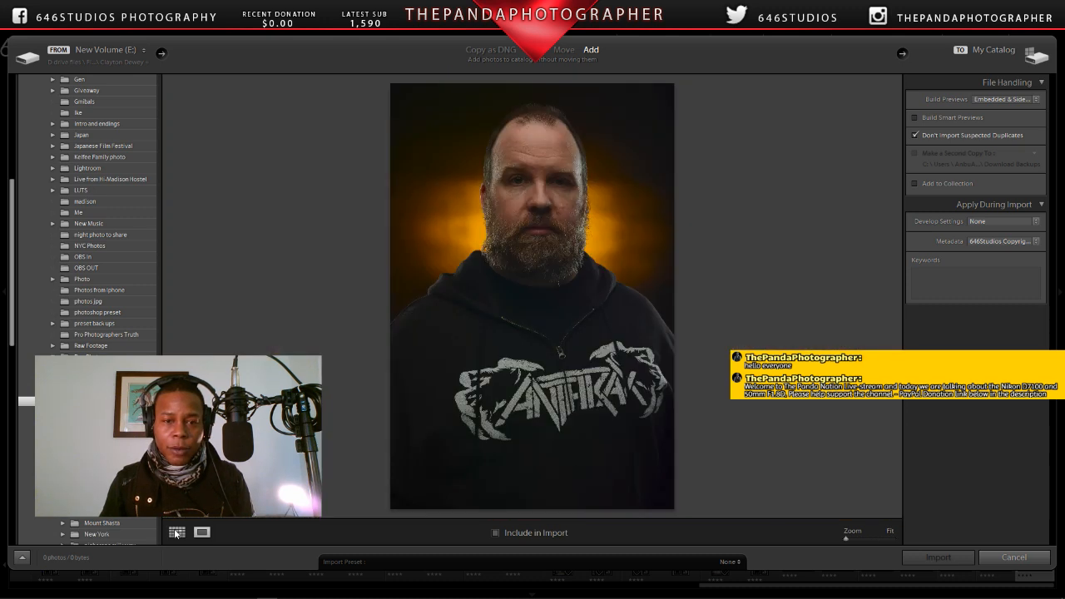
{"action": "left_click", "coordinate": [175, 532]}
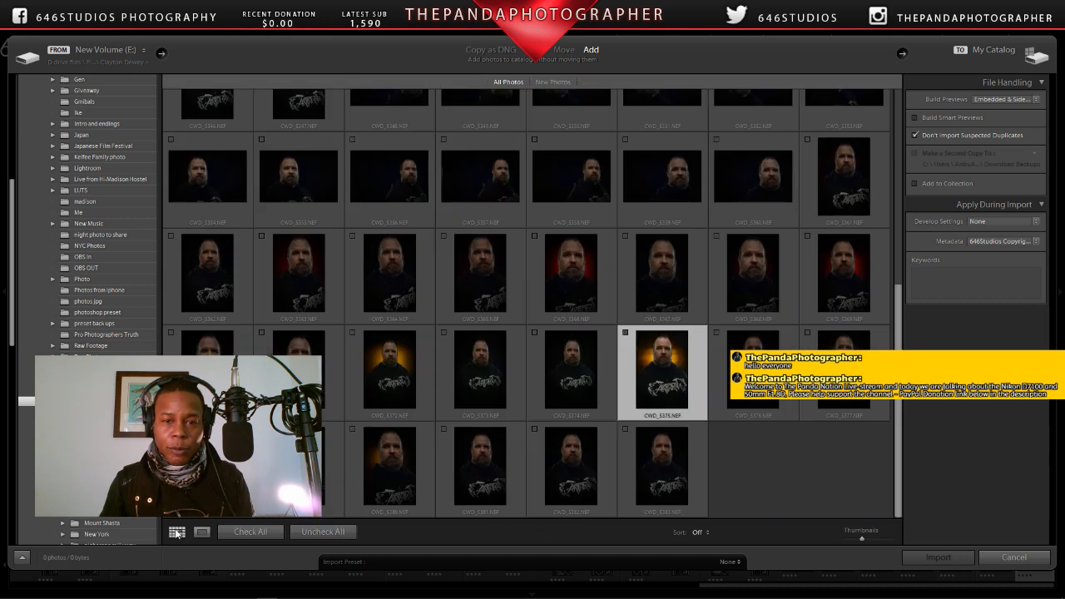
Step: Compare the orange backgrounds of CWD_5372.NEF and CWD_5375.NEF at fitted size, ending at the thumbnail grid
{"action": "double_click", "coordinate": [397, 360]}
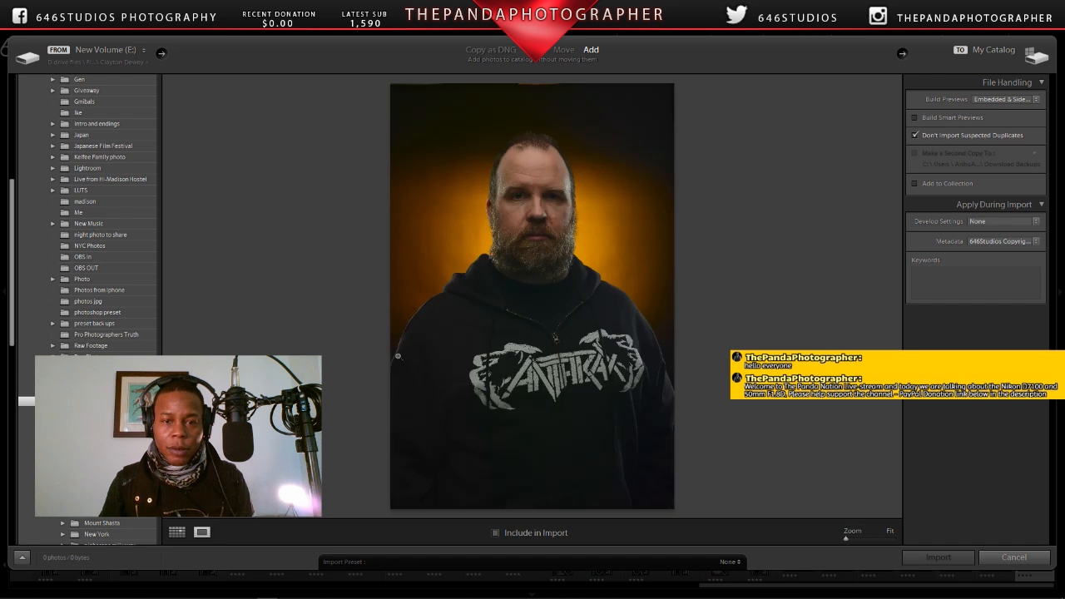
{"action": "left_click", "coordinate": [176, 532]}
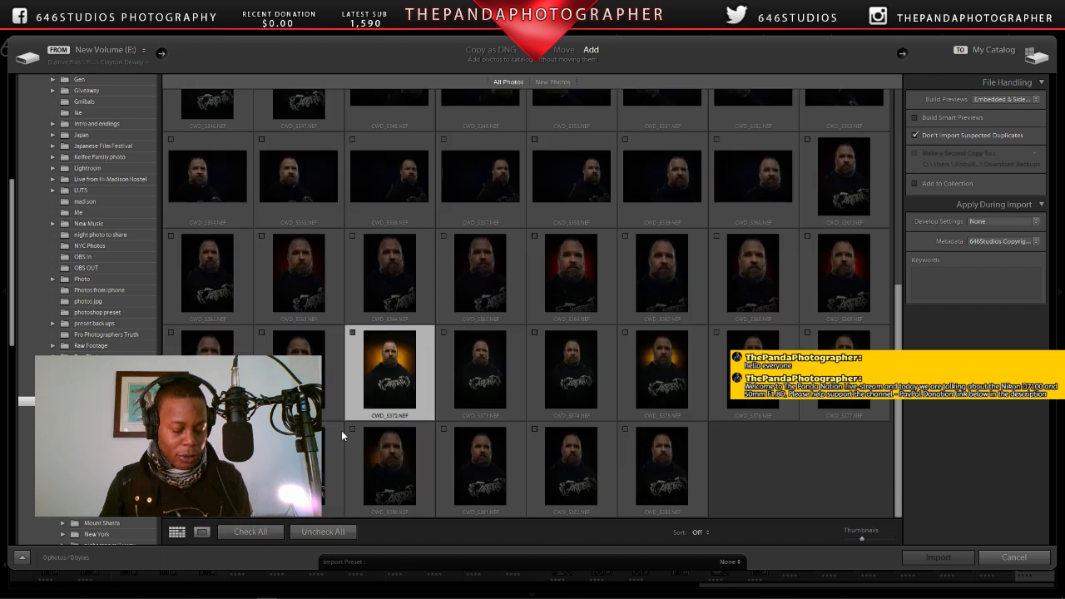
{"action": "double_click", "coordinate": [663, 370]}
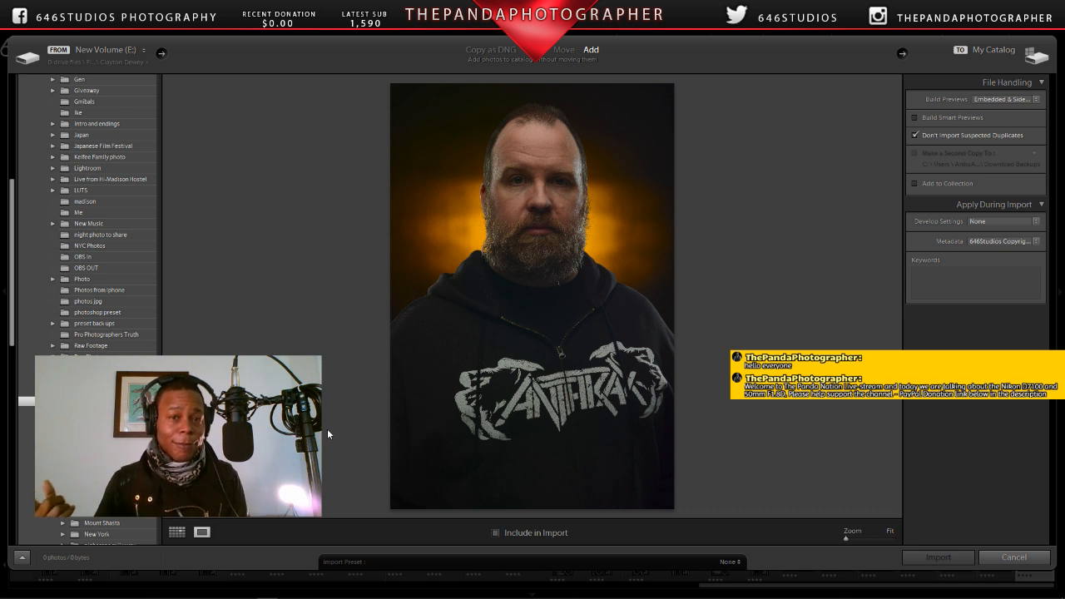
{"action": "left_click", "coordinate": [177, 533]}
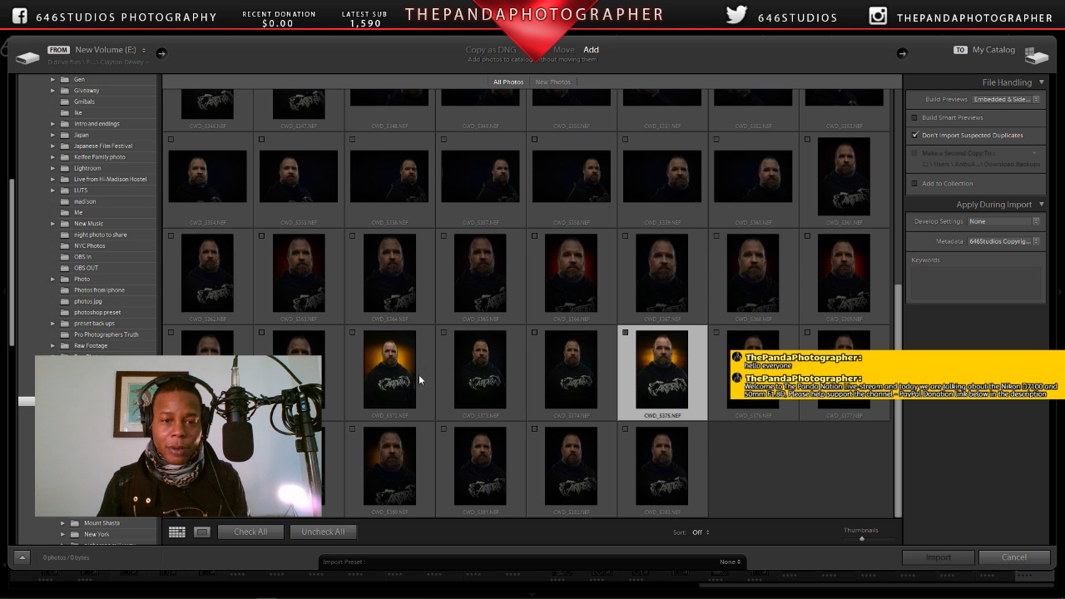
Step: Import only CWD_5372.NEF into the catalog and open it in the Develop module
{"action": "left_click", "coordinate": [353, 333]}
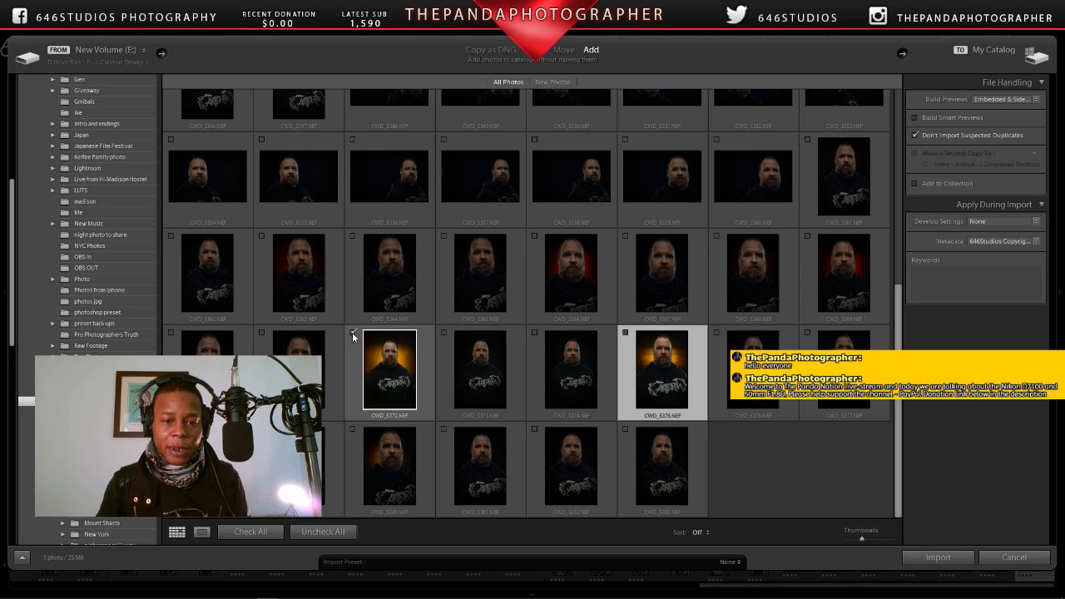
{"action": "left_click", "coordinate": [935, 557]}
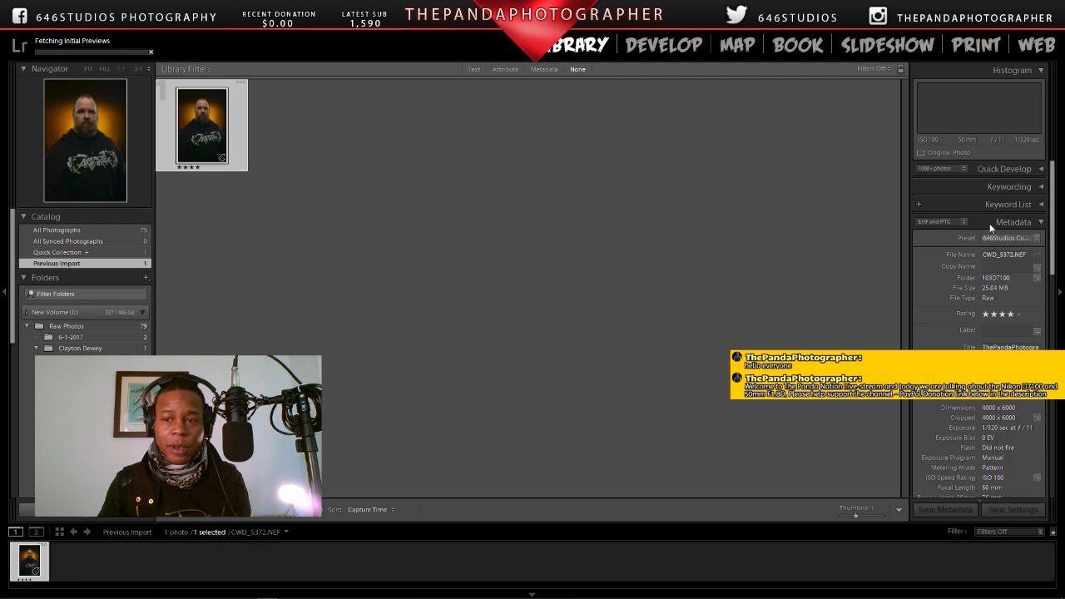
{"action": "left_click_drag", "start_coordinate": [1053, 210], "coordinate": [1053, 393]}
{"action": "left_click", "coordinate": [677, 57]}
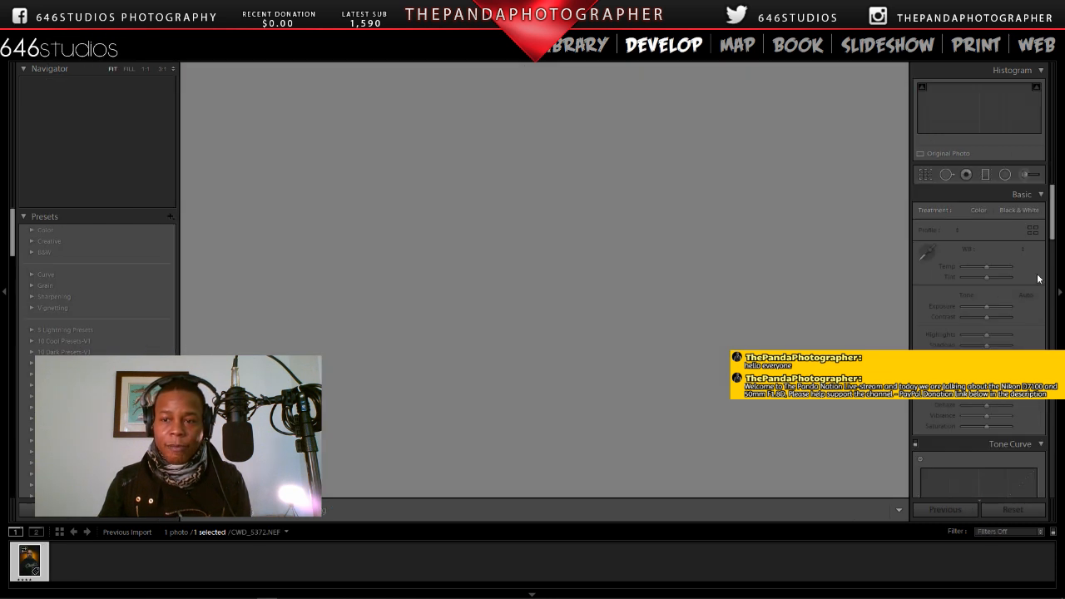
Step: Enable Remove Chromatic Aberration and Profile Corrections for CWD_5372.NEF, and apply the Auto tone adjustment
{"action": "left_click_drag", "start_coordinate": [1054, 210], "coordinate": [1052, 349]}
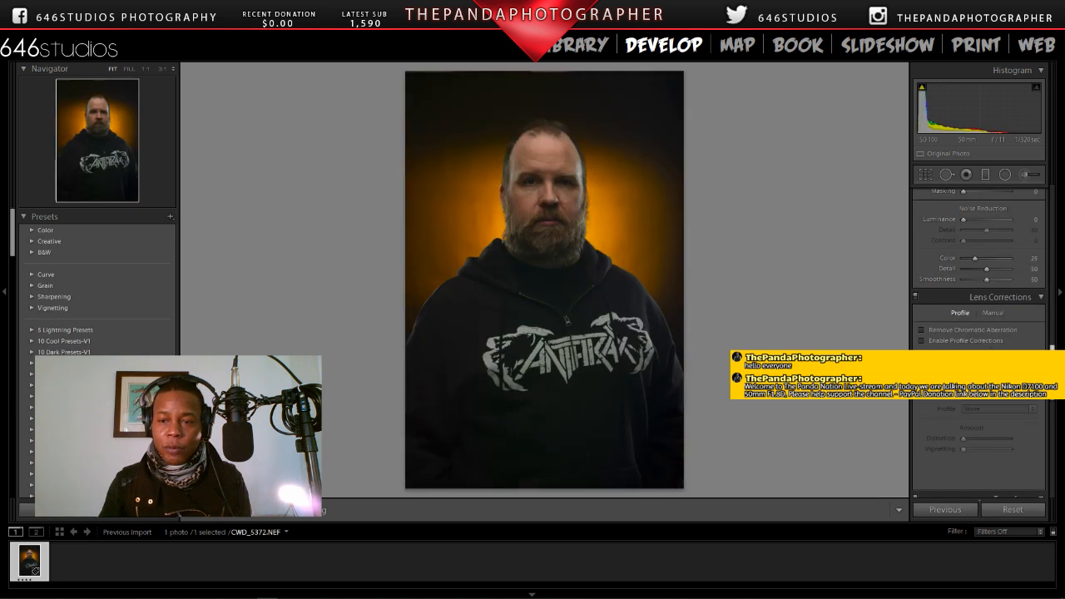
{"action": "left_click", "coordinate": [922, 330]}
{"action": "left_click", "coordinate": [922, 341]}
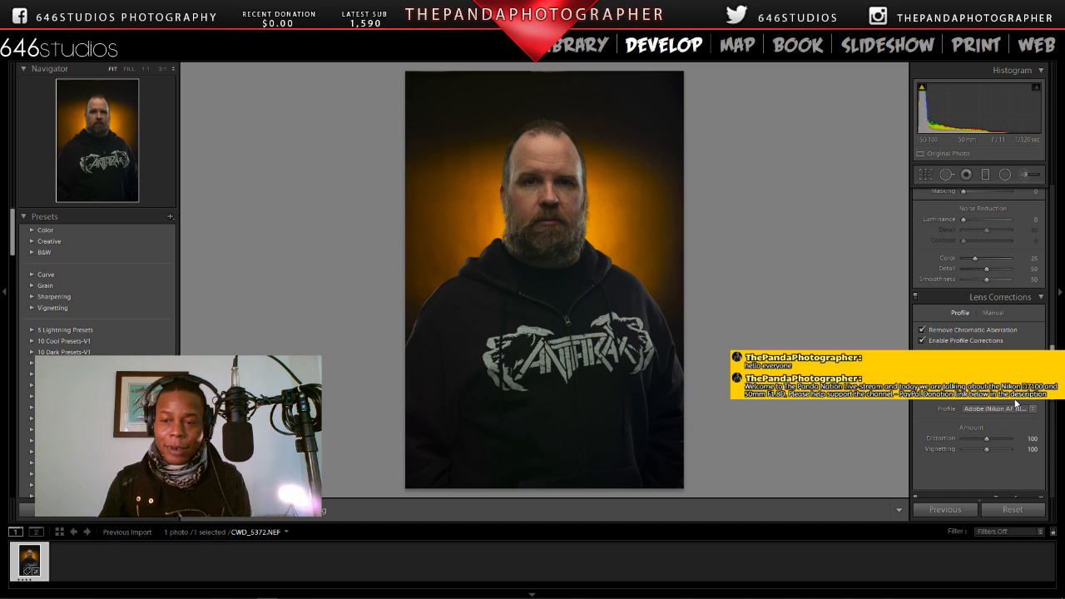
{"action": "left_click_drag", "start_coordinate": [1053, 386], "coordinate": [1049, 236]}
{"action": "left_click", "coordinate": [1025, 295]}
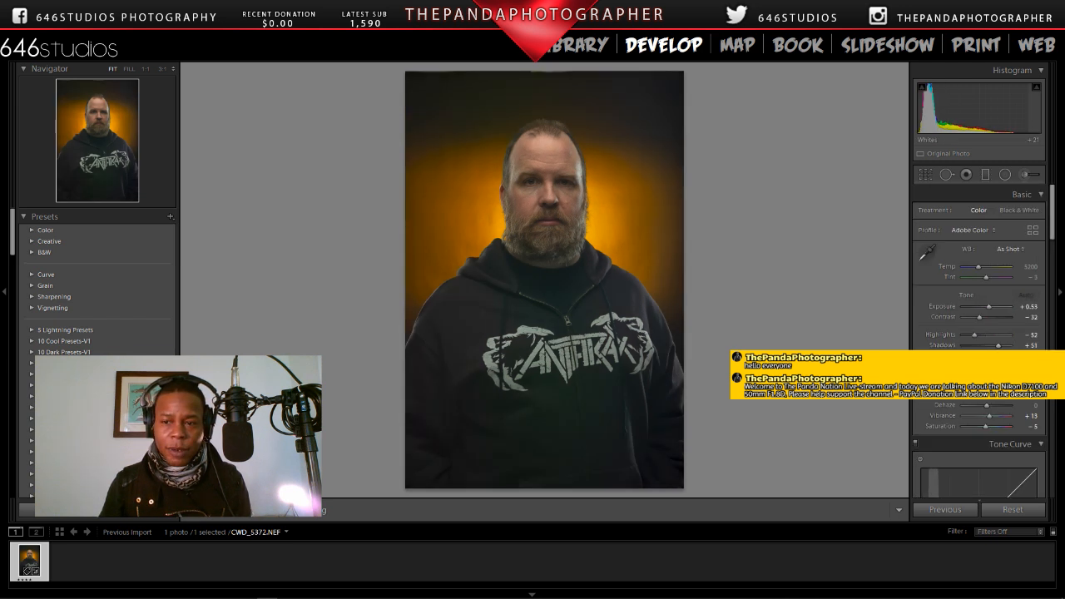
Step: Inspect the eyes, nose, beard and forehead of the adjusted CWD_5372.NEF at 1:1 in the Develop module
{"action": "left_click", "coordinate": [533, 178]}
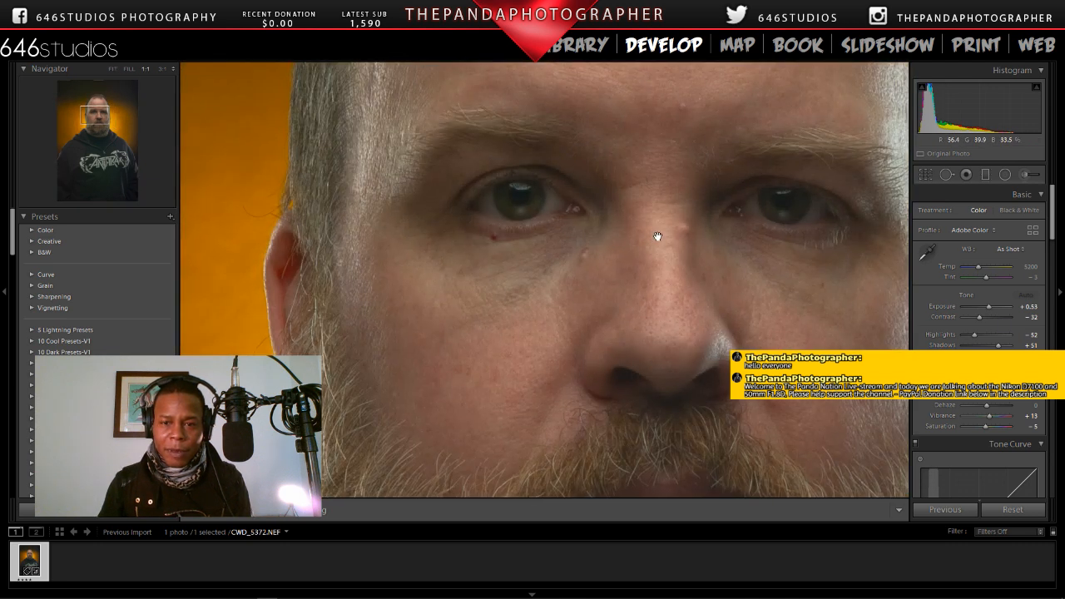
{"action": "left_click_drag", "start_coordinate": [668, 238], "coordinate": [614, 238]}
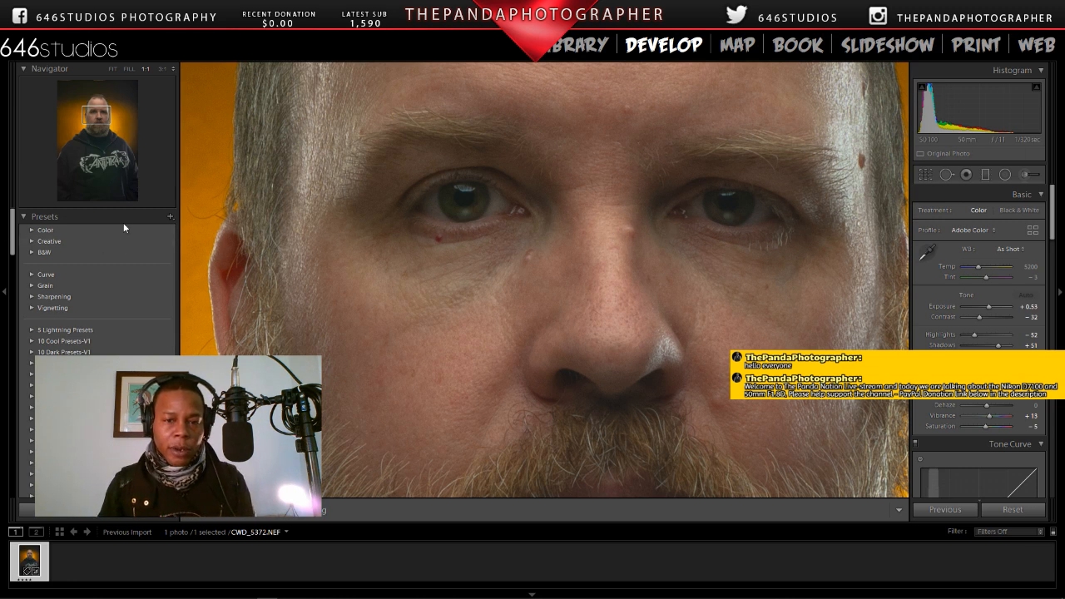
{"action": "left_click", "coordinate": [508, 227]}
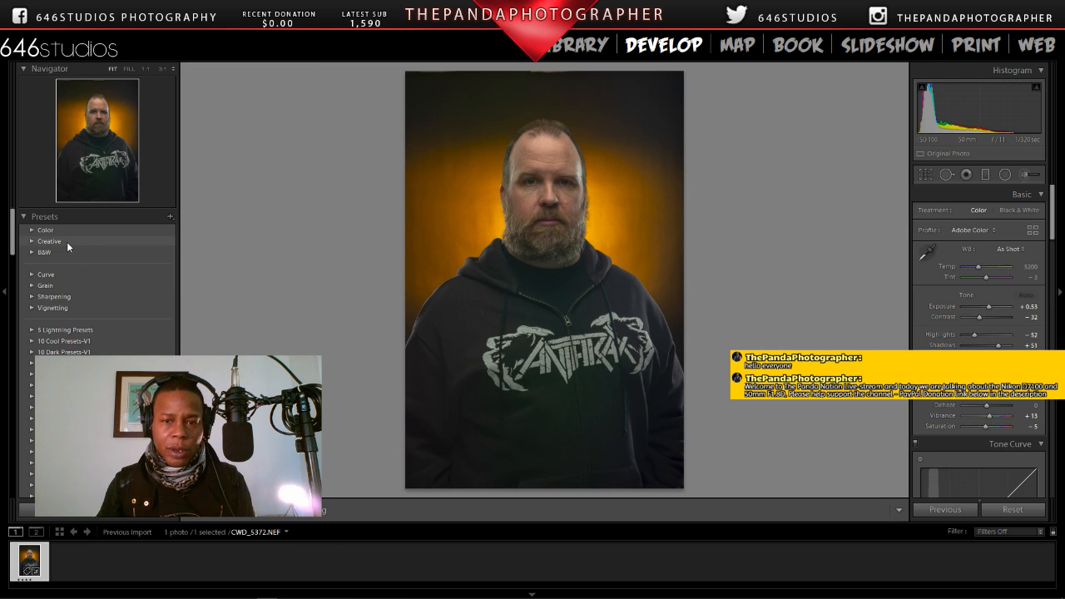
{"action": "left_click", "coordinate": [513, 215]}
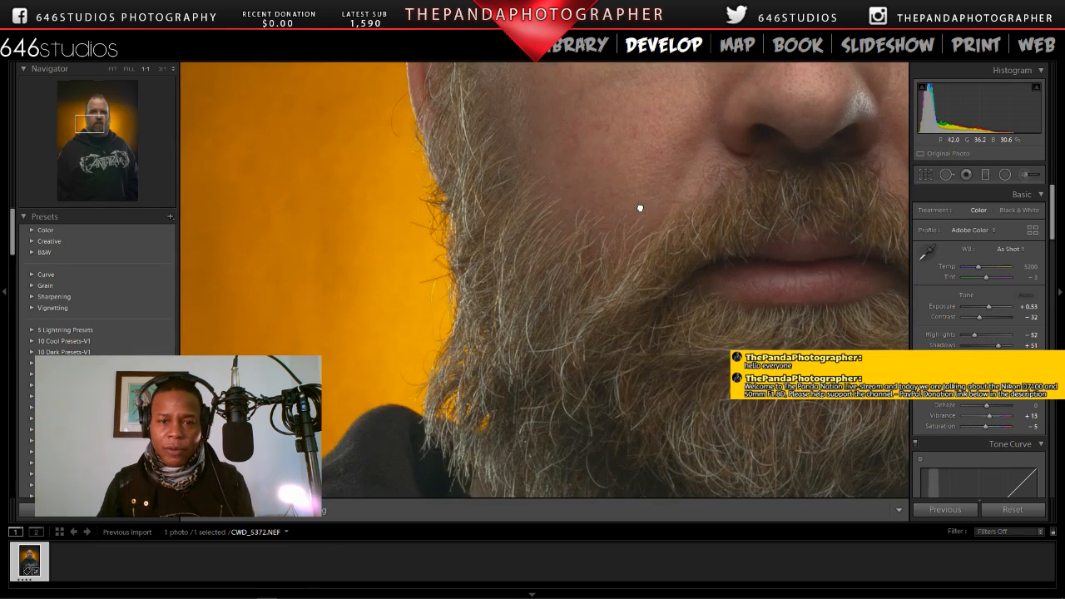
{"action": "left_click", "coordinate": [638, 208]}
{"action": "left_click", "coordinate": [574, 180]}
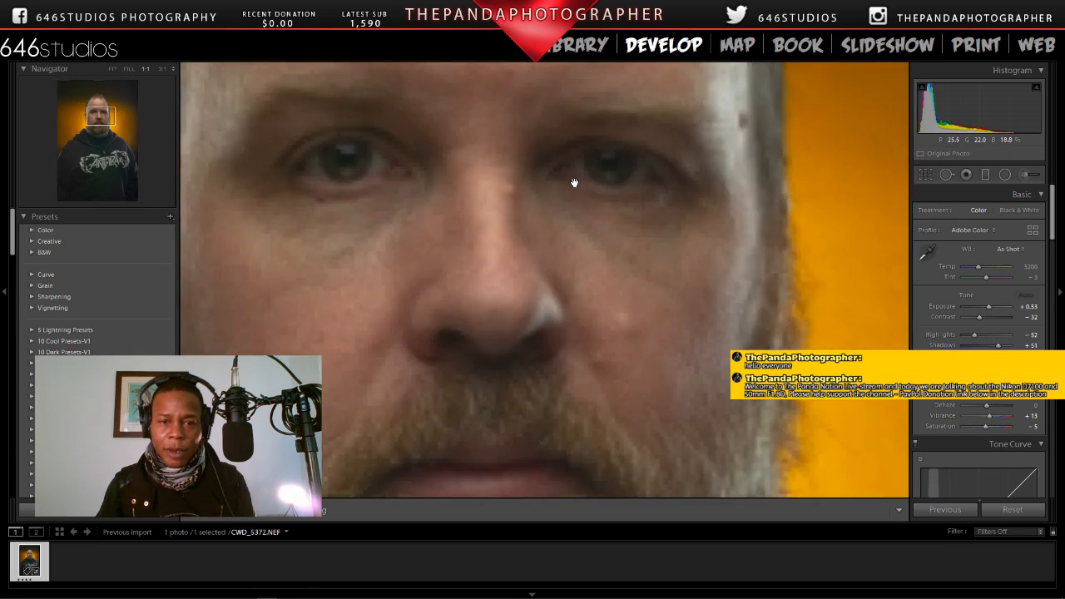
{"action": "left_click_drag", "start_coordinate": [574, 183], "coordinate": [677, 317]}
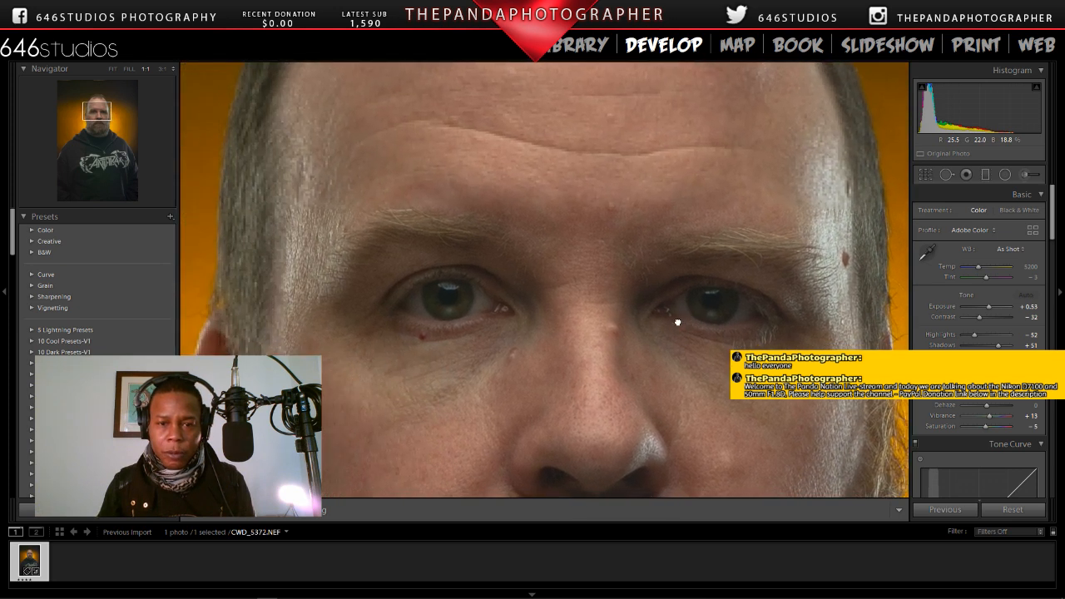
Step: Apply the preset SaP | 5-Polish - Color Pop to CWD_5372.NEF, with the whole portrait fitted in the view
{"action": "mouse_move", "coordinate": [580, 290]}
{"action": "left_mouse_down"}
{"action": "mouse_move", "coordinate": [613, 288]}
{"action": "mouse_move", "coordinate": [555, 297]}
{"action": "mouse_move", "coordinate": [580, 316]}
{"action": "mouse_move", "coordinate": [577, 254]}
{"action": "mouse_move", "coordinate": [602, 281]}
{"action": "mouse_move", "coordinate": [518, 295]}
{"action": "mouse_move", "coordinate": [528, 268]}
{"action": "mouse_move", "coordinate": [547, 342]}
{"action": "mouse_move", "coordinate": [589, 250]}
{"action": "mouse_move", "coordinate": [575, 338]}
{"action": "mouse_move", "coordinate": [587, 307]}
{"action": "left_mouse_up"}
{"action": "key", "text": "ctrl+minus"}
{"action": "key", "text": "ctrl+minus"}
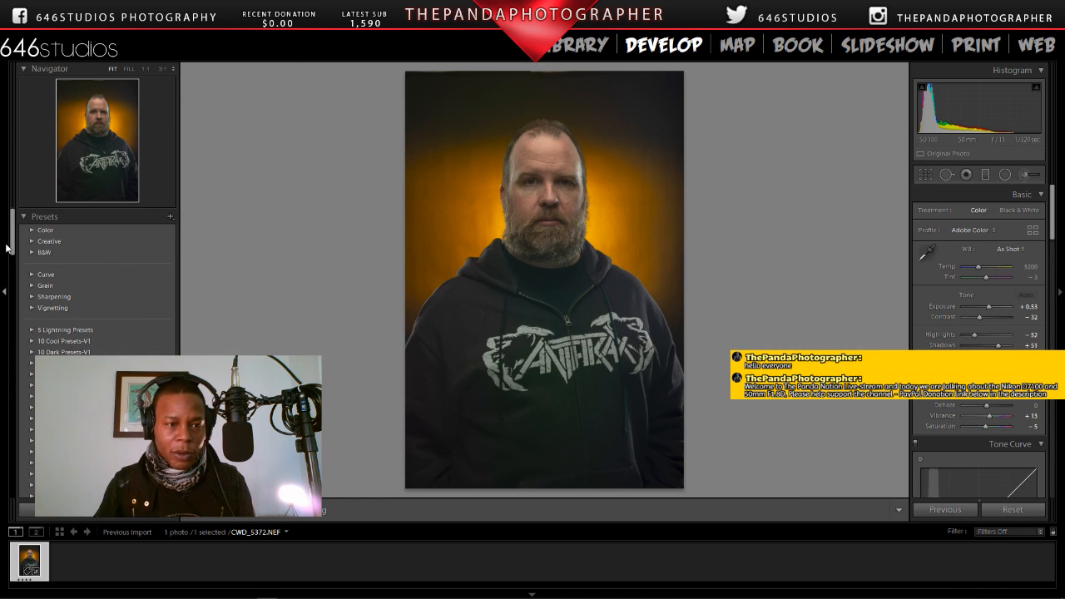
{"action": "left_click_drag", "start_coordinate": [10, 249], "coordinate": [2, 481]}
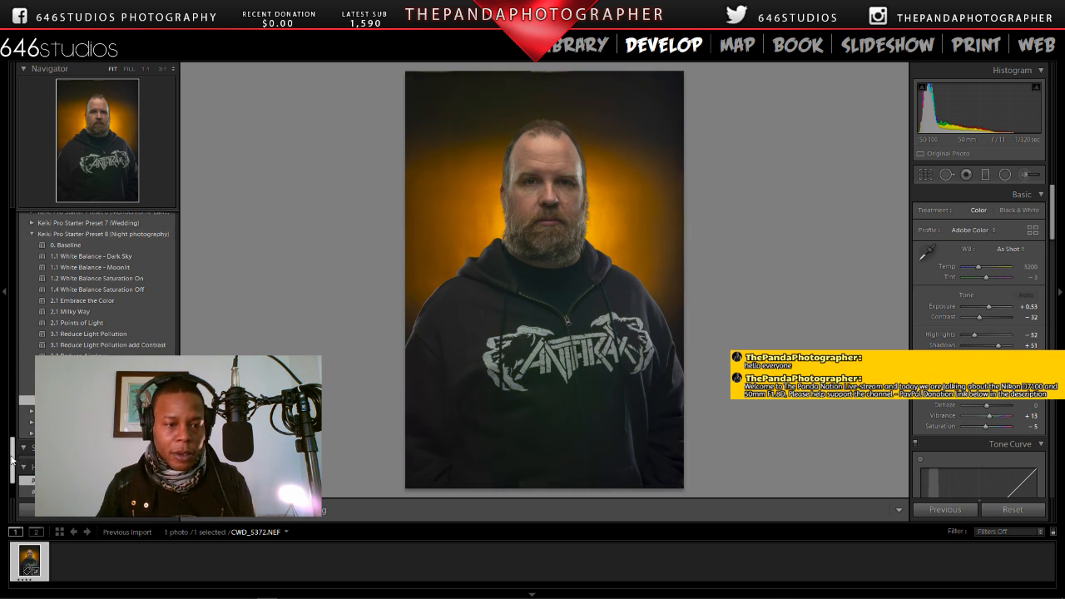
{"action": "left_click_drag", "start_coordinate": [11, 458], "coordinate": [12, 390]}
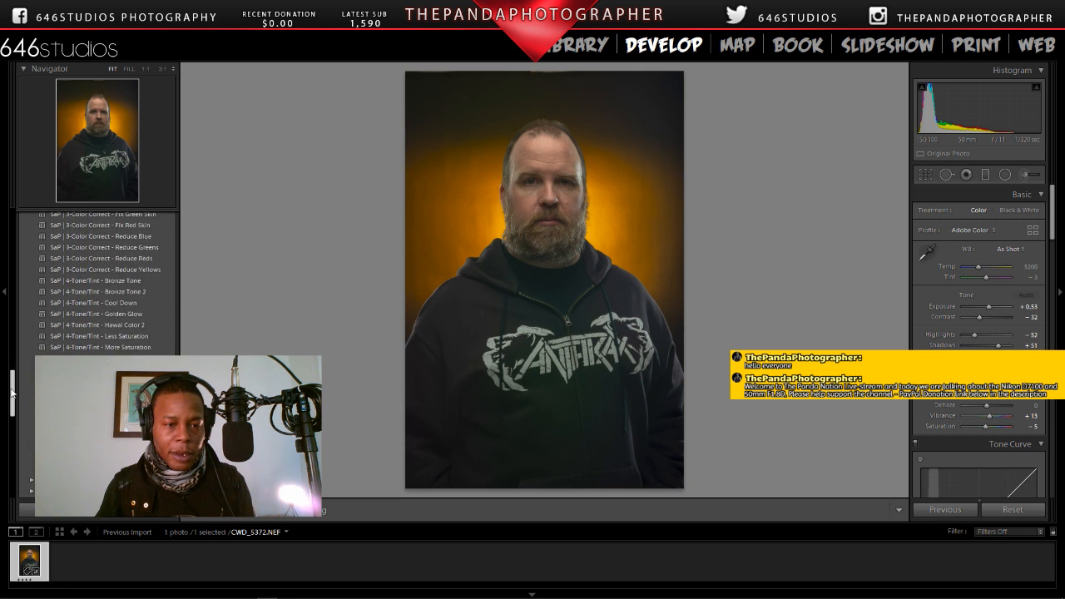
{"action": "left_click", "coordinate": [91, 380]}
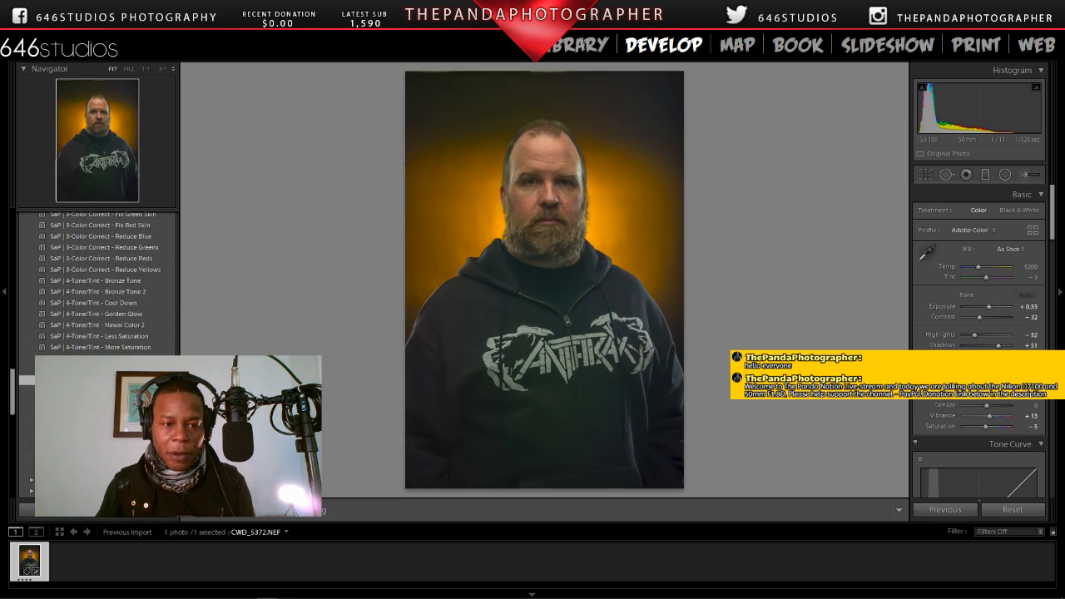
Step: Try the preset SaP | 3-Color Correct - Fix Red Skin, check the face at 1:1, and undo the preset
{"action": "left_click_drag", "start_coordinate": [12, 387], "coordinate": [12, 371]}
{"action": "left_click", "coordinate": [133, 340]}
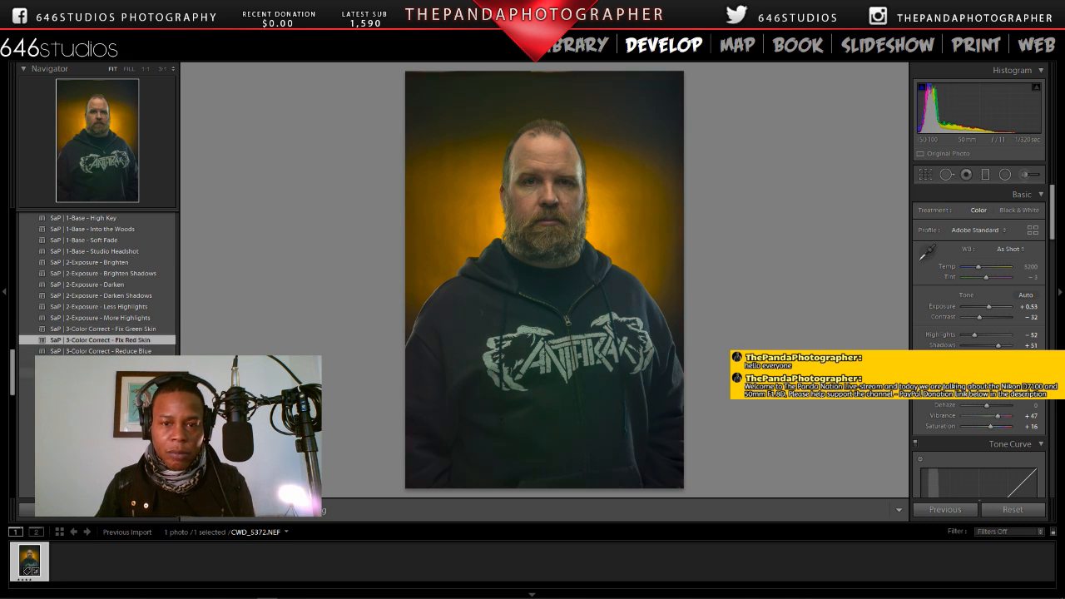
{"action": "left_click", "coordinate": [546, 186]}
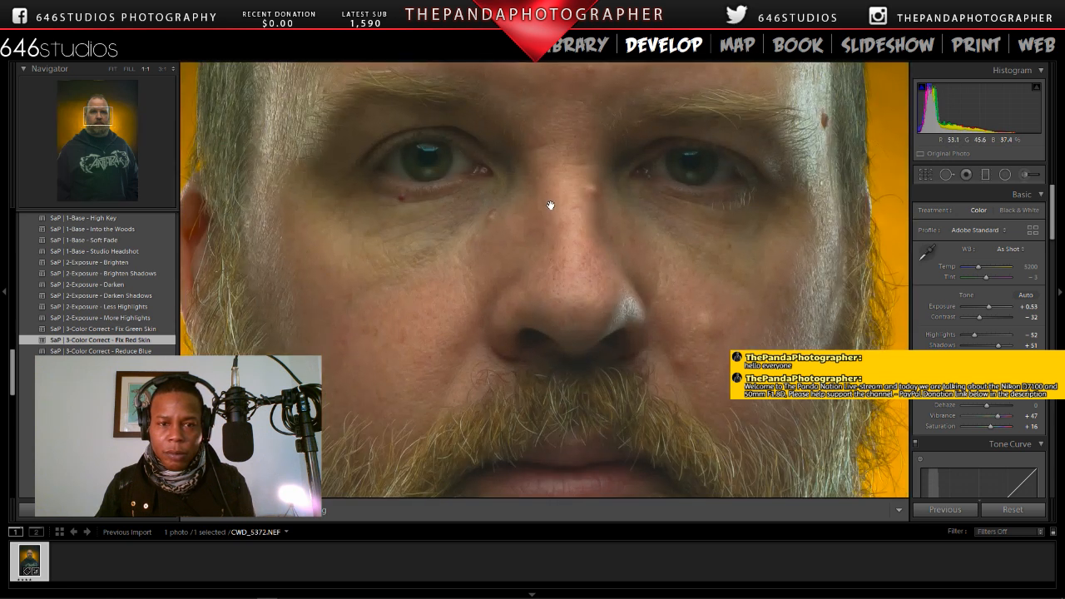
{"action": "left_click", "coordinate": [31, 25]}
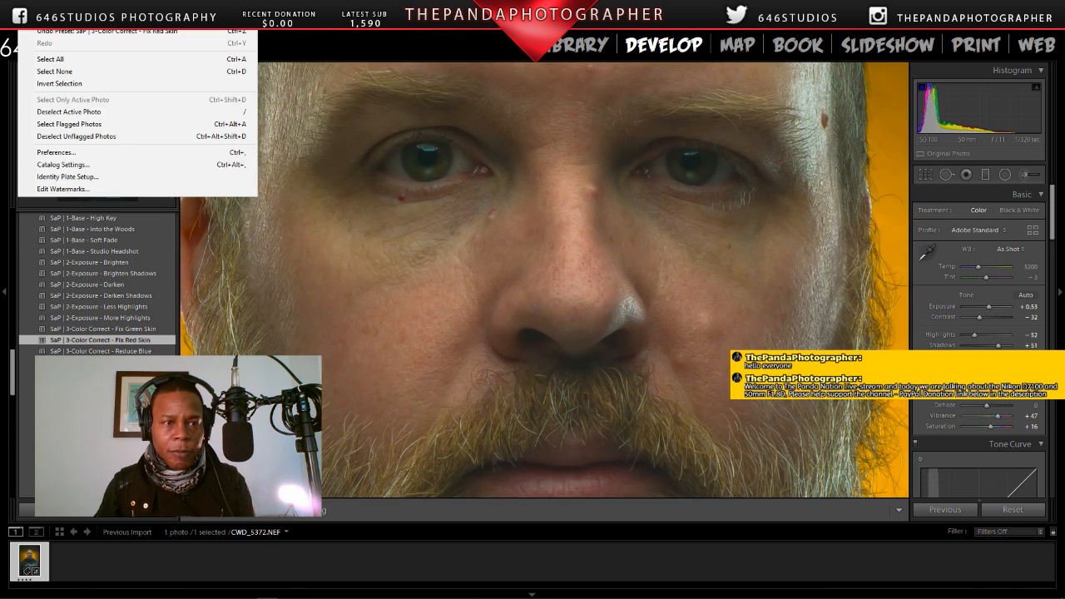
{"action": "left_click", "coordinate": [50, 31]}
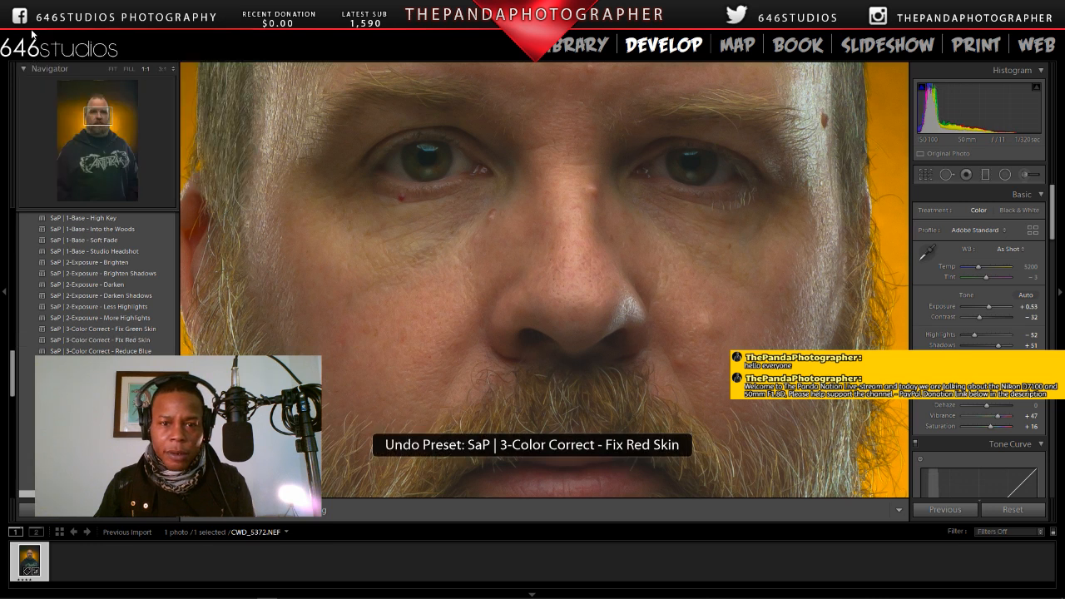
Step: Examine the face and the adjoining orange background at 1:1, and review the photo's lens correction settings
{"action": "left_click", "coordinate": [464, 206]}
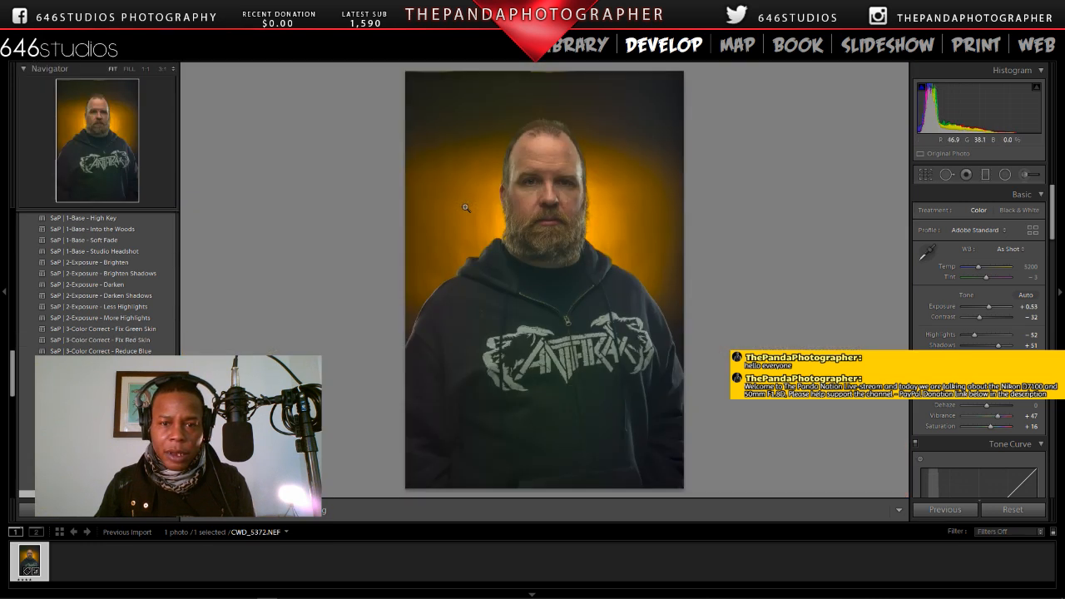
{"action": "left_click", "coordinate": [551, 194]}
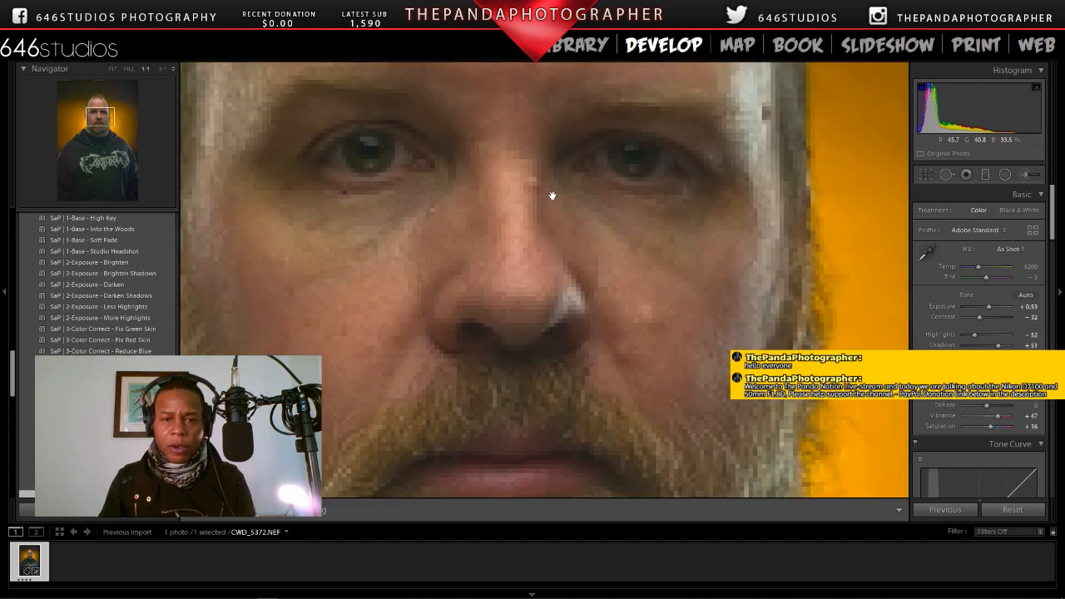
{"action": "left_click_drag", "start_coordinate": [551, 194], "coordinate": [558, 231]}
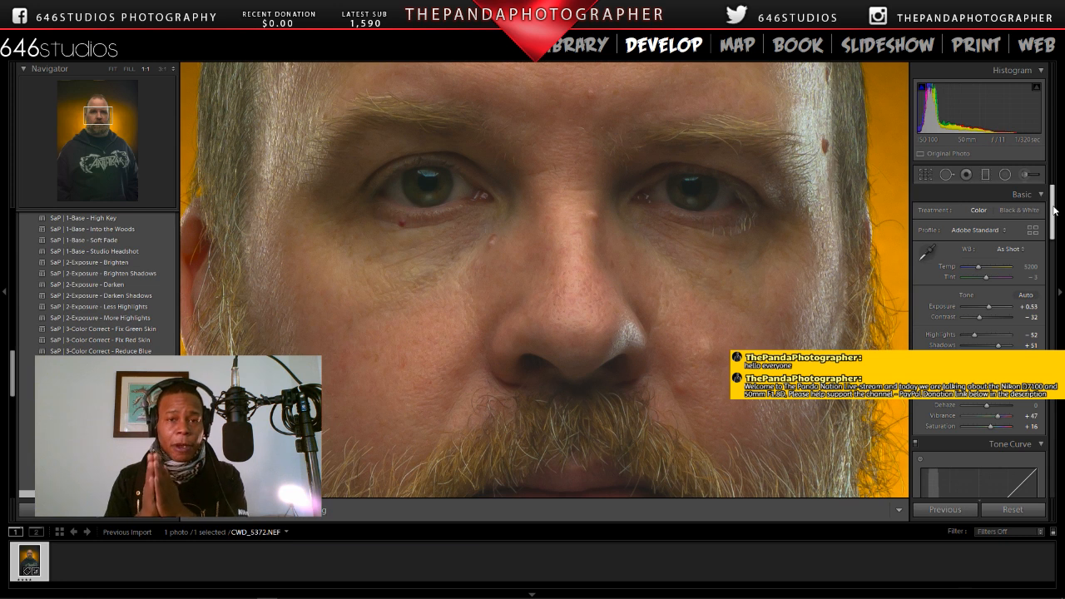
{"action": "left_click_drag", "start_coordinate": [1054, 210], "coordinate": [1053, 396]}
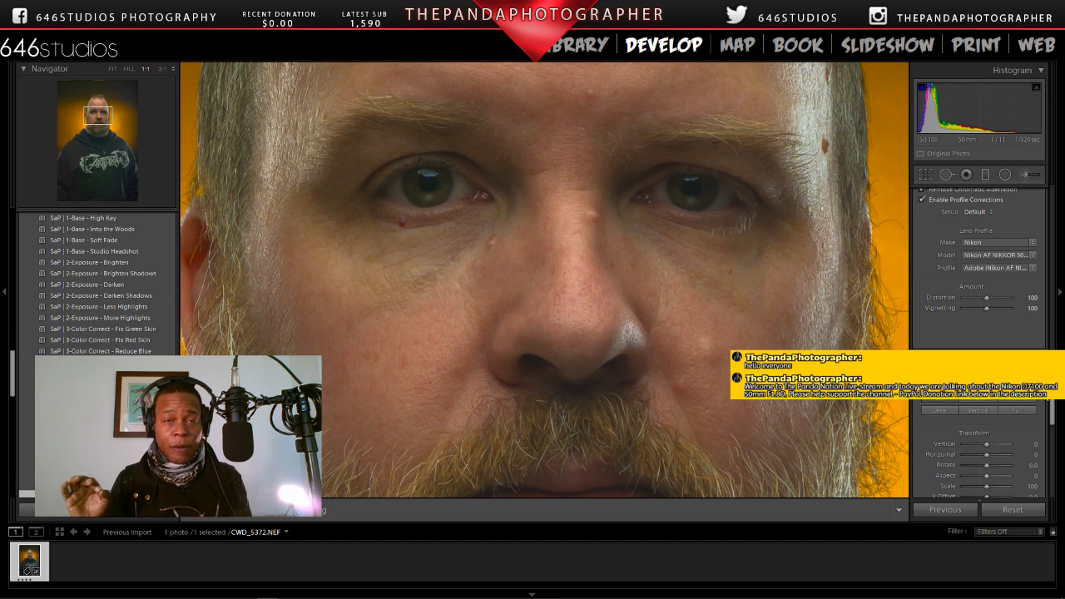
{"action": "left_click", "coordinate": [450, 193]}
{"action": "left_click", "coordinate": [450, 193]}
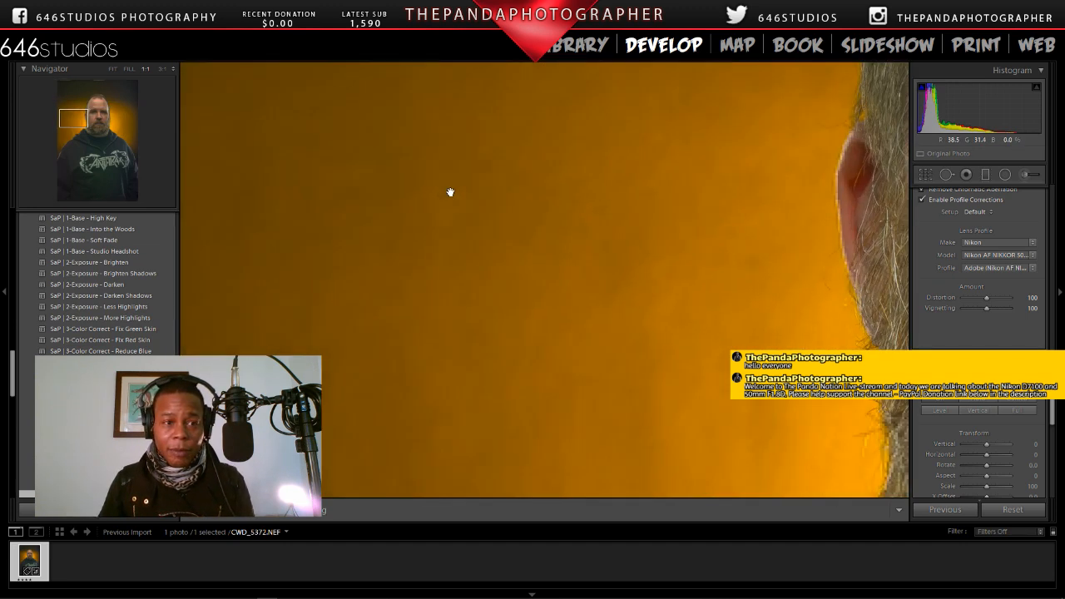
{"action": "left_click_drag", "start_coordinate": [873, 209], "coordinate": [251, 307]}
Step: Inspect one eye at 3:1, recheck the face at 1:1, and return to the fitted view of the portrait
{"action": "left_click", "coordinate": [160, 69]}
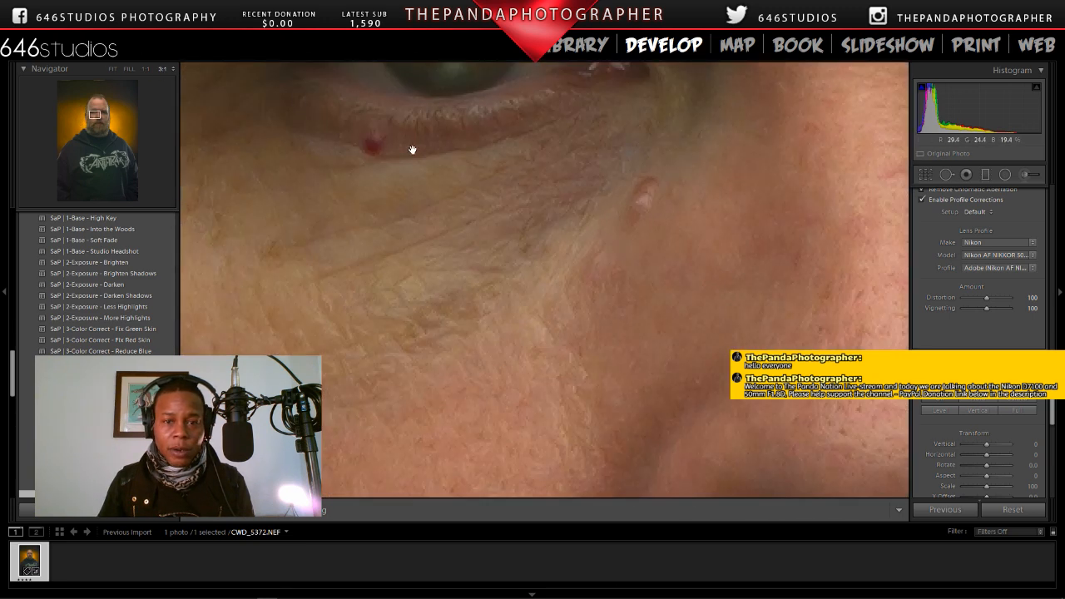
{"action": "left_click_drag", "start_coordinate": [414, 150], "coordinate": [434, 424]}
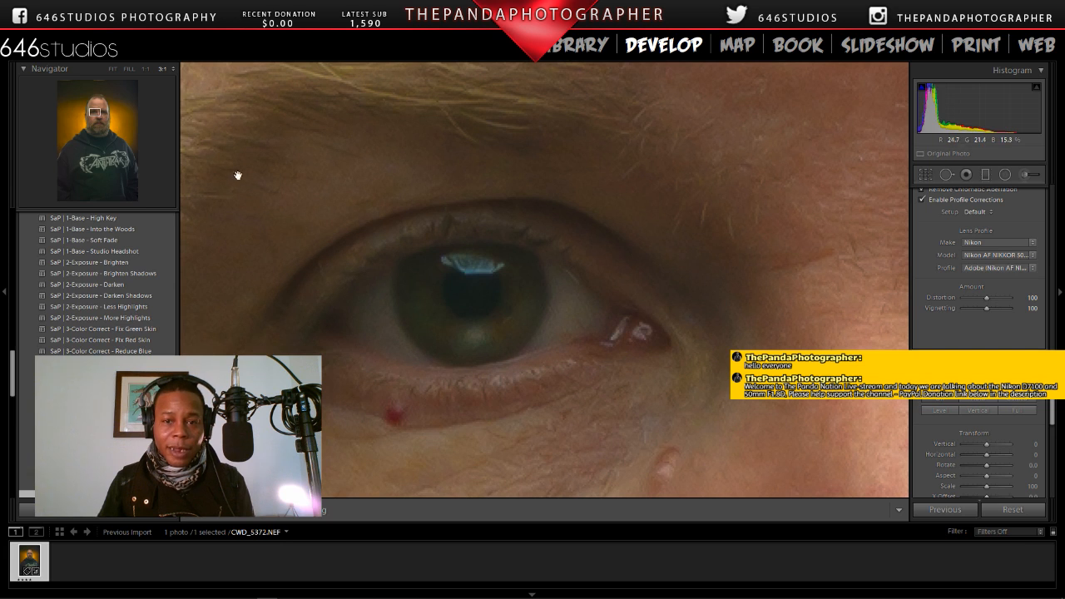
{"action": "left_click", "coordinate": [146, 70]}
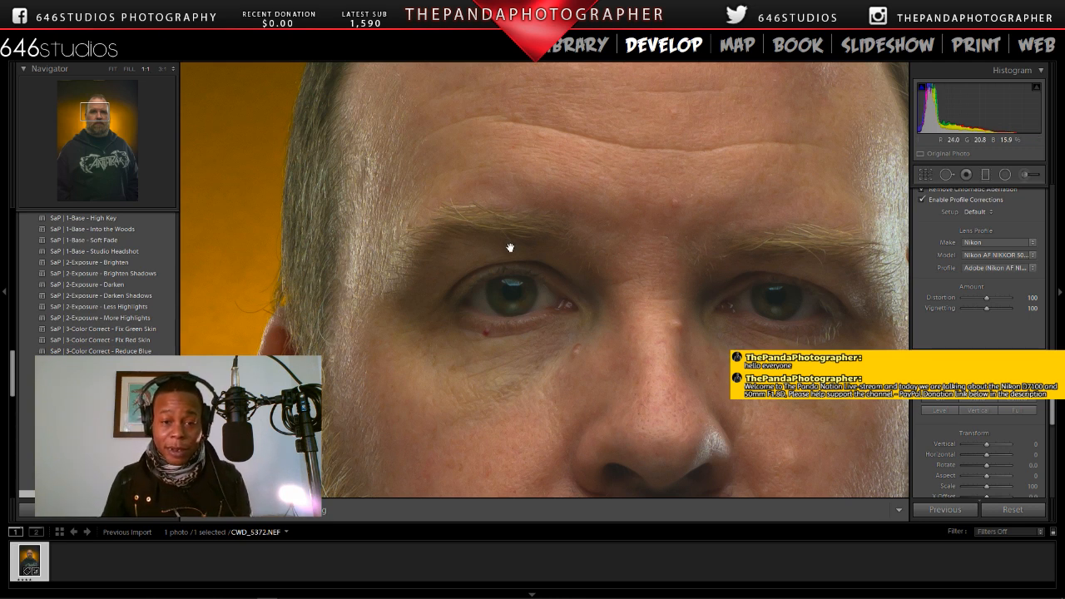
{"action": "left_click", "coordinate": [593, 264]}
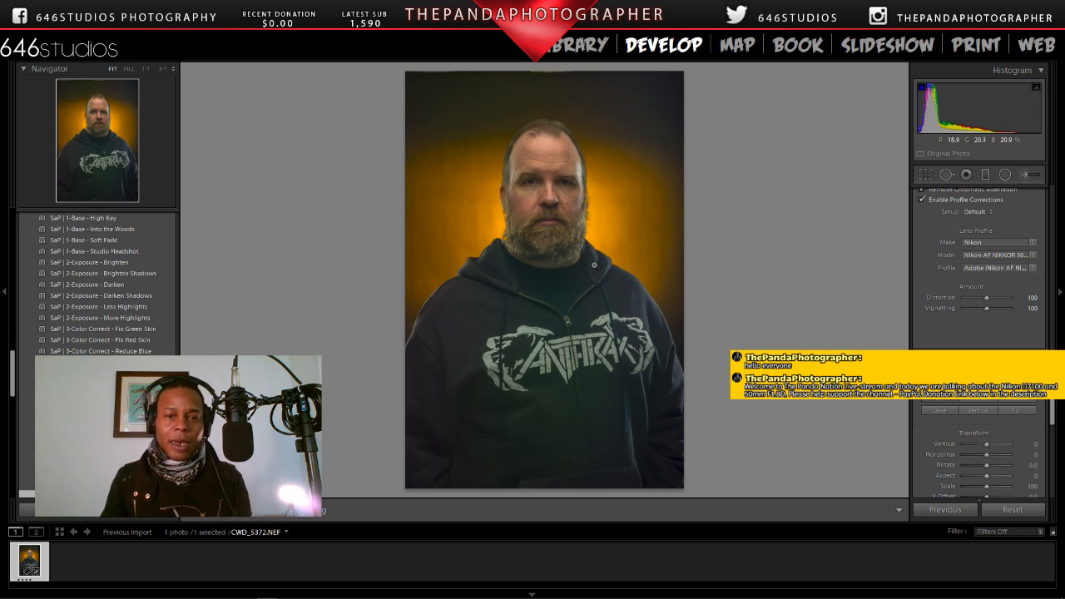
{"action": "left_click", "coordinate": [544, 179]}
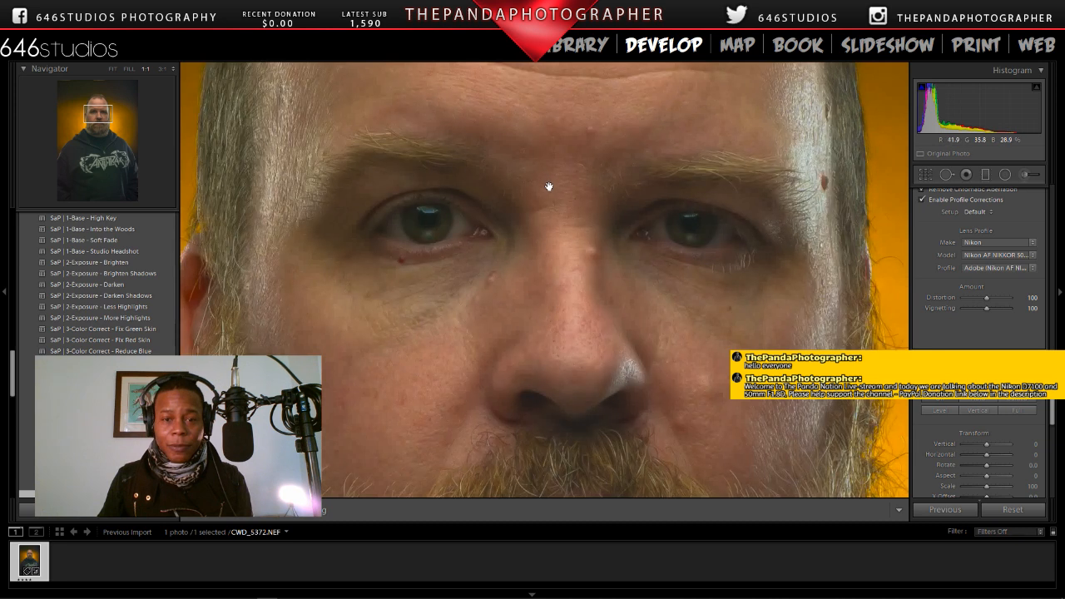
{"action": "left_click", "coordinate": [549, 188]}
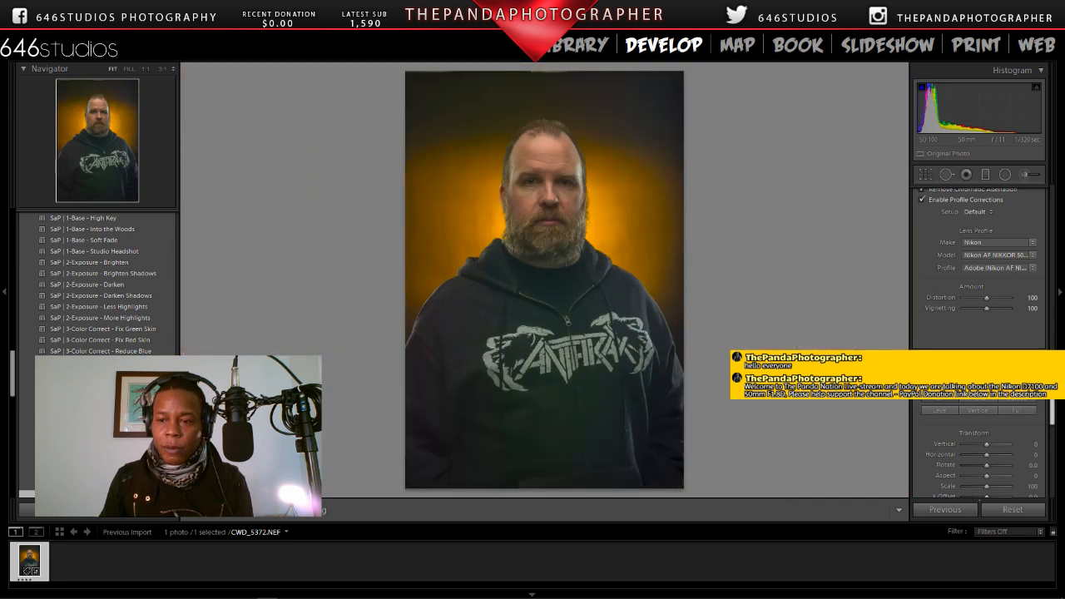
Step: Set Shadows to +45 and apply a SaP preset that darkens the edges of the portrait
{"action": "scroll", "coordinate": [1040, 296], "scroll_direction": "up", "scroll_amount": 10}
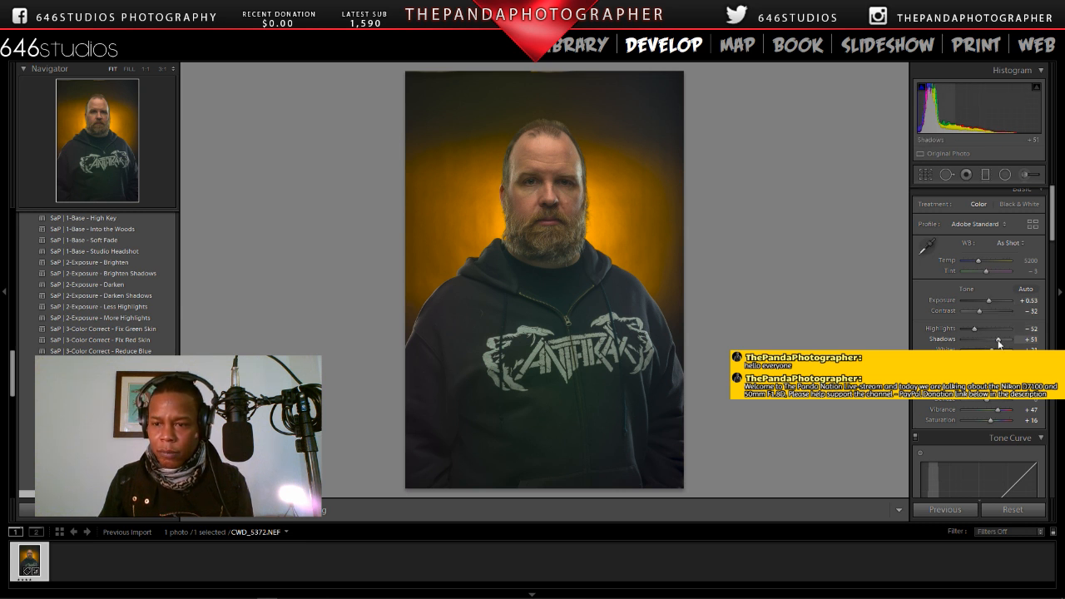
{"action": "scroll", "coordinate": [998, 342], "scroll_direction": "down", "scroll_amount": 3}
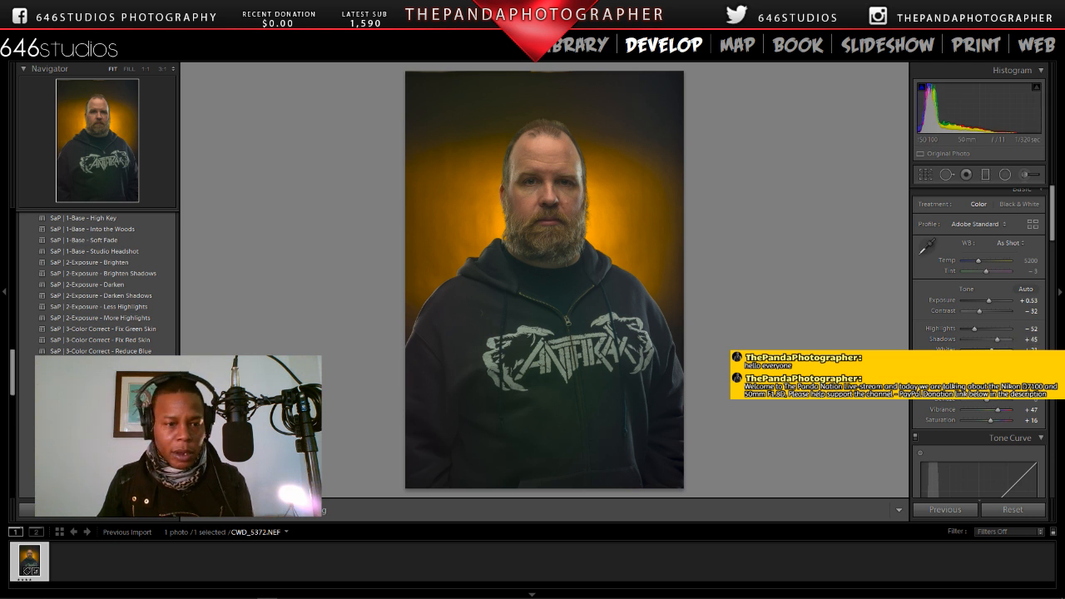
{"action": "left_click_drag", "start_coordinate": [11, 366], "coordinate": [10, 389]}
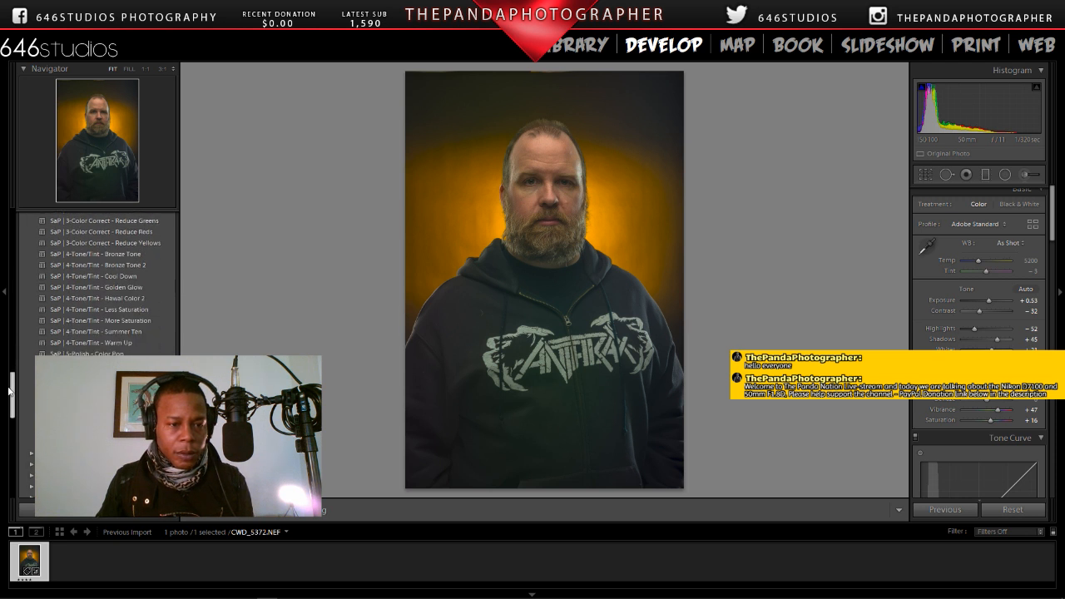
{"action": "scroll", "coordinate": [108, 291], "scroll_direction": "up", "scroll_amount": 2}
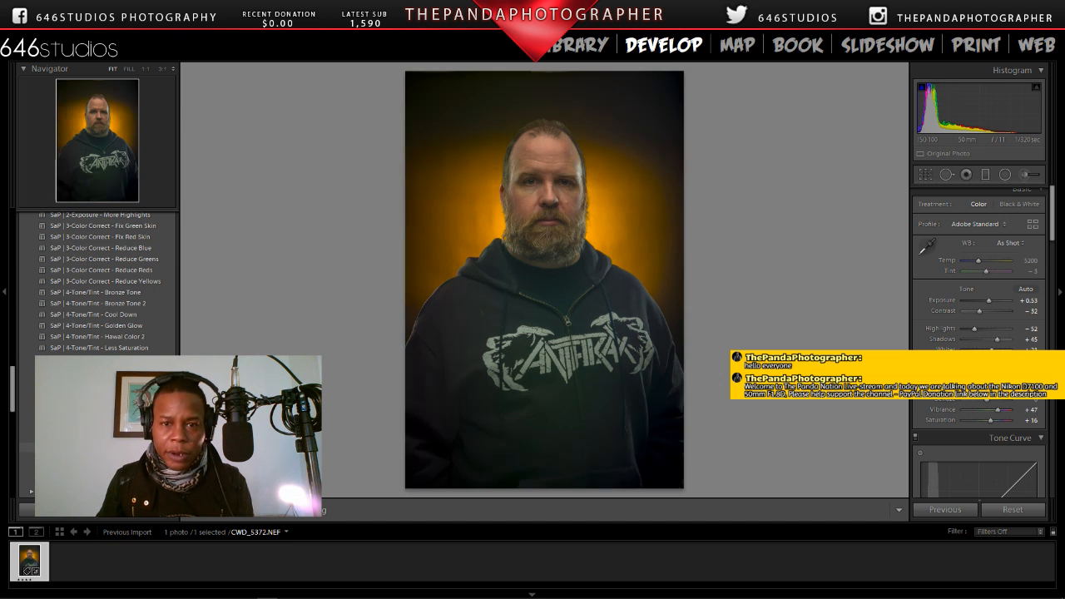
Step: Open CWD_5372.NEF in Color Efex Pro 4 as a copy with Lightroom adjustments
{"action": "right_click", "coordinate": [563, 214]}
{"action": "mouse_move", "coordinate": [632, 309]}
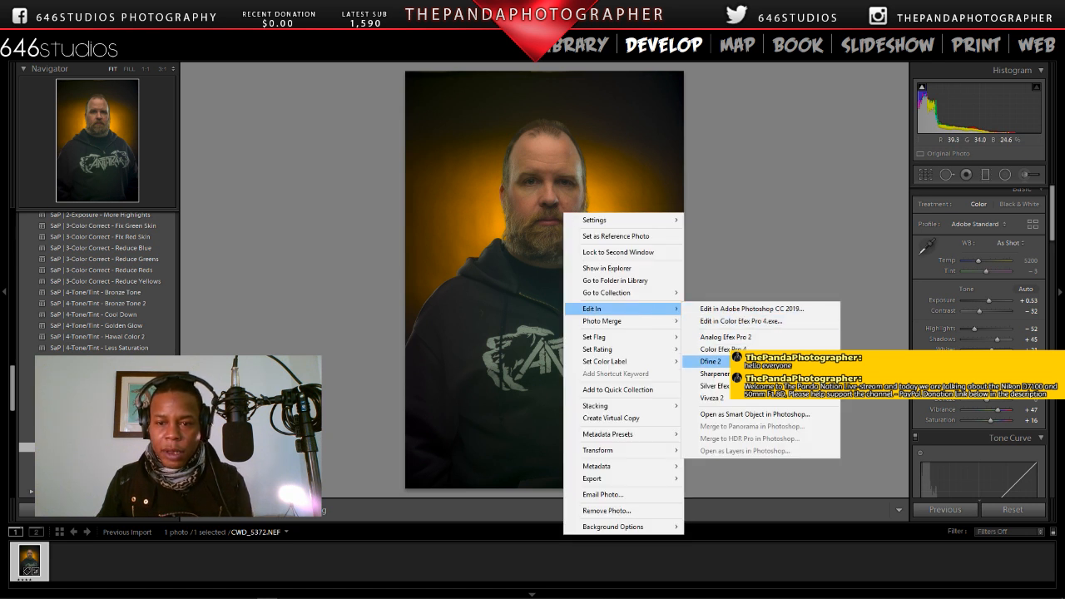
{"action": "left_click", "coordinate": [731, 350]}
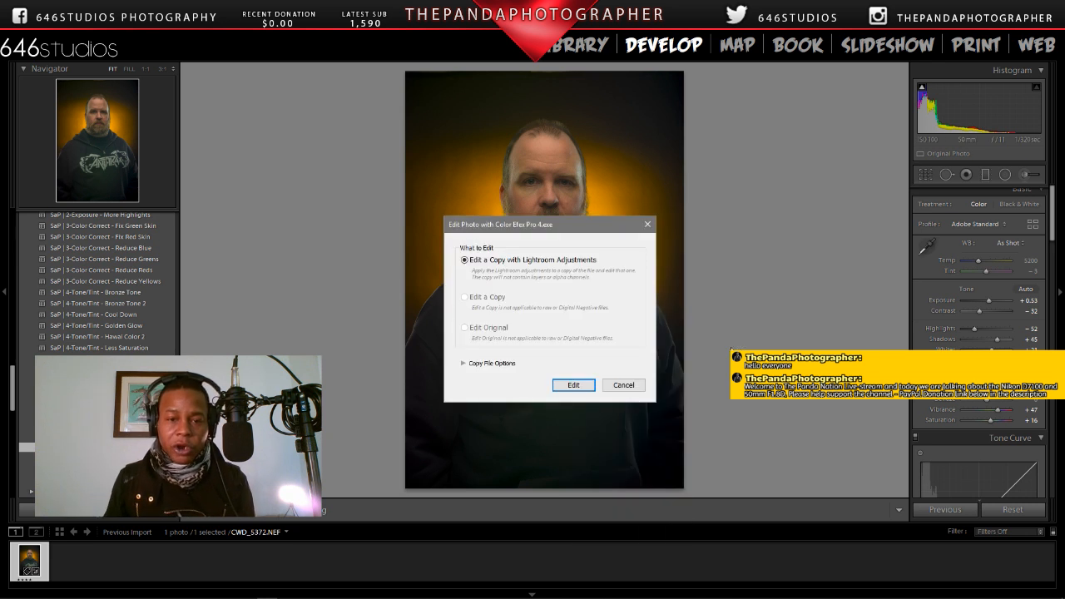
{"action": "left_click", "coordinate": [573, 384]}
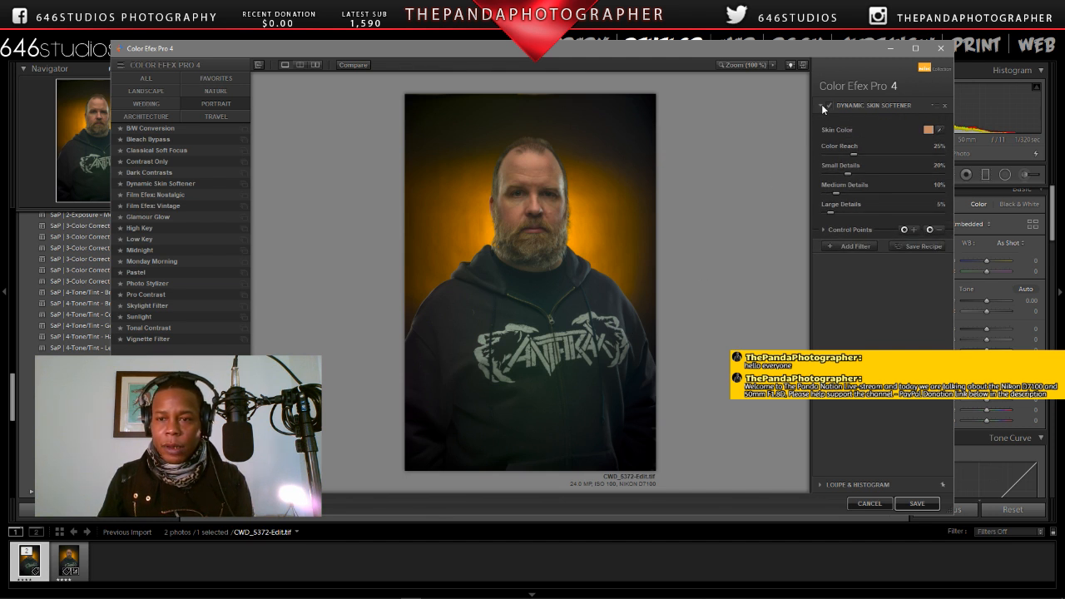
Step: Try the Dynamic Skin Softener with its 01 - Default preset, comparing the face at 100% with the effect on and off
{"action": "left_click", "coordinate": [747, 65]}
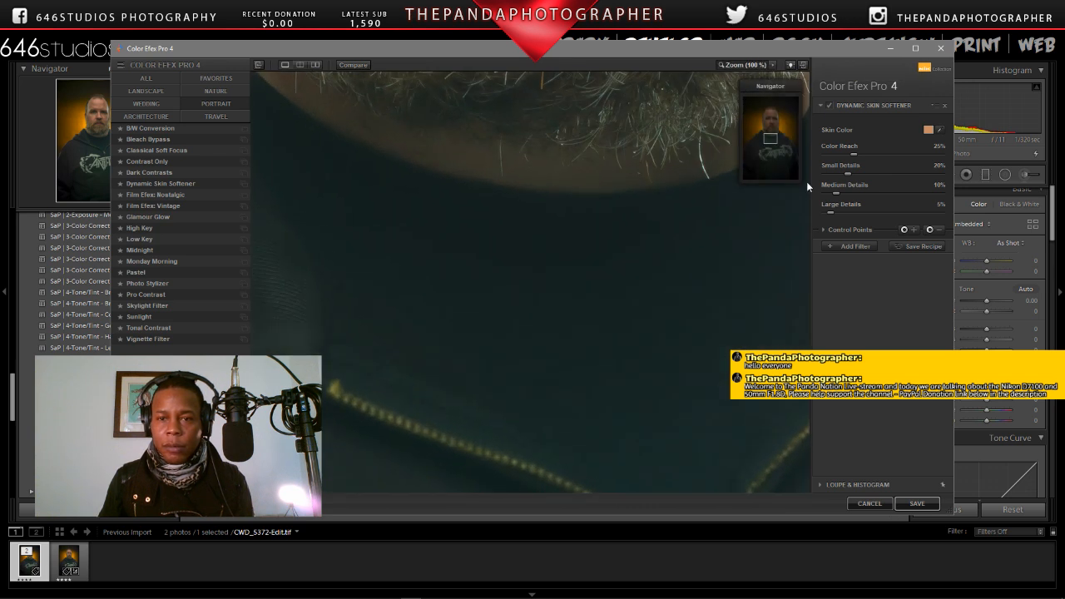
{"action": "left_click_drag", "start_coordinate": [770, 139], "coordinate": [769, 119]}
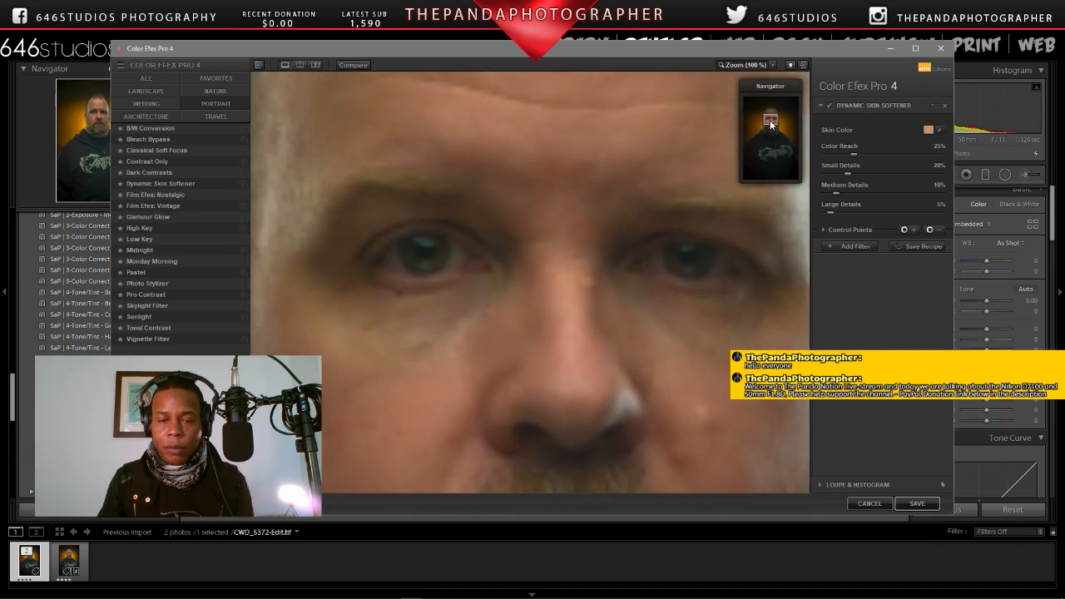
{"action": "left_click", "coordinate": [829, 105]}
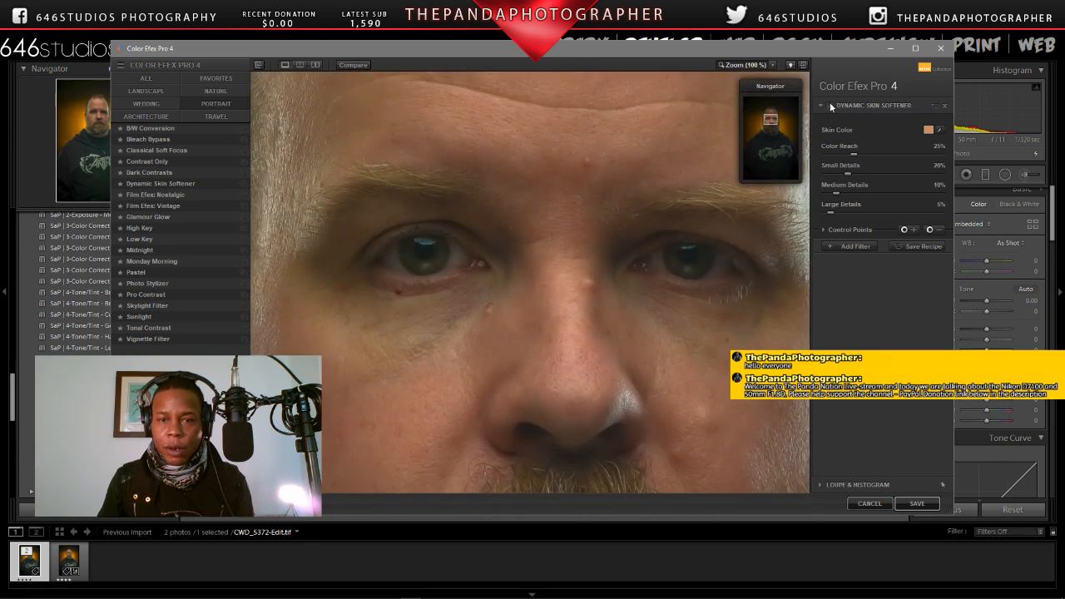
{"action": "left_click", "coordinate": [242, 184]}
{"action": "left_click", "coordinate": [149, 148]}
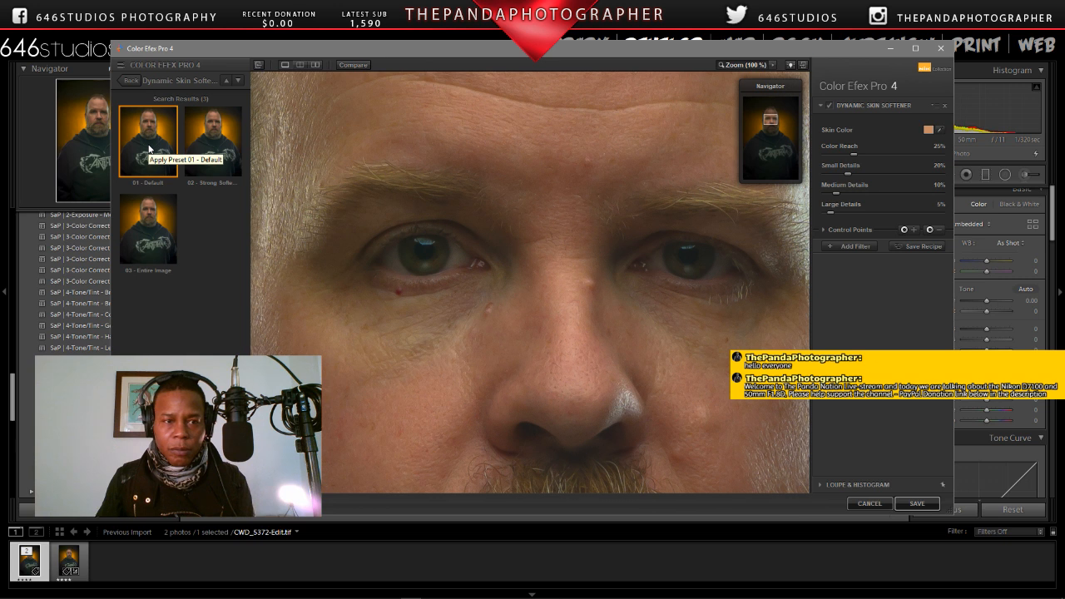
{"action": "left_click", "coordinate": [829, 105]}
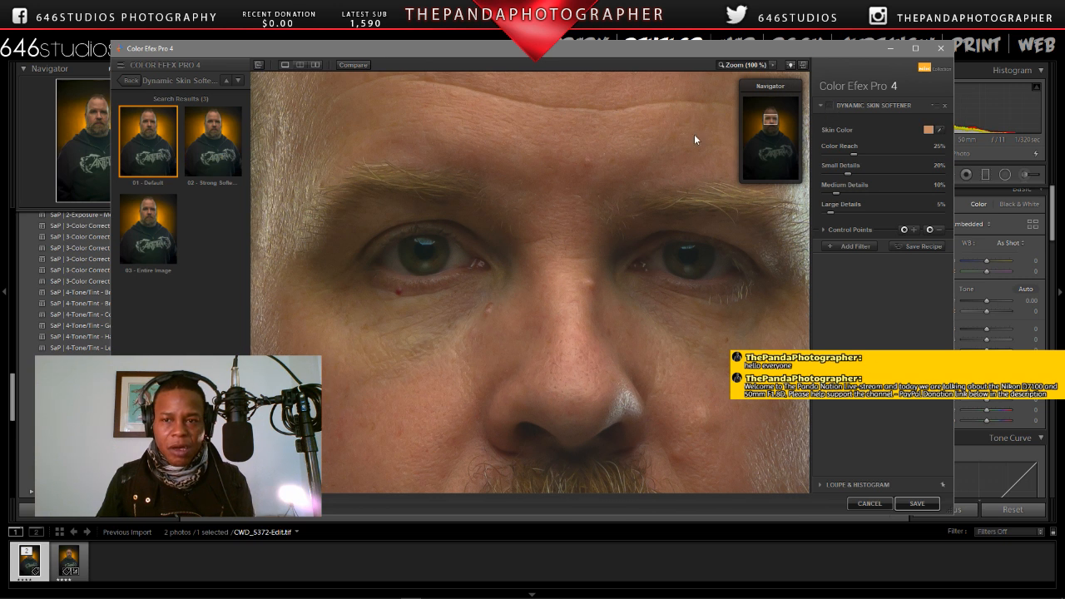
Step: Replace the skin softener with the Pro Contrast filter's 01 - Neutral preset and show the whole portrait
{"action": "left_click", "coordinate": [127, 80]}
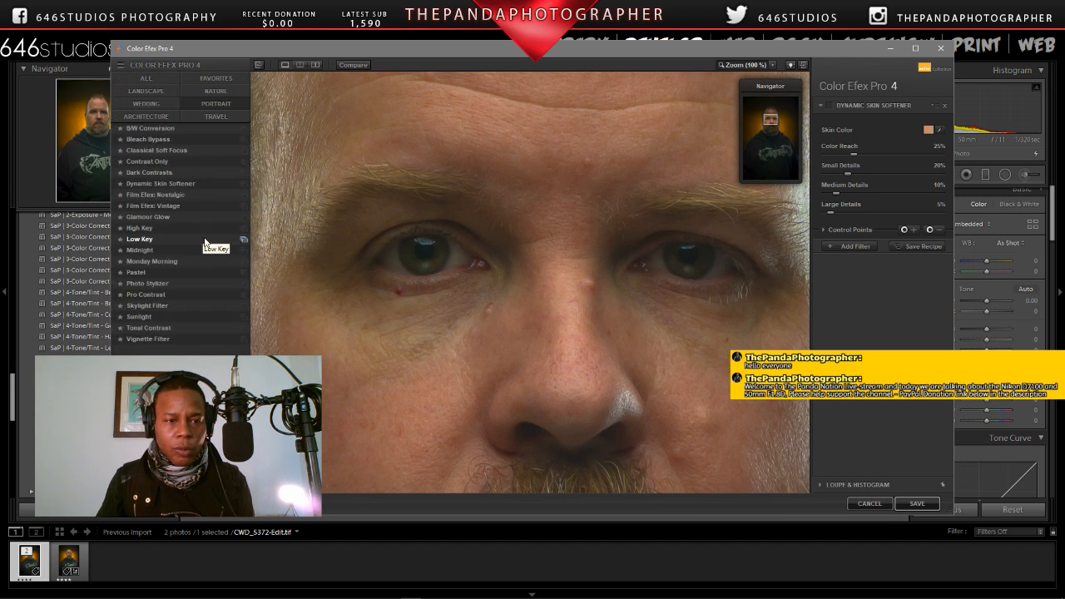
{"action": "left_click", "coordinate": [241, 293]}
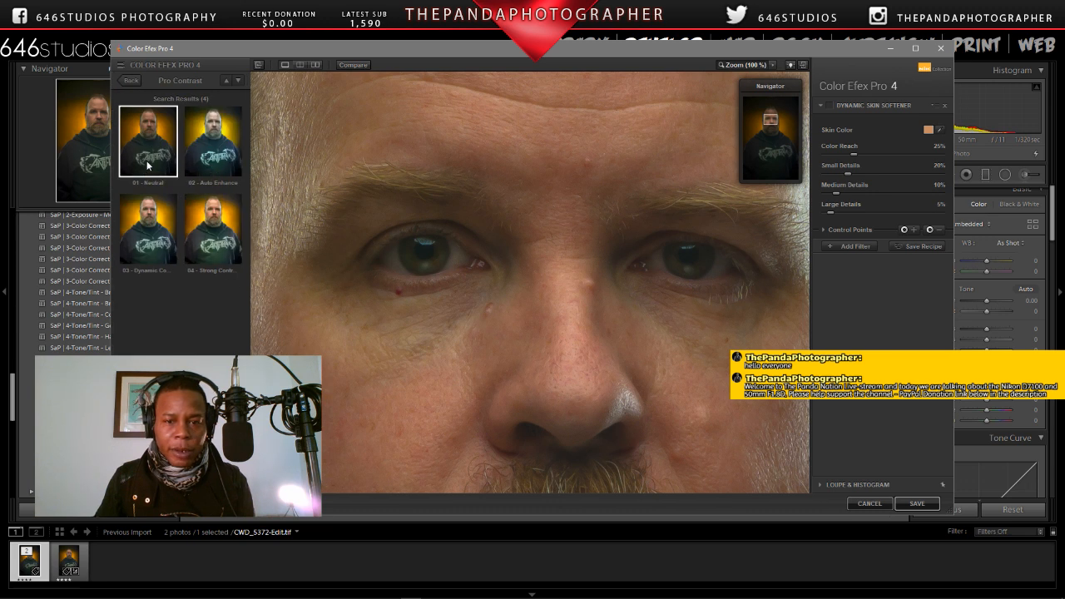
{"action": "left_click", "coordinate": [148, 166]}
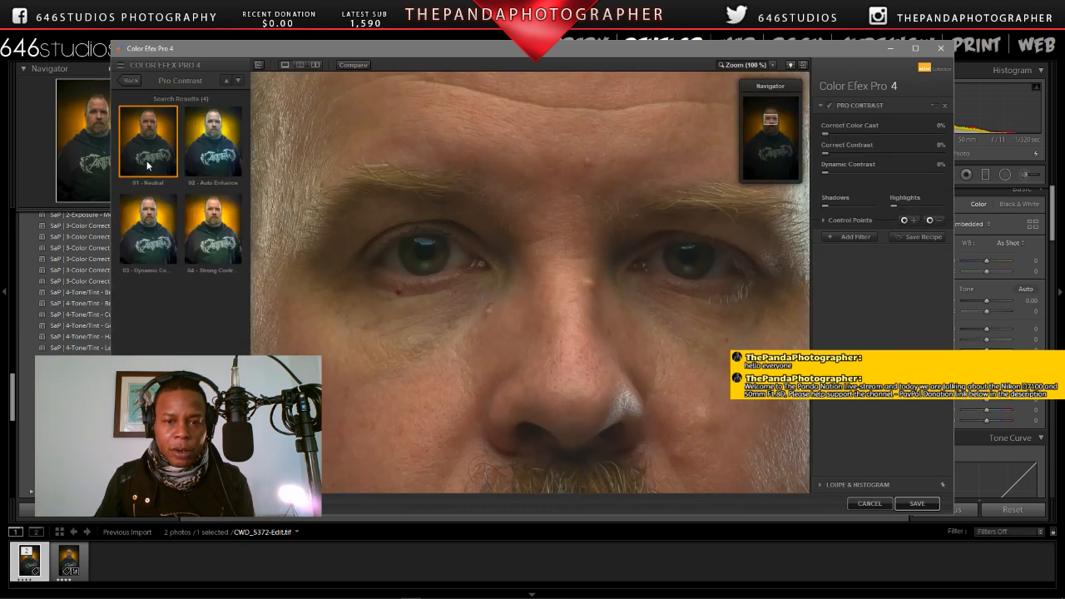
{"action": "left_click", "coordinate": [743, 66]}
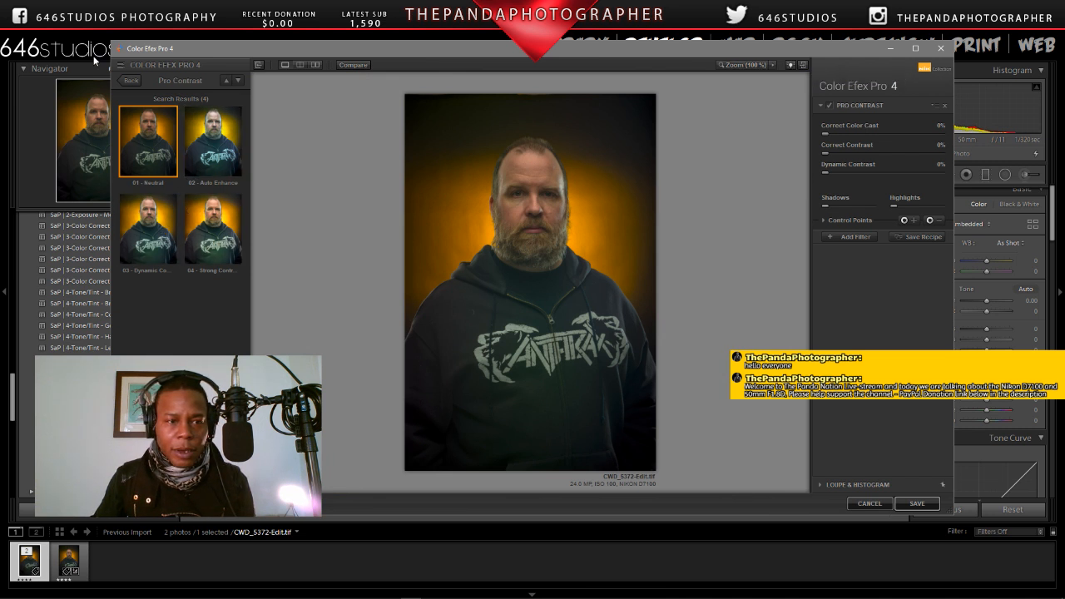
Step: Set Pro Contrast's Correct Contrast to 3% and Dynamic Contrast to 5%, and open the White Neutralizer presets for a second filter
{"action": "left_click", "coordinate": [827, 154]}
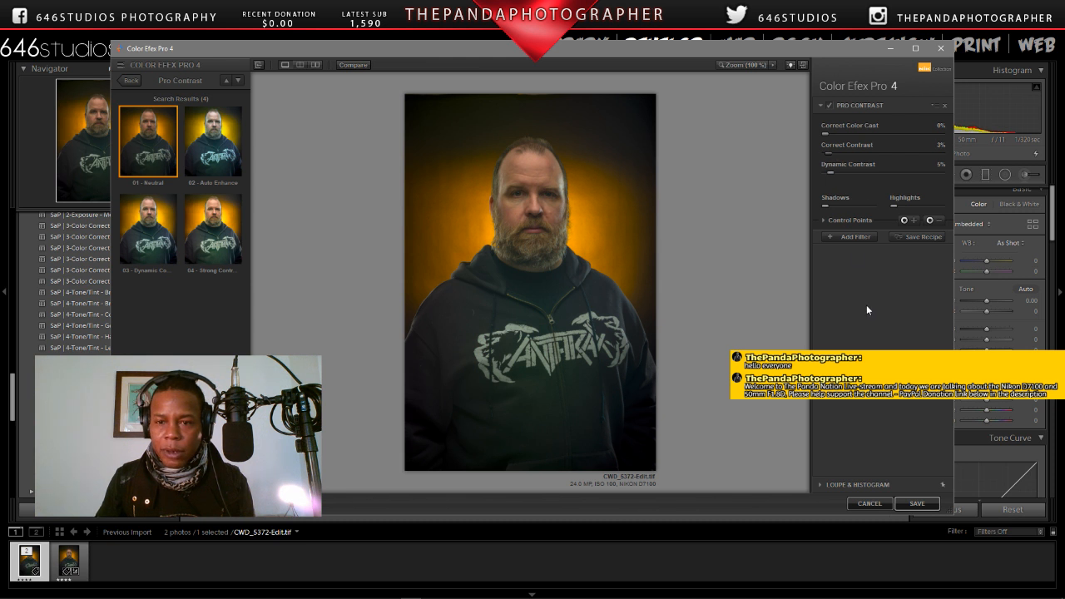
{"action": "left_click", "coordinate": [862, 236]}
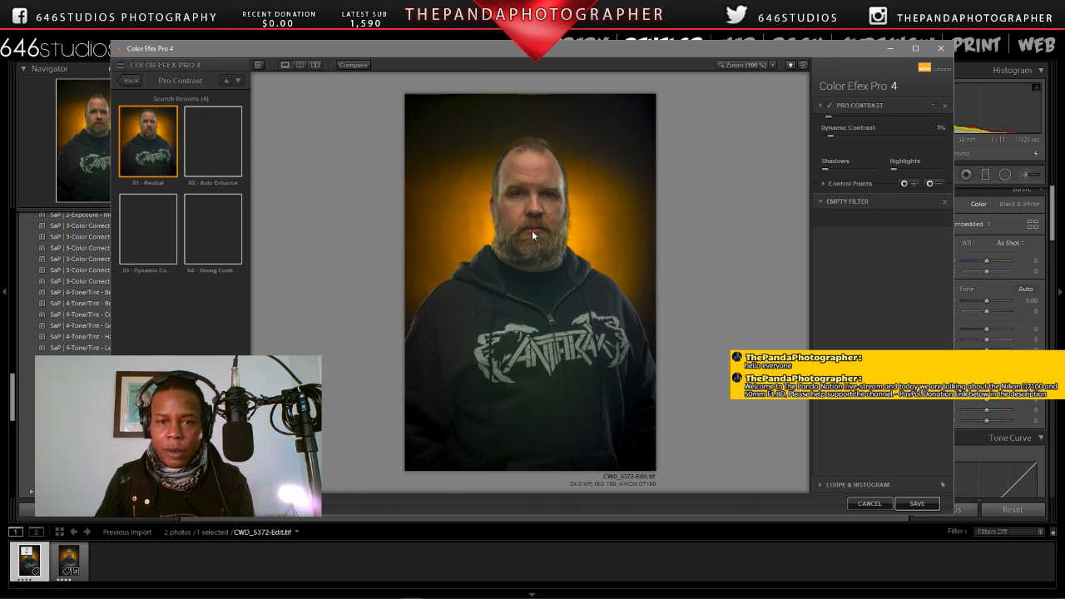
{"action": "left_click", "coordinate": [132, 81]}
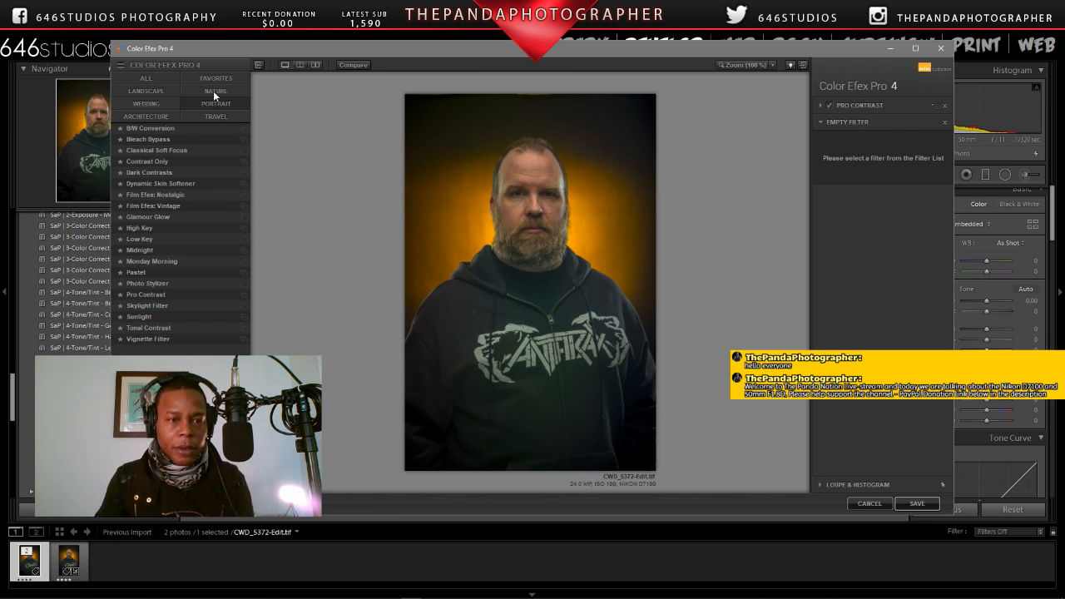
{"action": "left_click", "coordinate": [147, 104]}
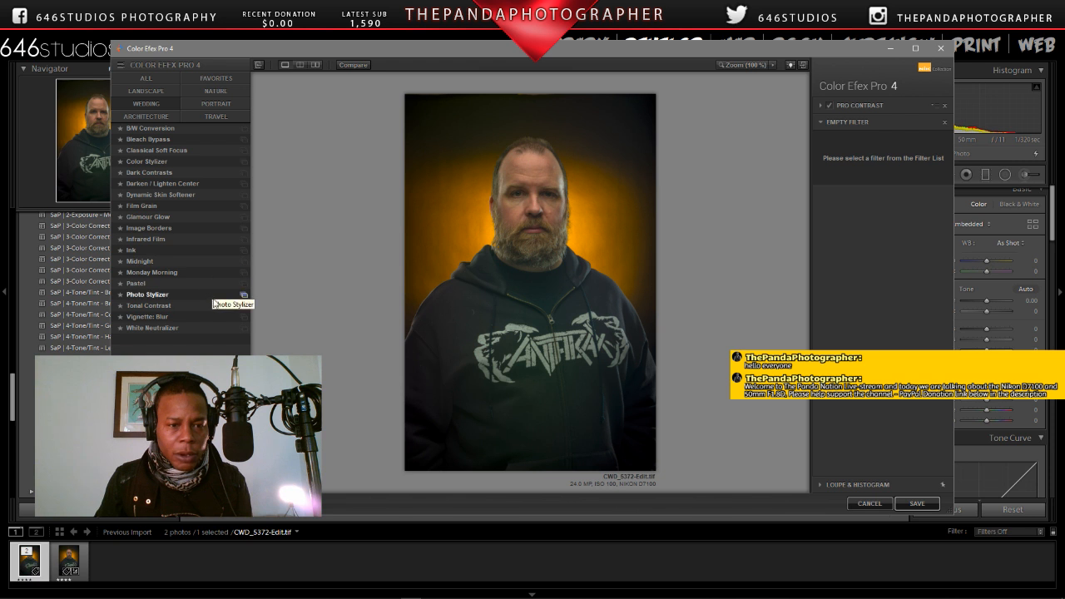
{"action": "left_click", "coordinate": [242, 328]}
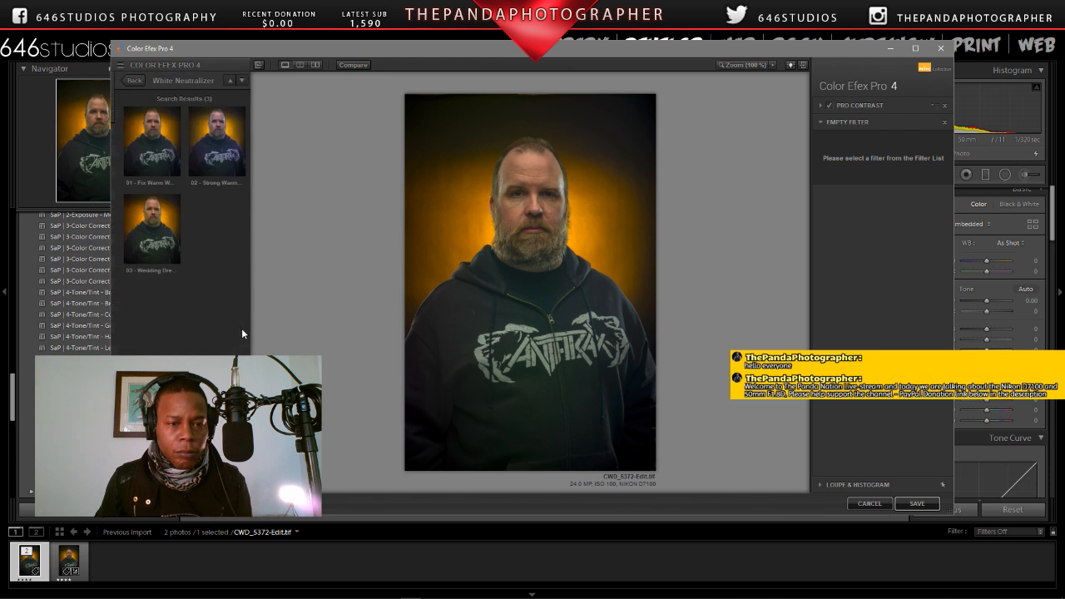
Step: Apply White Neutralizer's 01 - Fix Warm preset after comparing it with Strong Warmth Removal and Wedding Dresses, checking the face at 100%
{"action": "left_click", "coordinate": [222, 154]}
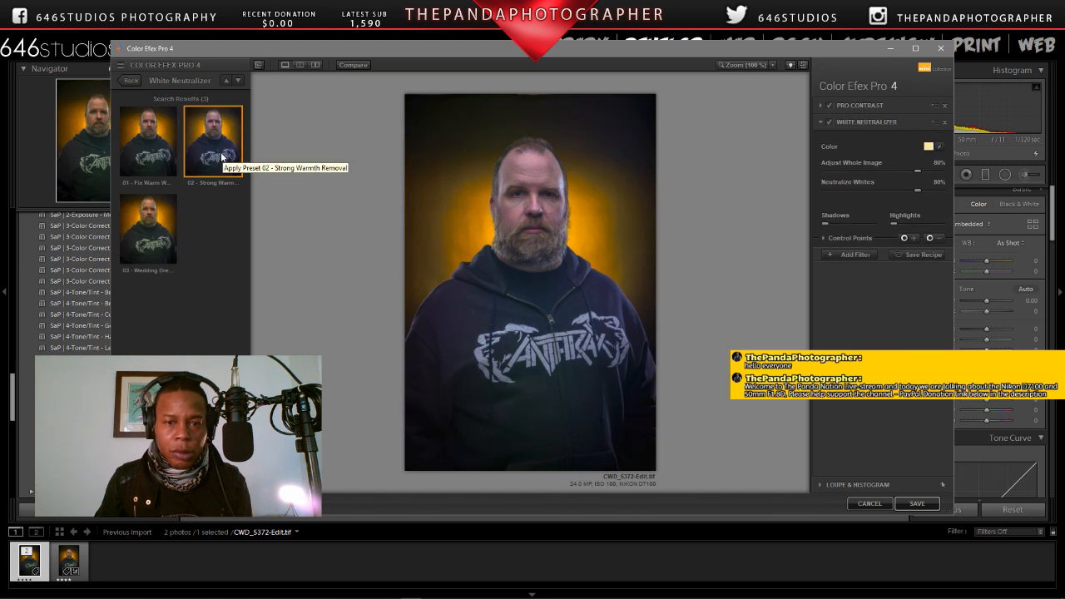
{"action": "left_click", "coordinate": [146, 213]}
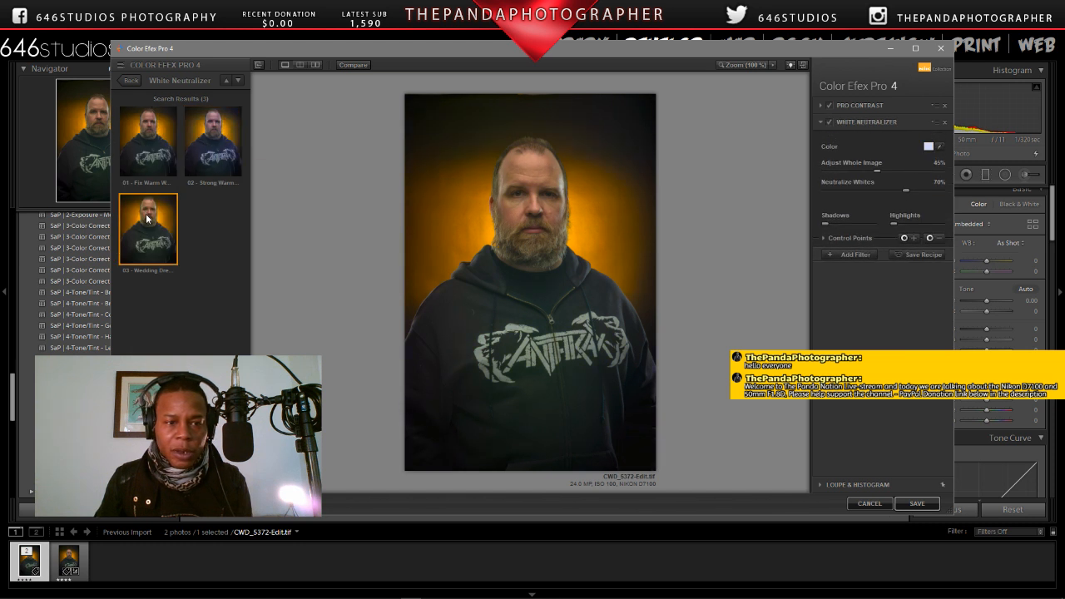
{"action": "left_click", "coordinate": [146, 161]}
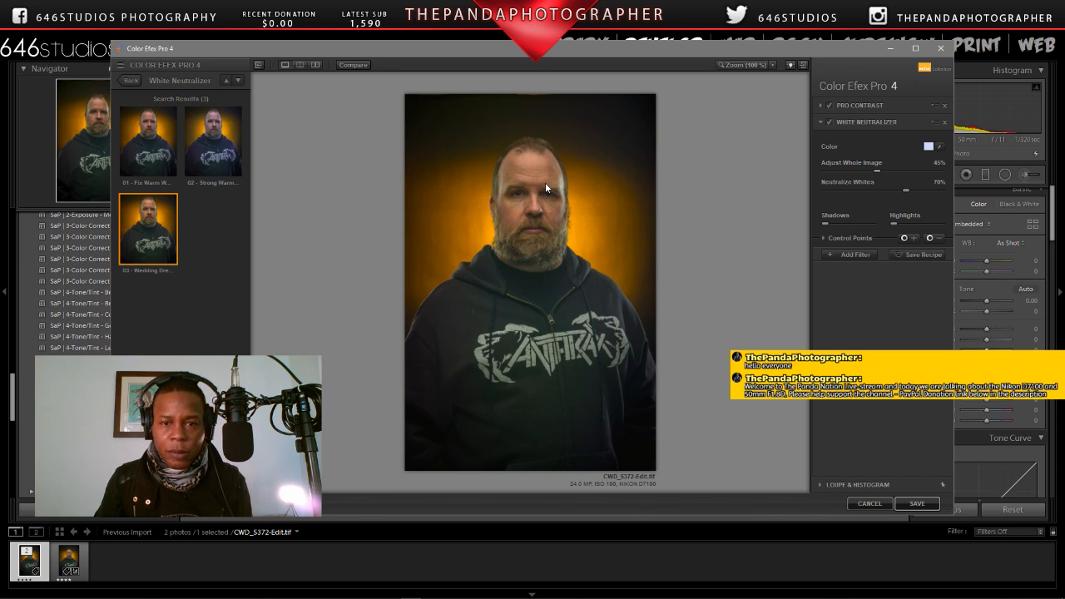
{"action": "left_click", "coordinate": [743, 67]}
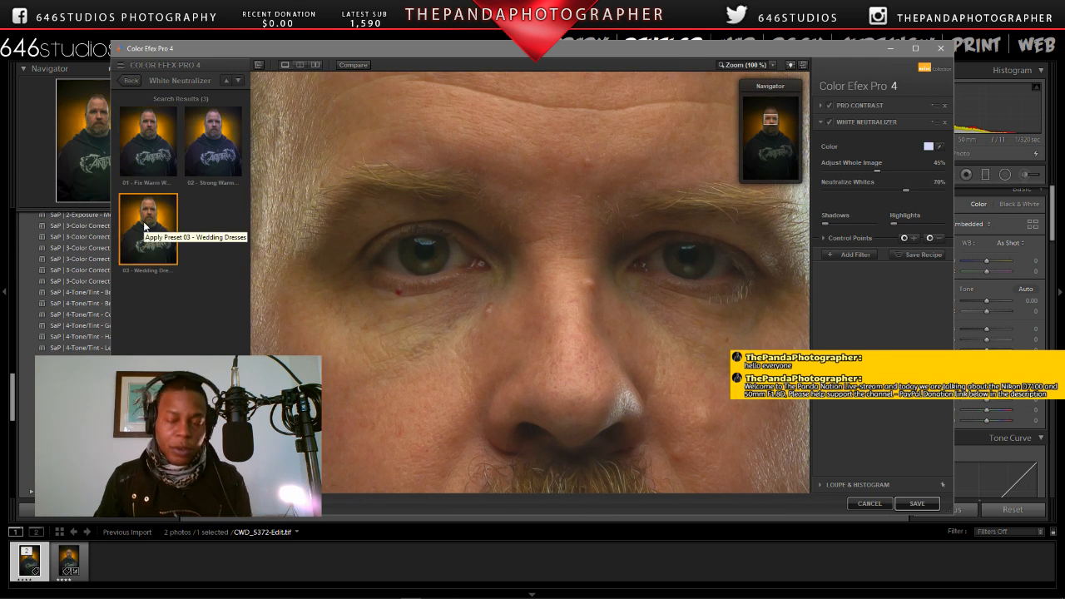
{"action": "left_click", "coordinate": [151, 146]}
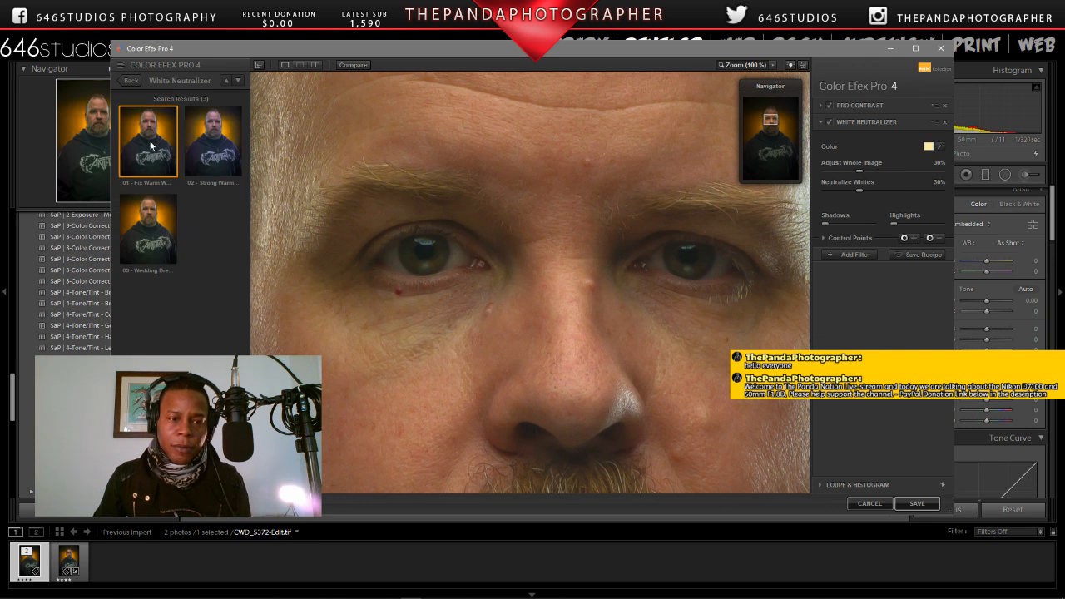
{"action": "left_click", "coordinate": [148, 236]}
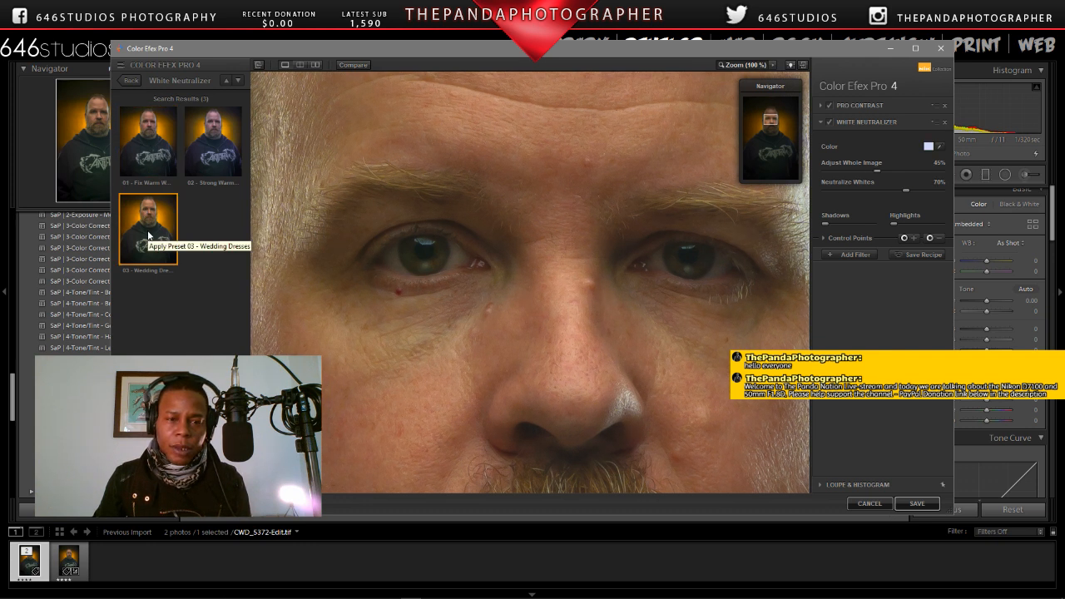
{"action": "left_click", "coordinate": [147, 163]}
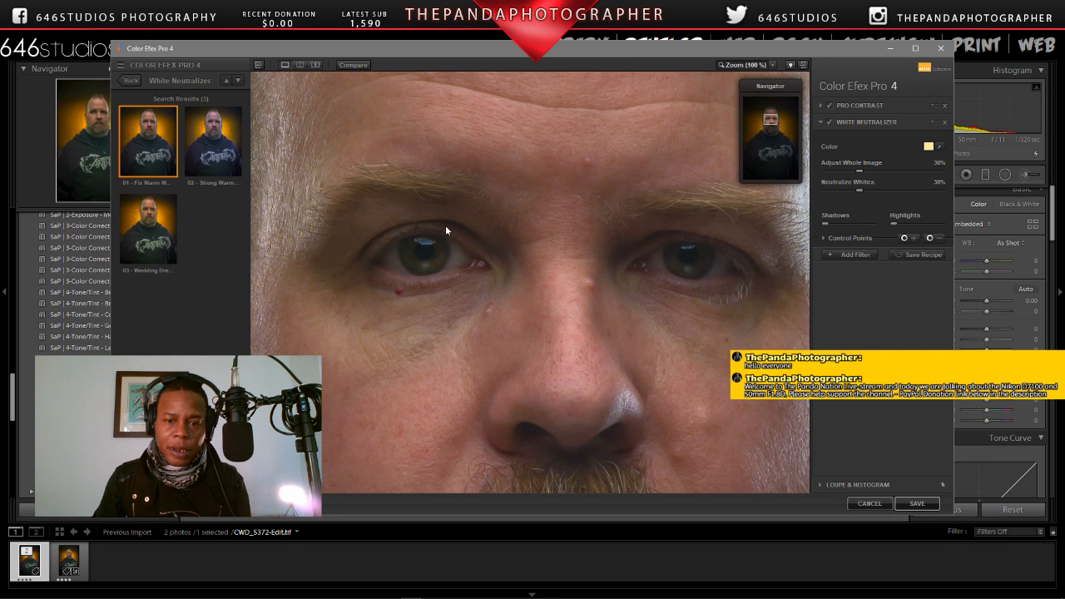
{"action": "left_click", "coordinate": [743, 65]}
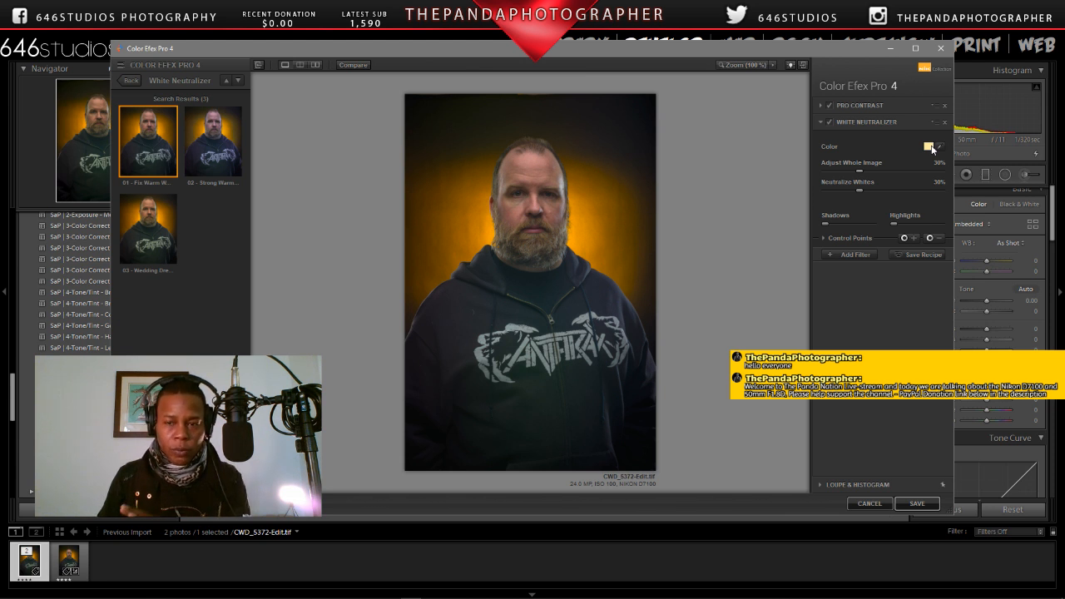
Step: Add a Glamour Glow filter with the 01 - Subtle Glow preset after comparing it with 02 - Stronger Glow on the face
{"action": "left_click", "coordinate": [856, 255]}
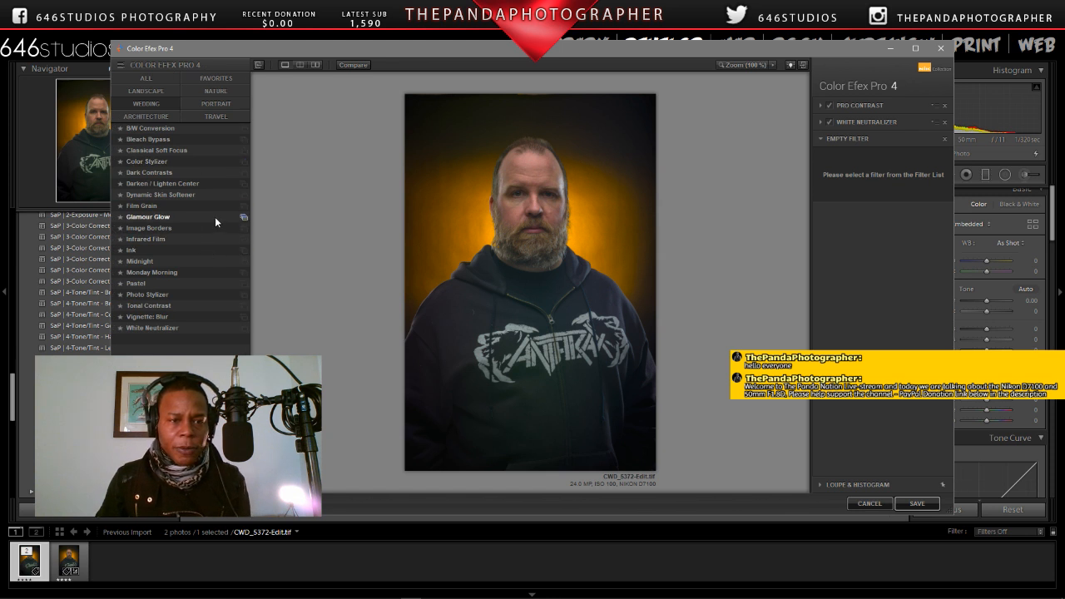
{"action": "left_click", "coordinate": [243, 218]}
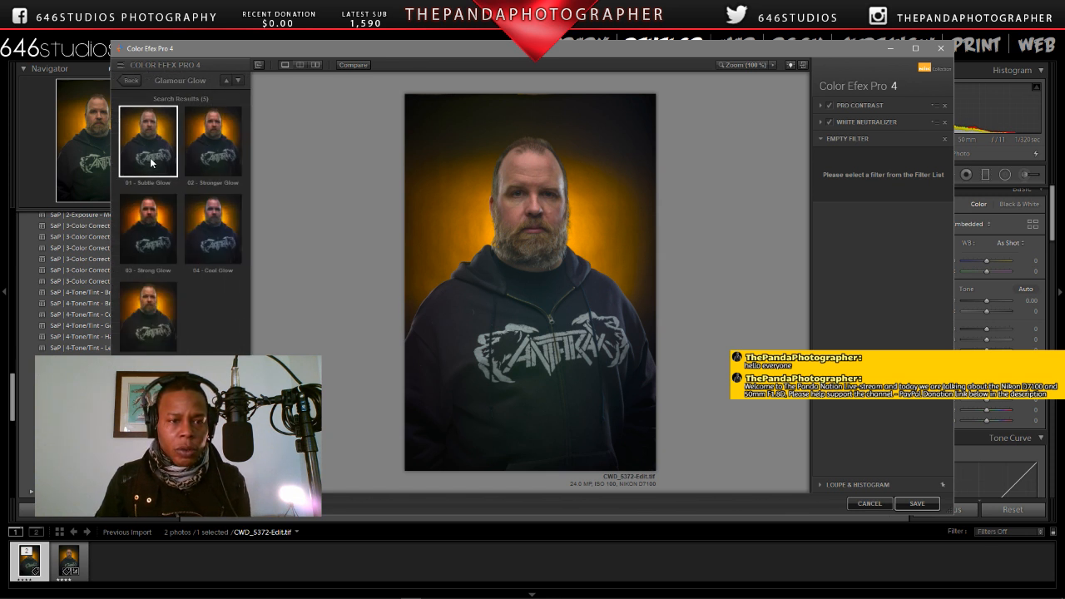
{"action": "left_click", "coordinate": [150, 158]}
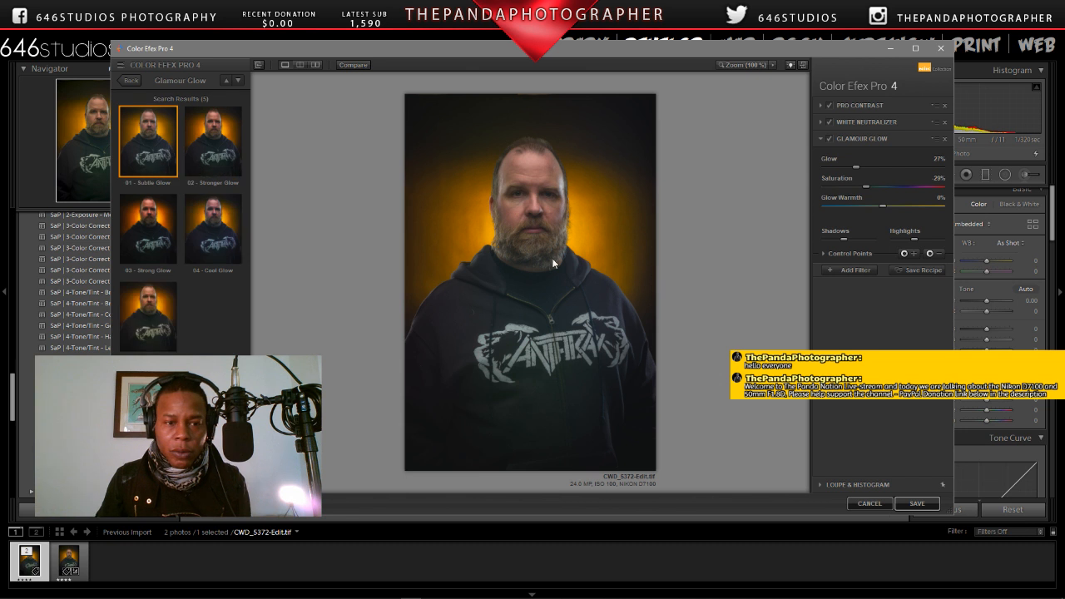
{"action": "left_click", "coordinate": [216, 156]}
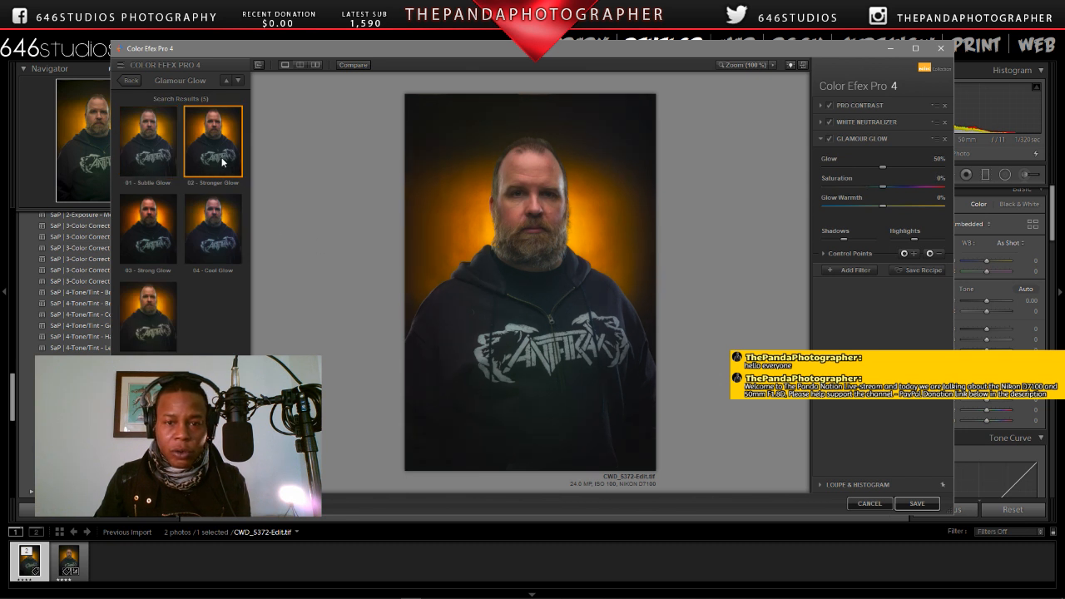
{"action": "left_click", "coordinate": [743, 65]}
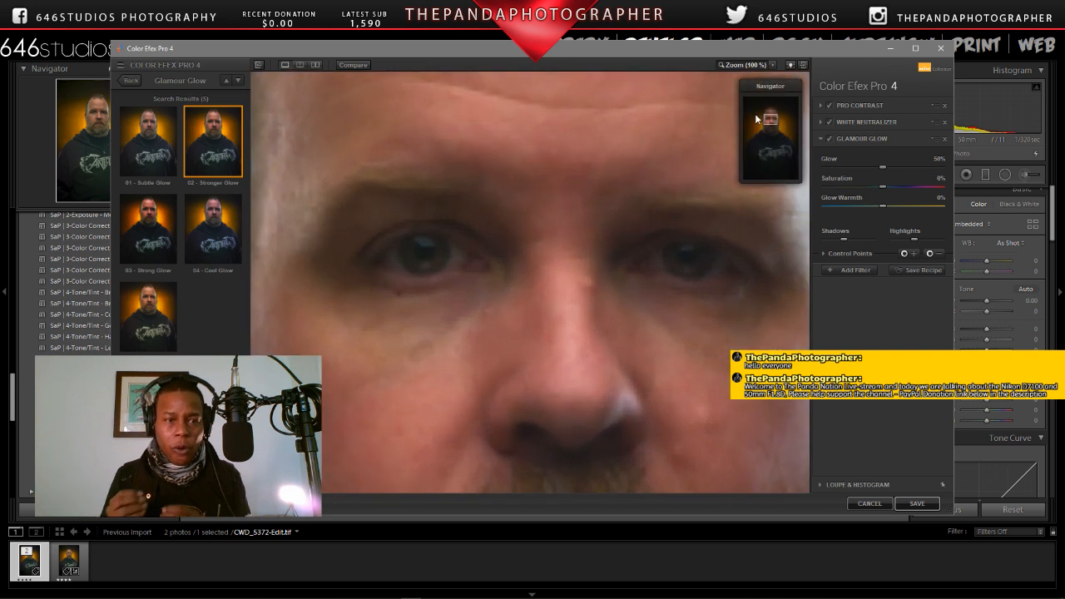
{"action": "left_click", "coordinate": [173, 132]}
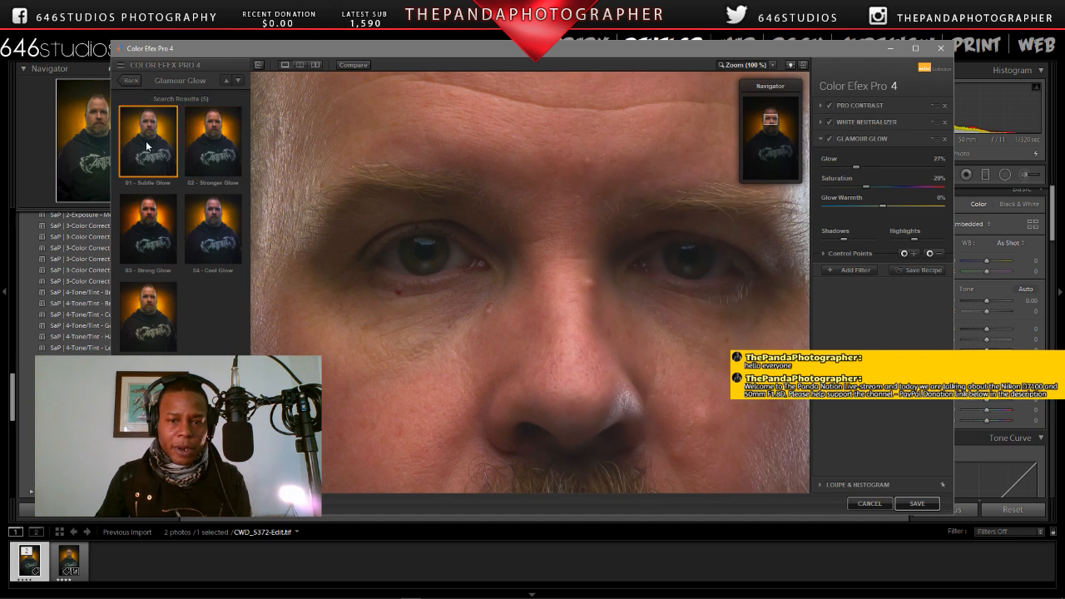
Step: Add a Detail Extractor filter from the architecture category with its 01 - Default preset
{"action": "left_click", "coordinate": [846, 270]}
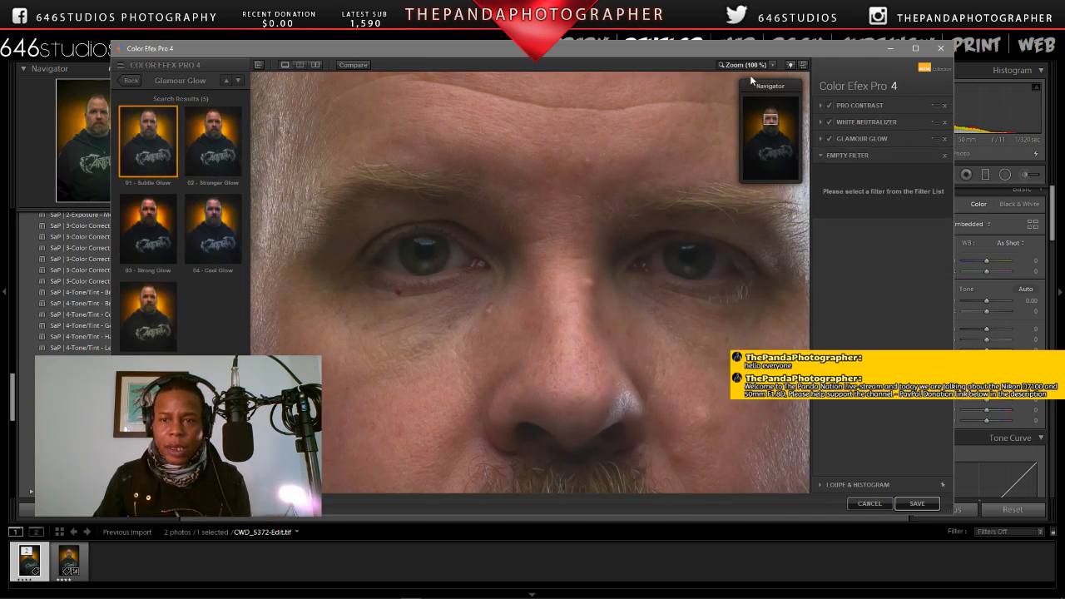
{"action": "left_click", "coordinate": [127, 80]}
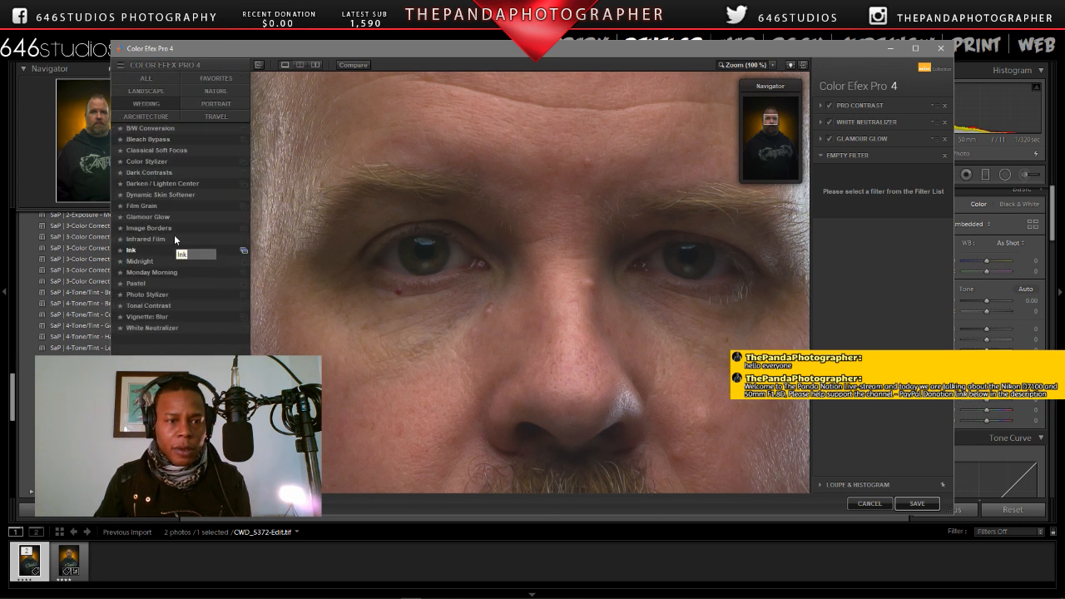
{"action": "left_click", "coordinate": [206, 117]}
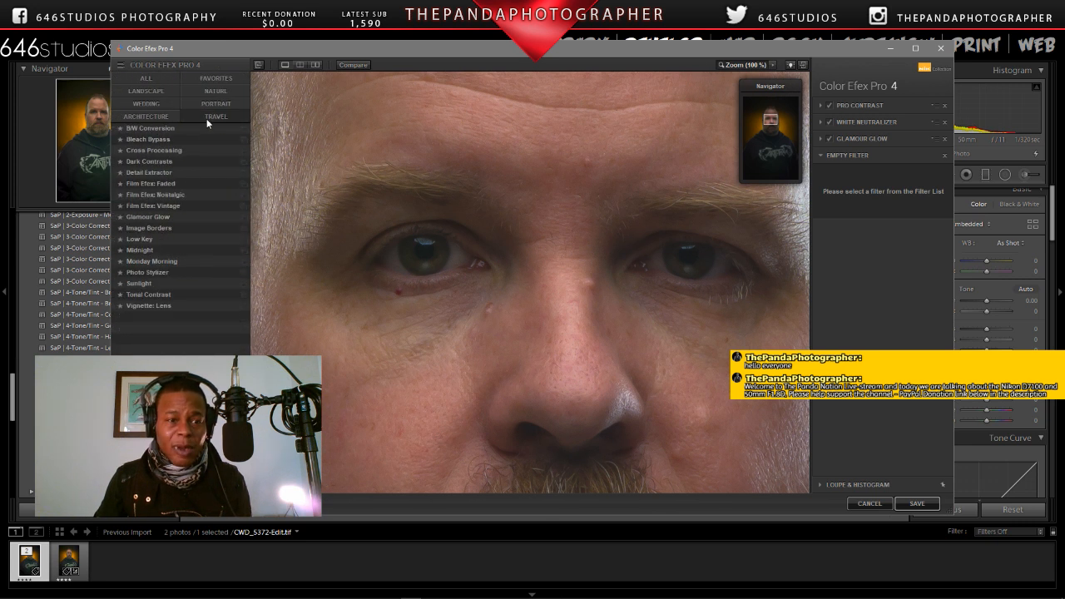
{"action": "left_click", "coordinate": [242, 175]}
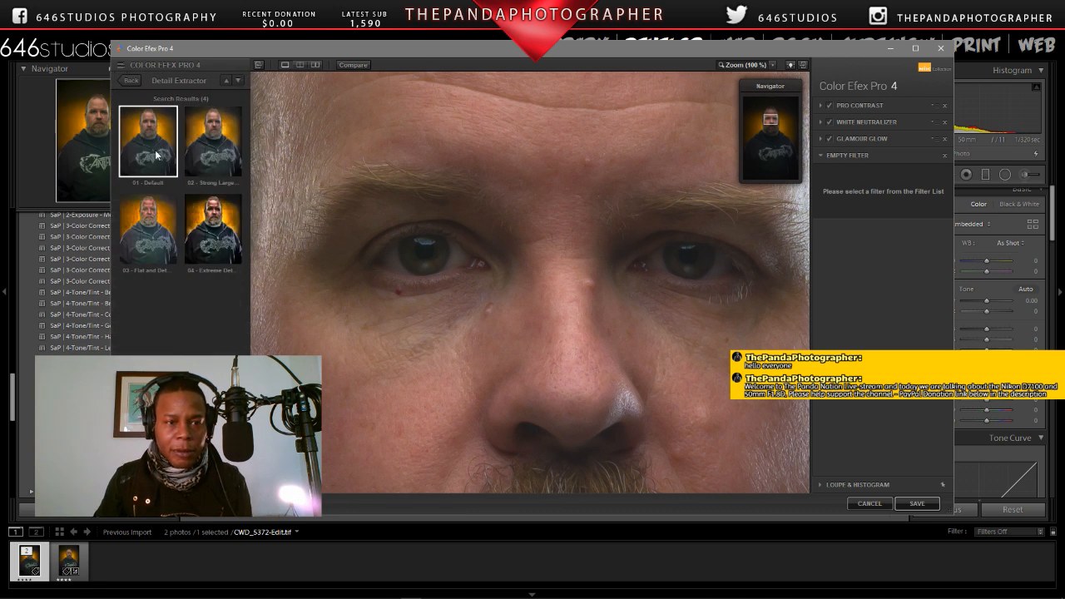
{"action": "left_click", "coordinate": [155, 154]}
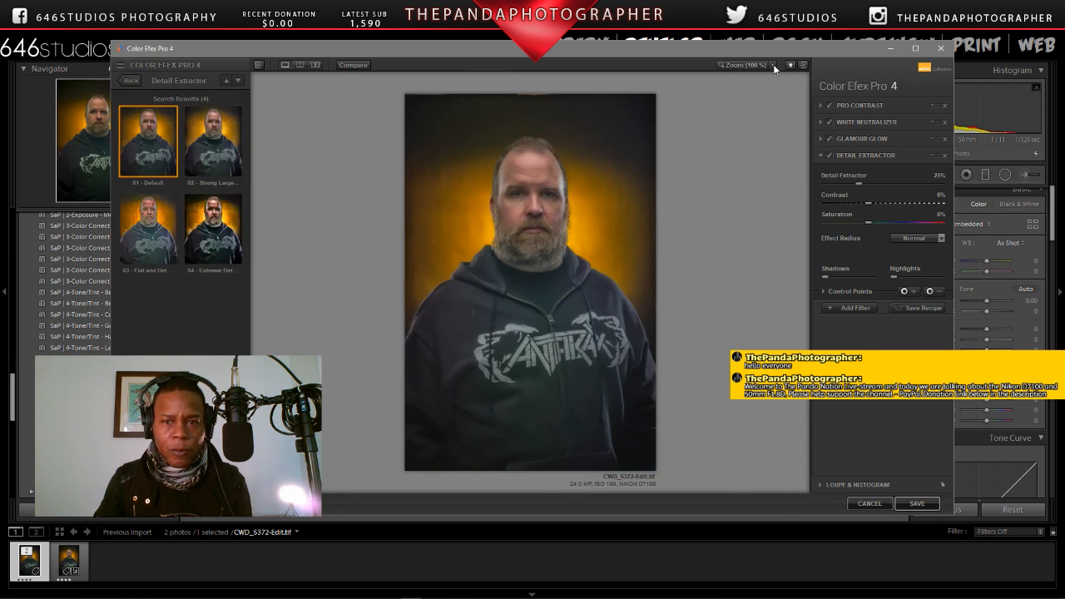
Step: Compare the face at 100% with the Detail Extractor effect on and off
{"action": "left_click", "coordinate": [748, 63]}
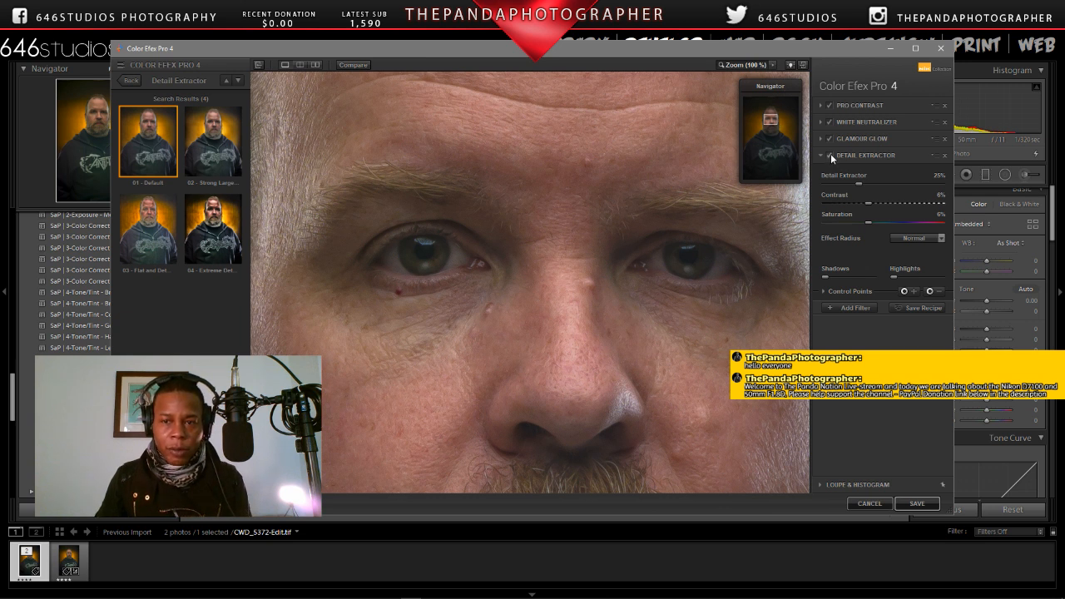
{"action": "left_click", "coordinate": [830, 157]}
{"action": "left_click", "coordinate": [830, 157]}
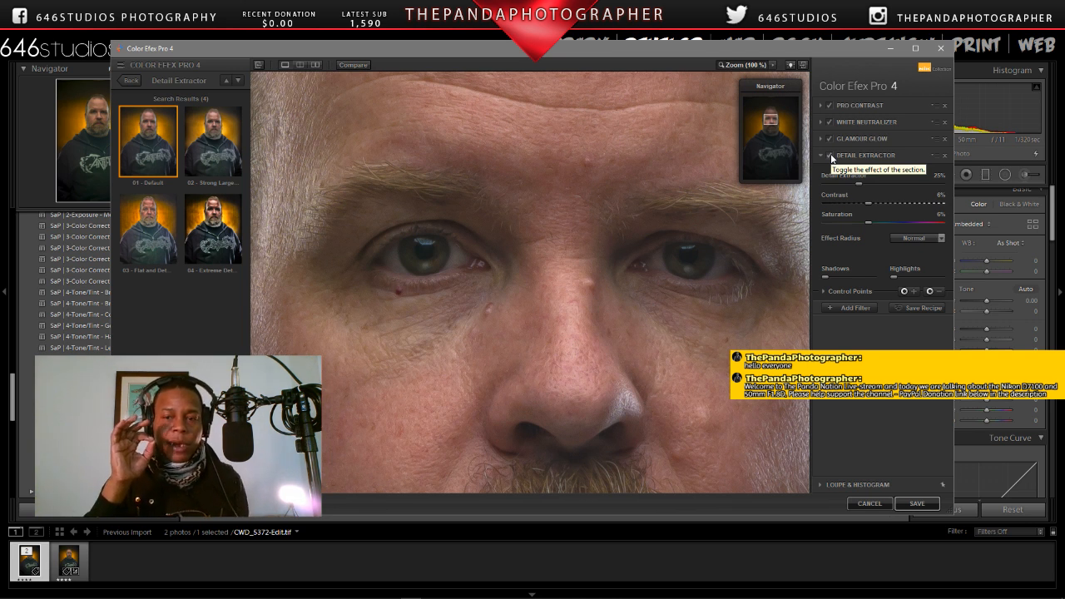
{"action": "left_click", "coordinate": [830, 156]}
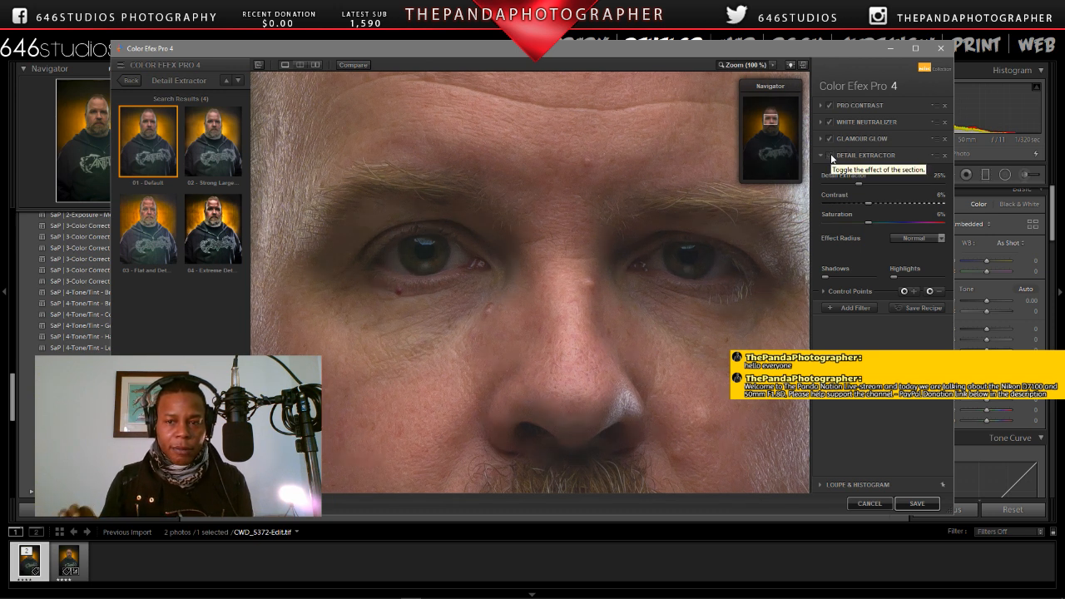
{"action": "left_click", "coordinate": [830, 156]}
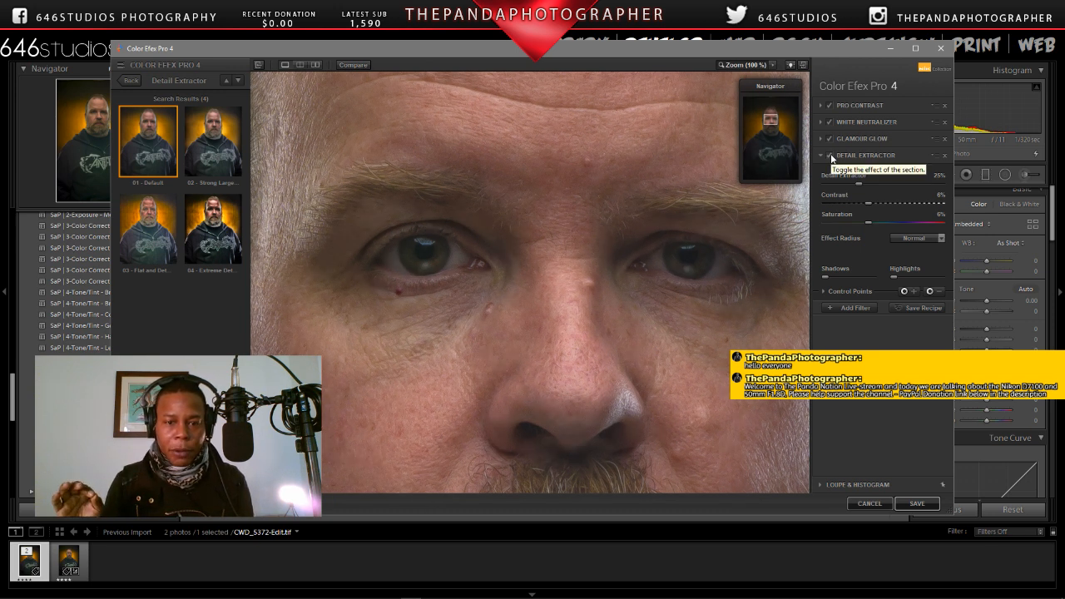
{"action": "left_click", "coordinate": [830, 156]}
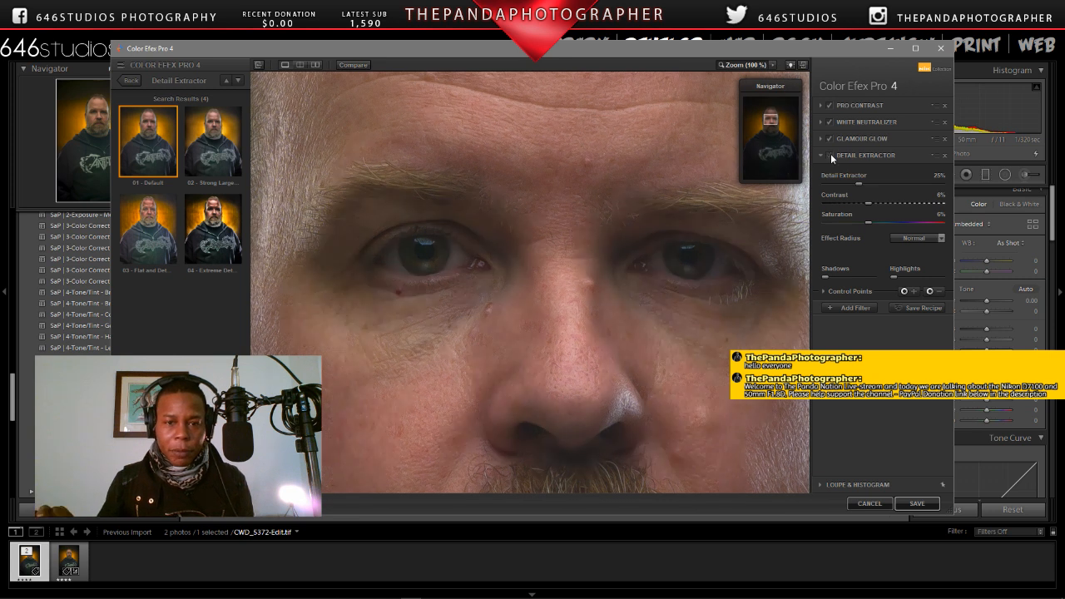
{"action": "left_click", "coordinate": [830, 156]}
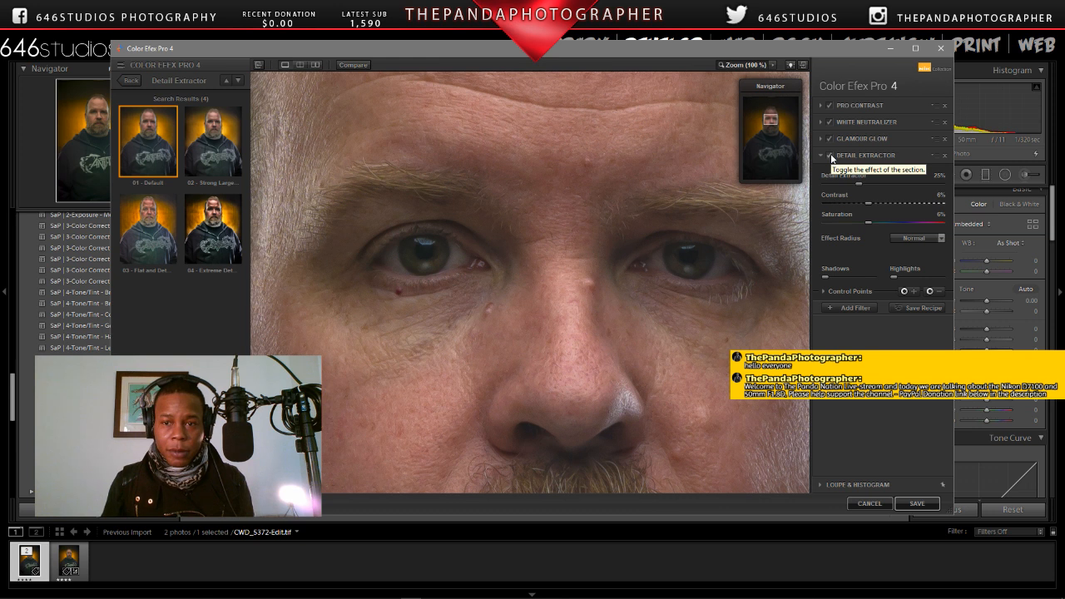
{"action": "left_click", "coordinate": [830, 155]}
{"action": "left_click", "coordinate": [830, 156]}
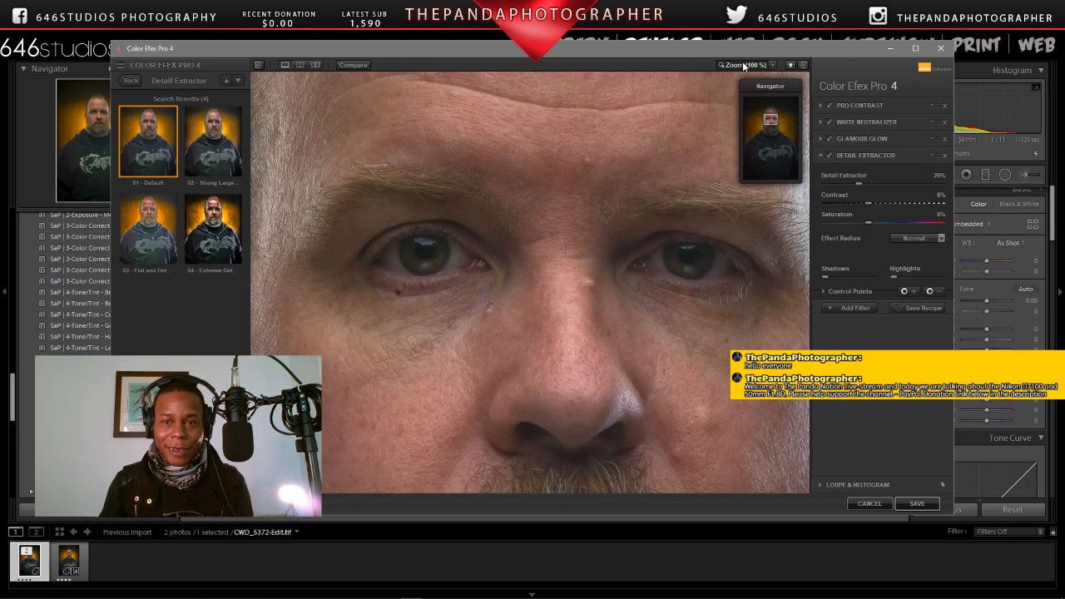
Step: Compare the whole portrait with the Detail Extractor effect on and off
{"action": "left_click", "coordinate": [761, 94]}
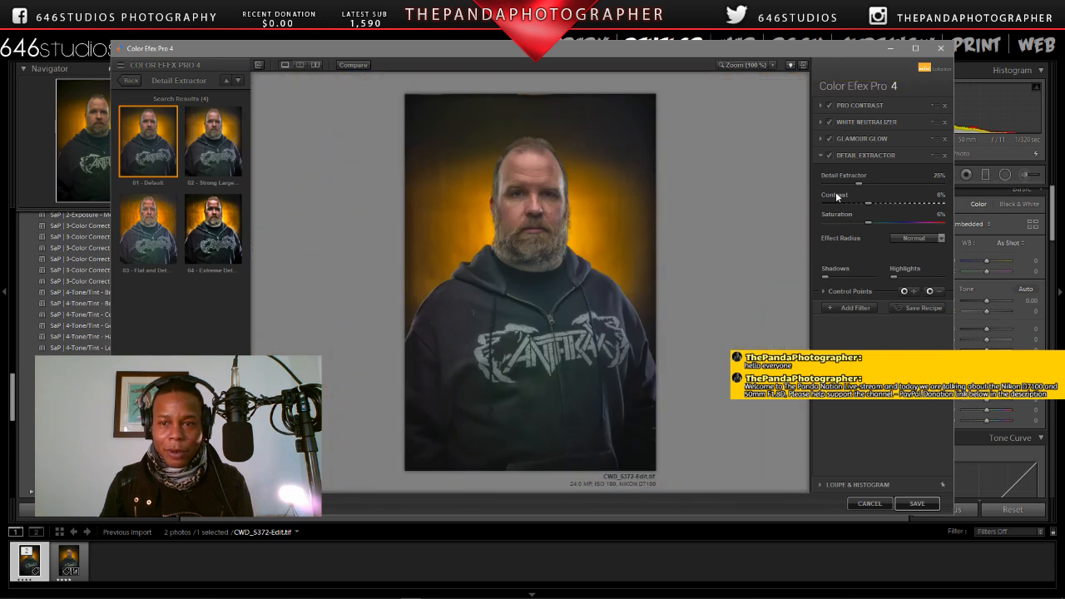
{"action": "left_click", "coordinate": [830, 155]}
{"action": "left_click", "coordinate": [830, 155]}
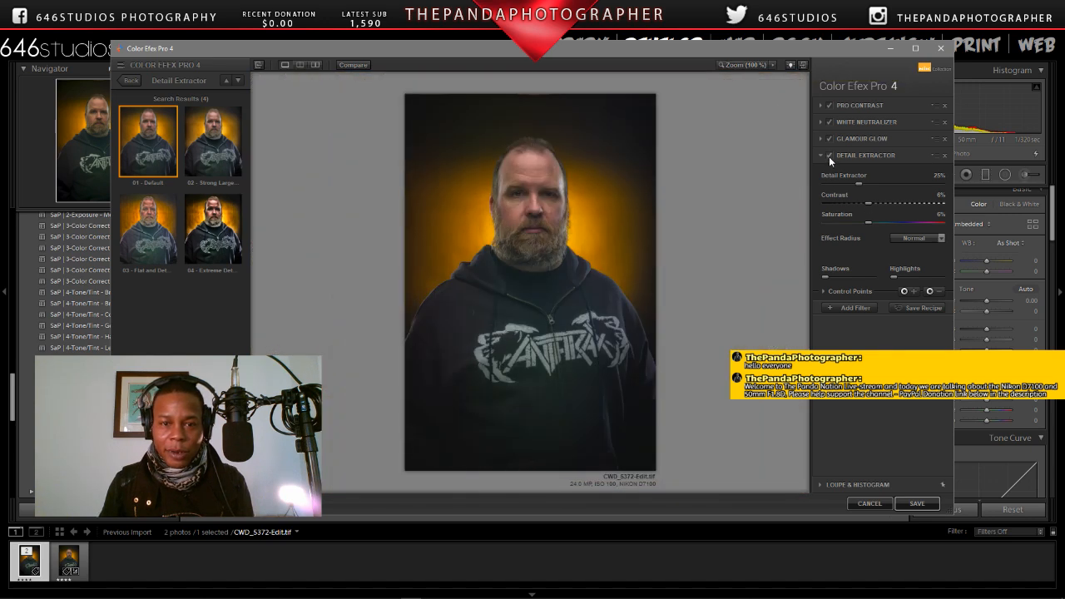
{"action": "left_click", "coordinate": [829, 156]}
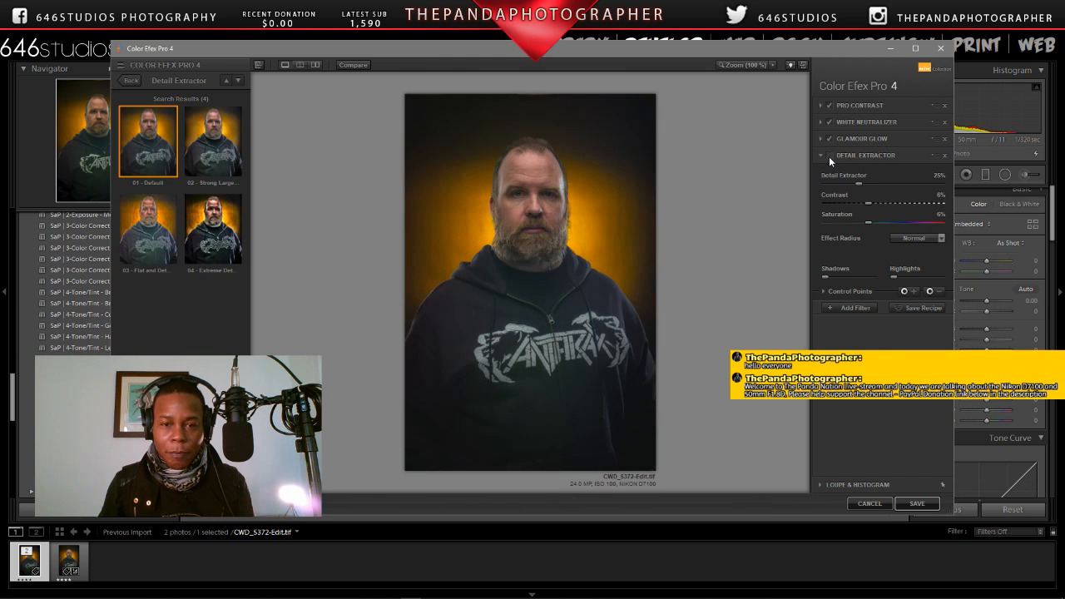
{"action": "left_click", "coordinate": [828, 156]}
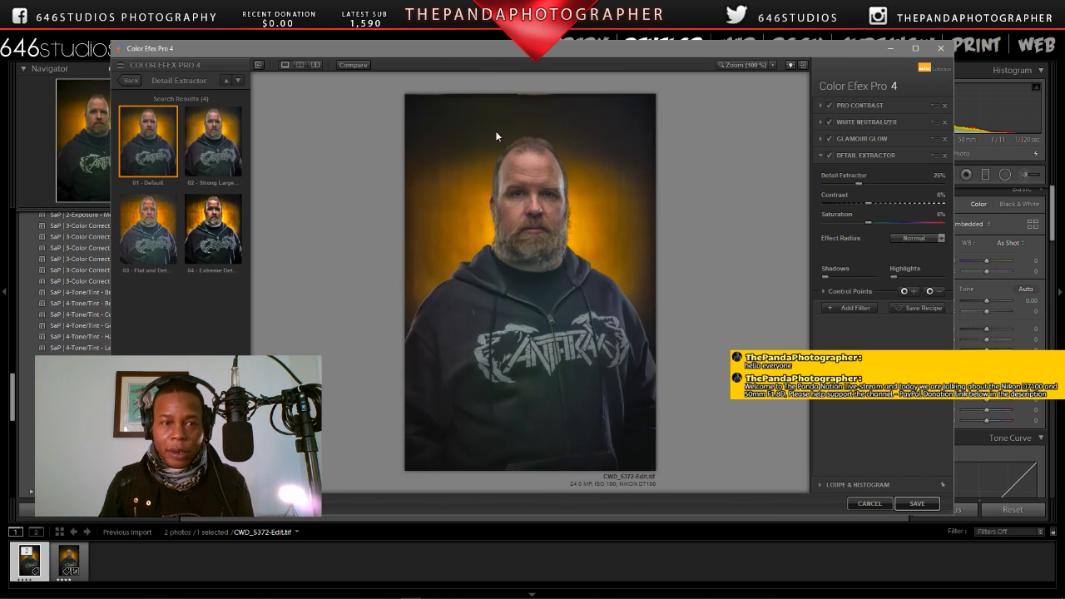
{"action": "left_click", "coordinate": [128, 82]}
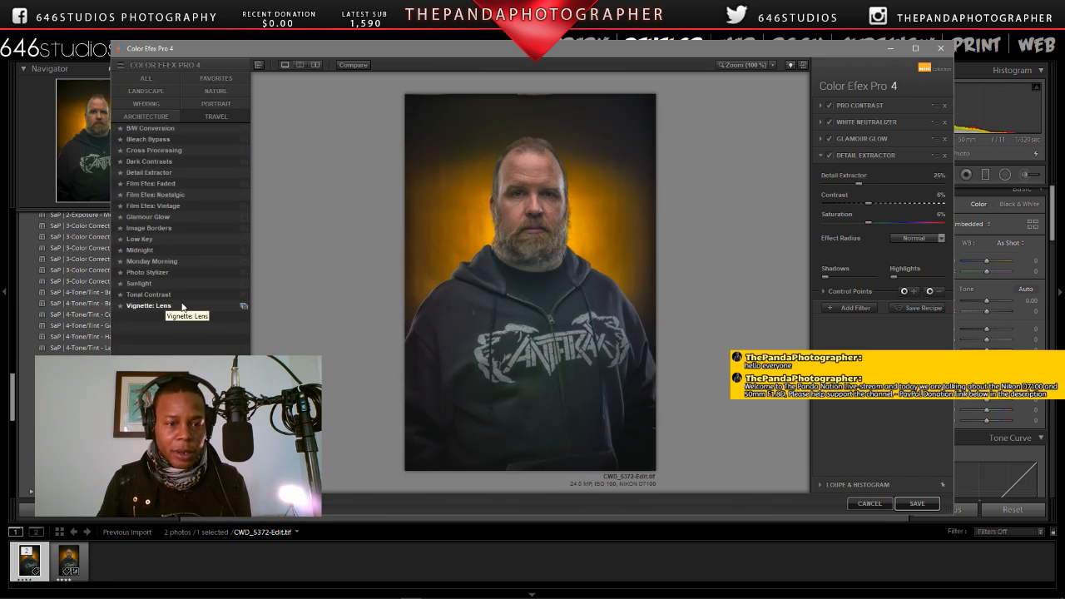
{"action": "left_click", "coordinate": [247, 306]}
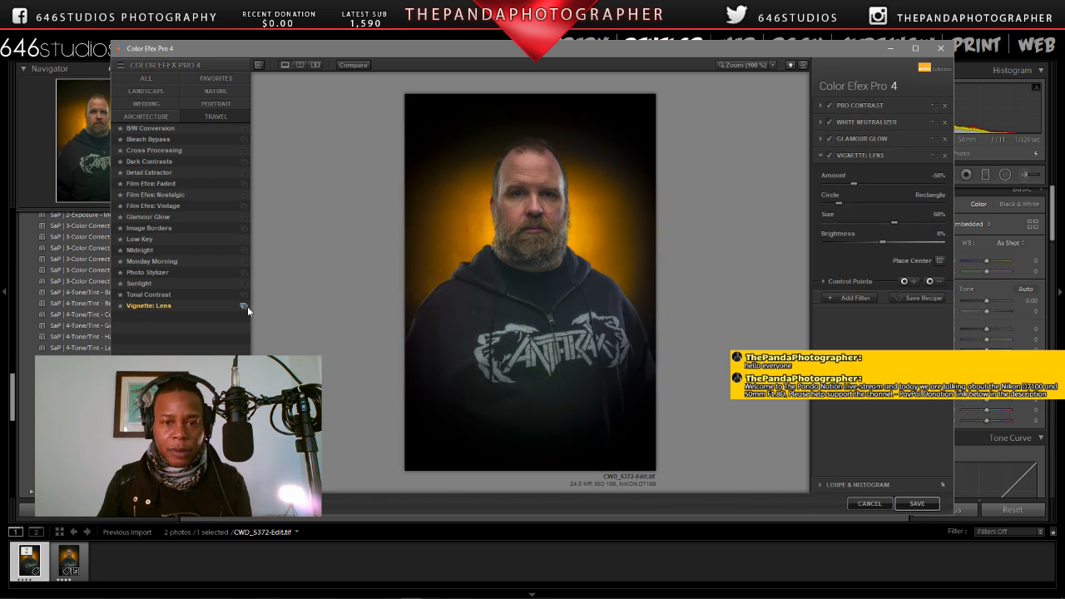
{"action": "left_click", "coordinate": [739, 64]}
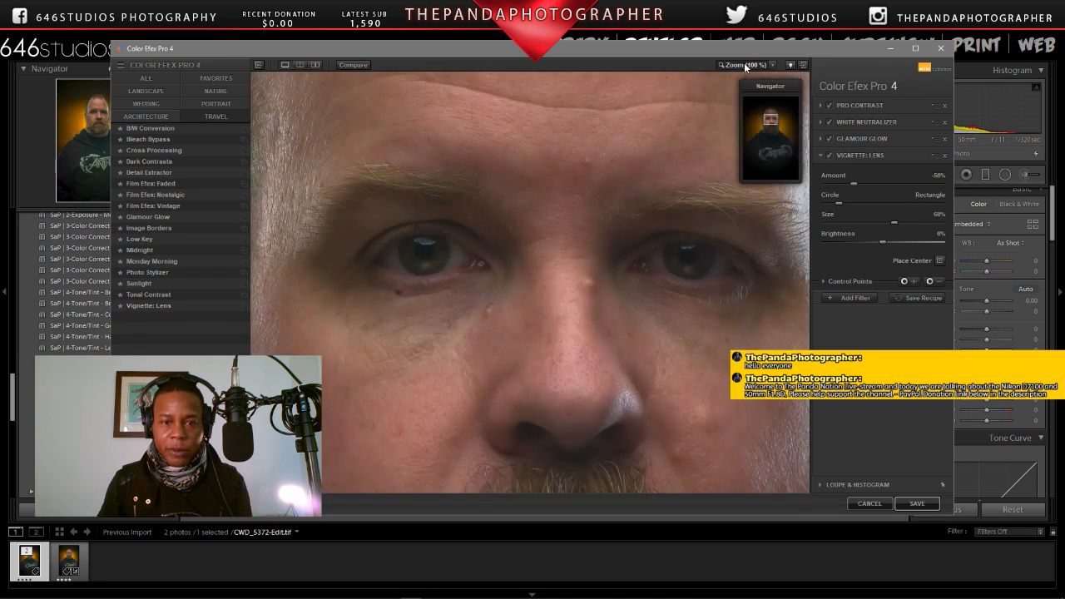
{"action": "left_click", "coordinate": [679, 95]}
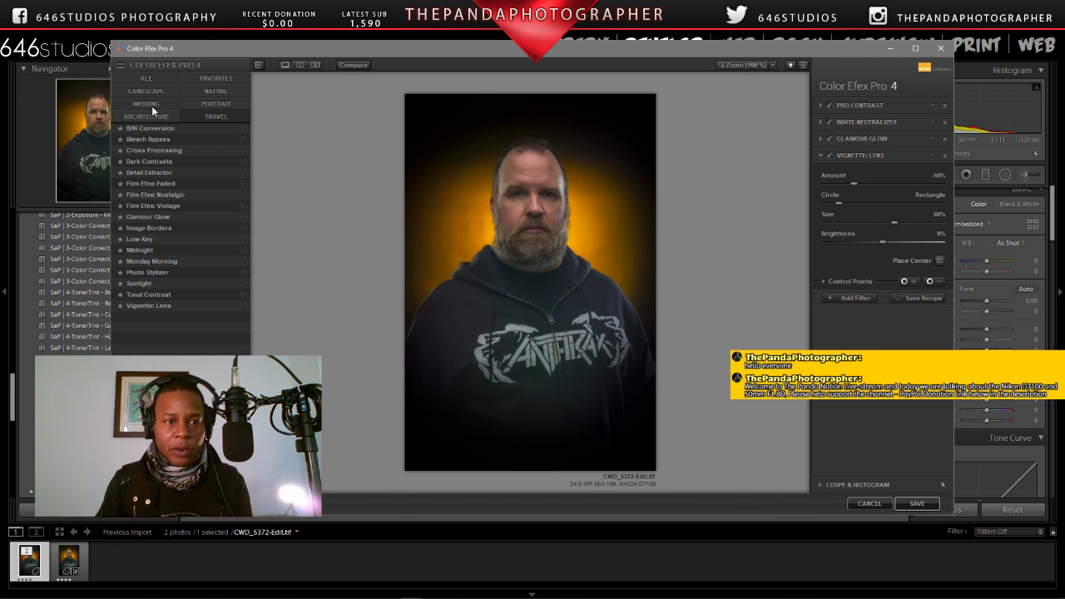
{"action": "left_click", "coordinate": [241, 173]}
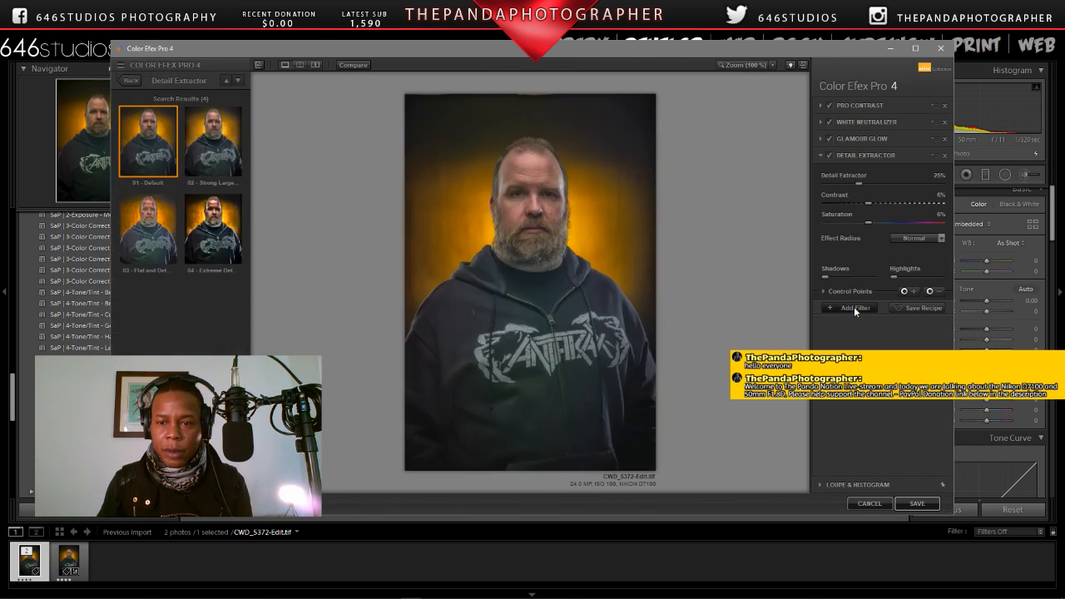
Step: Add a Vignette: Lens filter from the architecture category to the filter stack and show its presets
{"action": "left_click", "coordinate": [854, 306]}
{"action": "left_click", "coordinate": [136, 78]}
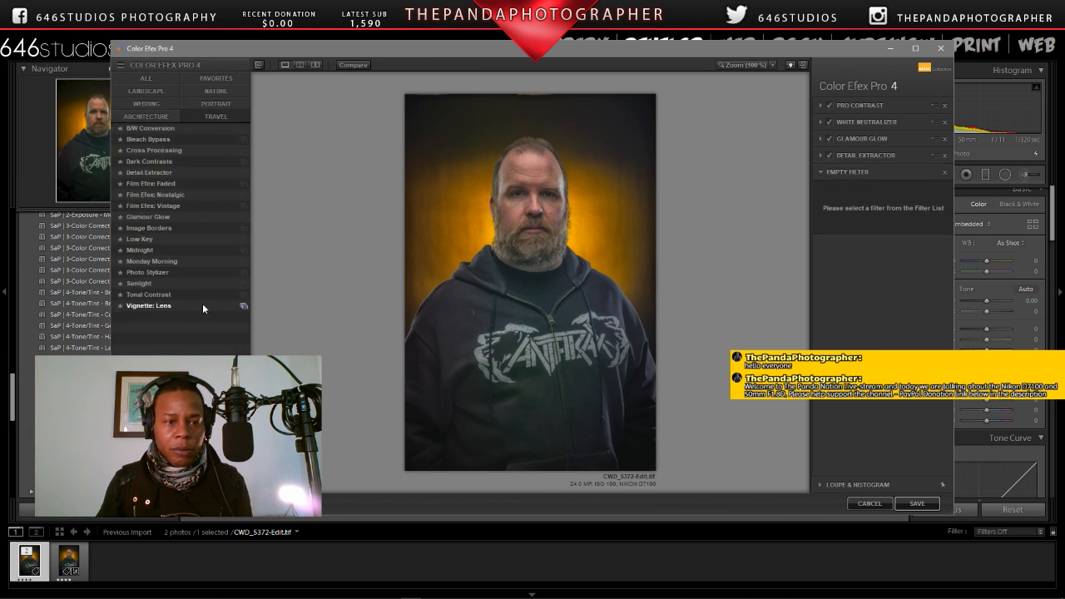
{"action": "left_click", "coordinate": [204, 308]}
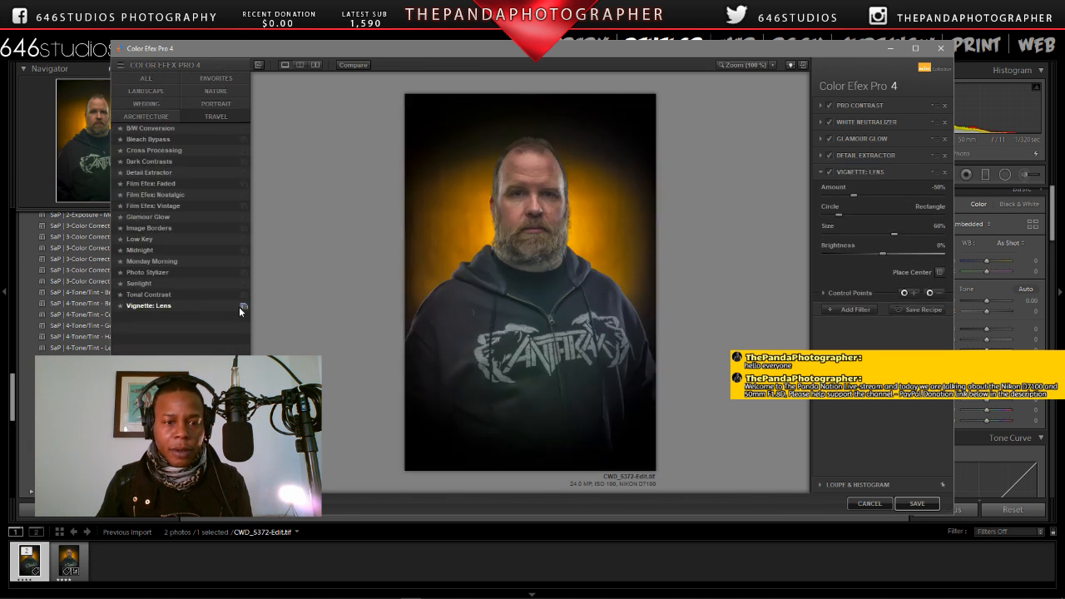
{"action": "left_click", "coordinate": [242, 307]}
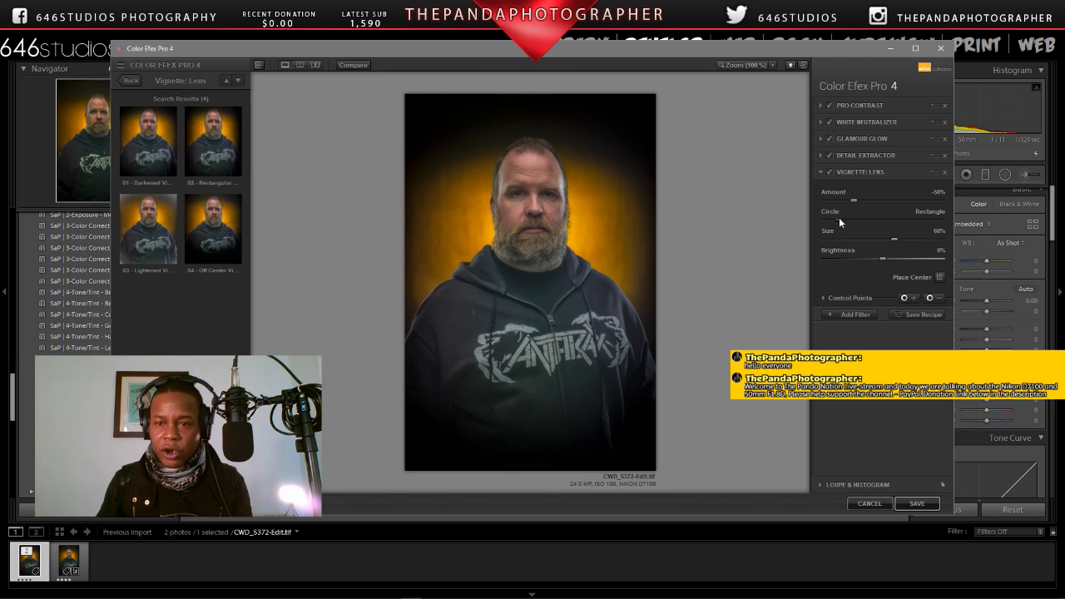
Step: Shift the lens vignette's shape toward rectangle and set its amount to -19%, size to 45% and brightness to -1%
{"action": "left_click_drag", "start_coordinate": [839, 217], "coordinate": [890, 219]}
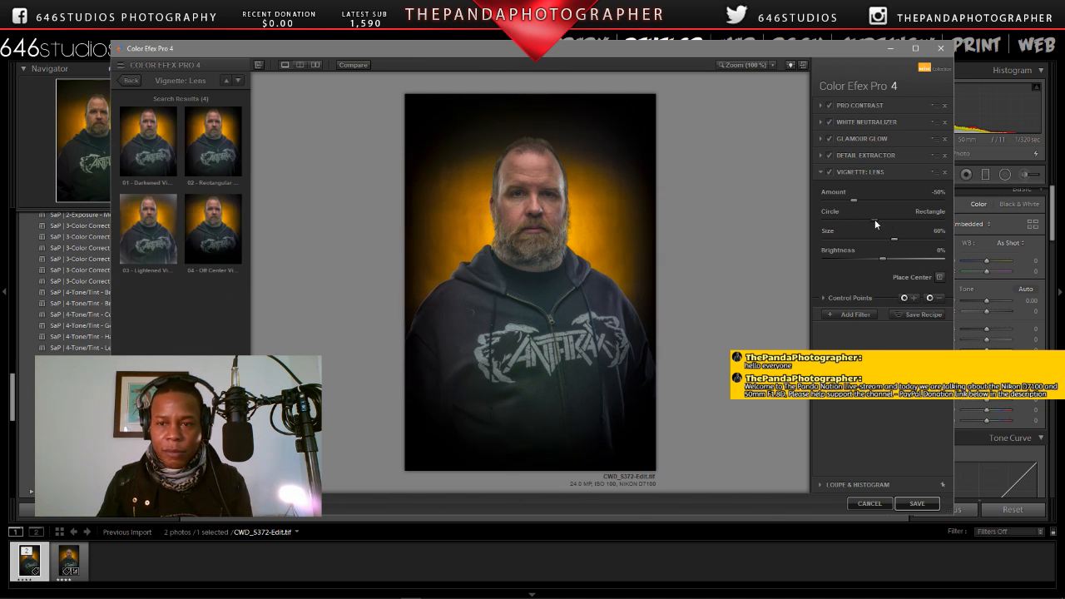
{"action": "left_click_drag", "start_coordinate": [845, 202], "coordinate": [869, 202]}
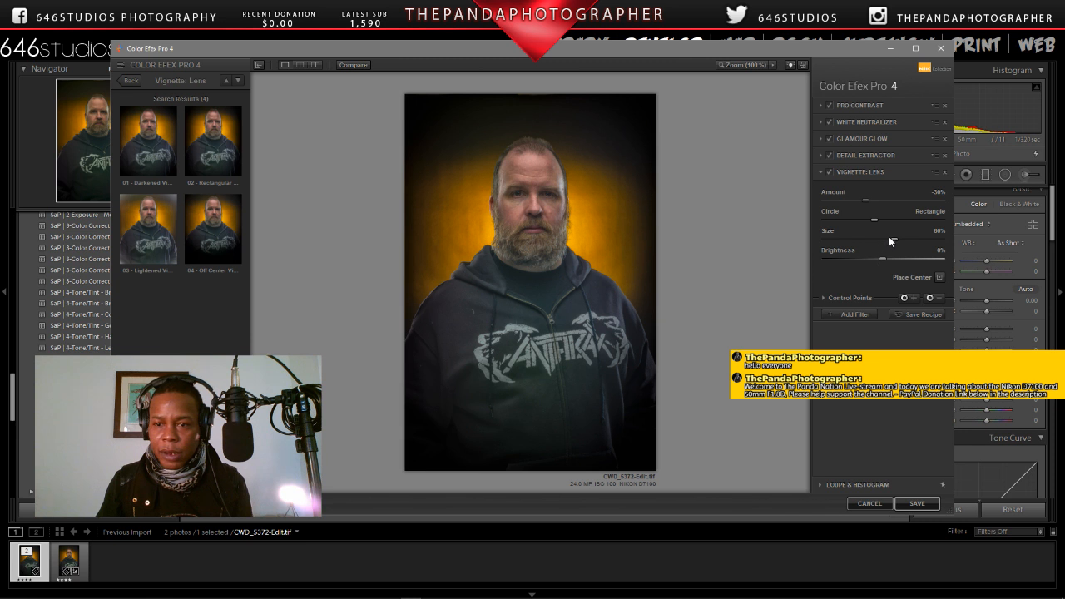
{"action": "left_click_drag", "start_coordinate": [891, 240], "coordinate": [883, 242]}
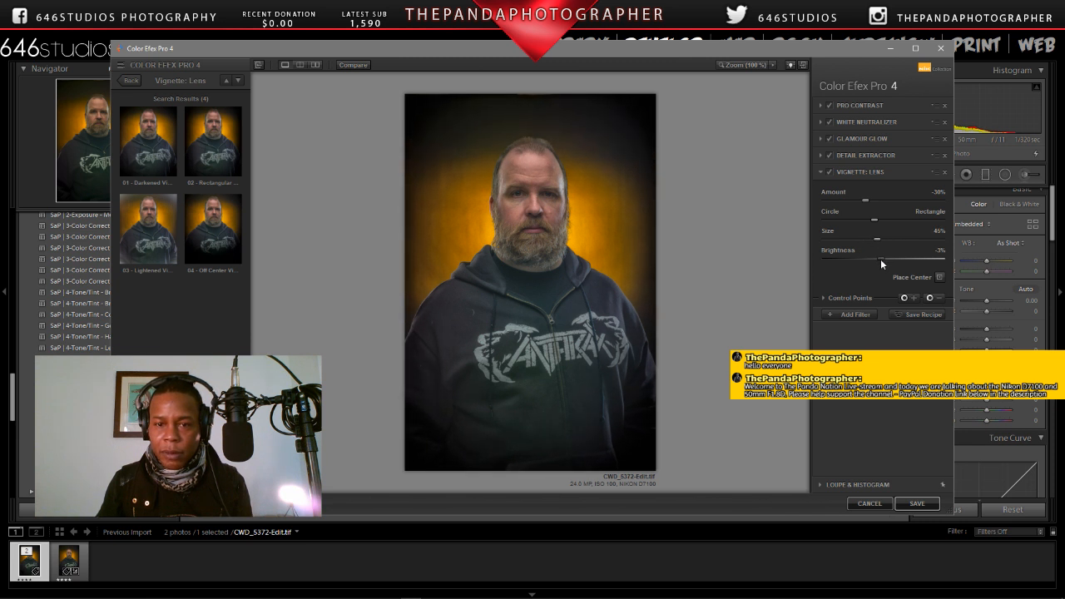
{"action": "left_click_drag", "start_coordinate": [881, 261], "coordinate": [880, 261]}
{"action": "mouse_move", "coordinate": [874, 200]}
{"action": "left_mouse_down"}
{"action": "mouse_move", "coordinate": [884, 202]}
{"action": "mouse_move", "coordinate": [873, 202]}
{"action": "left_mouse_up"}
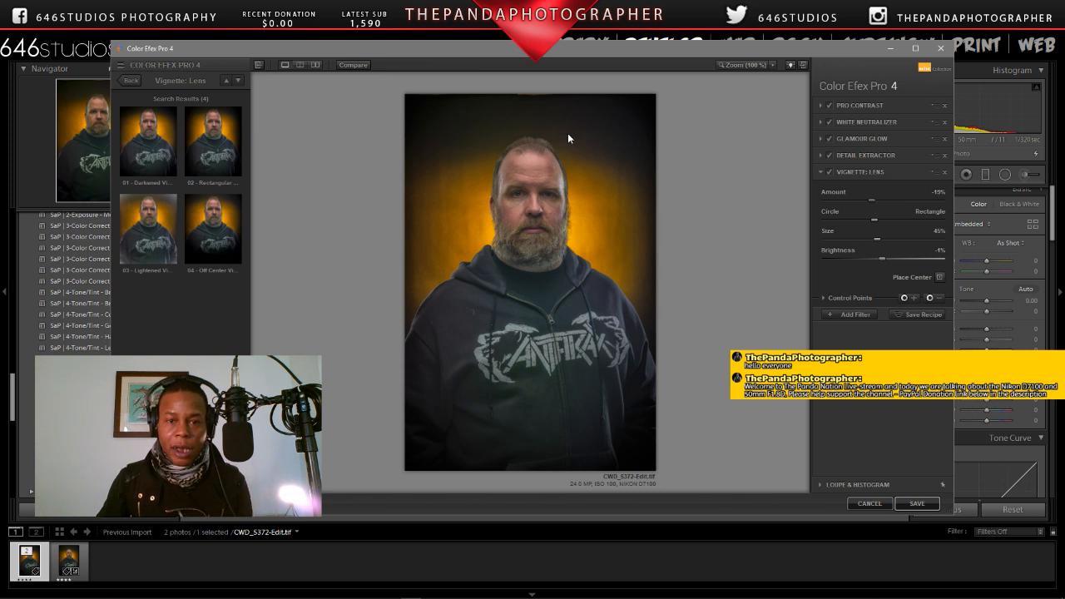
Step: Check the forehead and hair at 100% and save the stacked filters to the copy
{"action": "left_click", "coordinate": [731, 65]}
{"action": "left_click_drag", "start_coordinate": [771, 122], "coordinate": [771, 111]}
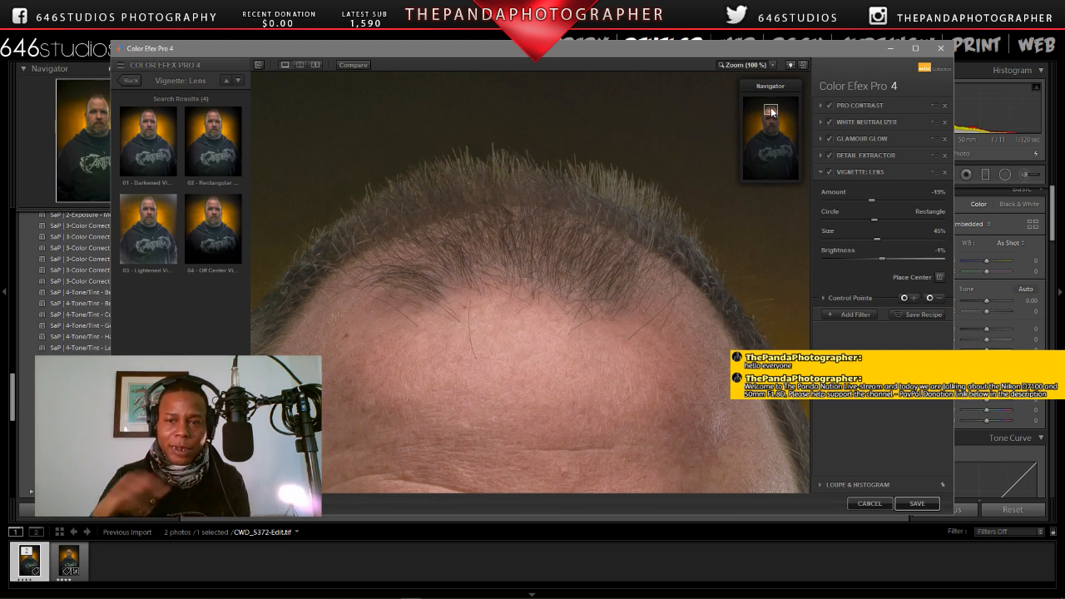
{"action": "left_click", "coordinate": [748, 66]}
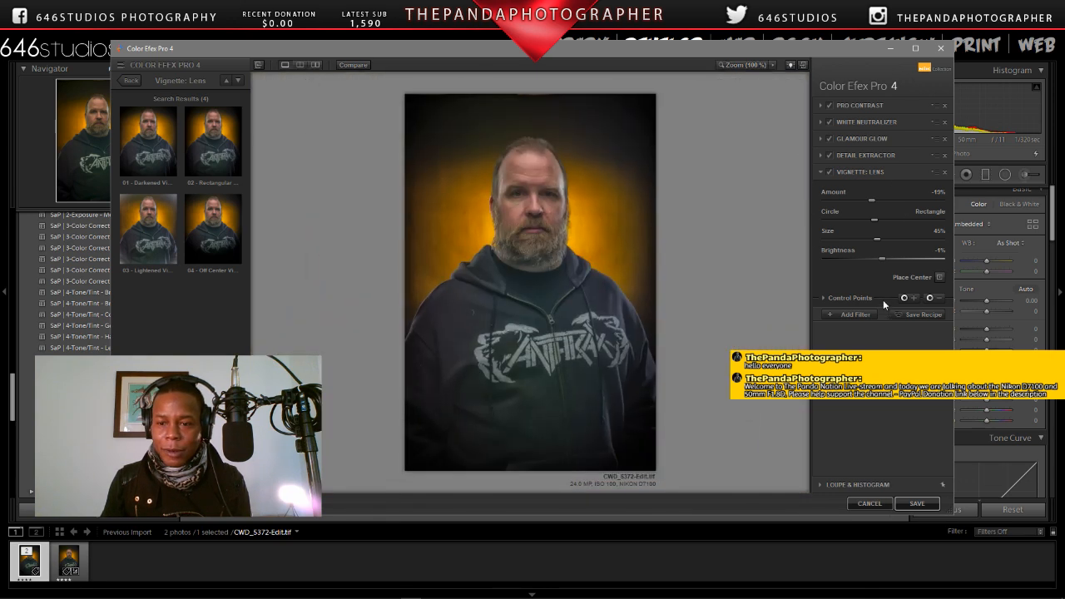
{"action": "left_click", "coordinate": [916, 504]}
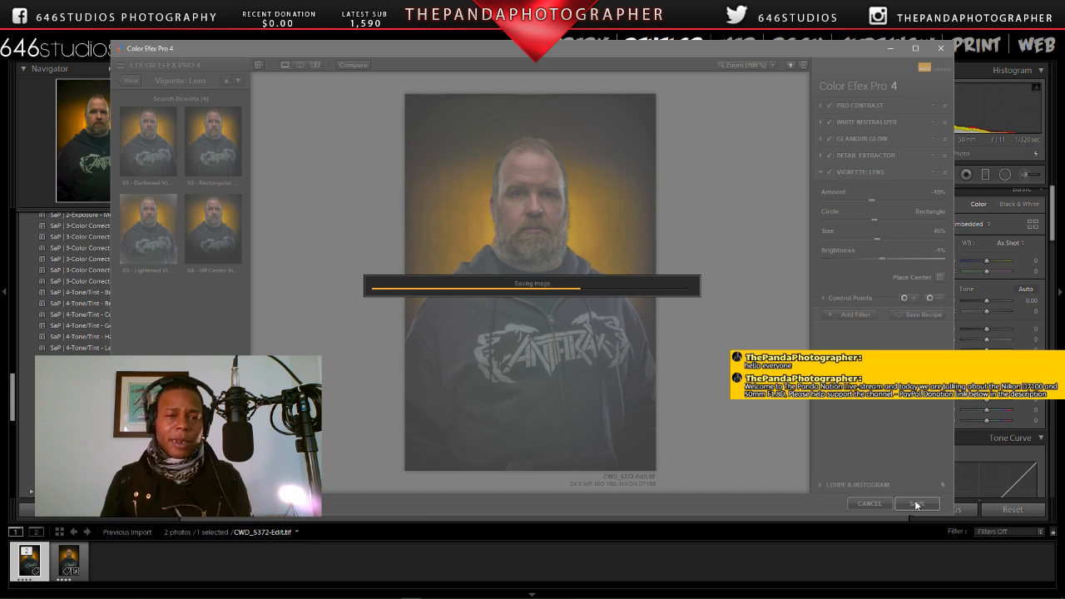
Step: Switch to the system tuning utility to check CPU utilization during the save, and return to Lightroom
{"action": "mouse_move", "coordinate": [859, 595]}
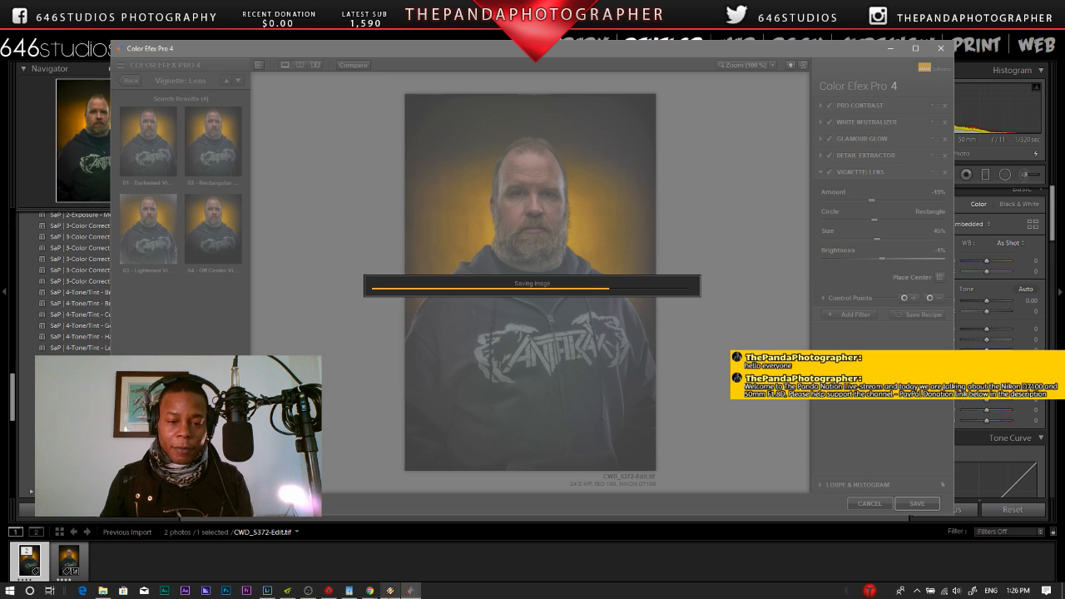
{"action": "left_click", "coordinate": [349, 591]}
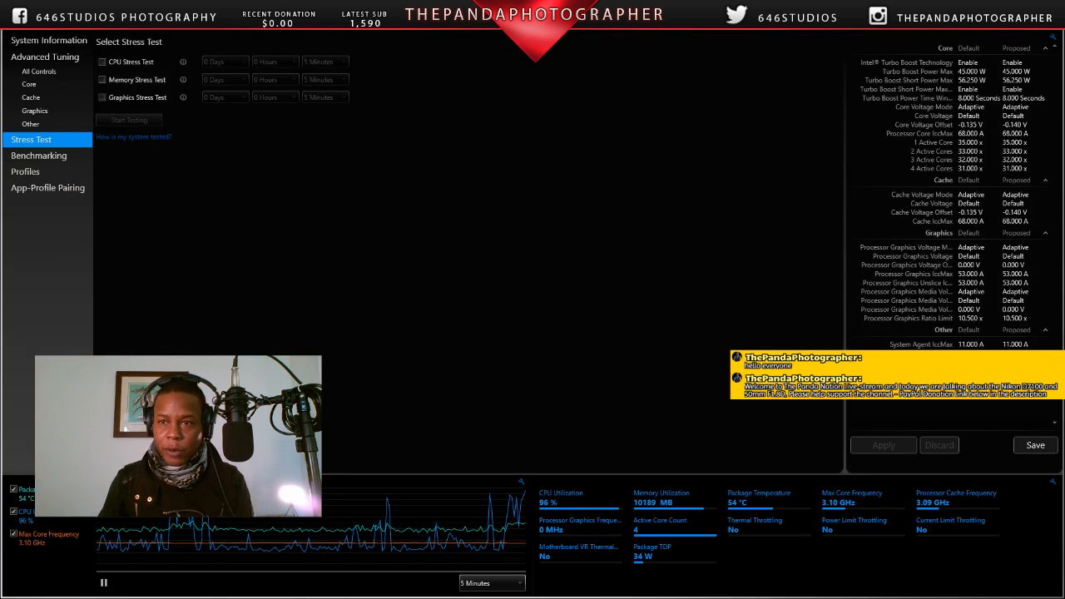
{"action": "key", "text": "alt+Tab"}
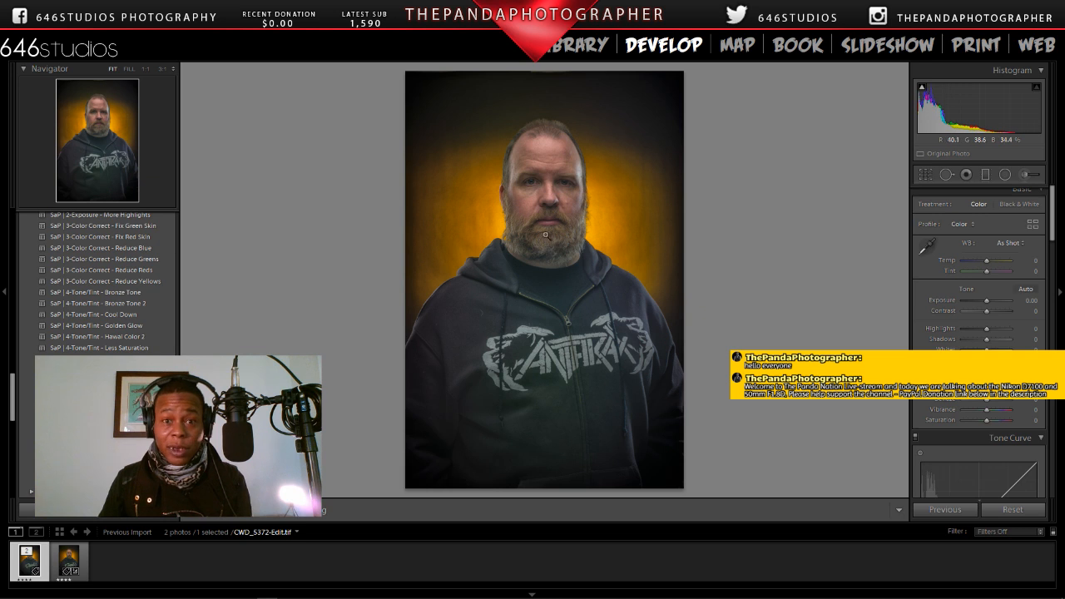
Step: Inspect the eyes and nose of the saved CWD_5372-Edit.tif at 1:1
{"action": "left_click", "coordinate": [550, 176]}
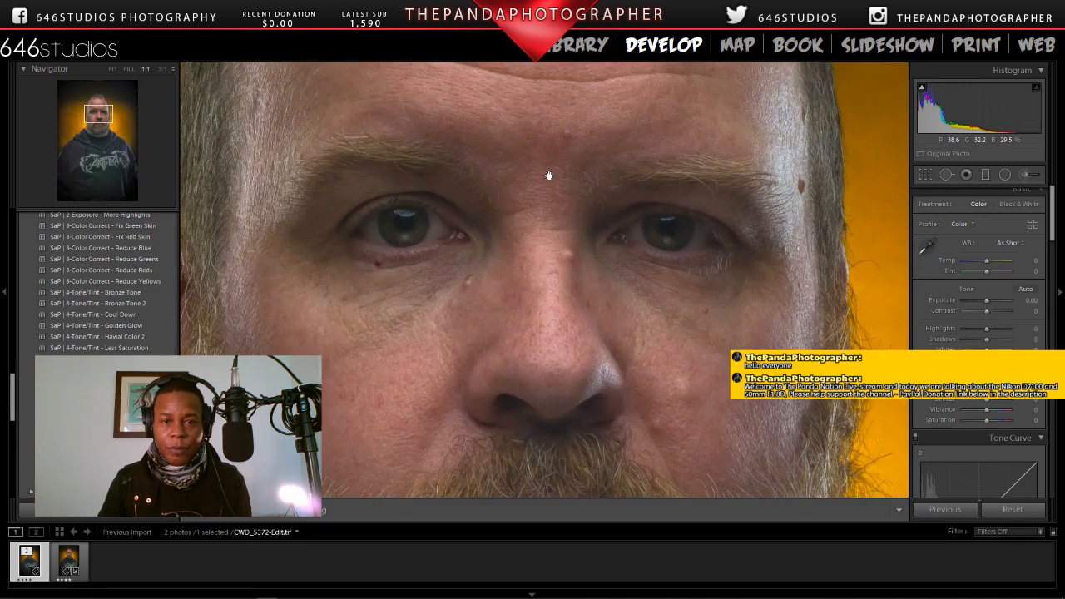
{"action": "left_click_drag", "start_coordinate": [549, 174], "coordinate": [592, 182]}
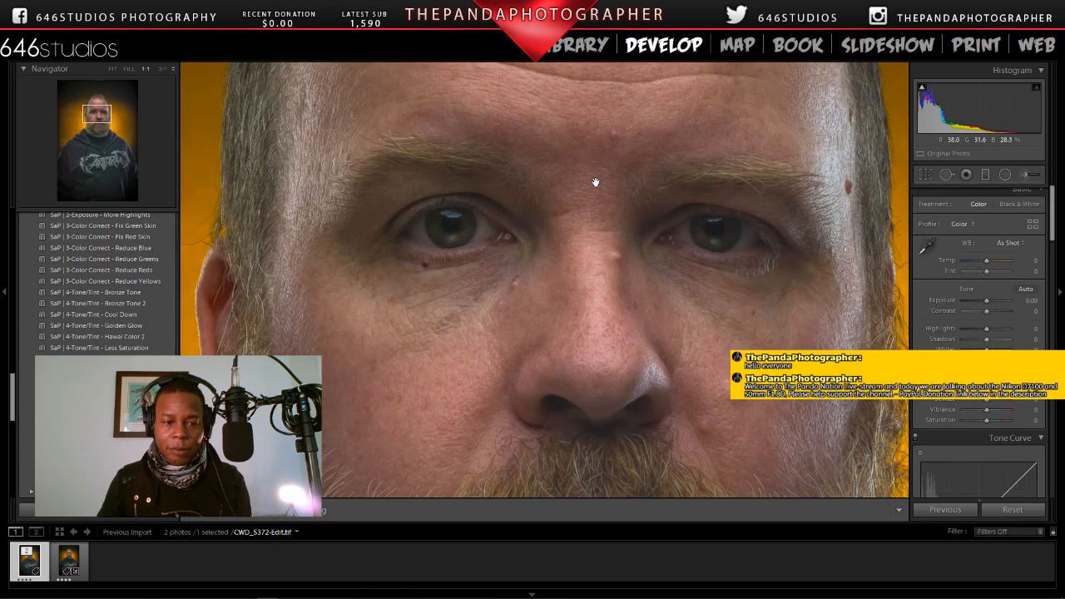
{"action": "left_click", "coordinate": [594, 182]}
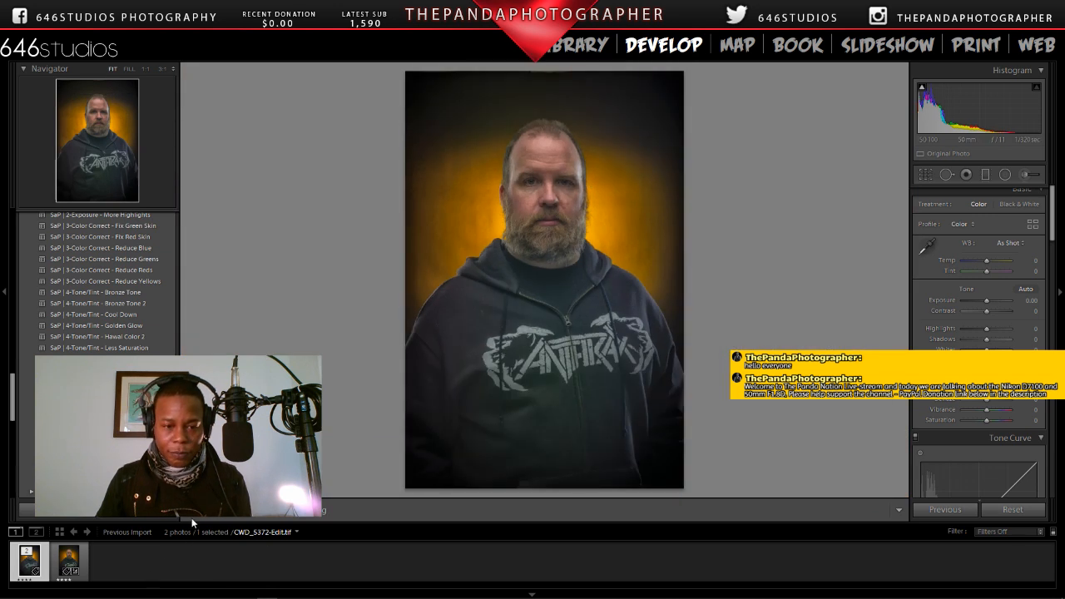
Step: Reset the develop settings of CWD_5372.NEF and compare it with CWD_5372-Edit.tif
{"action": "left_click", "coordinate": [67, 562]}
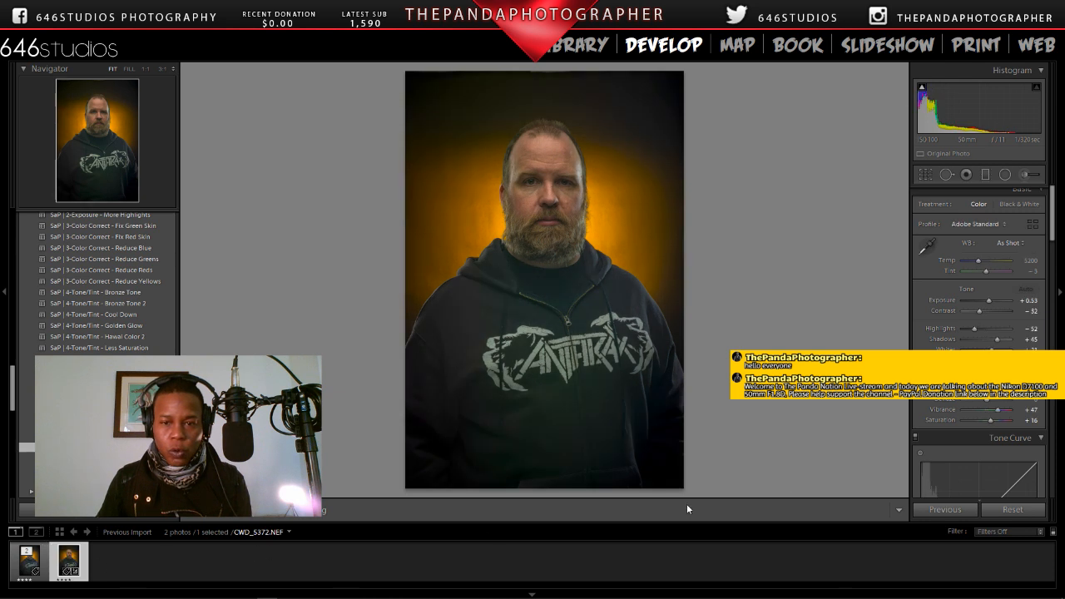
{"action": "left_click", "coordinate": [1025, 515]}
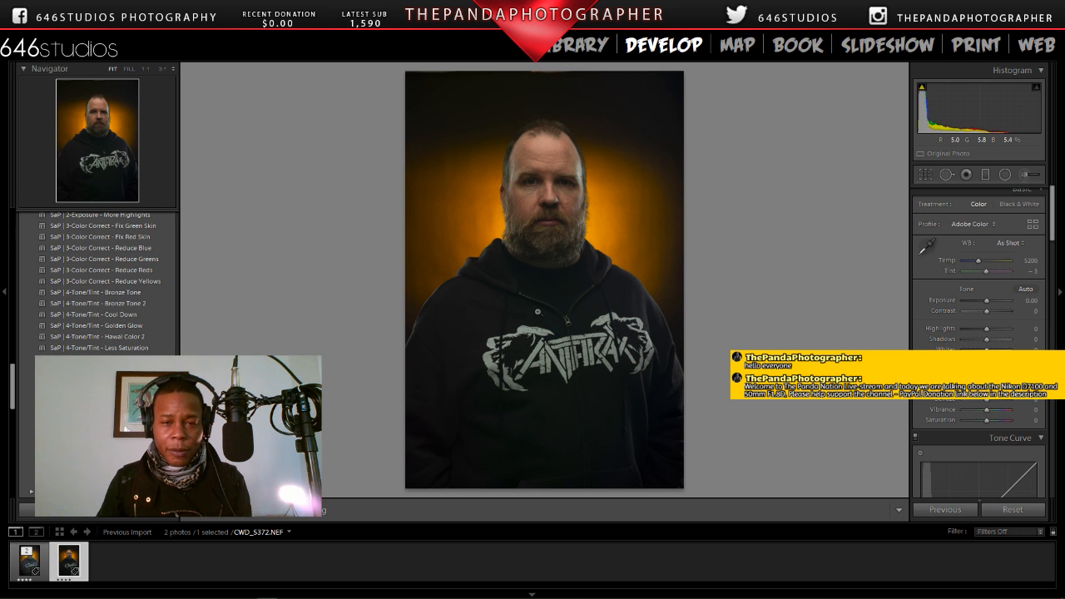
{"action": "left_click", "coordinate": [27, 561]}
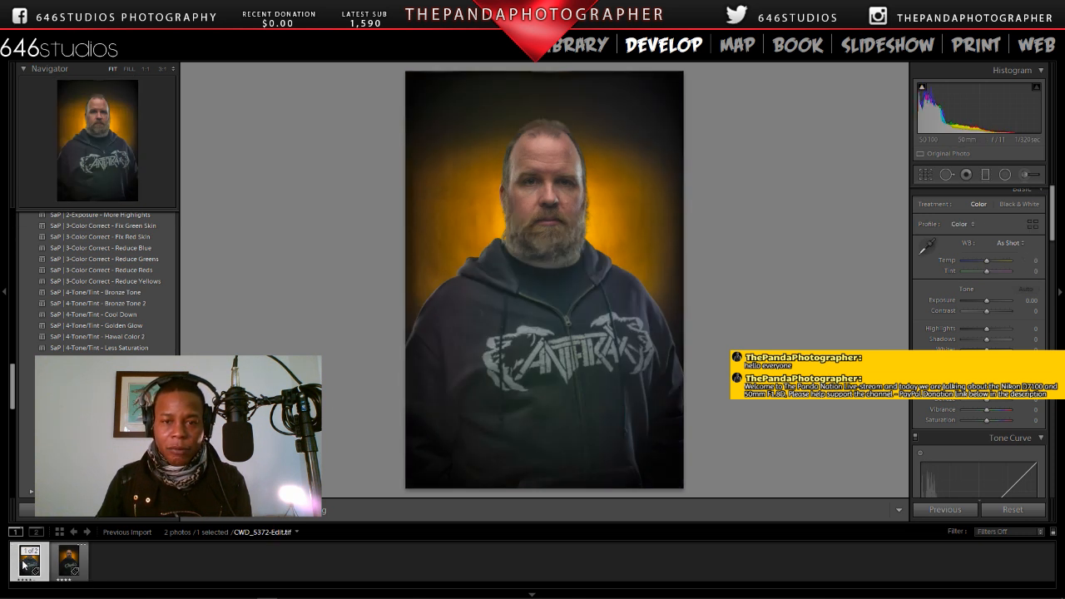
Step: Examine the upper face in CWD_5372-Edit.tif at 1:1 and return to the whole portrait
{"action": "left_click", "coordinate": [550, 201]}
{"action": "left_click_drag", "start_coordinate": [549, 203], "coordinate": [590, 360]}
{"action": "left_click", "coordinate": [585, 340]}
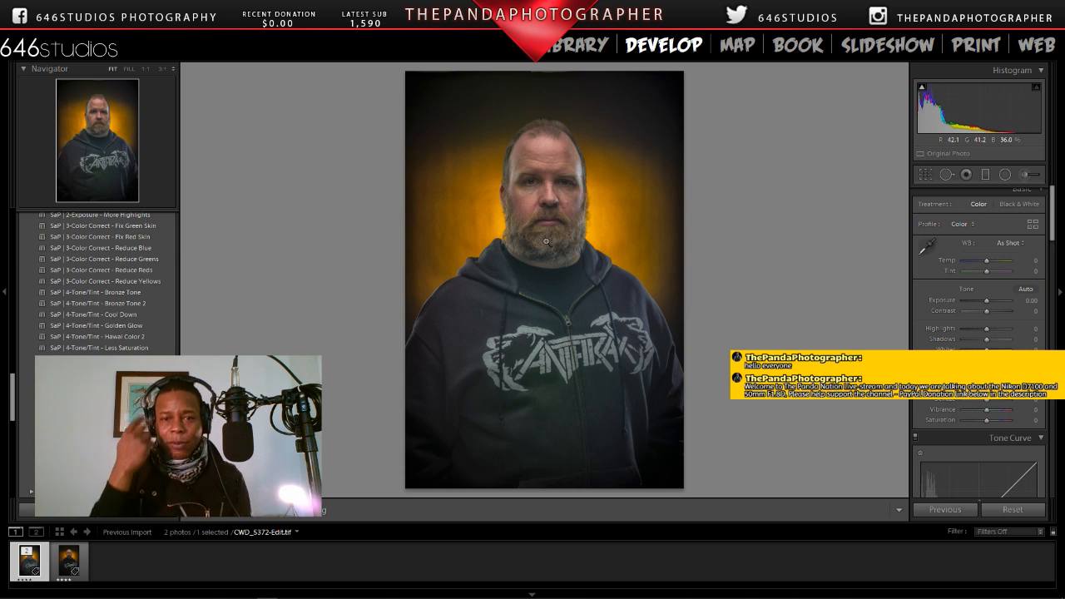
Step: Heal two blemishes on the cheek, one beside the nose and one on the nose bridge with the Spot Removal tool at 1:1
{"action": "left_click", "coordinate": [557, 200]}
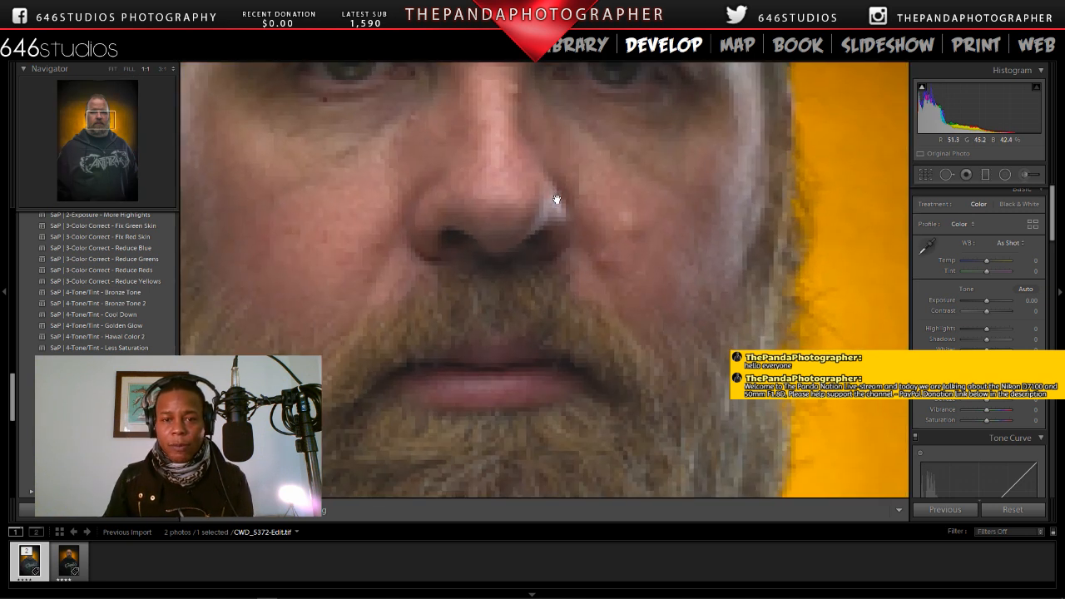
{"action": "left_click", "coordinate": [946, 174]}
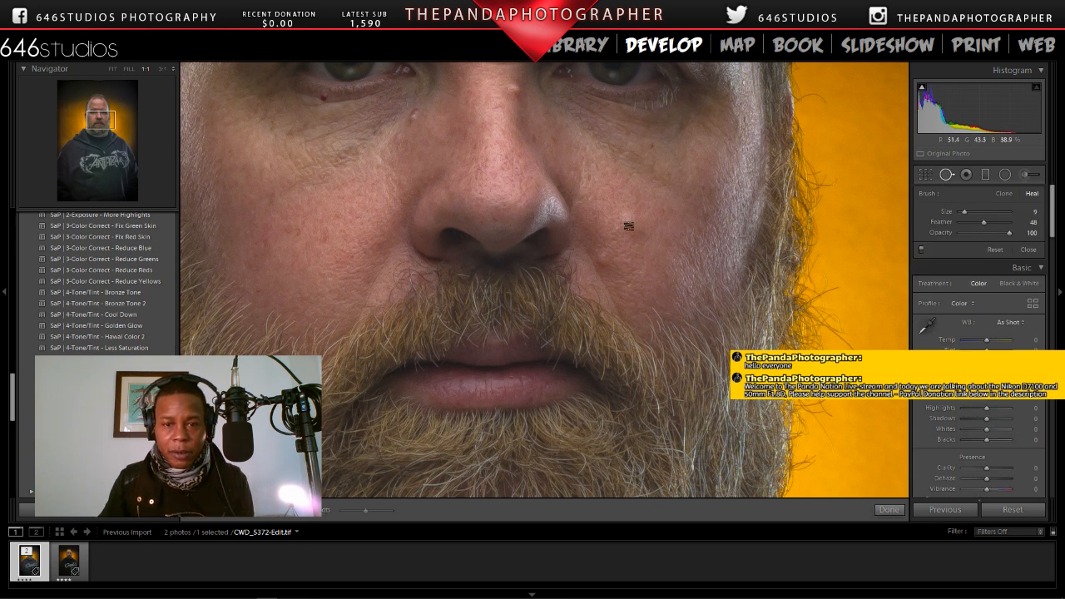
{"action": "scroll", "coordinate": [629, 227], "scroll_direction": "up", "scroll_amount": 5}
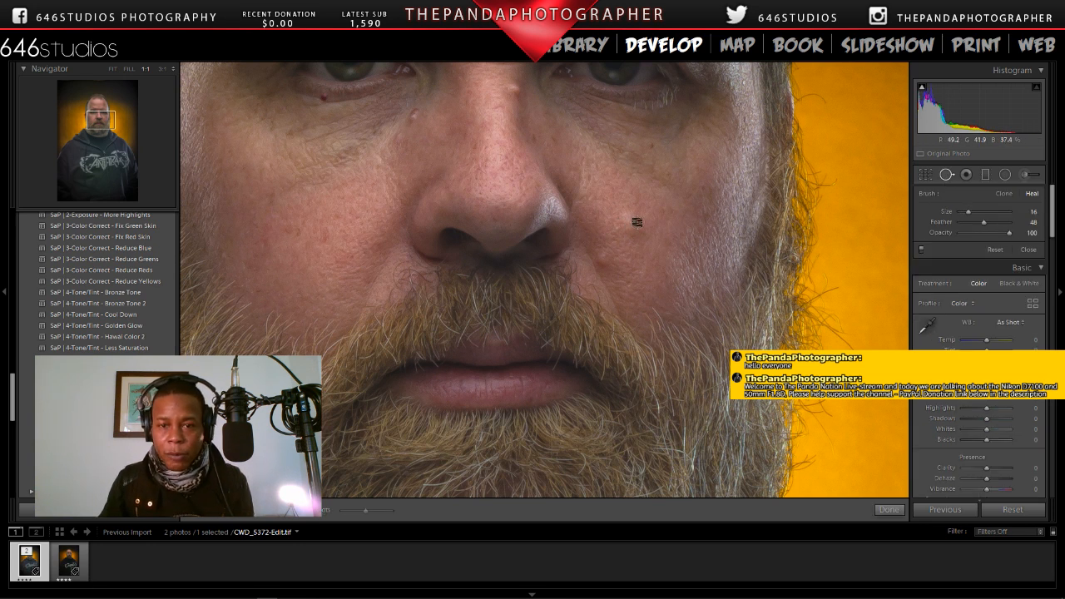
{"action": "left_click", "coordinate": [603, 259]}
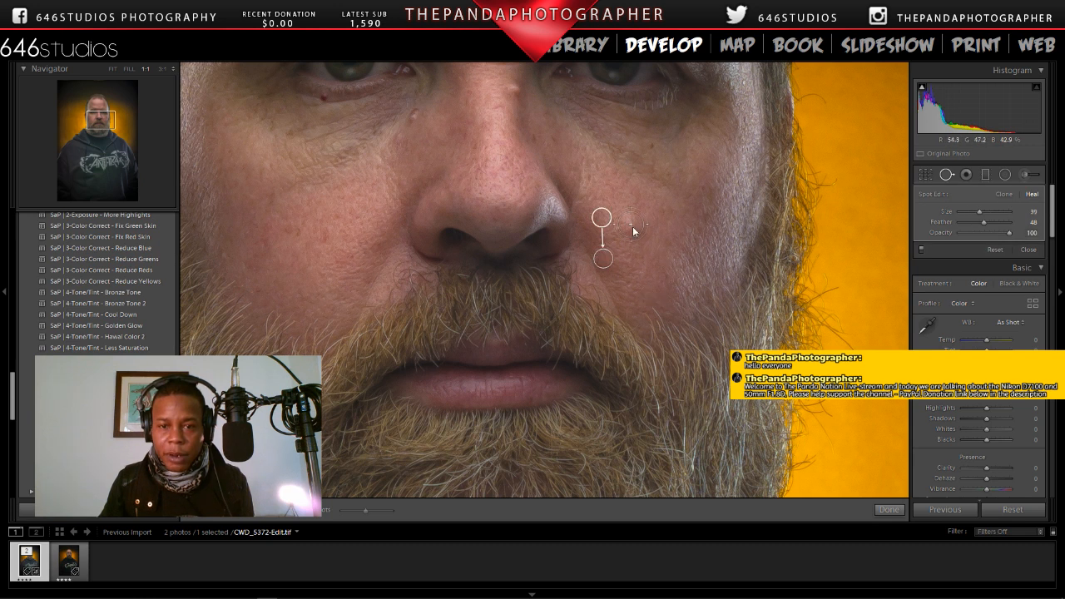
{"action": "left_click", "coordinate": [644, 293]}
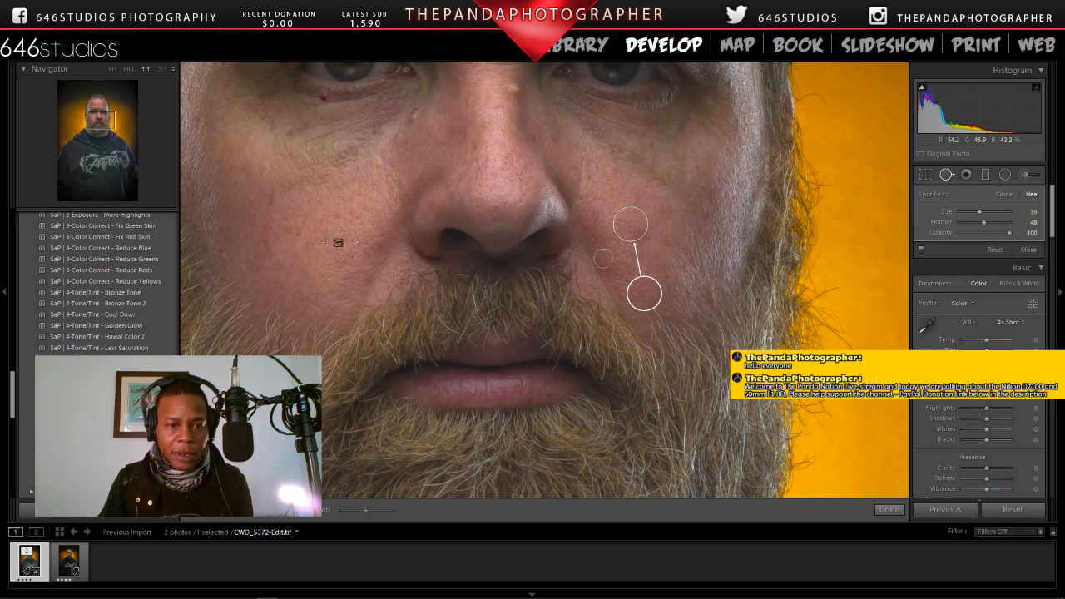
{"action": "left_click", "coordinate": [414, 112]}
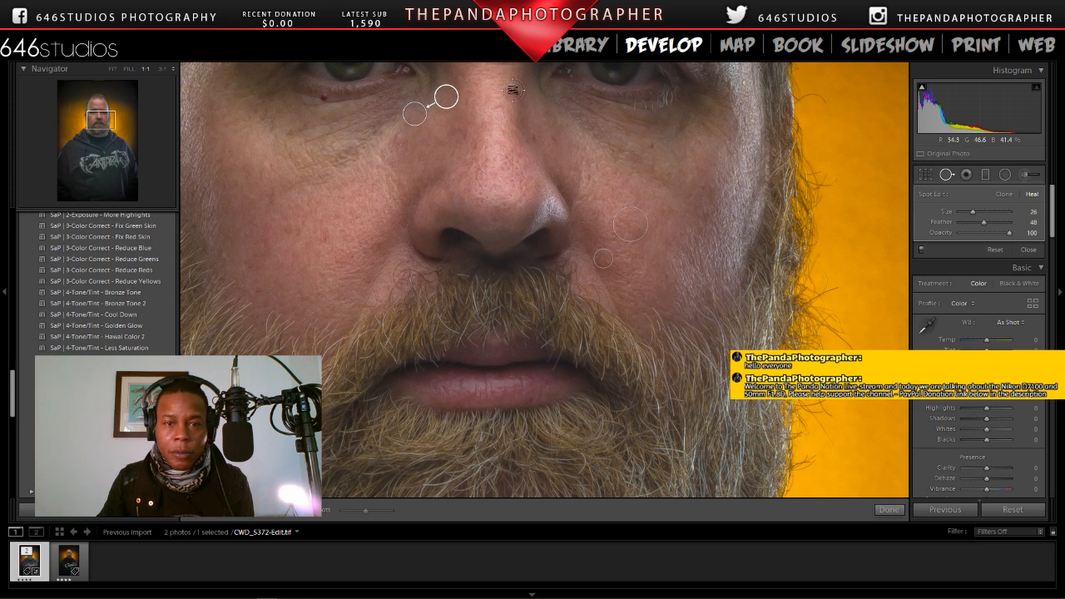
{"action": "left_click", "coordinate": [514, 90]}
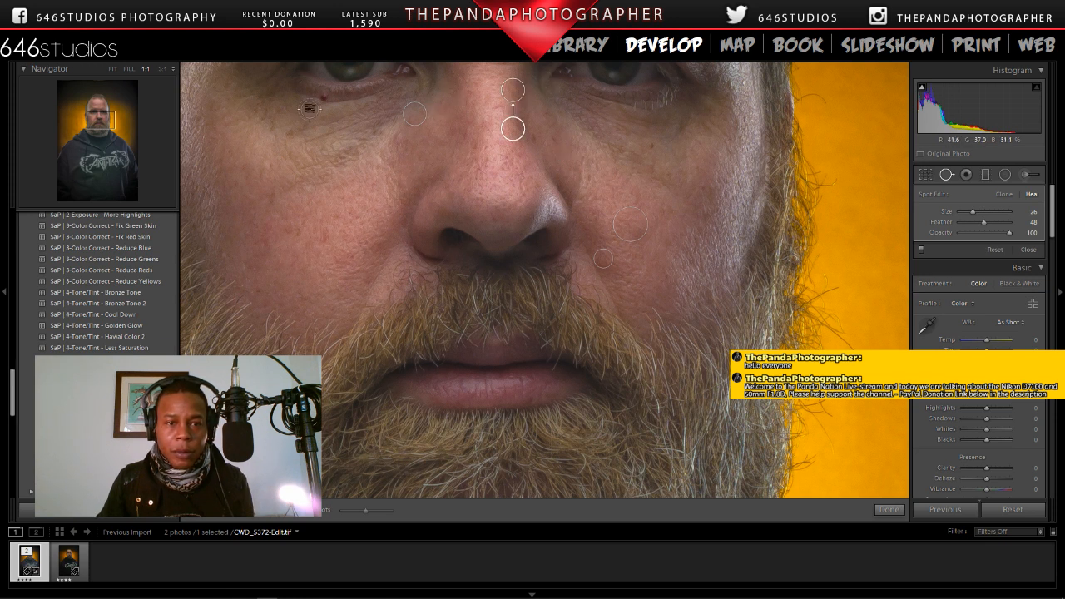
Step: Heal the dark red spot below the eye at 3:1 with a size 17 healing spot
{"action": "left_click", "coordinate": [164, 71]}
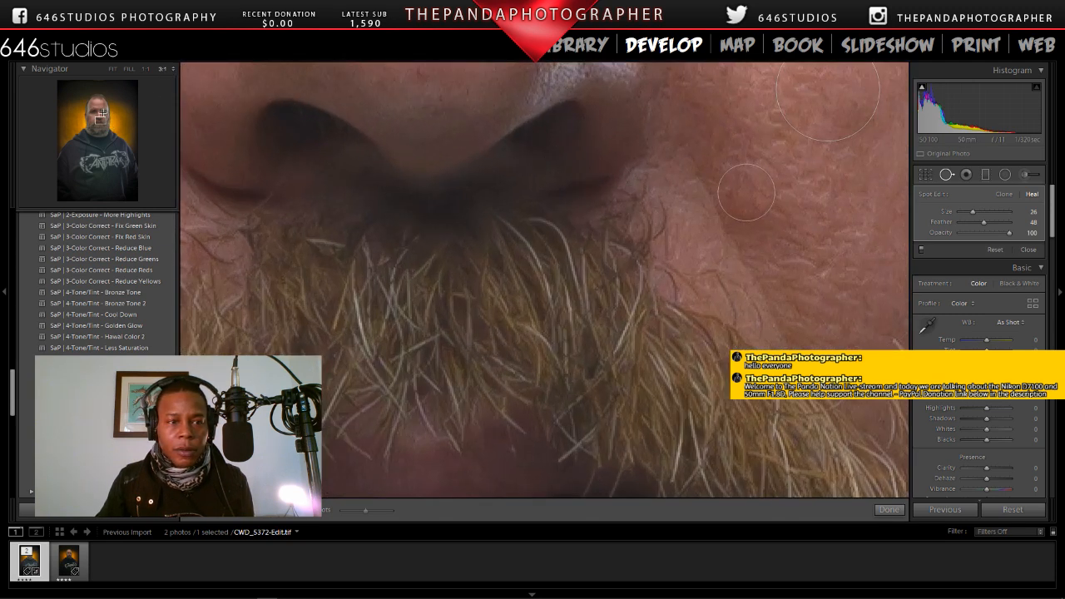
{"action": "left_click_drag", "start_coordinate": [100, 115], "coordinate": [98, 110]}
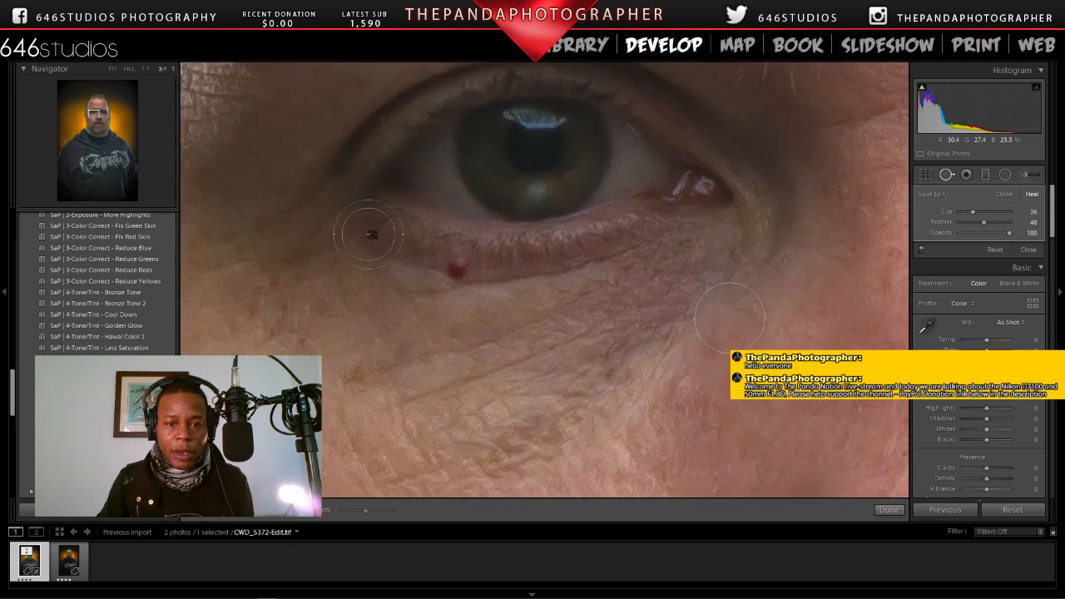
{"action": "left_click", "coordinate": [456, 269]}
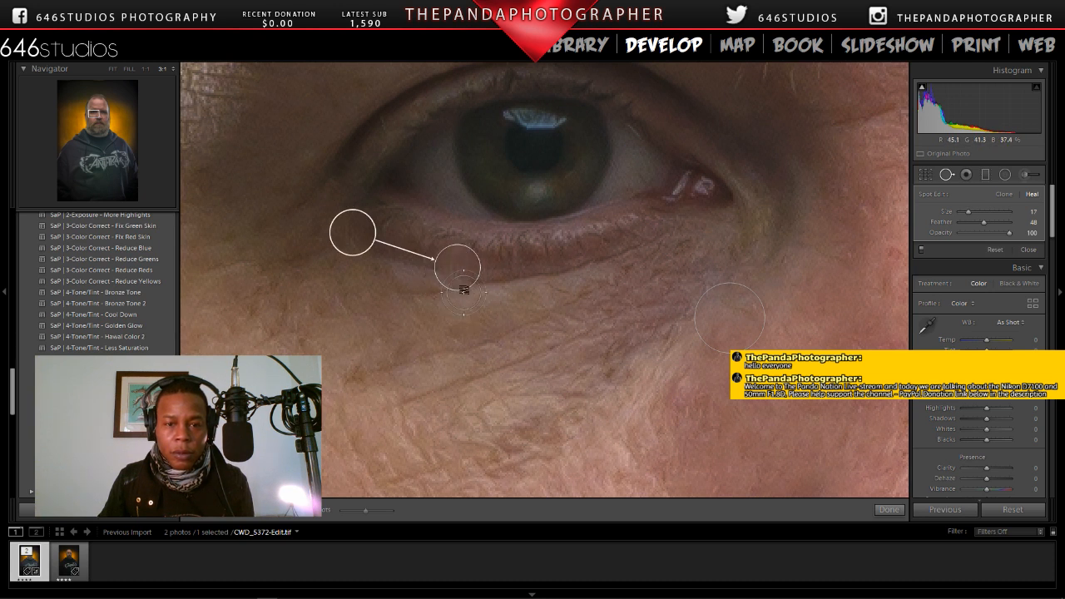
Step: Move the under-eye healing spot's source closer and heal the red mark above the eyebrow with a size 16 spot
{"action": "left_click_drag", "start_coordinate": [350, 233], "coordinate": [377, 252]}
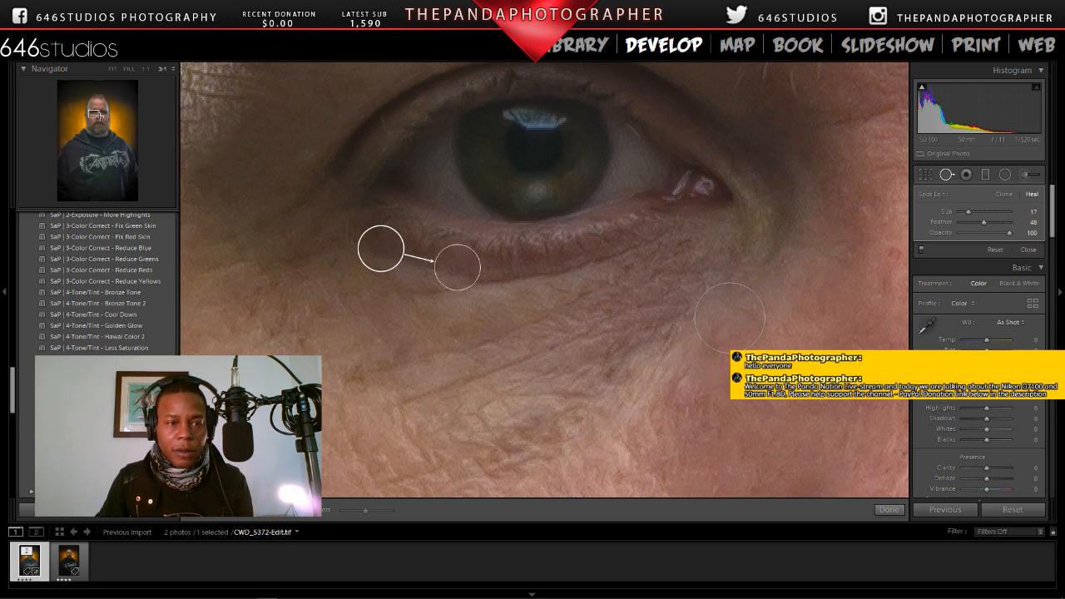
{"action": "left_click_drag", "start_coordinate": [94, 111], "coordinate": [101, 109]}
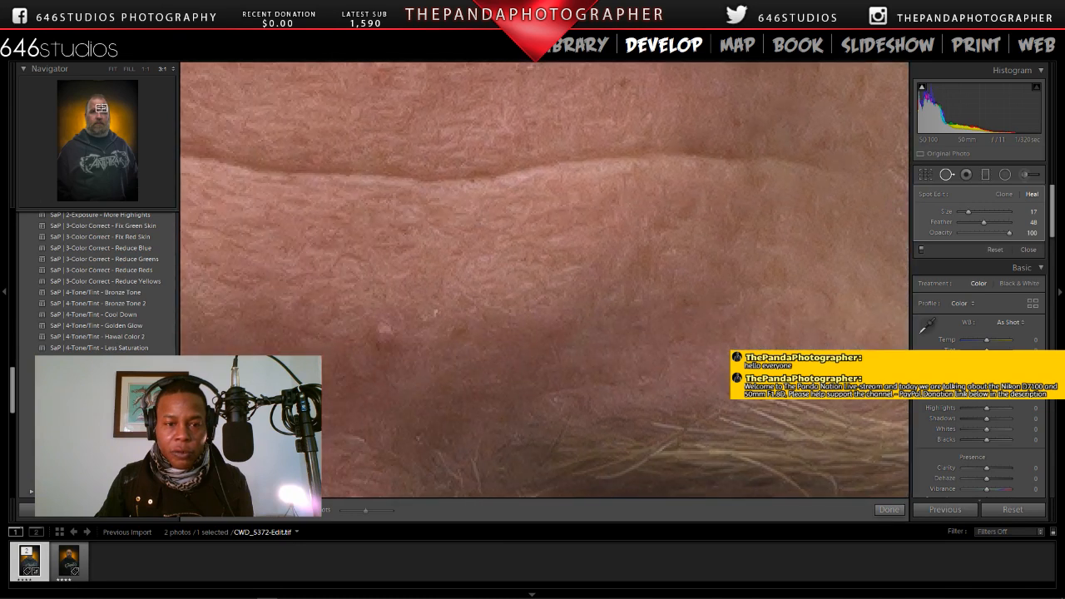
{"action": "left_click", "coordinate": [380, 337]}
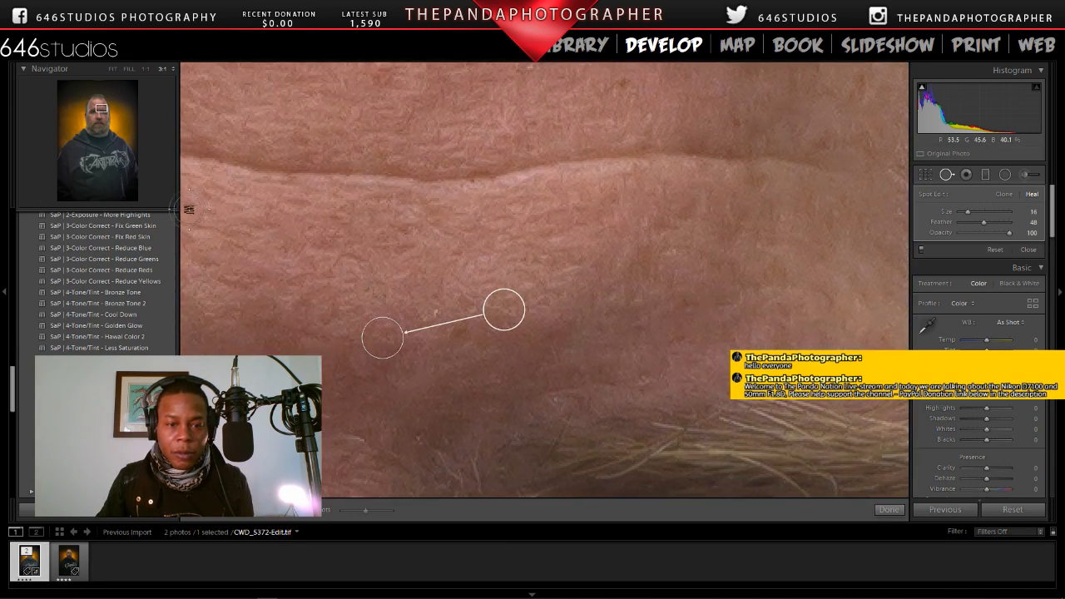
Step: Heal one spot below the subject's left eye and another beside the nose with size 11 healing spots
{"action": "left_click_drag", "start_coordinate": [100, 108], "coordinate": [102, 115]}
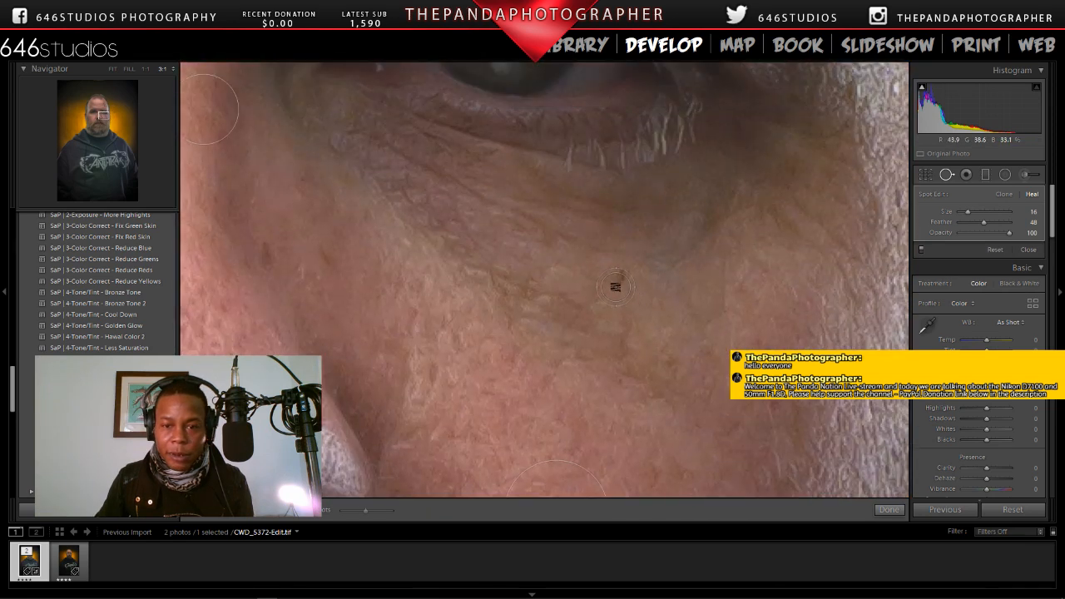
{"action": "scroll", "coordinate": [620, 278], "scroll_direction": "down", "scroll_amount": 5}
{"action": "left_click", "coordinate": [622, 275]}
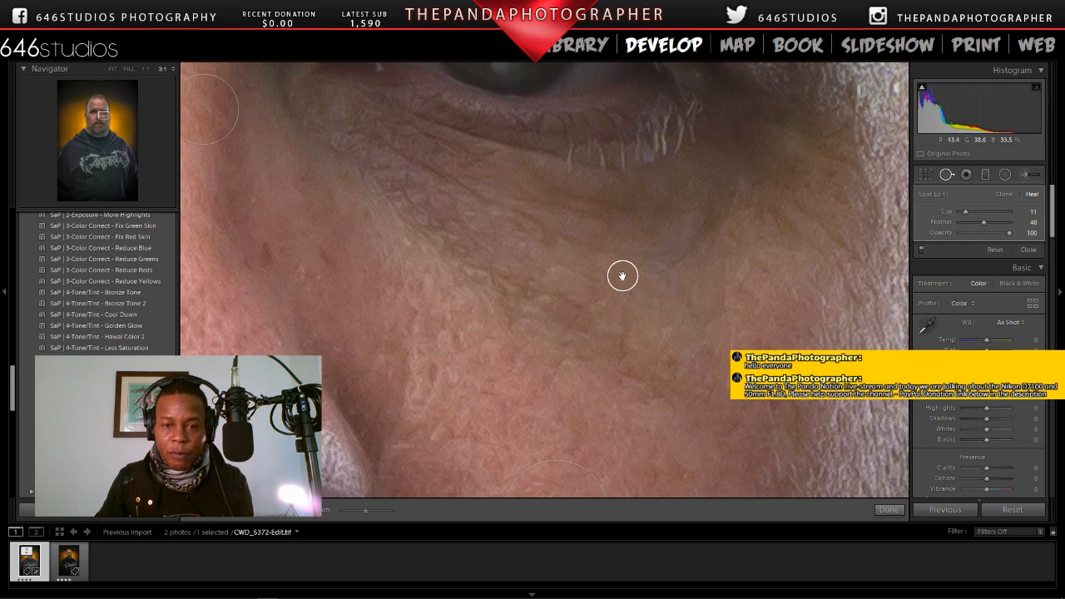
{"action": "left_click", "coordinate": [267, 249]}
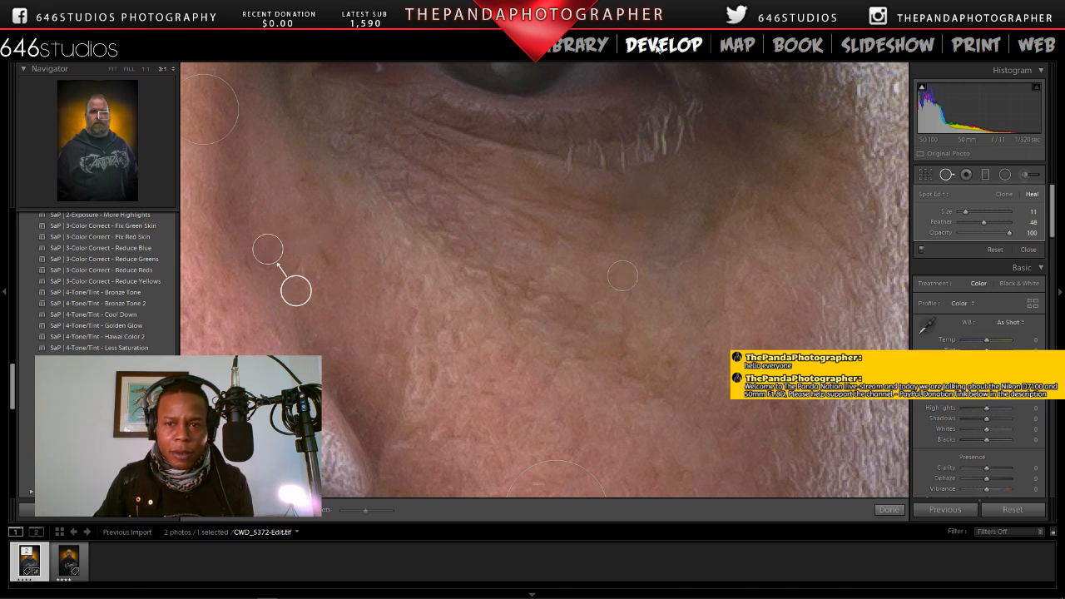
Step: Return to the whole portrait, finish spot removal and compare CWD_5372-Edit.tif with CWD_5372.NEF
{"action": "left_click", "coordinate": [117, 70]}
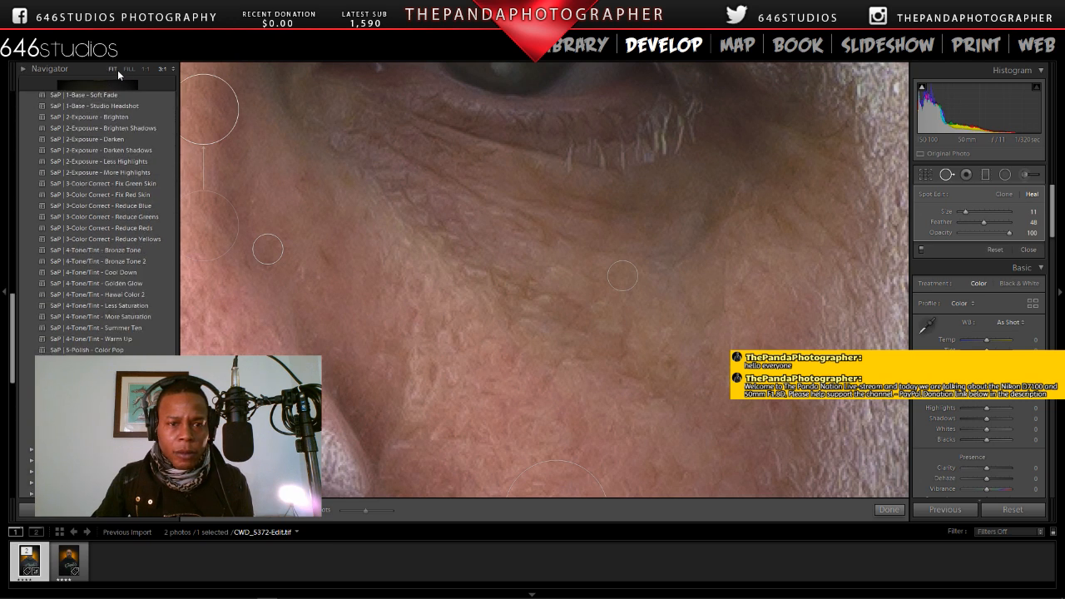
{"action": "left_click", "coordinate": [117, 70]}
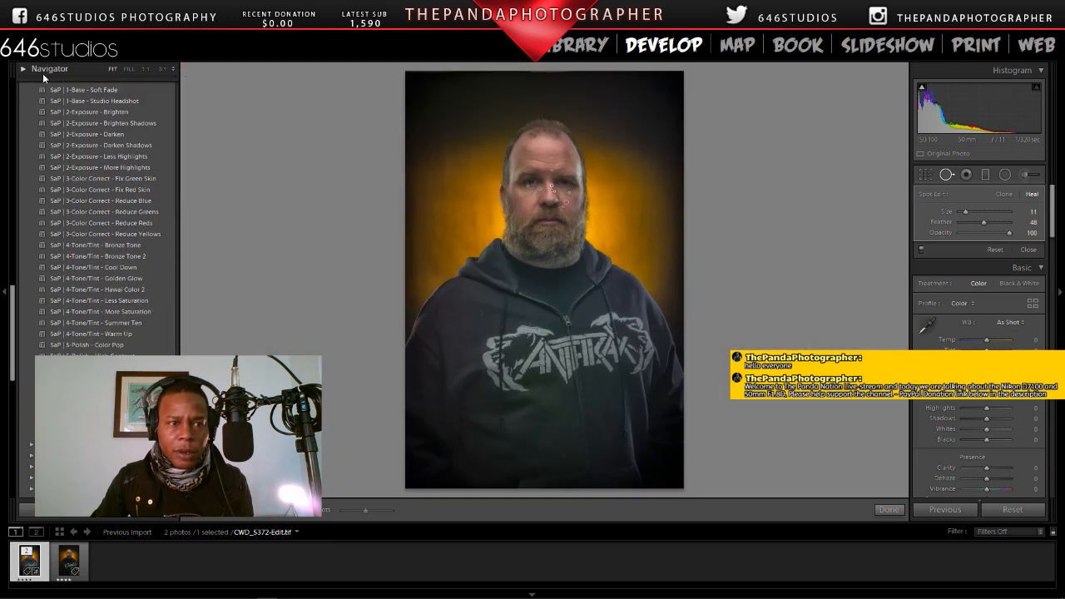
{"action": "left_click", "coordinate": [46, 69]}
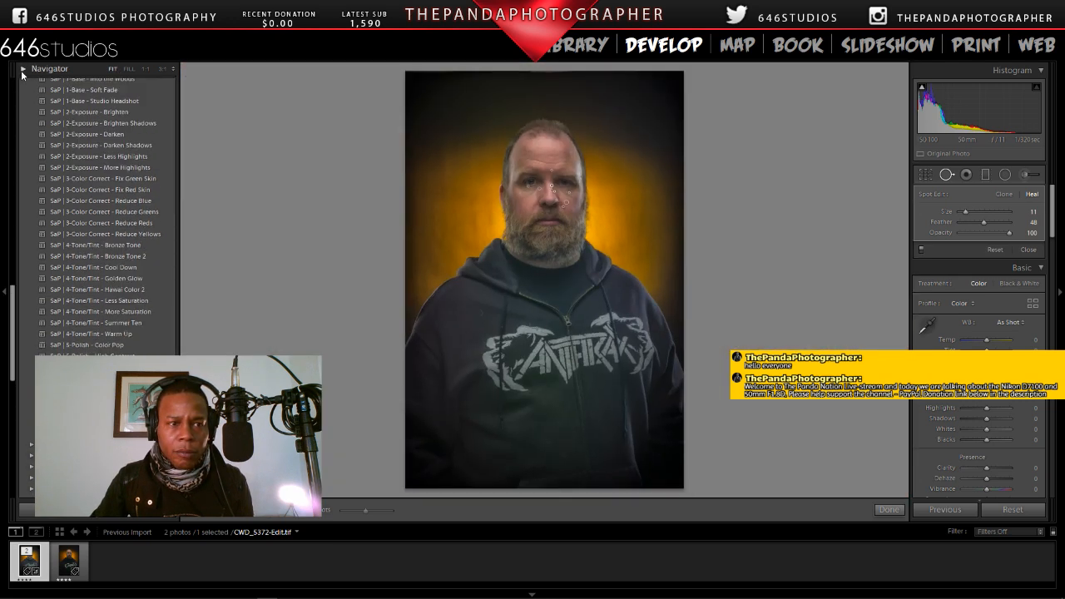
{"action": "left_click", "coordinate": [889, 509]}
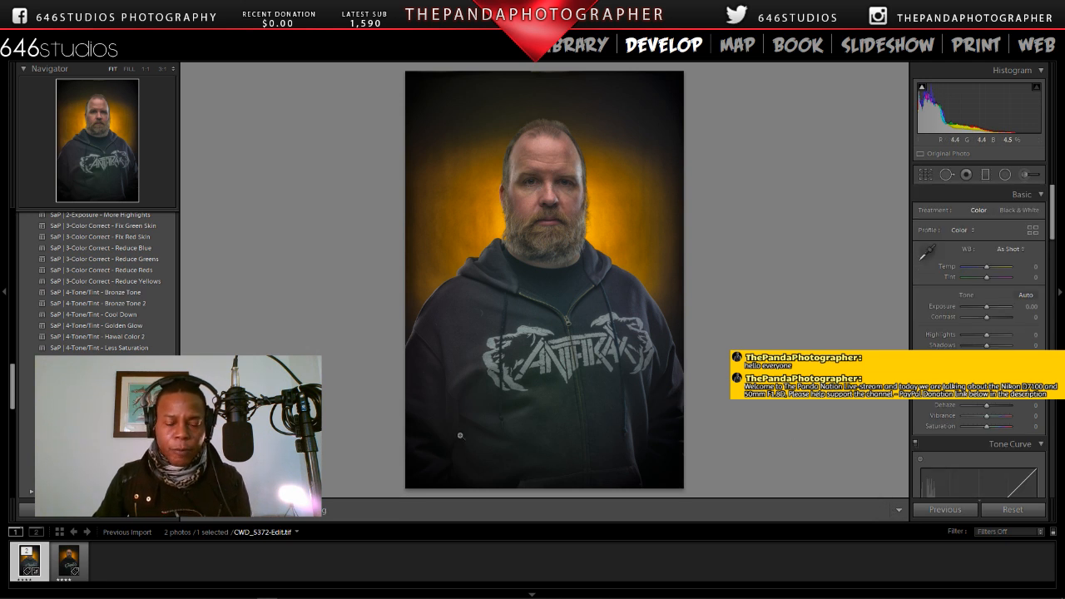
{"action": "left_click", "coordinate": [69, 561]}
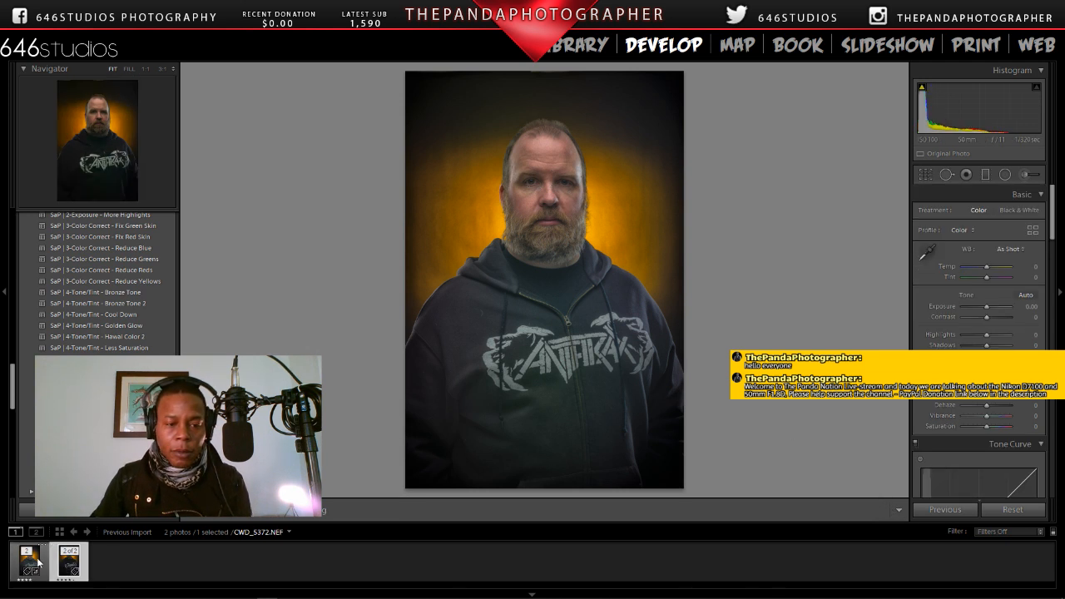
{"action": "left_click", "coordinate": [28, 562]}
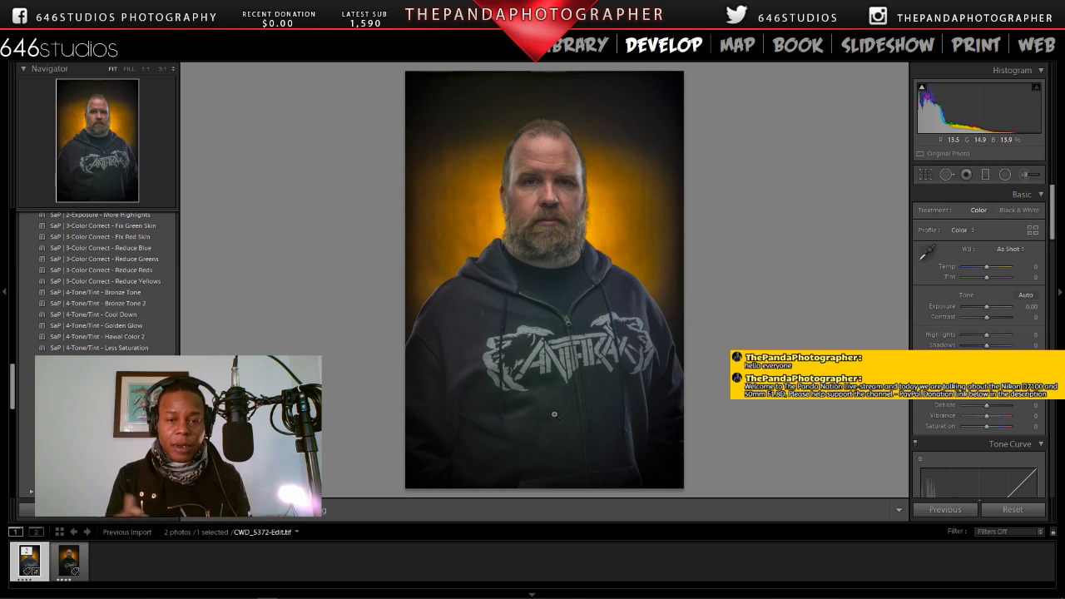
Step: Heal the two brown marks on the temple beside the eyebrow at 3:1 with size 22 healing spots
{"action": "left_click", "coordinate": [541, 172]}
{"action": "left_click_drag", "start_coordinate": [439, 179], "coordinate": [633, 353]}
{"action": "left_click_drag", "start_coordinate": [732, 286], "coordinate": [582, 346]}
{"action": "left_click_drag", "start_coordinate": [736, 254], "coordinate": [606, 349]}
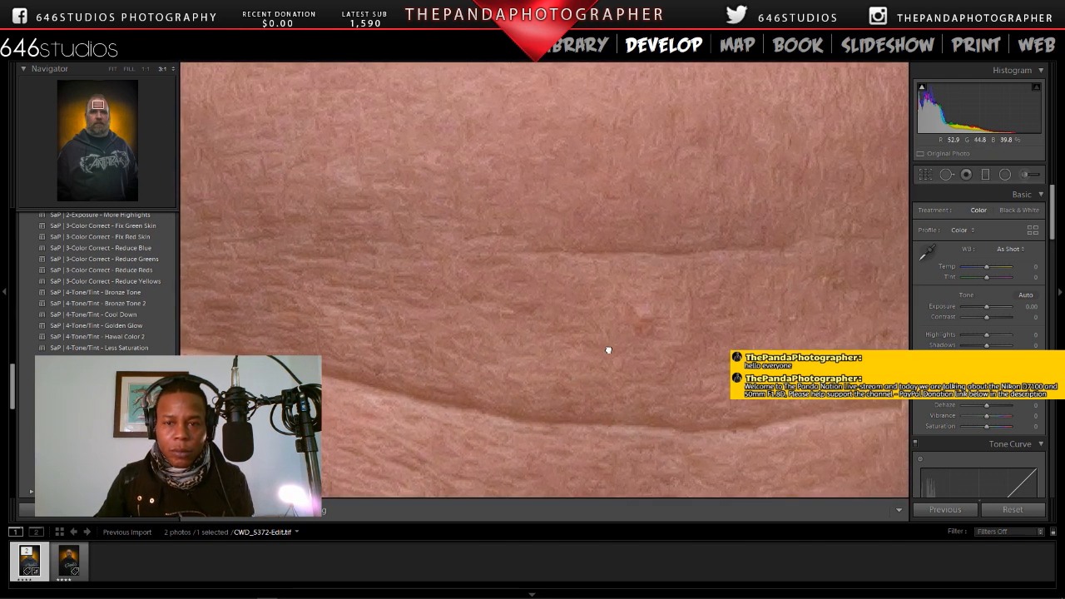
{"action": "left_click_drag", "start_coordinate": [865, 149], "coordinate": [653, 247]}
{"action": "left_click_drag", "start_coordinate": [774, 235], "coordinate": [480, 71]}
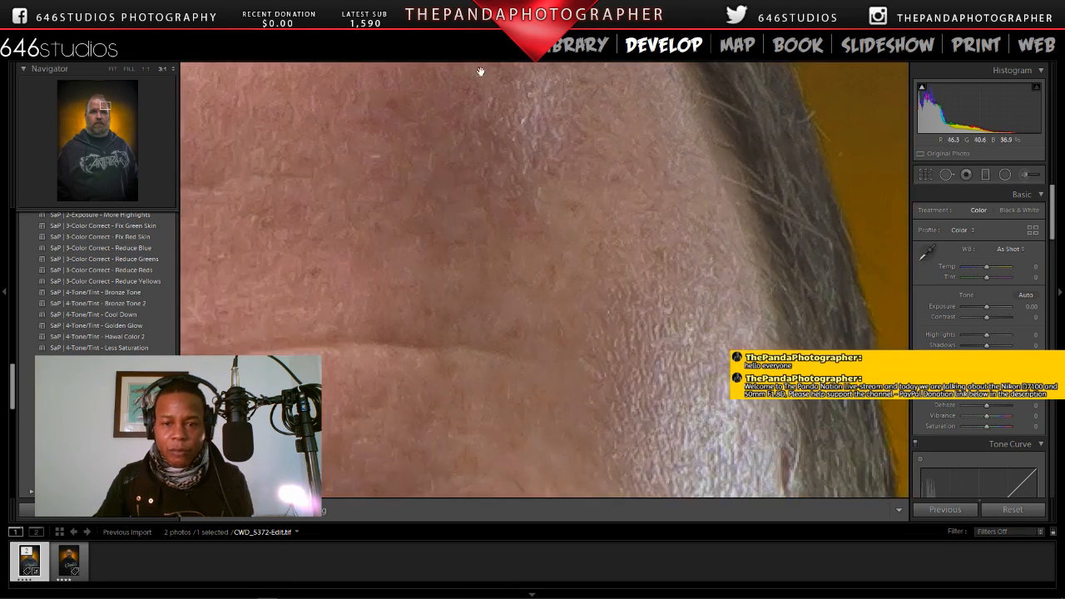
{"action": "left_click_drag", "start_coordinate": [593, 307], "coordinate": [486, 43]}
{"action": "left_click_drag", "start_coordinate": [523, 271], "coordinate": [509, 192]}
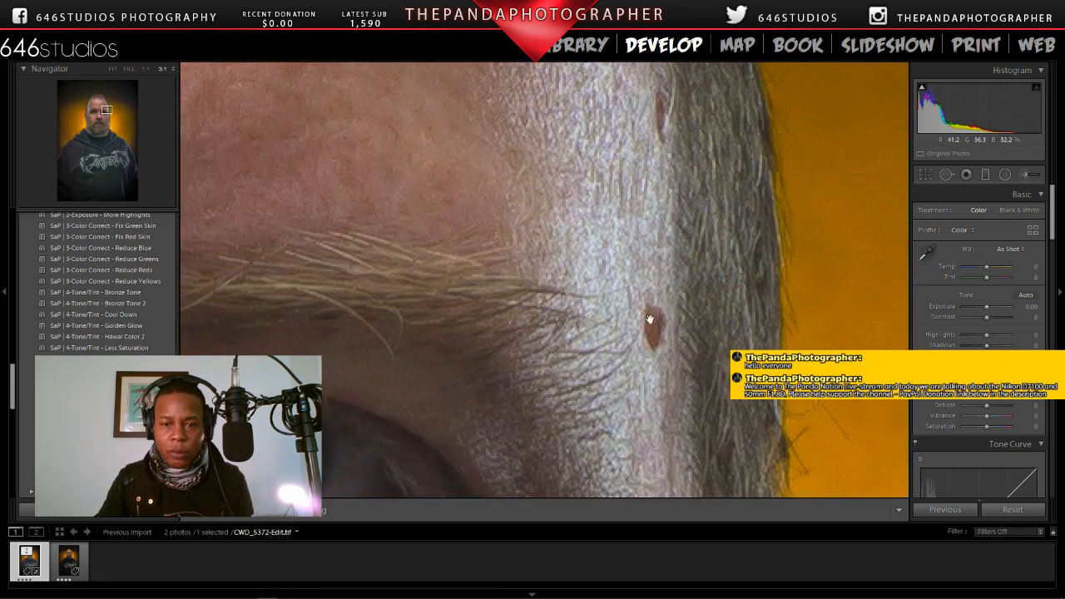
{"action": "left_click", "coordinate": [946, 174]}
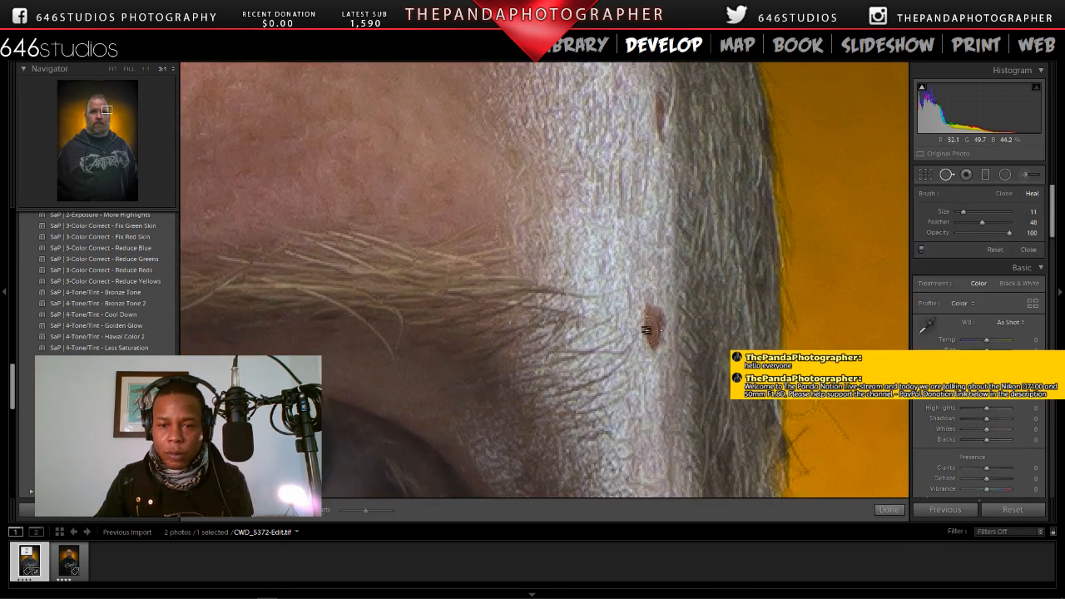
{"action": "scroll", "coordinate": [649, 328], "scroll_direction": "up", "scroll_amount": 2}
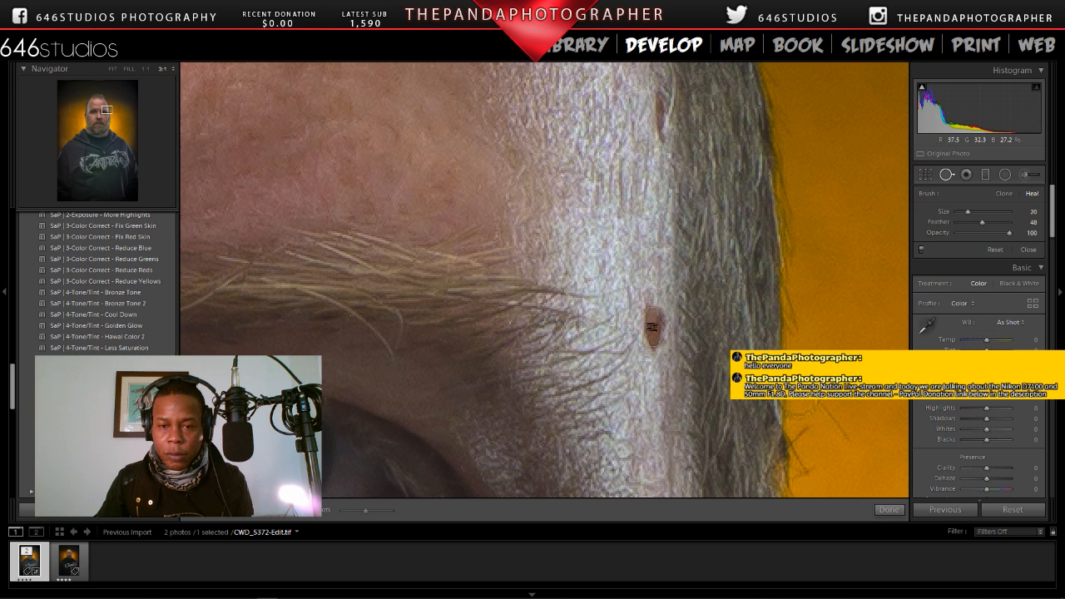
{"action": "scroll", "coordinate": [652, 327], "scroll_direction": "up", "scroll_amount": 1}
{"action": "left_click", "coordinate": [648, 328]}
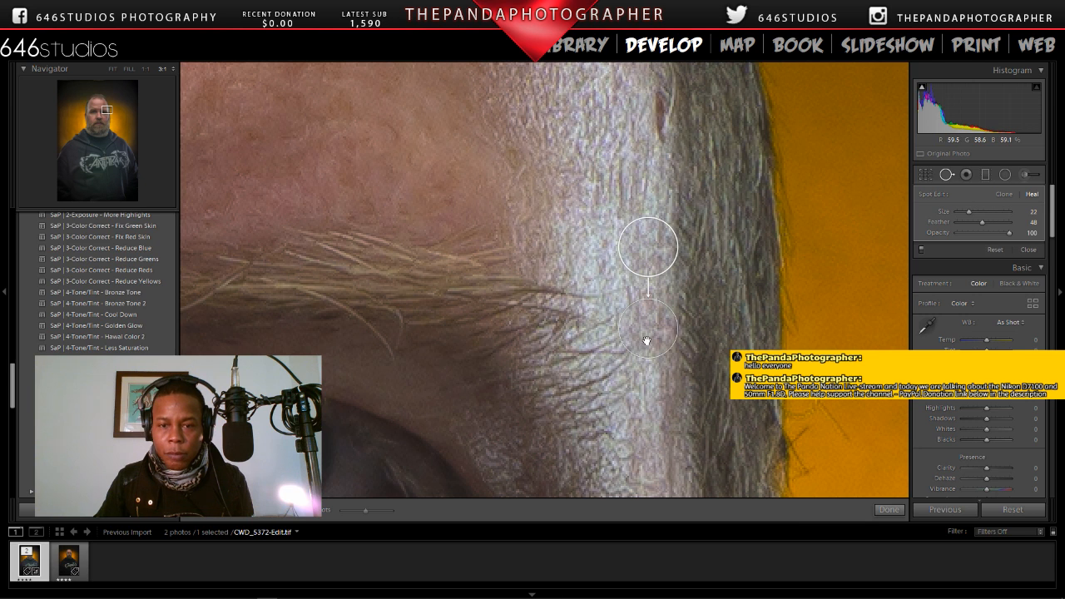
{"action": "left_click", "coordinate": [647, 124]}
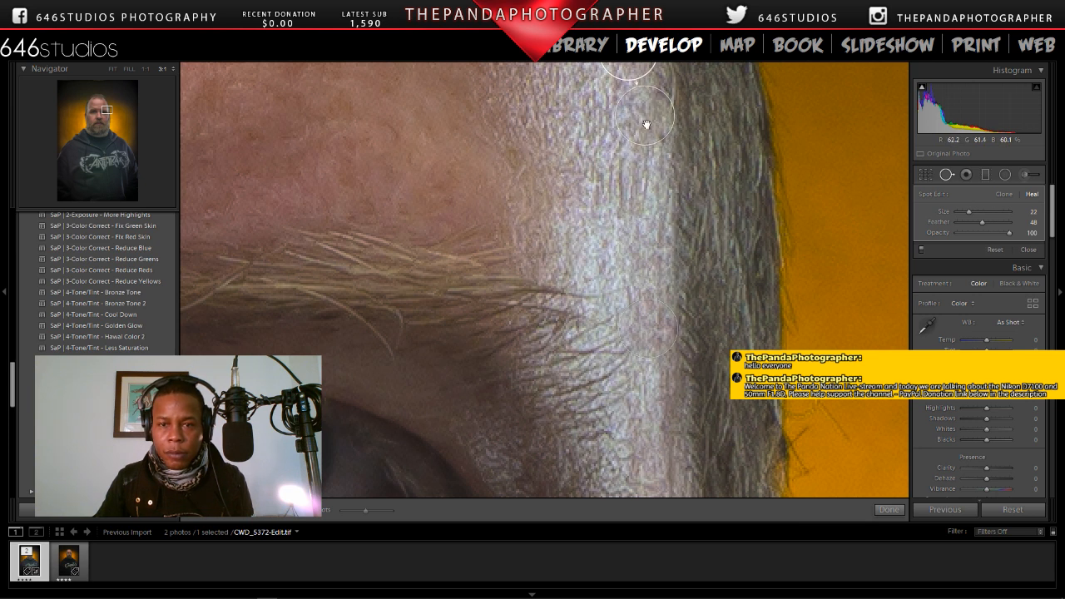
{"action": "left_click", "coordinate": [889, 510]}
{"action": "left_click", "coordinate": [601, 329]}
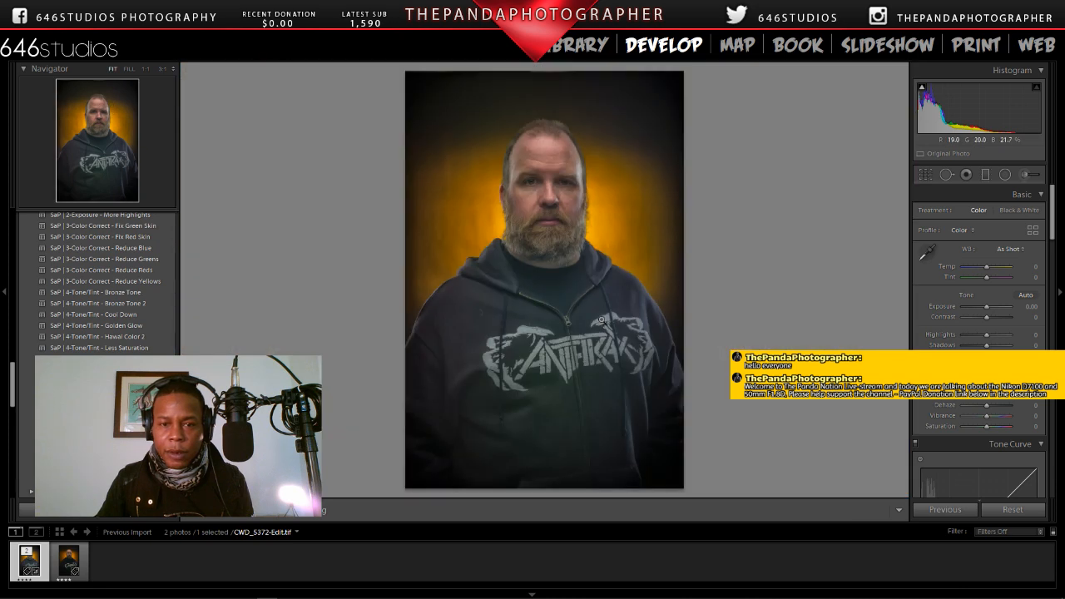
Step: Examine the cheeks, nose, beard edge and both eyes at 3:1 for remaining blemishes, and return to the whole portrait
{"action": "left_click", "coordinate": [577, 217]}
{"action": "left_click_drag", "start_coordinate": [525, 208], "coordinate": [649, 375]}
{"action": "left_click_drag", "start_coordinate": [560, 281], "coordinate": [675, 383]}
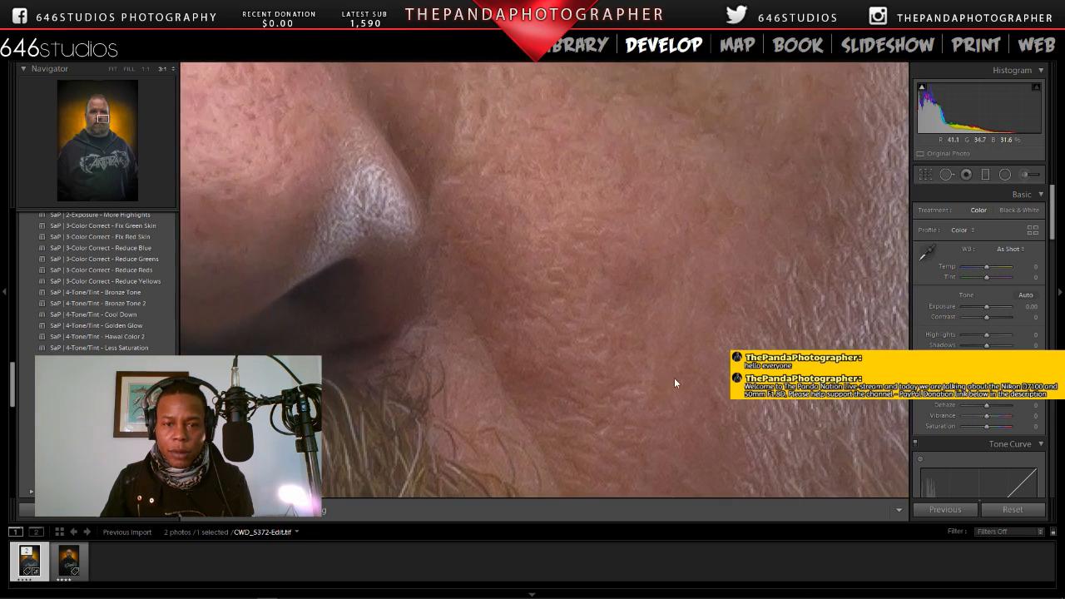
{"action": "left_click_drag", "start_coordinate": [499, 279], "coordinate": [651, 300]}
{"action": "left_click_drag", "start_coordinate": [374, 310], "coordinate": [667, 277]}
{"action": "left_click_drag", "start_coordinate": [400, 357], "coordinate": [551, 279]}
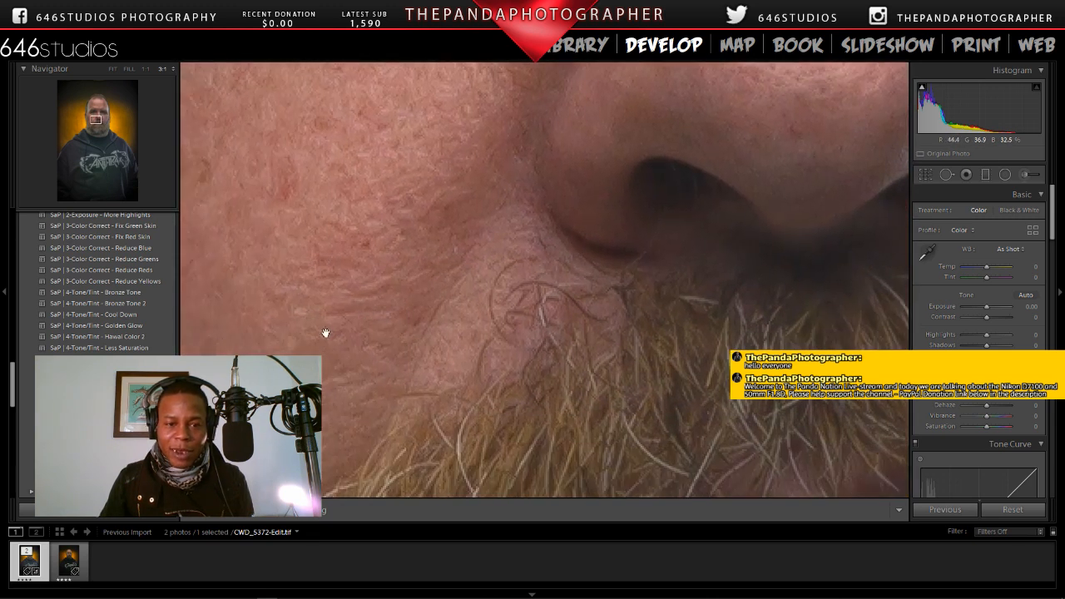
{"action": "left_click_drag", "start_coordinate": [326, 332], "coordinate": [584, 367]}
{"action": "left_click_drag", "start_coordinate": [488, 310], "coordinate": [530, 395]}
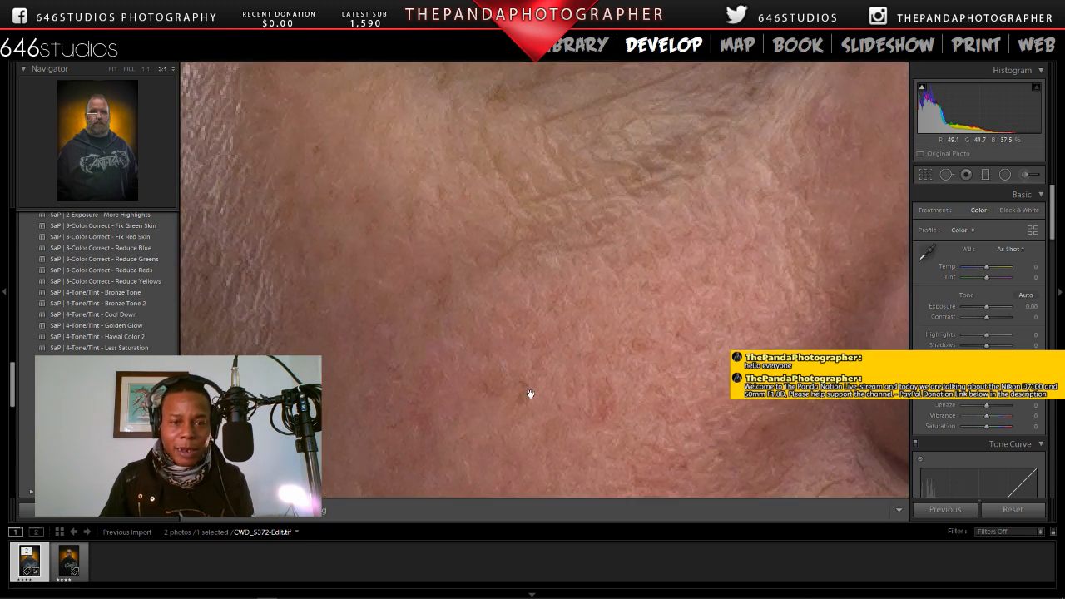
{"action": "left_click_drag", "start_coordinate": [617, 350], "coordinate": [396, 421]}
{"action": "left_click_drag", "start_coordinate": [567, 341], "coordinate": [419, 330]}
{"action": "left_click_drag", "start_coordinate": [600, 317], "coordinate": [372, 407]}
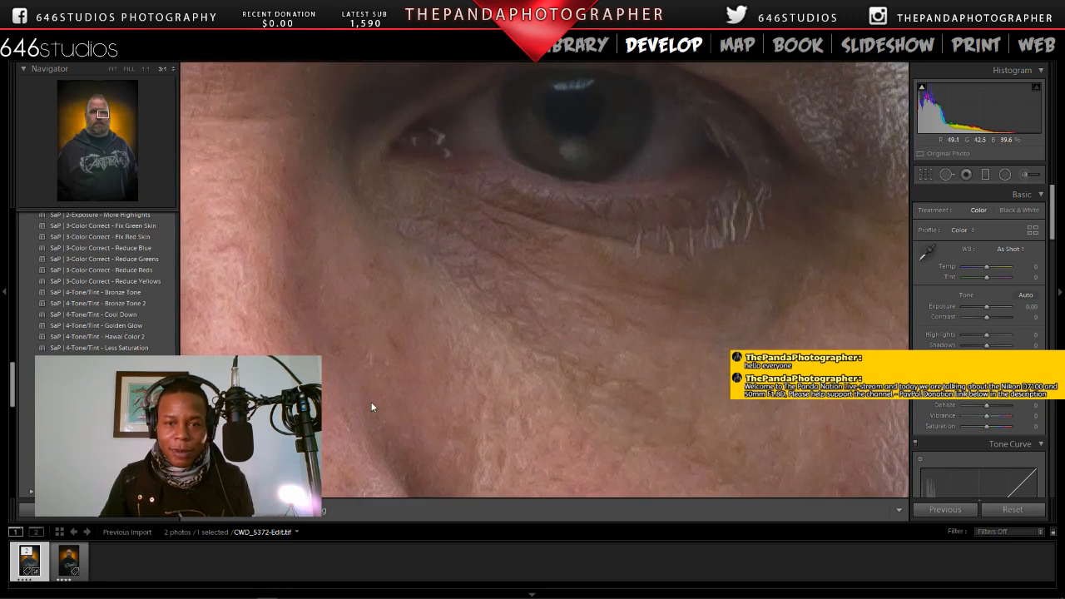
{"action": "left_click_drag", "start_coordinate": [367, 289], "coordinate": [483, 381]}
{"action": "left_click_drag", "start_coordinate": [346, 341], "coordinate": [668, 411]}
{"action": "left_click_drag", "start_coordinate": [303, 303], "coordinate": [632, 288]}
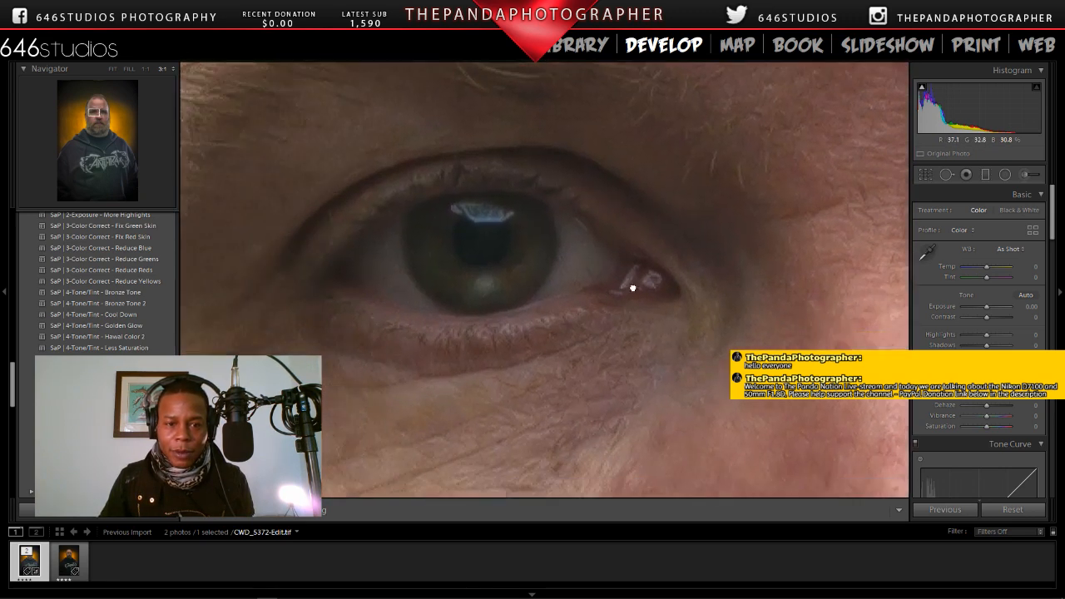
{"action": "left_click_drag", "start_coordinate": [511, 350], "coordinate": [634, 320]}
{"action": "left_click_drag", "start_coordinate": [457, 375], "coordinate": [525, 375]}
{"action": "key", "text": "ctrl+minus"}
{"action": "key", "text": "ctrl+minus"}
{"action": "key", "text": "ctrl+minus"}
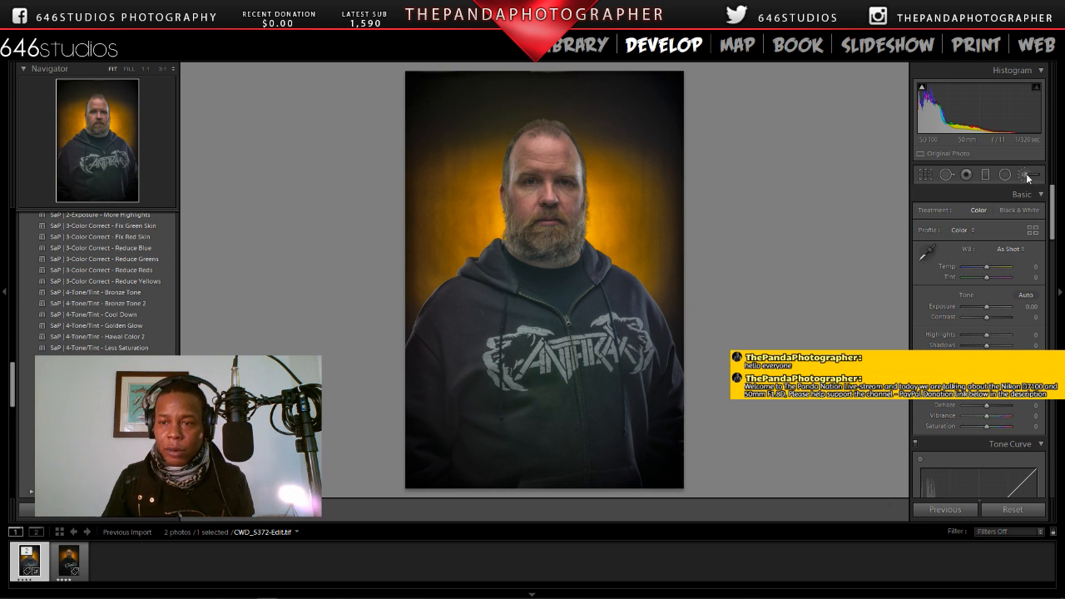
{"action": "key", "text": "k"}
{"action": "left_click", "coordinate": [1011, 213]}
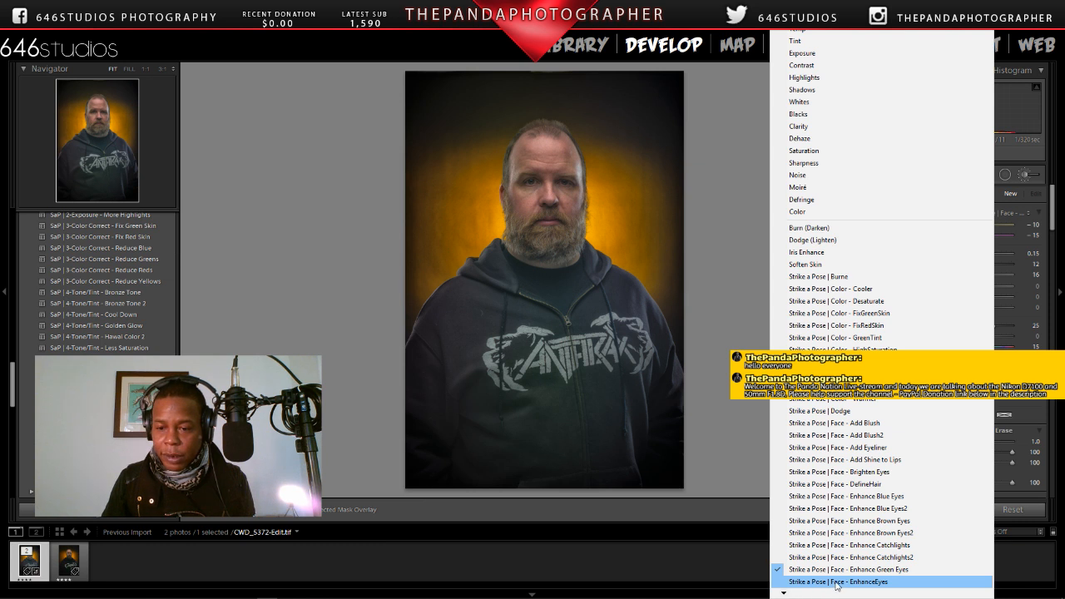
{"action": "left_click", "coordinate": [533, 178]}
{"action": "left_click", "coordinate": [533, 179]}
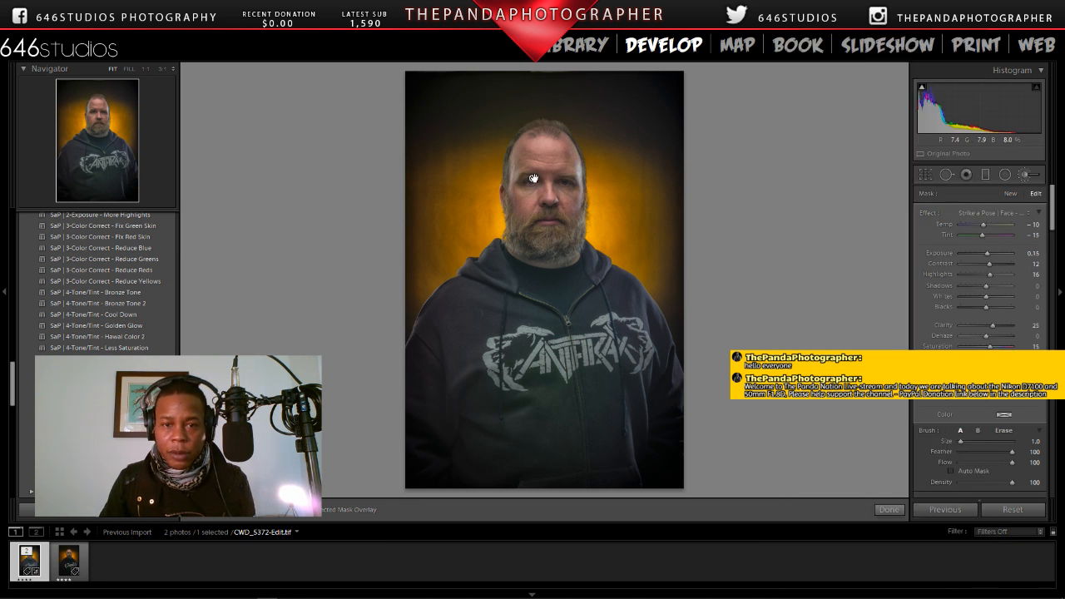
{"action": "right_click", "coordinate": [533, 178]}
{"action": "left_click", "coordinate": [553, 197]}
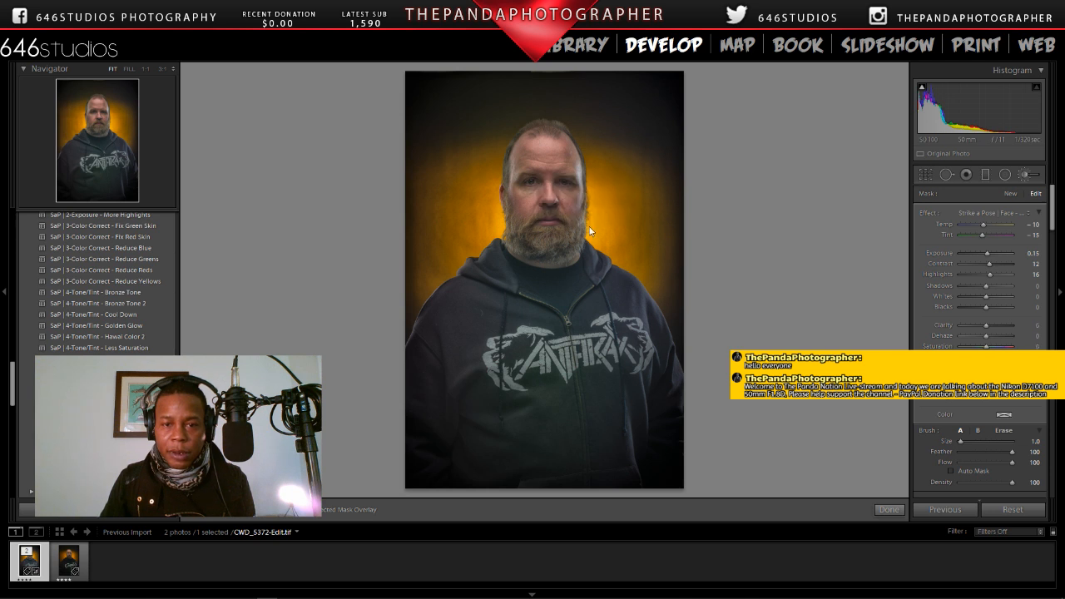
{"action": "left_click", "coordinate": [883, 505]}
Step: Brush the iris of the subject's right eye at 3:1 with the Strike a Pose | Face - Enhance Green Eyes effect, enlarging the brush to 3.0
{"action": "left_click", "coordinate": [528, 186]}
{"action": "mouse_move", "coordinate": [528, 186]}
{"action": "left_mouse_down"}
{"action": "mouse_move", "coordinate": [561, 230]}
{"action": "mouse_move", "coordinate": [597, 217]}
{"action": "mouse_move", "coordinate": [538, 297]}
{"action": "left_mouse_up"}
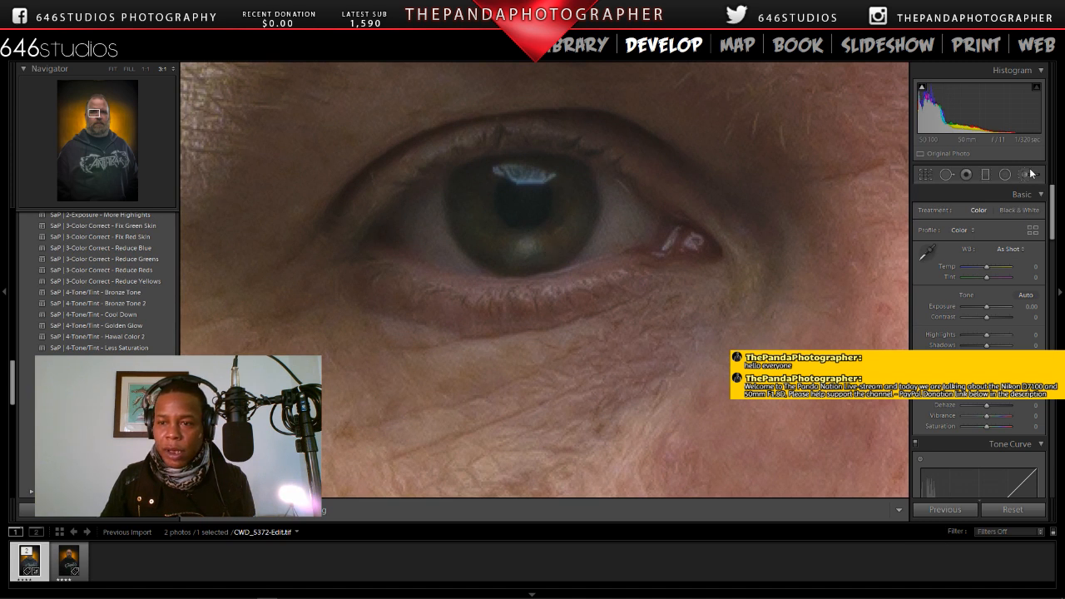
{"action": "left_click_drag", "start_coordinate": [679, 239], "coordinate": [621, 255]}
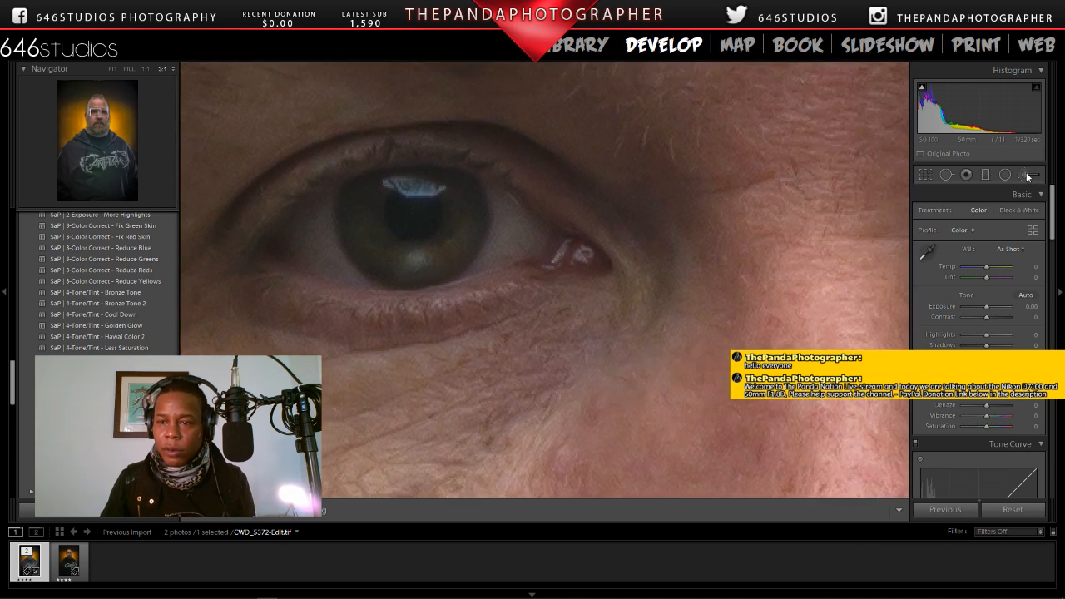
{"action": "key", "text": "k"}
{"action": "left_click", "coordinate": [984, 213]}
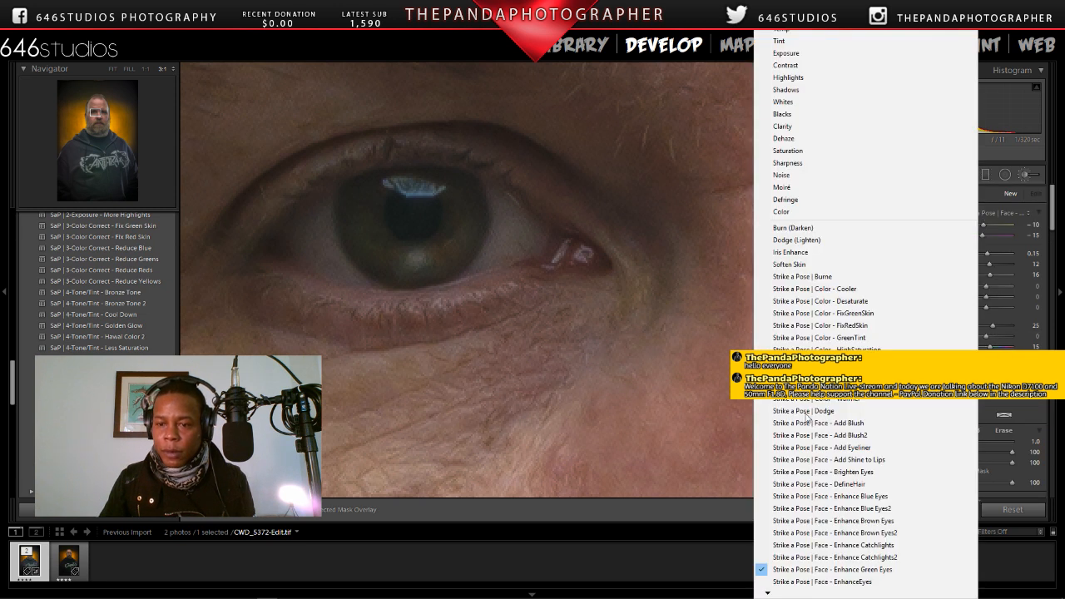
{"action": "left_click", "coordinate": [836, 572]}
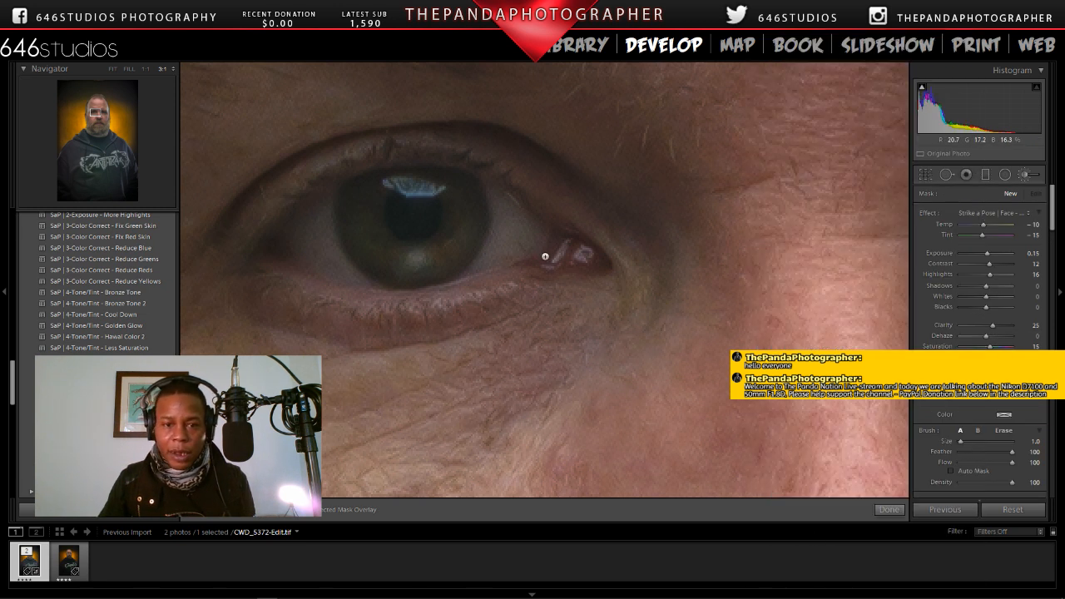
{"action": "left_click", "coordinate": [438, 257]}
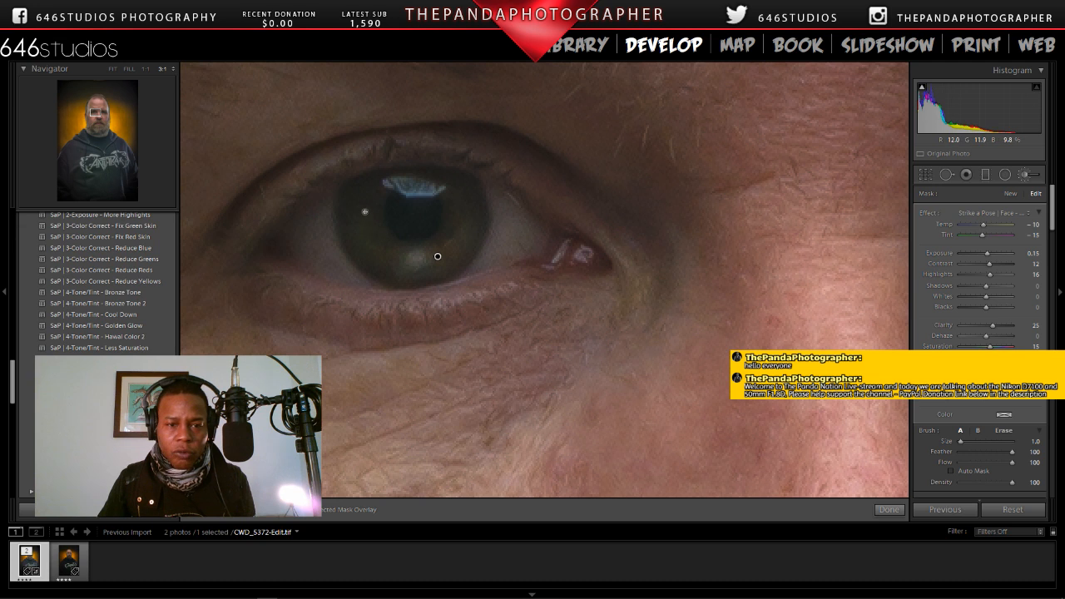
{"action": "scroll", "coordinate": [364, 212], "scroll_direction": "up", "scroll_amount": 2}
{"action": "scroll", "coordinate": [365, 212], "scroll_direction": "down", "scroll_amount": 1}
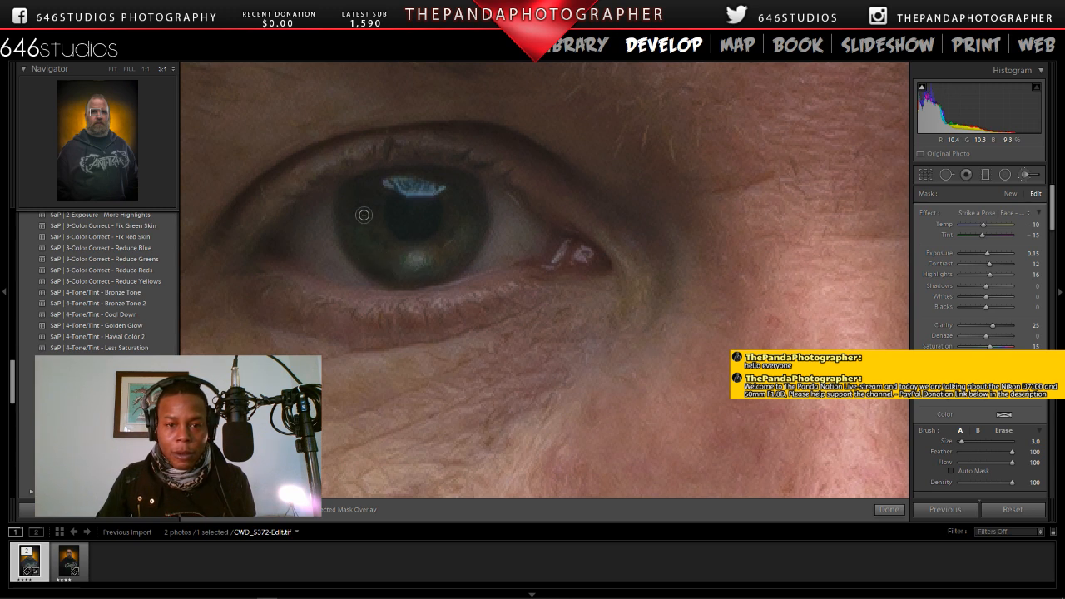
Step: Brush the iris of the subject's left eye with a new Enhance Green Eyes mask and raise its exposure to 0.35
{"action": "mouse_move", "coordinate": [98, 113]}
{"action": "left_mouse_down"}
{"action": "mouse_move", "coordinate": [114, 113]}
{"action": "mouse_move", "coordinate": [102, 111]}
{"action": "left_mouse_up"}
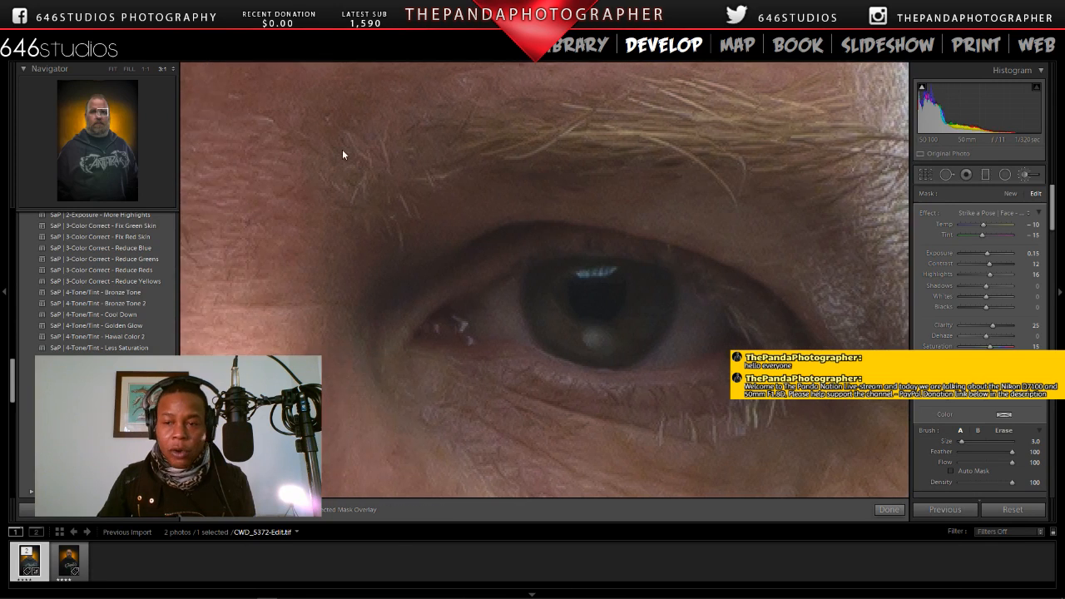
{"action": "left_click", "coordinate": [1011, 193]}
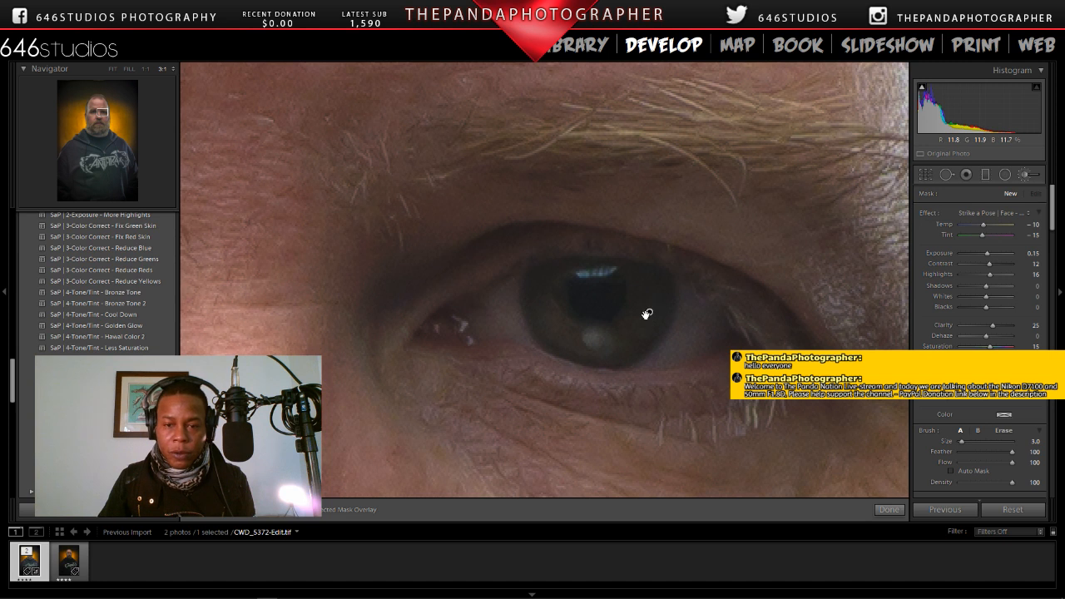
{"action": "mouse_move", "coordinate": [649, 312]}
{"action": "left_mouse_down"}
{"action": "mouse_move", "coordinate": [623, 348]}
{"action": "mouse_move", "coordinate": [577, 336]}
{"action": "mouse_move", "coordinate": [546, 287]}
{"action": "left_mouse_up"}
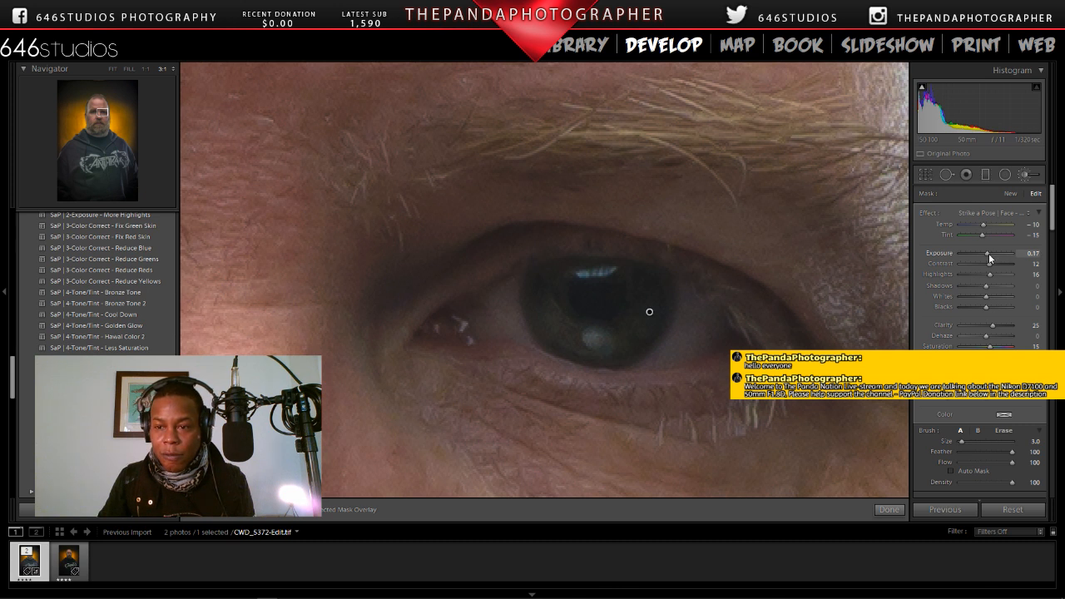
{"action": "left_click_drag", "start_coordinate": [989, 253], "coordinate": [990, 253]}
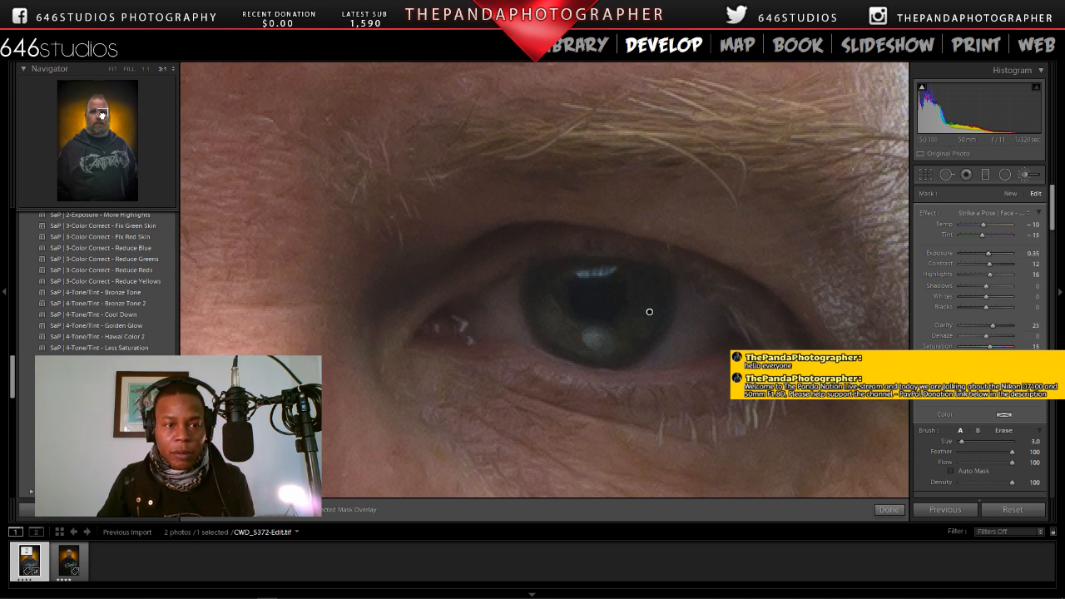
Step: Brush the white of the subject's right eye with a new mask using the Strike a Pose | Face - Whiten Eyes effect
{"action": "left_click_drag", "start_coordinate": [101, 114], "coordinate": [94, 112]}
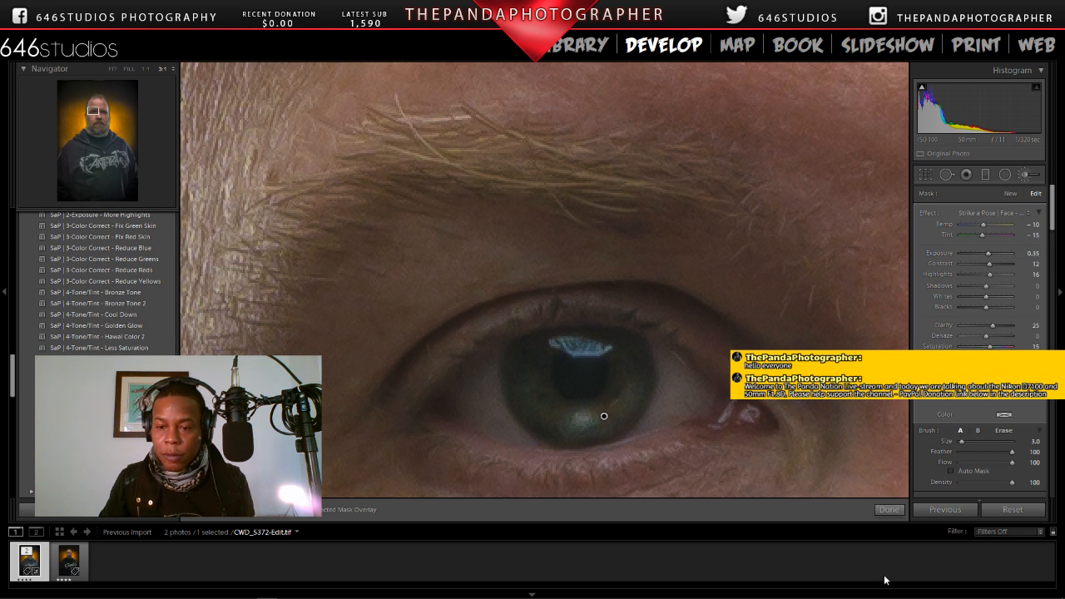
{"action": "left_click", "coordinate": [1009, 194]}
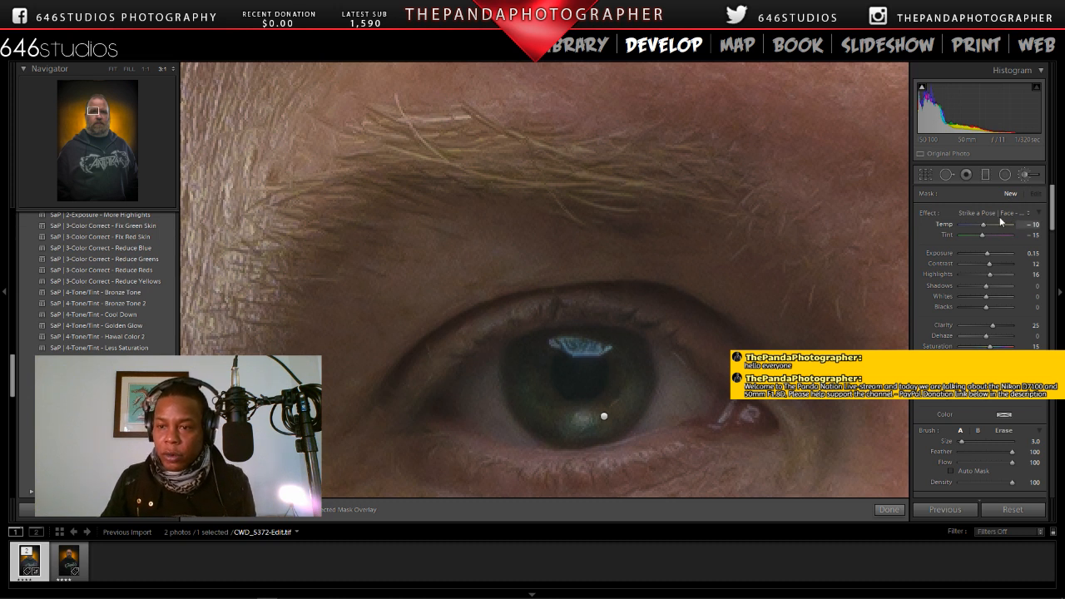
{"action": "left_click", "coordinate": [1002, 216]}
{"action": "mouse_move", "coordinate": [786, 593]}
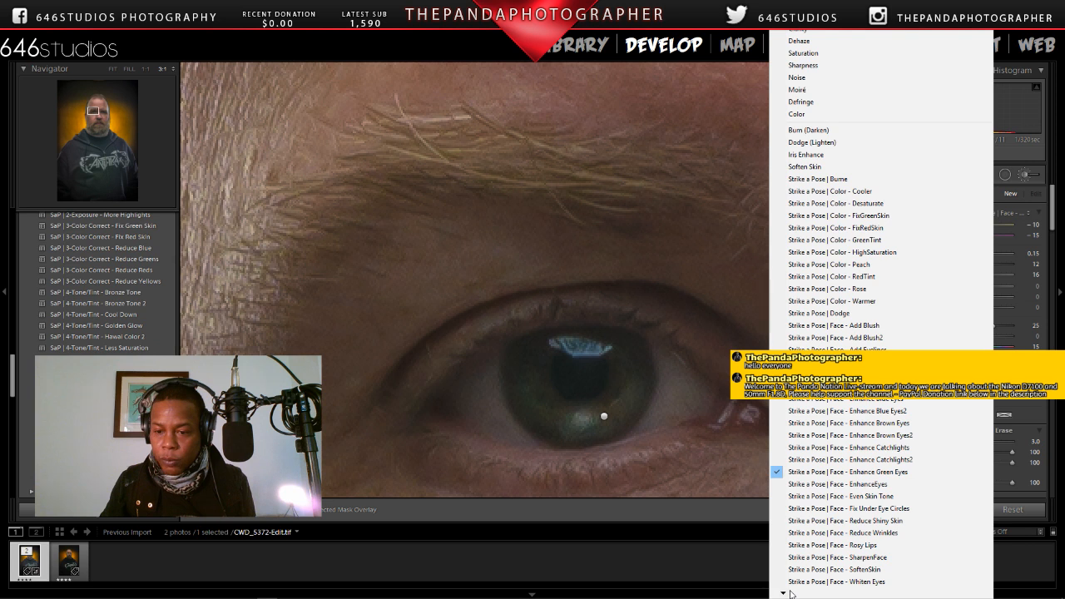
{"action": "left_click", "coordinate": [837, 582]}
{"action": "left_click", "coordinate": [483, 402]}
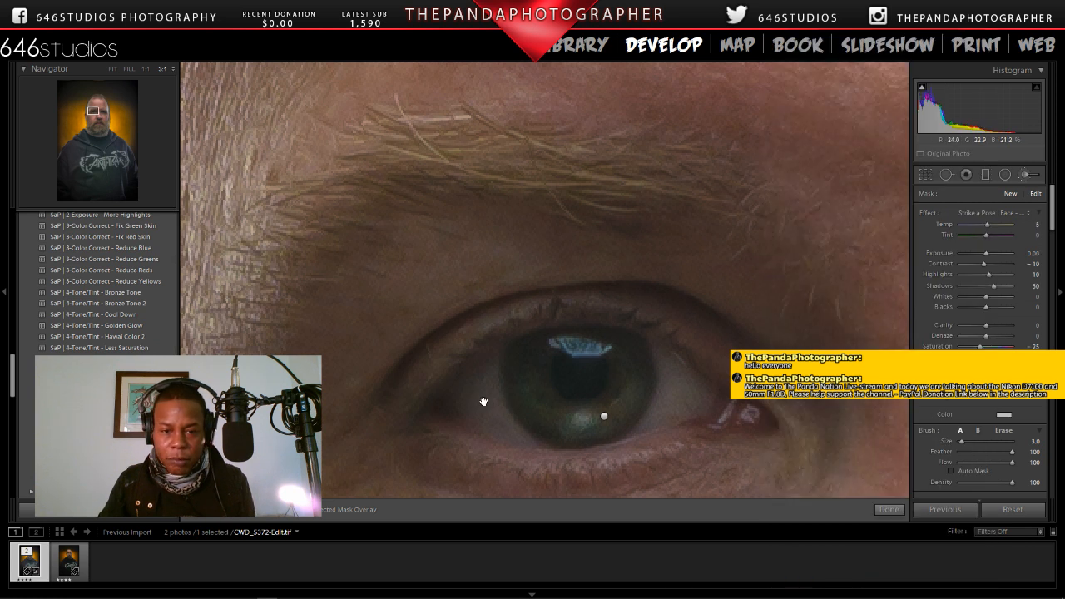
{"action": "mouse_move", "coordinate": [486, 371]}
{"action": "left_mouse_down"}
{"action": "mouse_move", "coordinate": [472, 419]}
{"action": "mouse_move", "coordinate": [519, 437]}
{"action": "mouse_move", "coordinate": [490, 364]}
{"action": "mouse_move", "coordinate": [485, 398]}
{"action": "mouse_move", "coordinate": [481, 372]}
{"action": "mouse_move", "coordinate": [455, 408]}
{"action": "mouse_move", "coordinate": [479, 401]}
{"action": "mouse_move", "coordinate": [498, 424]}
{"action": "mouse_move", "coordinate": [488, 428]}
{"action": "mouse_move", "coordinate": [466, 417]}
{"action": "mouse_move", "coordinate": [646, 410]}
{"action": "mouse_move", "coordinate": [668, 354]}
{"action": "mouse_move", "coordinate": [662, 402]}
{"action": "mouse_move", "coordinate": [681, 376]}
{"action": "mouse_move", "coordinate": [697, 387]}
{"action": "mouse_move", "coordinate": [694, 404]}
{"action": "mouse_move", "coordinate": [652, 424]}
{"action": "mouse_move", "coordinate": [675, 413]}
{"action": "mouse_move", "coordinate": [663, 420]}
{"action": "mouse_move", "coordinate": [679, 371]}
{"action": "left_mouse_up"}
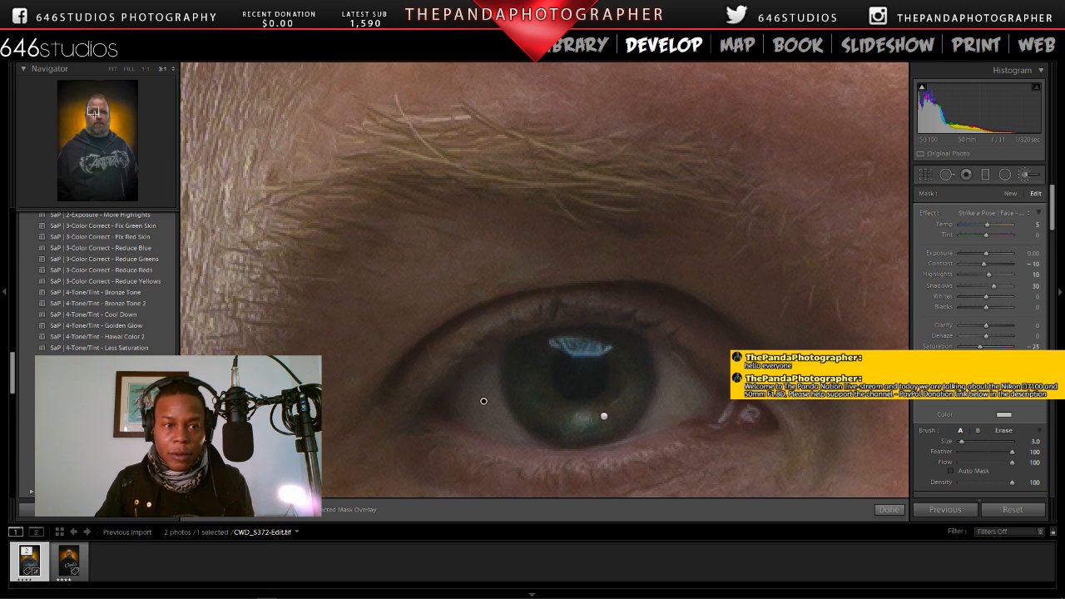
Step: Brush the white of the subject's left eye with a new Whiten Eyes mask, finish masking and return to the whole portrait
{"action": "left_click_drag", "start_coordinate": [93, 111], "coordinate": [94, 113]}
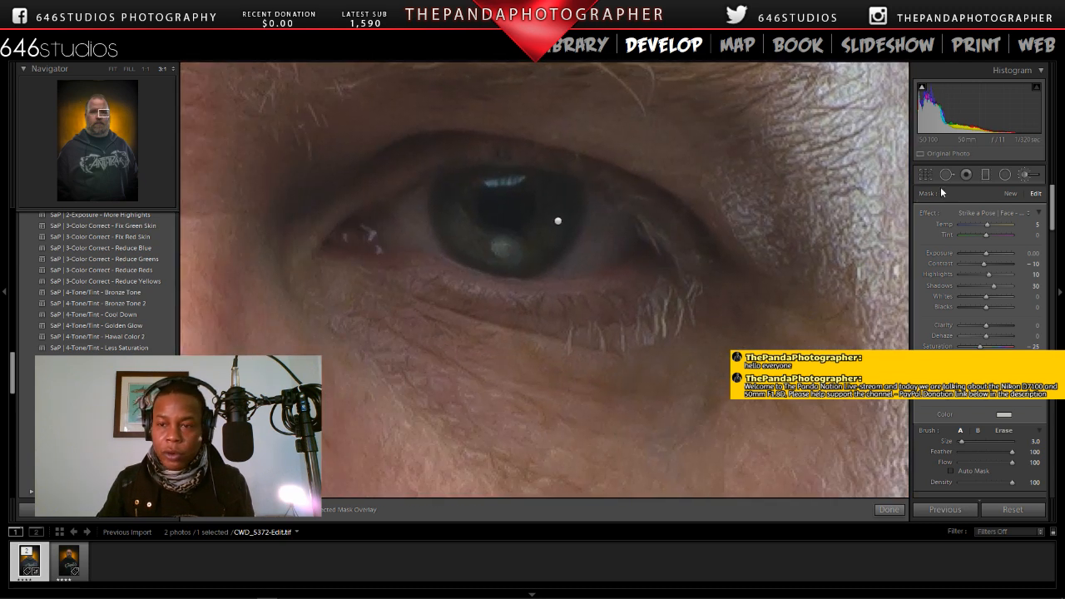
{"action": "left_click", "coordinate": [1011, 194]}
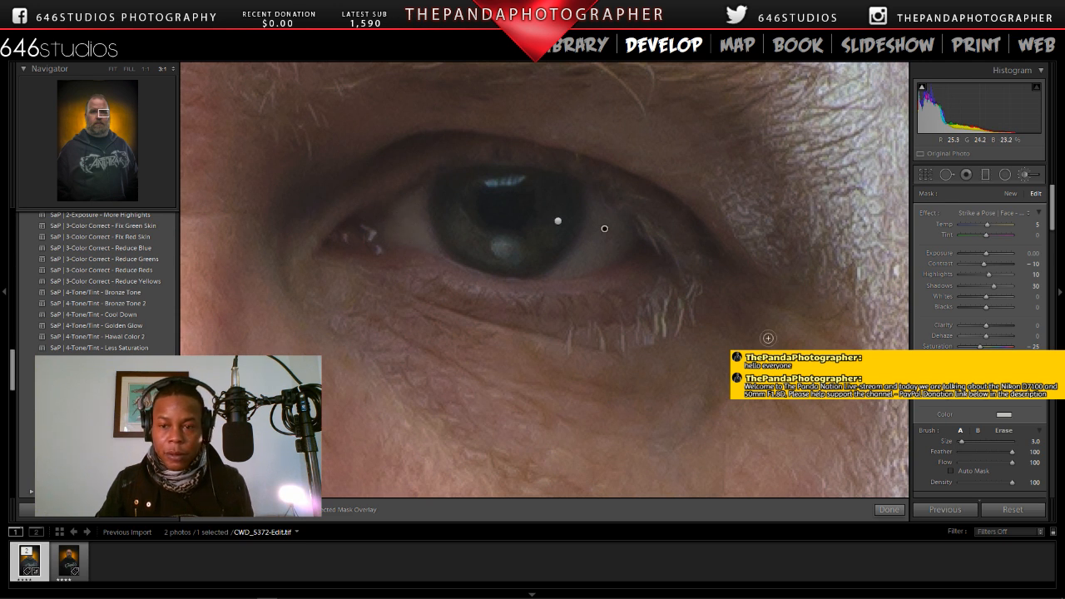
{"action": "left_click", "coordinate": [892, 511]}
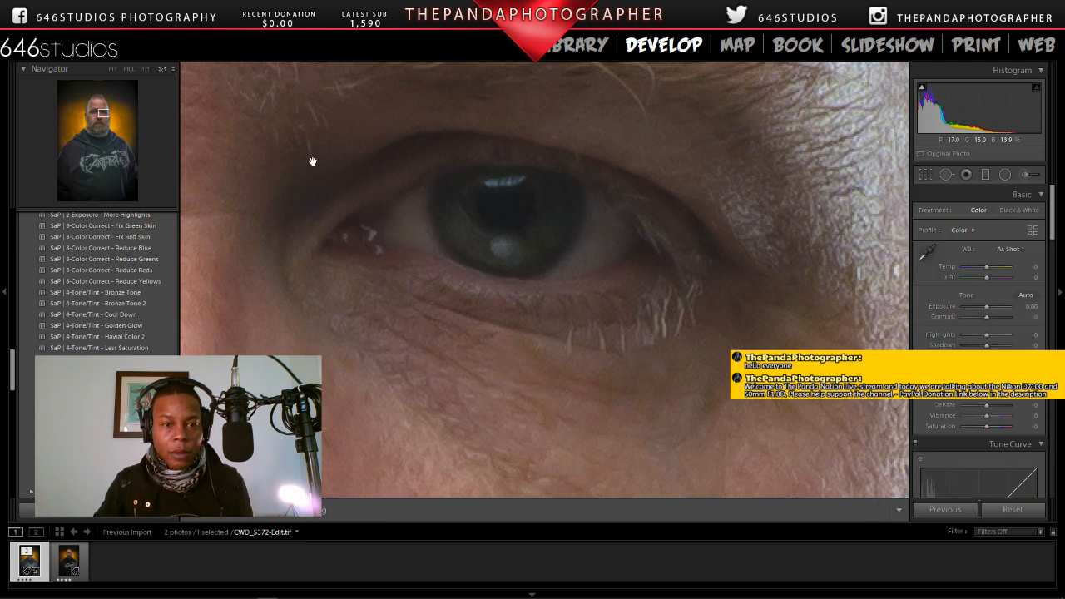
{"action": "left_click", "coordinate": [310, 163]}
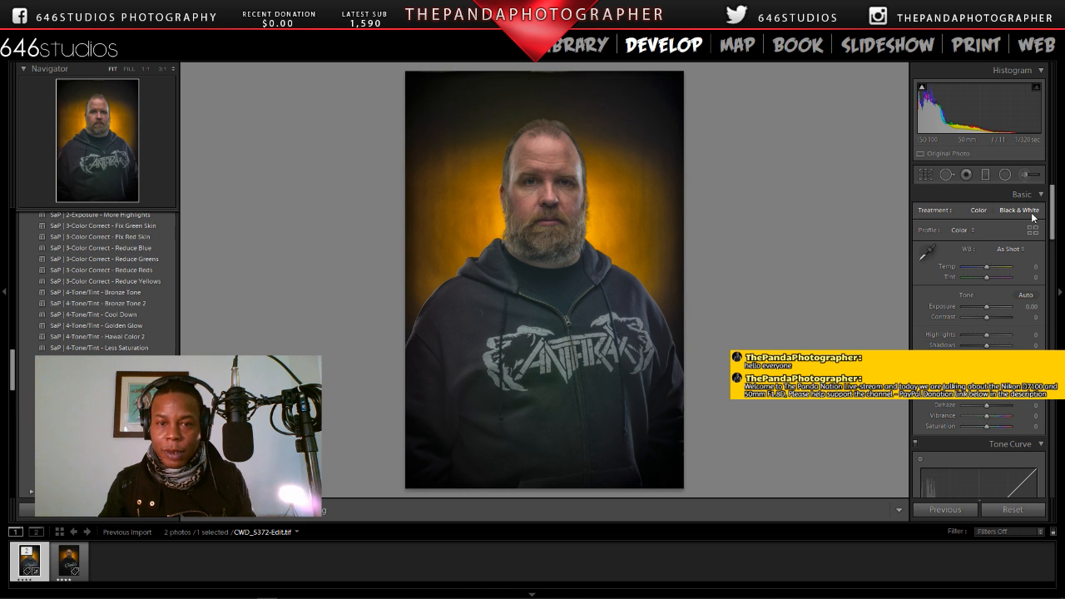
Step: Apply the 646Studios copyright metadata preset to CWD_5372-Edit.tif in the Library
{"action": "left_click", "coordinate": [565, 50]}
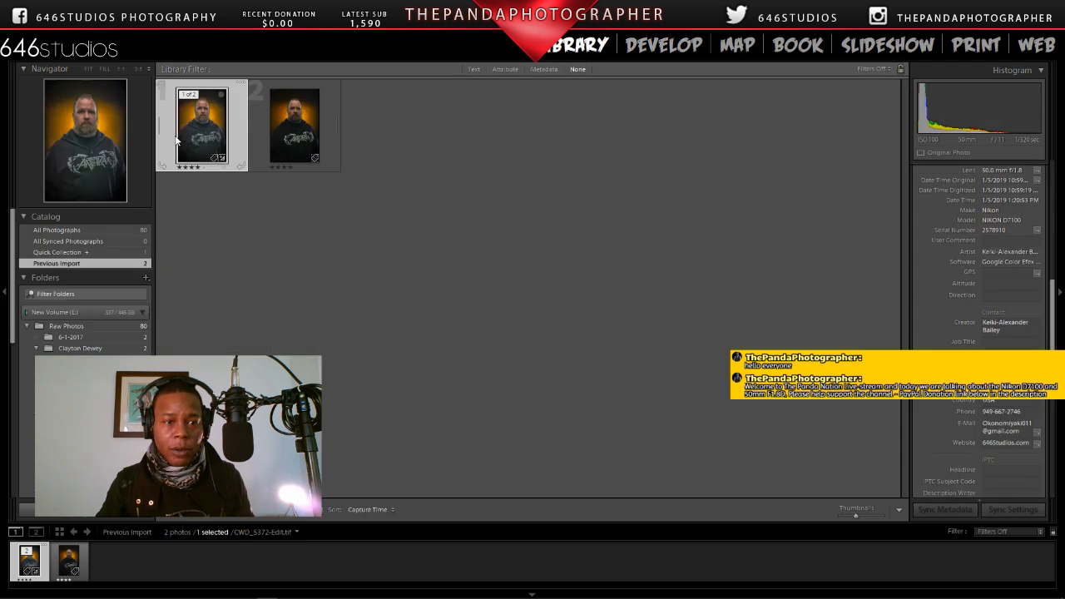
{"action": "right_click", "coordinate": [194, 136]}
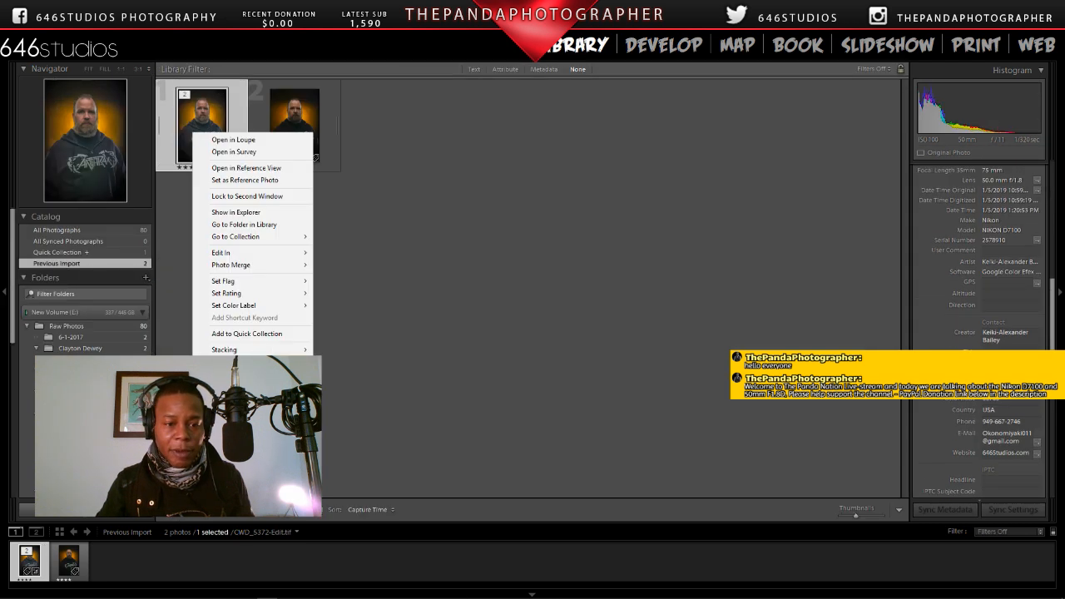
{"action": "mouse_move", "coordinate": [283, 388]}
{"action": "left_click", "coordinate": [374, 447]}
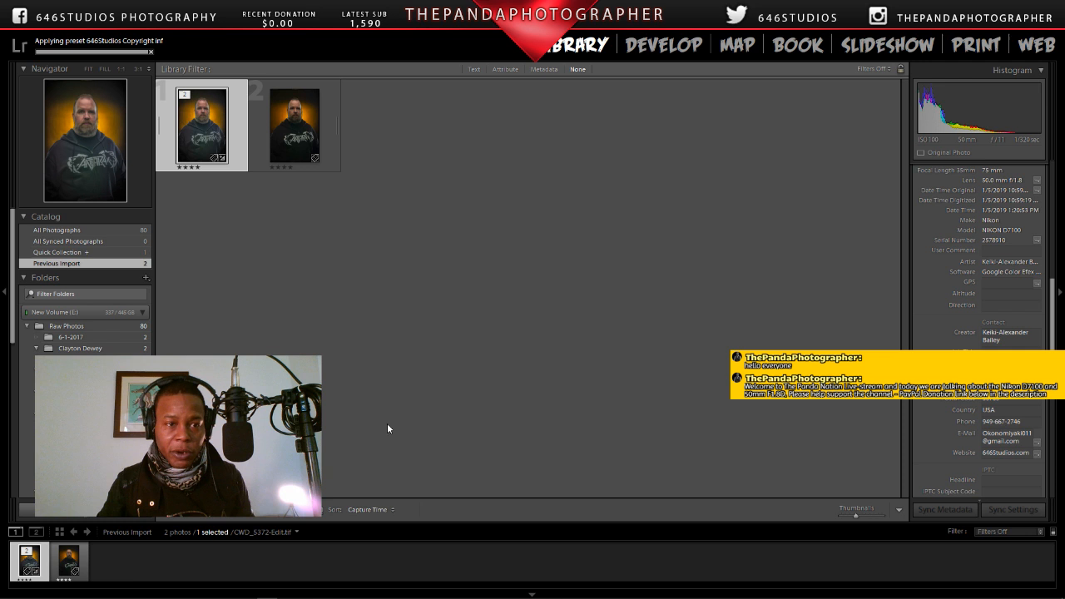
Step: Return CWD_5372-Edit.tif to Develop, start its export and browse for a destination in the client's folder under Raw Photos
{"action": "left_click", "coordinate": [650, 49]}
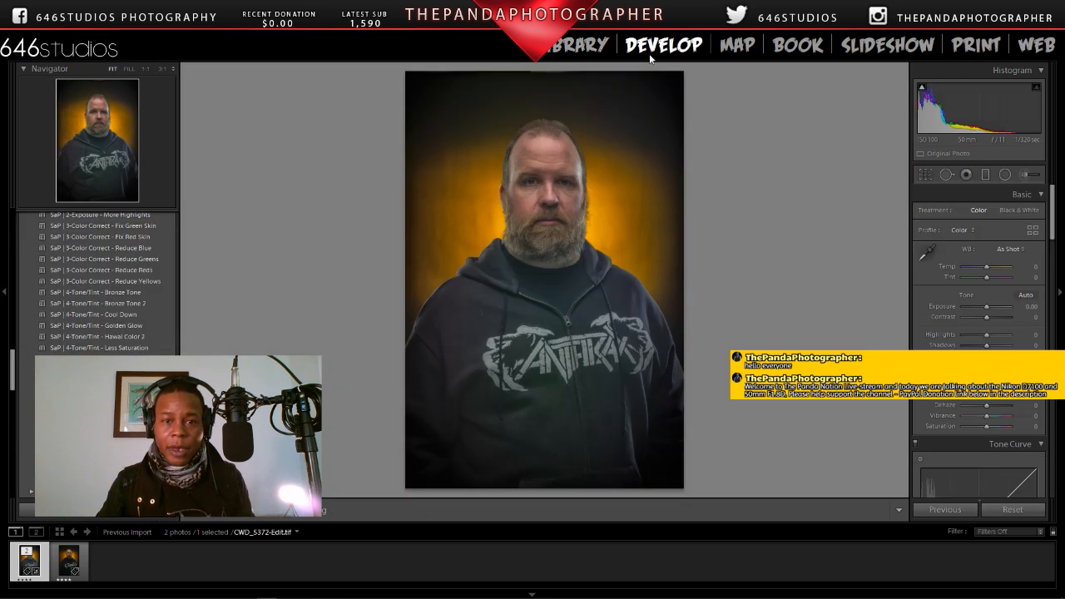
{"action": "left_click", "coordinate": [10, 21]}
{"action": "left_click", "coordinate": [50, 180]}
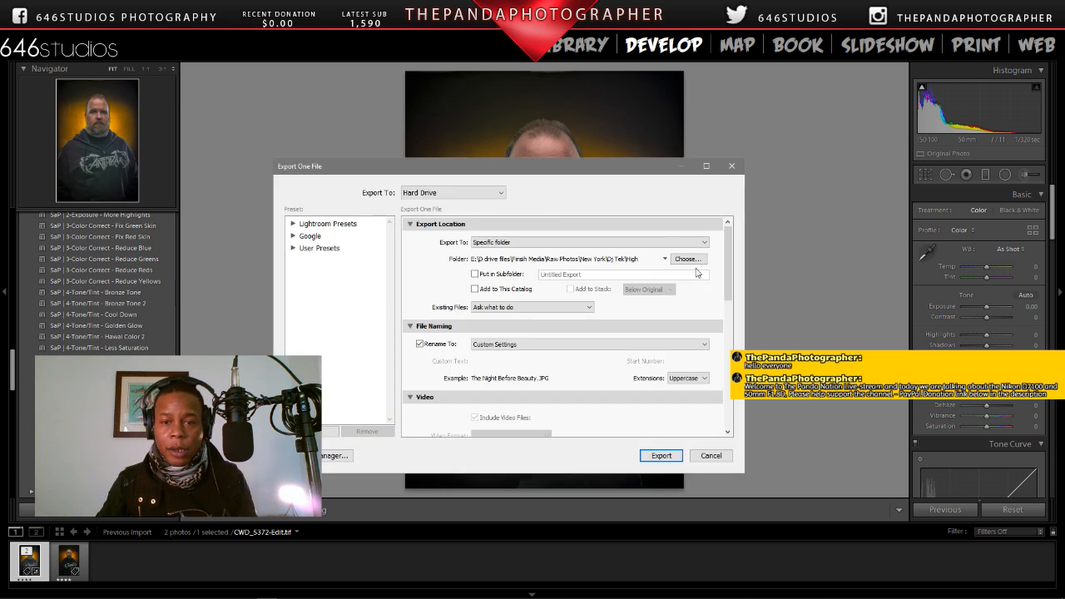
{"action": "left_click", "coordinate": [687, 259]}
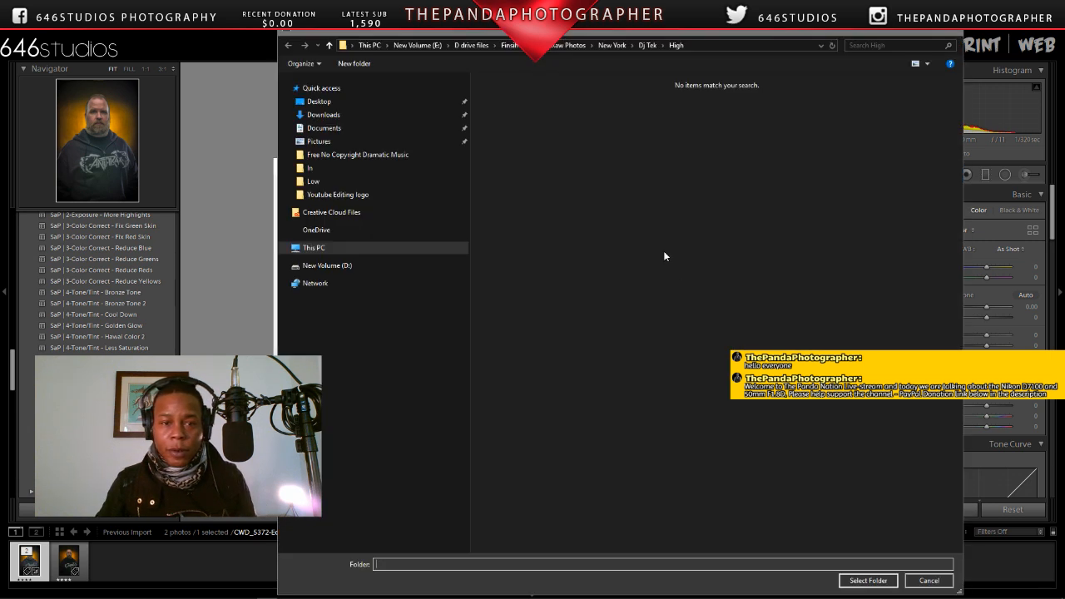
{"action": "left_click", "coordinate": [570, 47]}
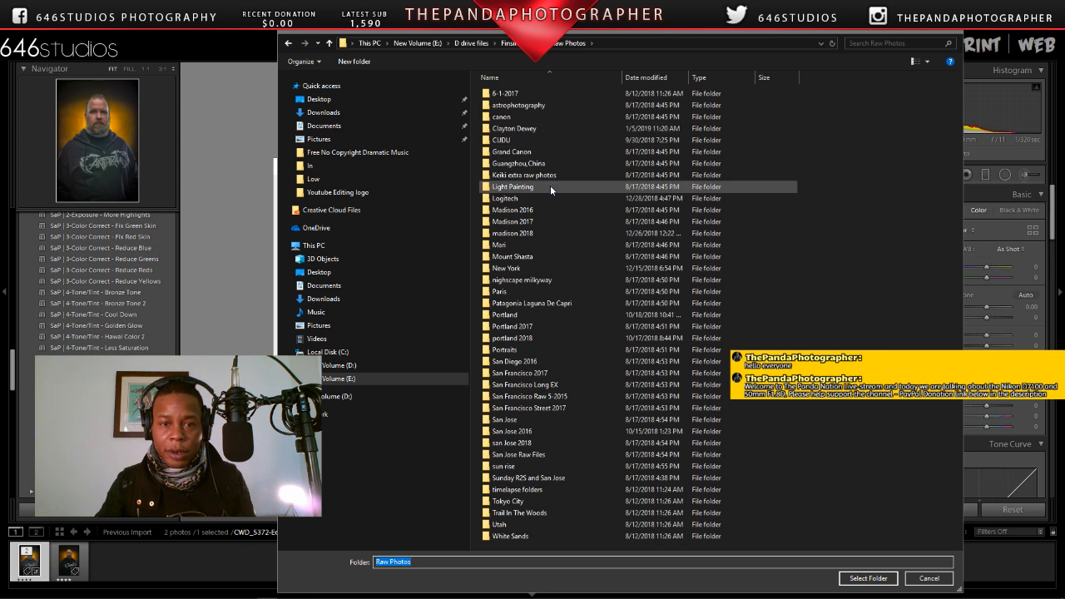
{"action": "double_click", "coordinate": [524, 128]}
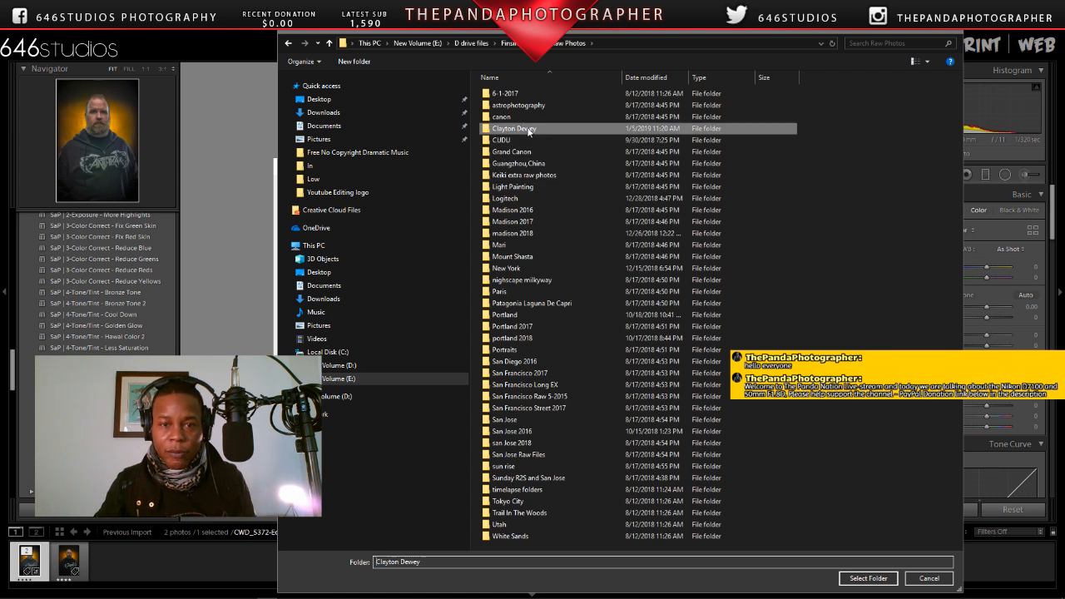
Step: Create High and Low subfolders in the client's folder and choose High as the export destination
{"action": "left_click", "coordinate": [364, 64]}
{"action": "type", "text": "Hig"}
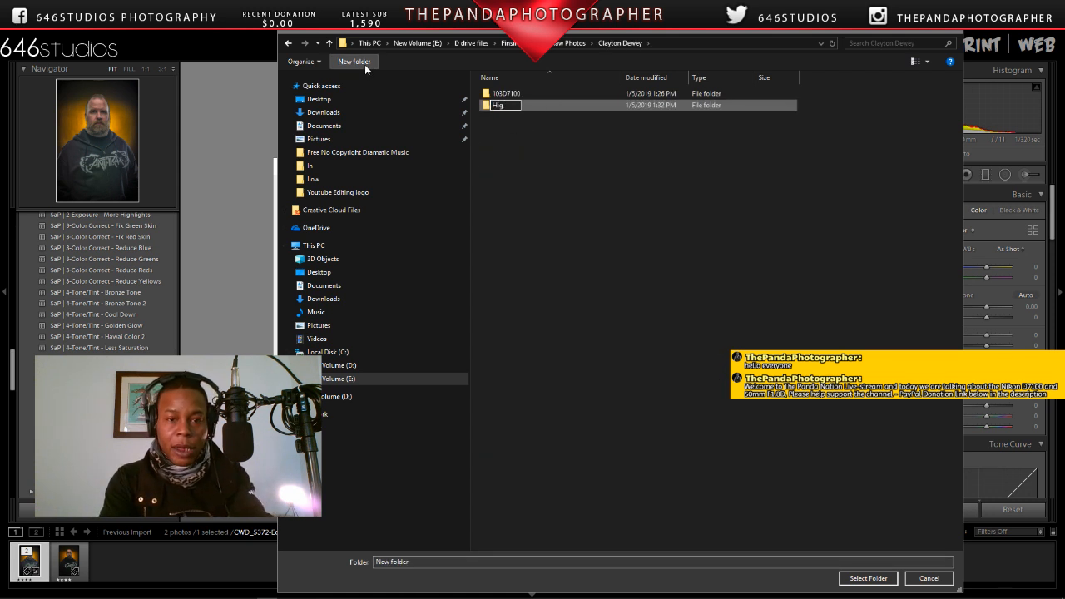
{"action": "type", "text": "h"}
{"action": "left_click", "coordinate": [365, 64]}
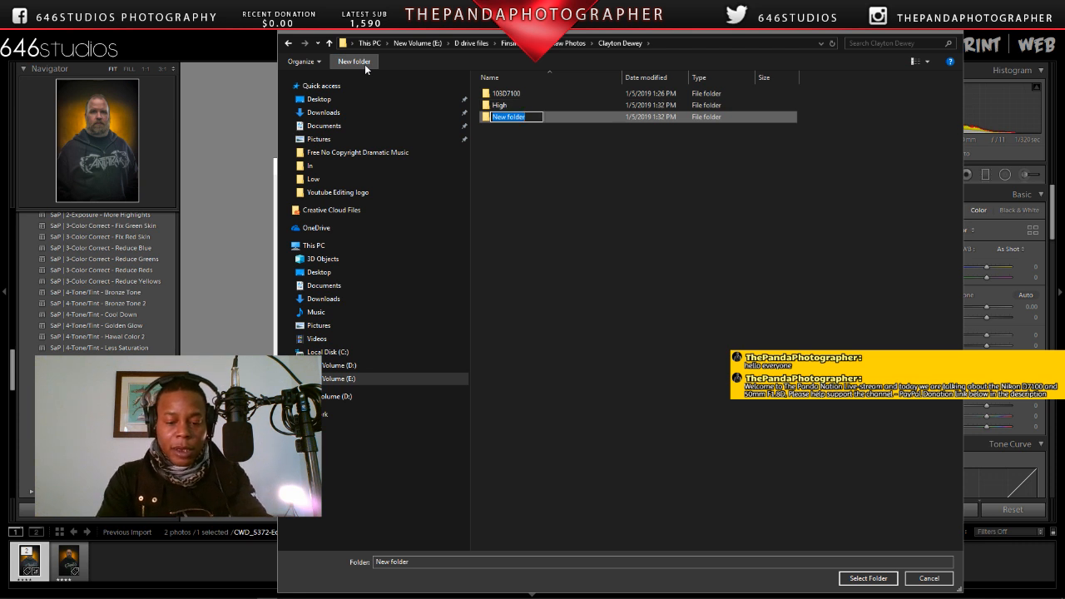
{"action": "type", "text": "low"}
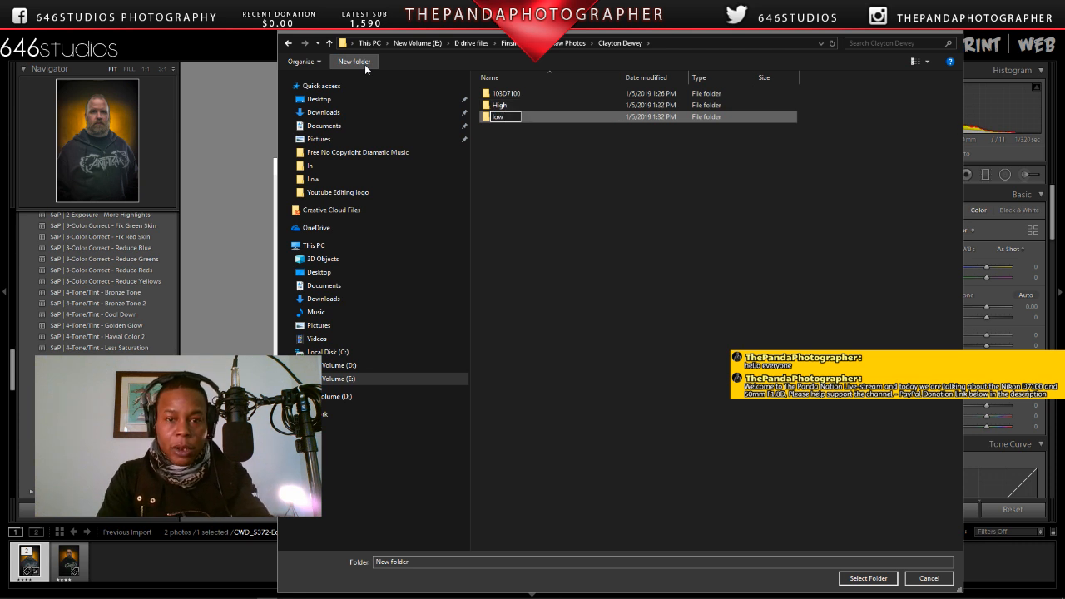
{"action": "left_click", "coordinate": [511, 148]}
{"action": "double_click", "coordinate": [500, 105]}
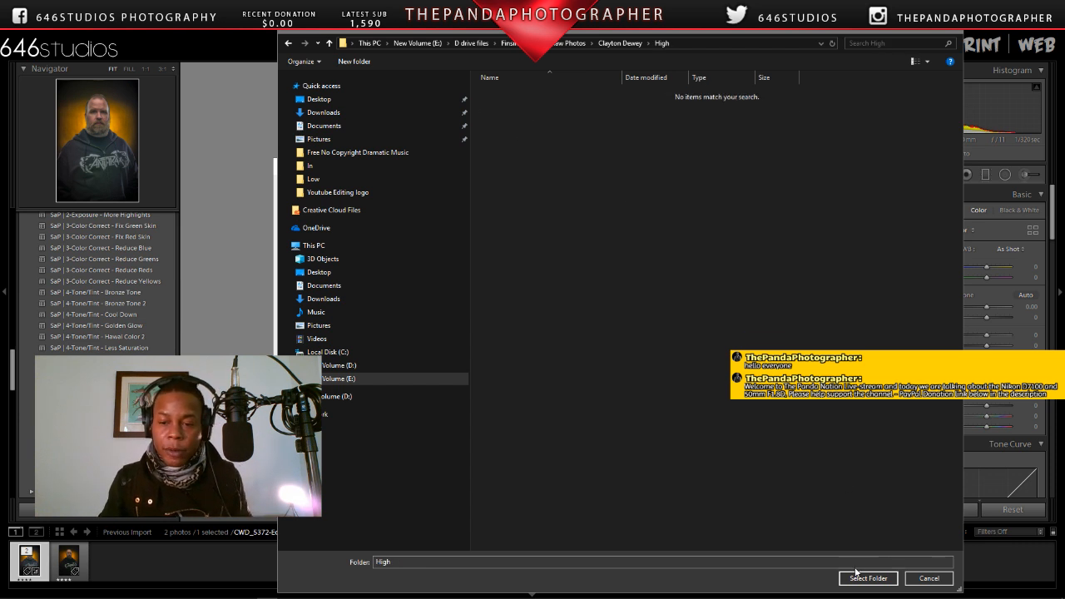
{"action": "left_click", "coordinate": [865, 577]}
Step: Set a custom export file name made of the subject's surname followed by "In Yellow", and review the remaining export settings
{"action": "scroll", "coordinate": [720, 285], "scroll_direction": "down", "scroll_amount": 5}
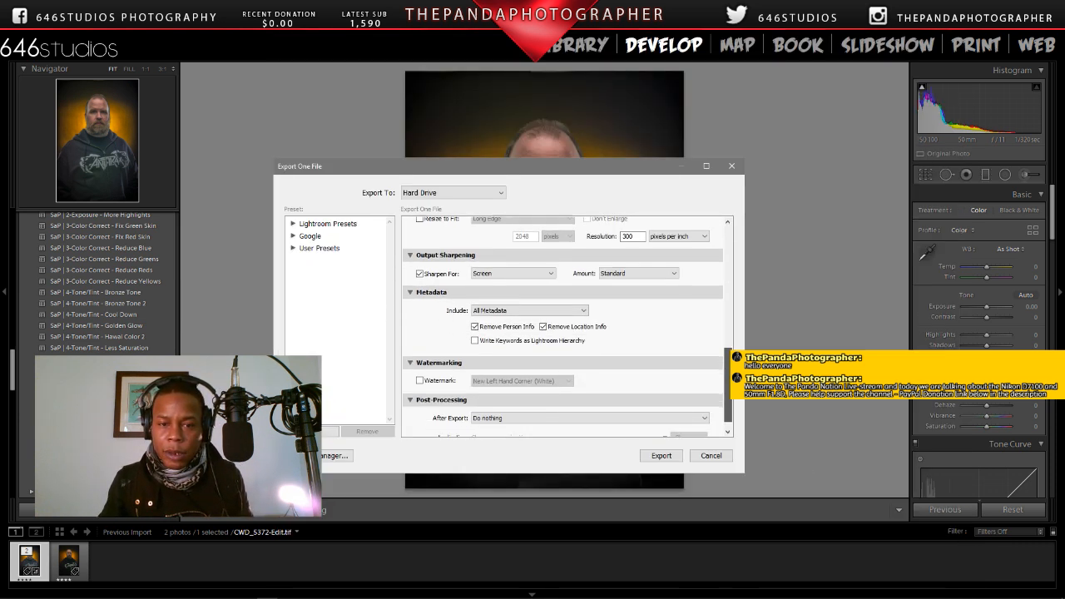
{"action": "scroll", "coordinate": [754, 304], "scroll_direction": "up", "scroll_amount": 5}
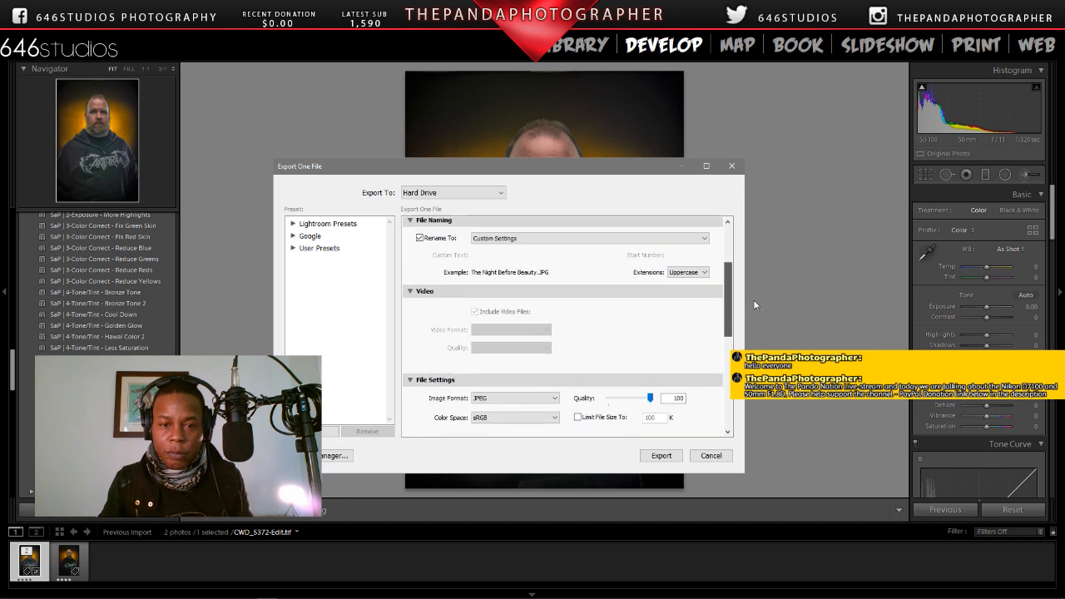
{"action": "scroll", "coordinate": [755, 305], "scroll_direction": "up", "scroll_amount": 3}
{"action": "left_click", "coordinate": [626, 315]}
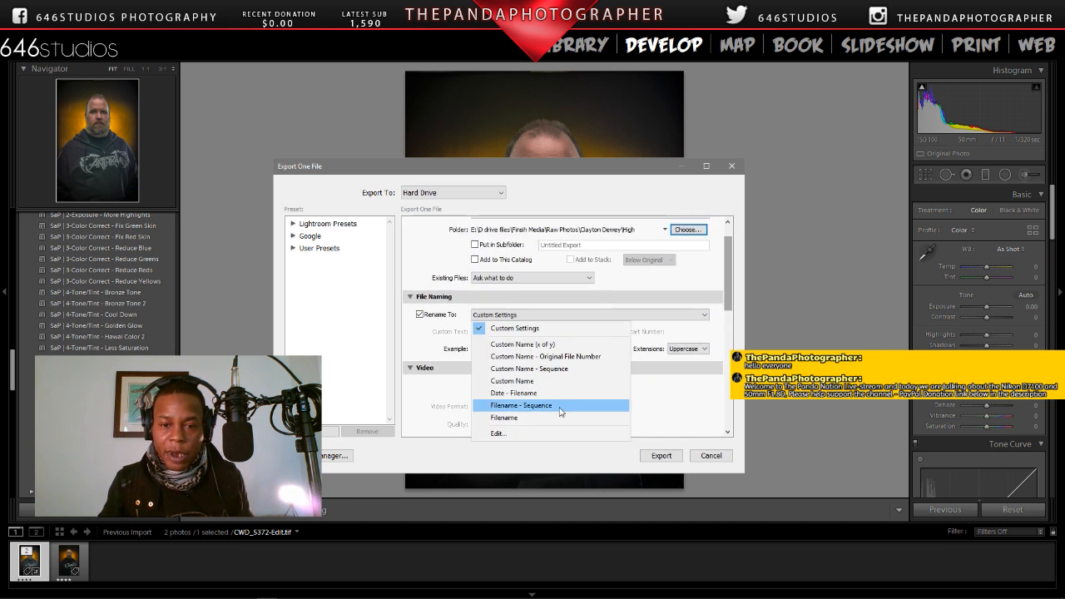
{"action": "left_click", "coordinate": [532, 432]}
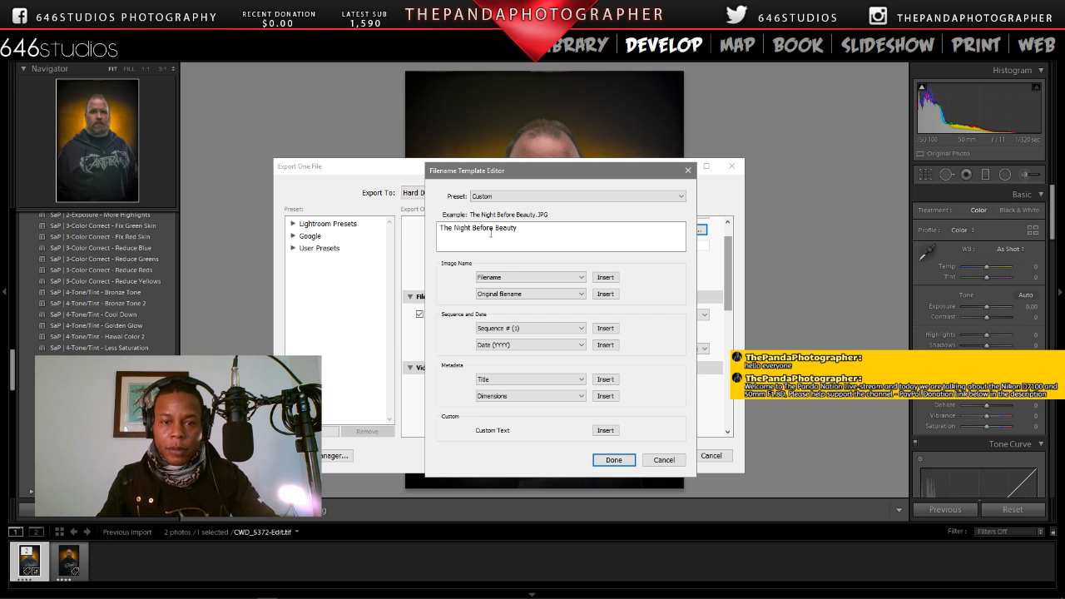
{"action": "key", "text": "ctrl+a"}
{"action": "key", "text": "BackSpace"}
{"action": "type", "text": "Dew"}
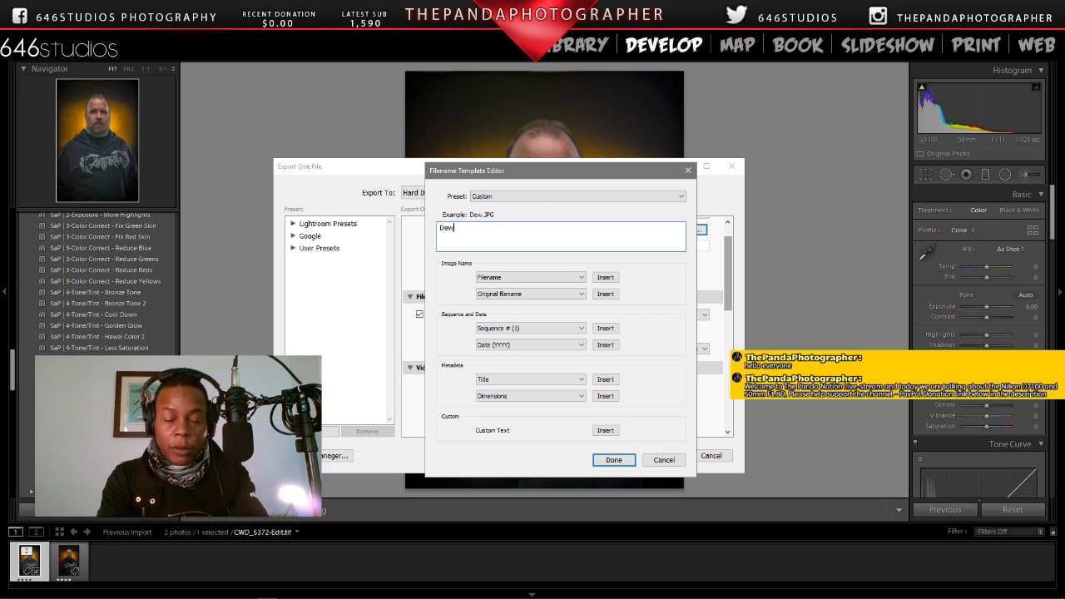
{"action": "type", "text": "ey In"}
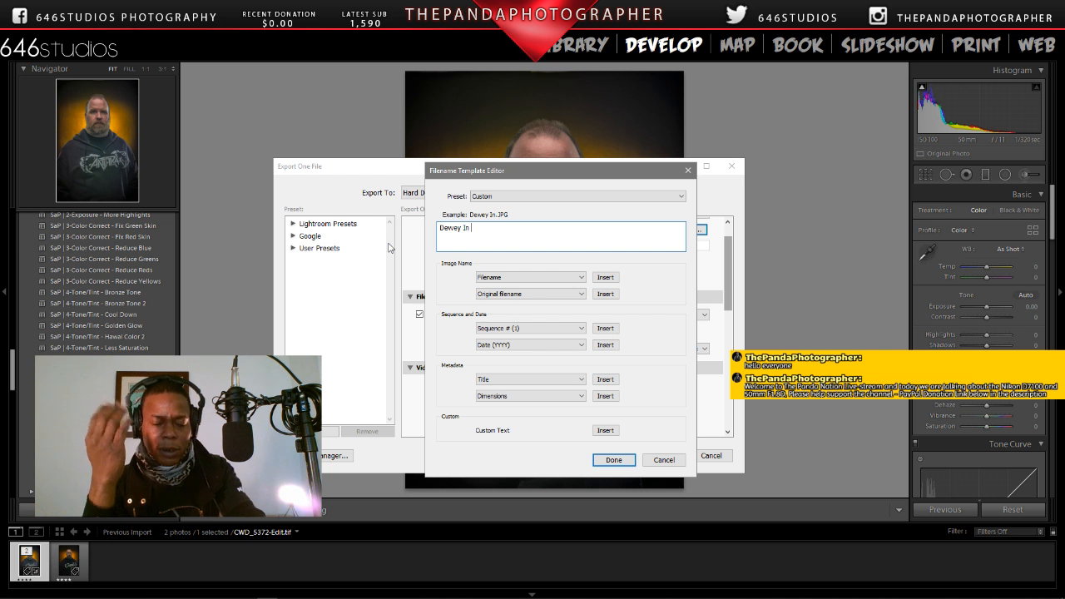
{"action": "type", "text": "y"}
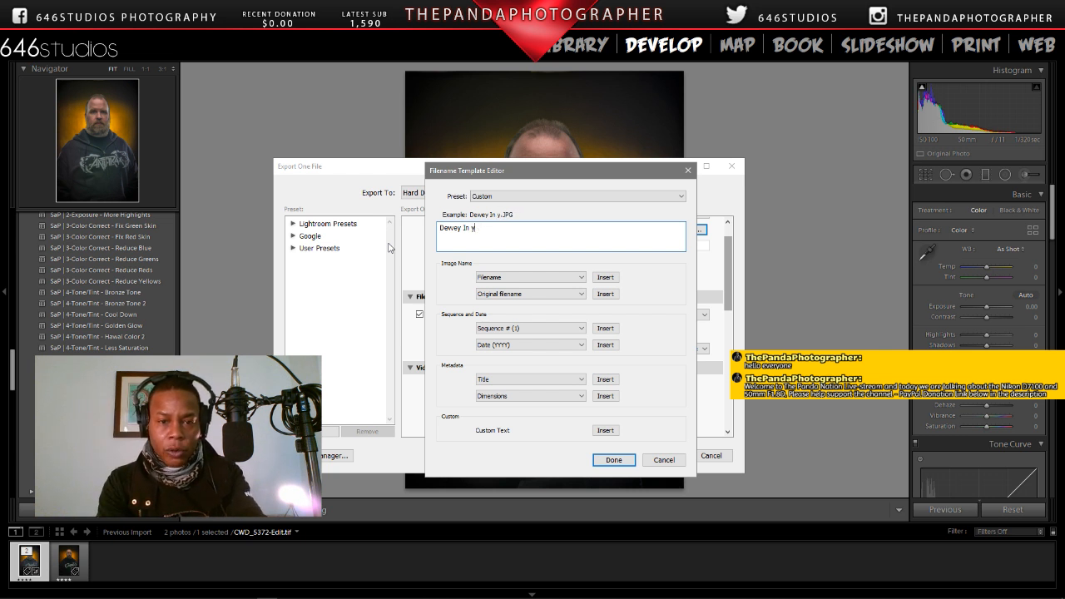
{"action": "key", "text": "BackSpace"}
{"action": "type", "text": "Yellow"}
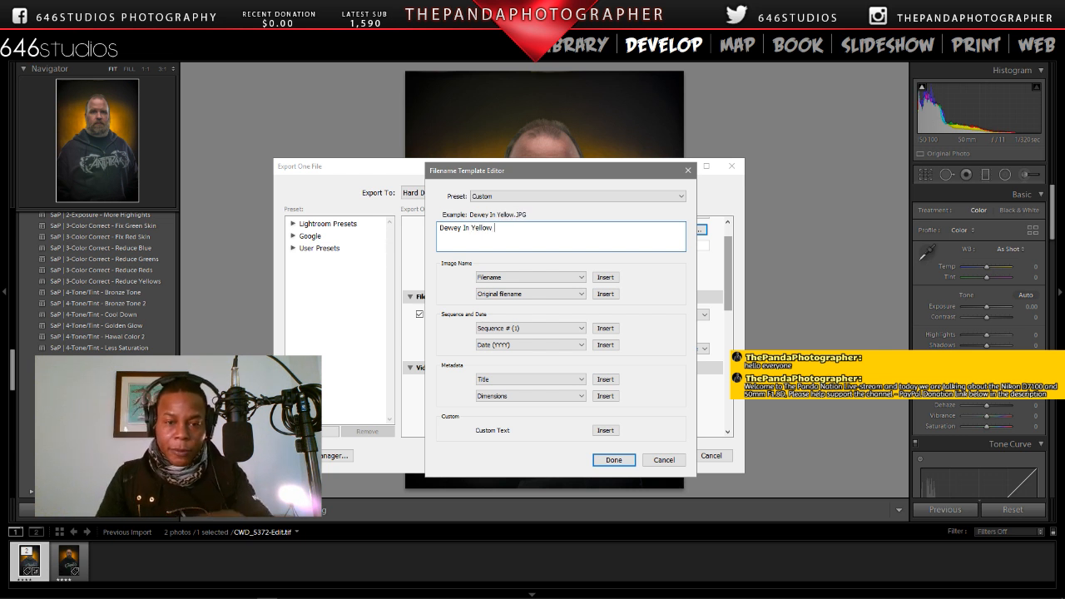
{"action": "left_click", "coordinate": [613, 460]}
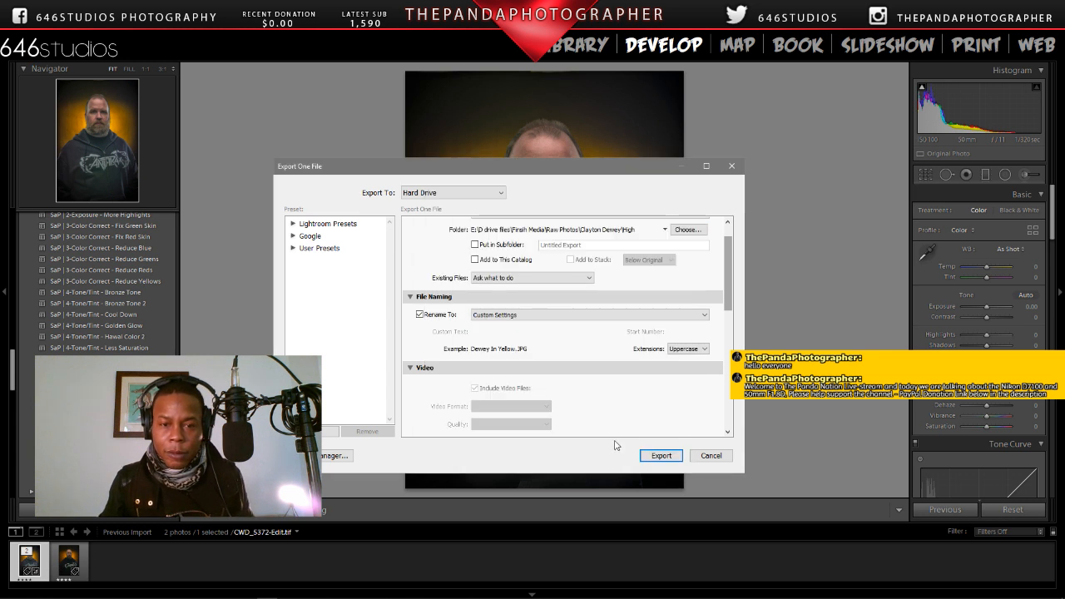
{"action": "left_click_drag", "start_coordinate": [730, 300], "coordinate": [734, 420]}
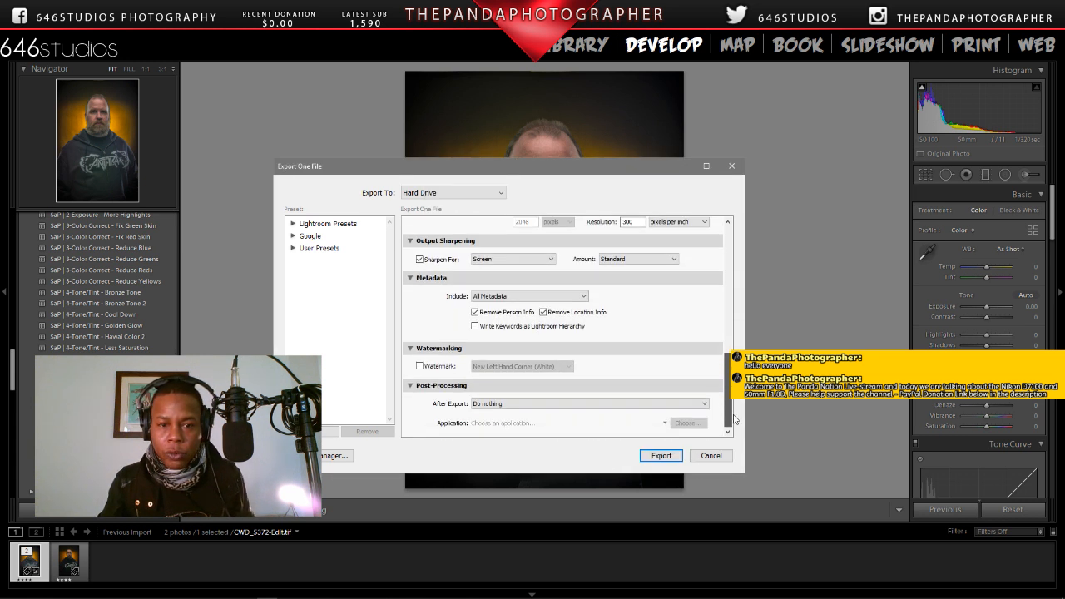
Step: Run the export to the High folder, and start a second export with the client's Low subfolder as its destination
{"action": "left_click", "coordinate": [662, 455]}
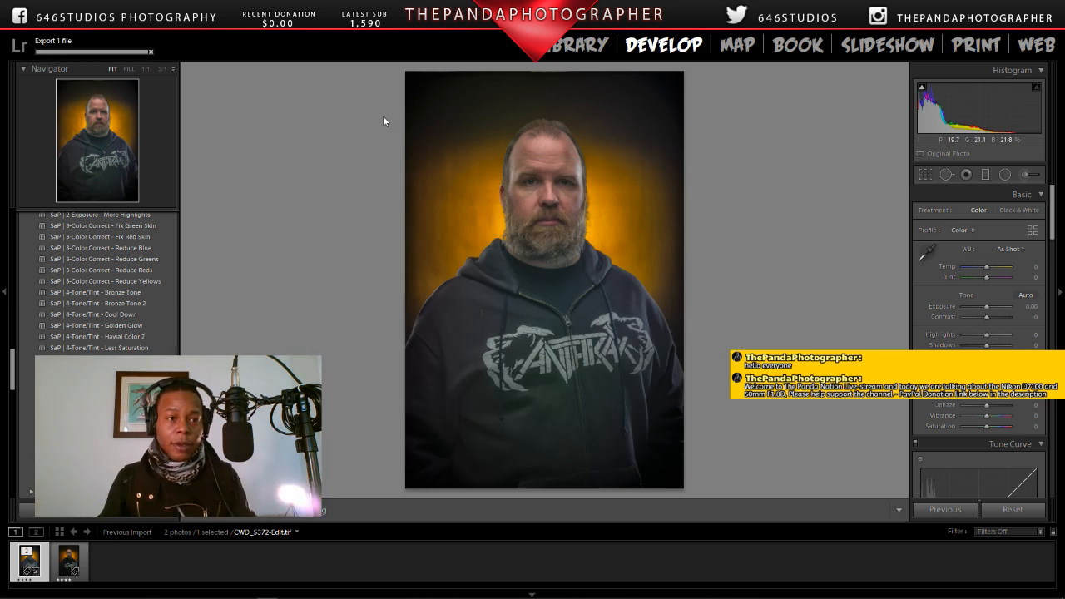
{"action": "left_click", "coordinate": [10, 19]}
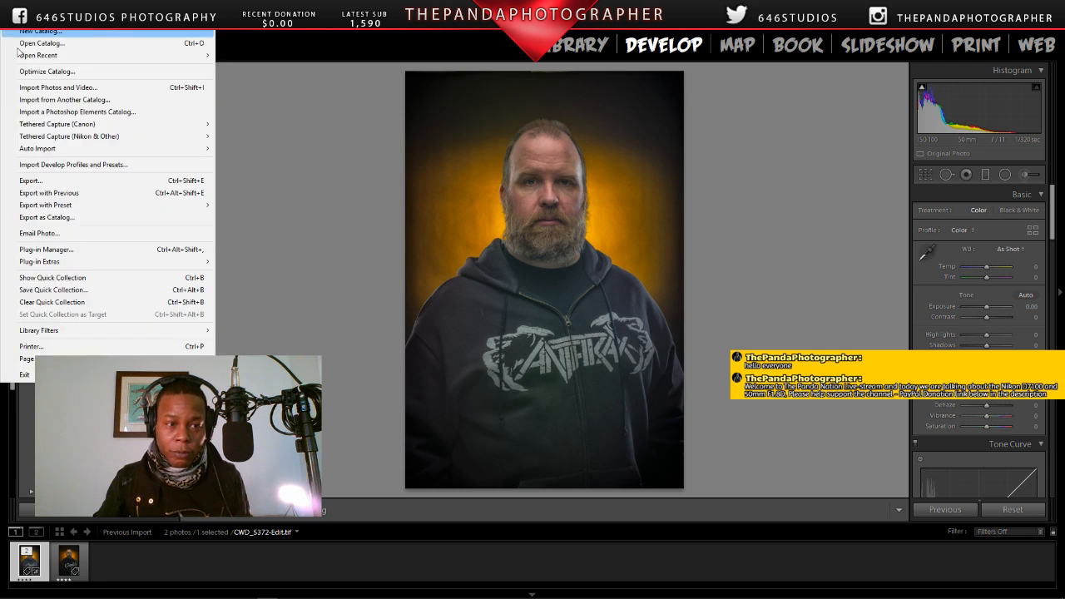
{"action": "left_click", "coordinate": [49, 179]}
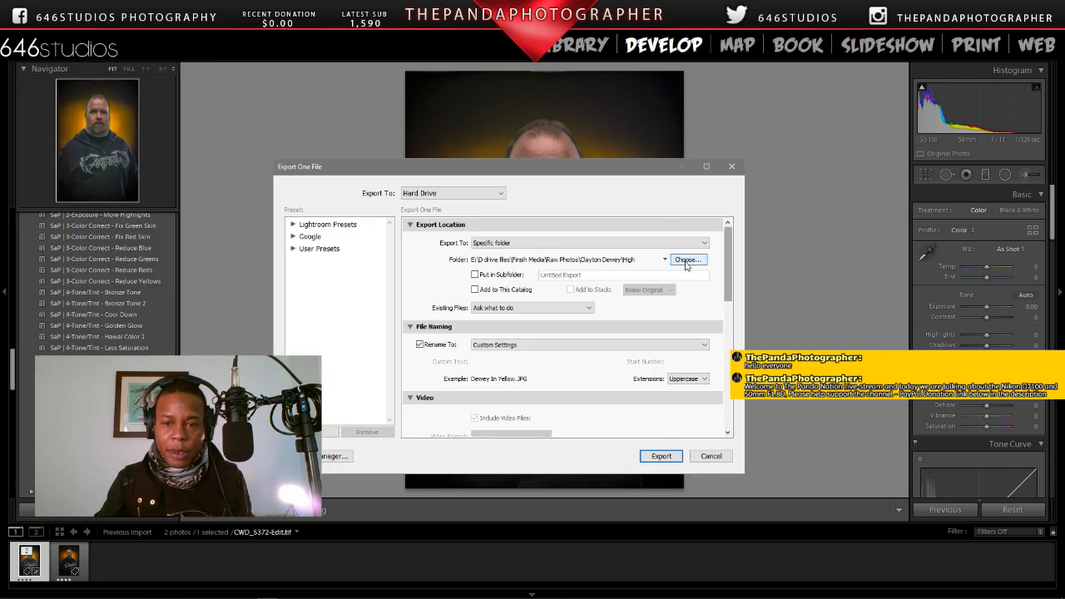
{"action": "left_click", "coordinate": [686, 261]}
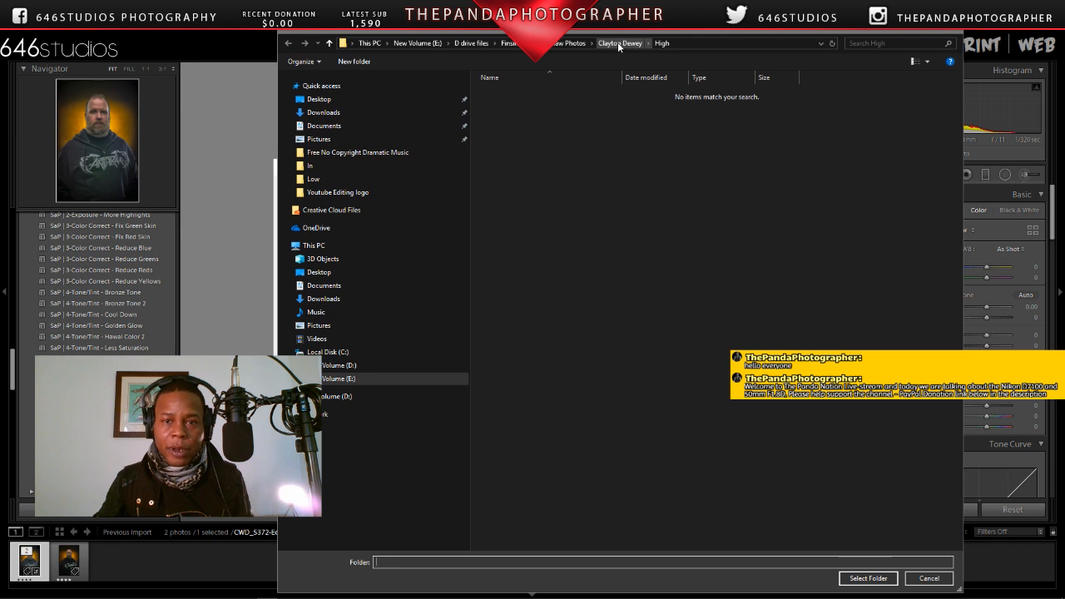
{"action": "left_click", "coordinate": [618, 47]}
{"action": "double_click", "coordinate": [504, 111]}
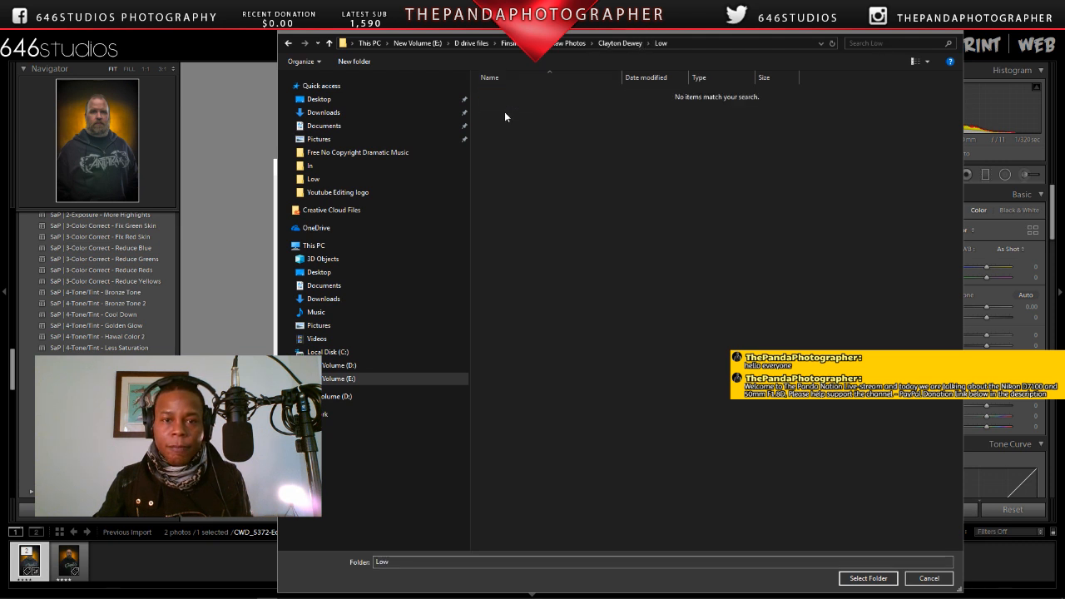
{"action": "left_click", "coordinate": [877, 579]}
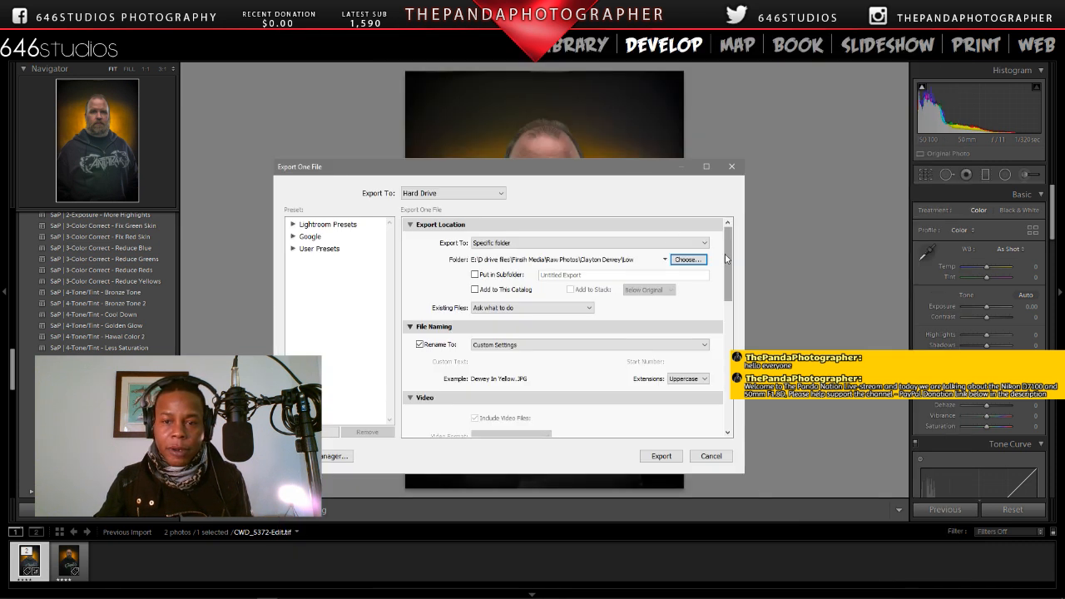
Step: Enable Resize to Fit by Long Edge for the second export and open its pixel size for editing
{"action": "left_click_drag", "start_coordinate": [729, 261], "coordinate": [731, 366]}
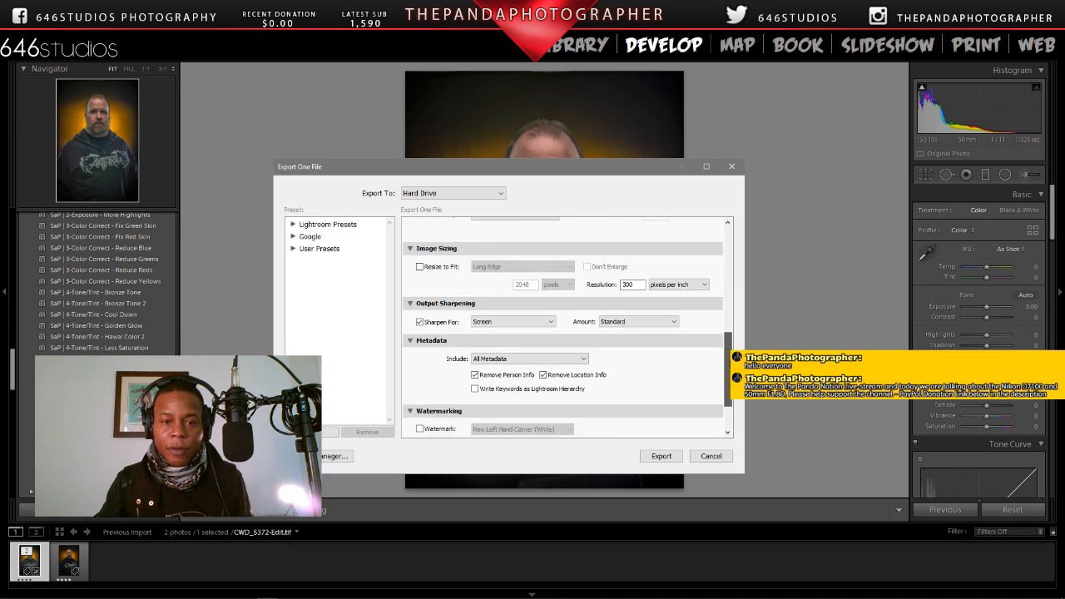
{"action": "left_click", "coordinate": [420, 268]}
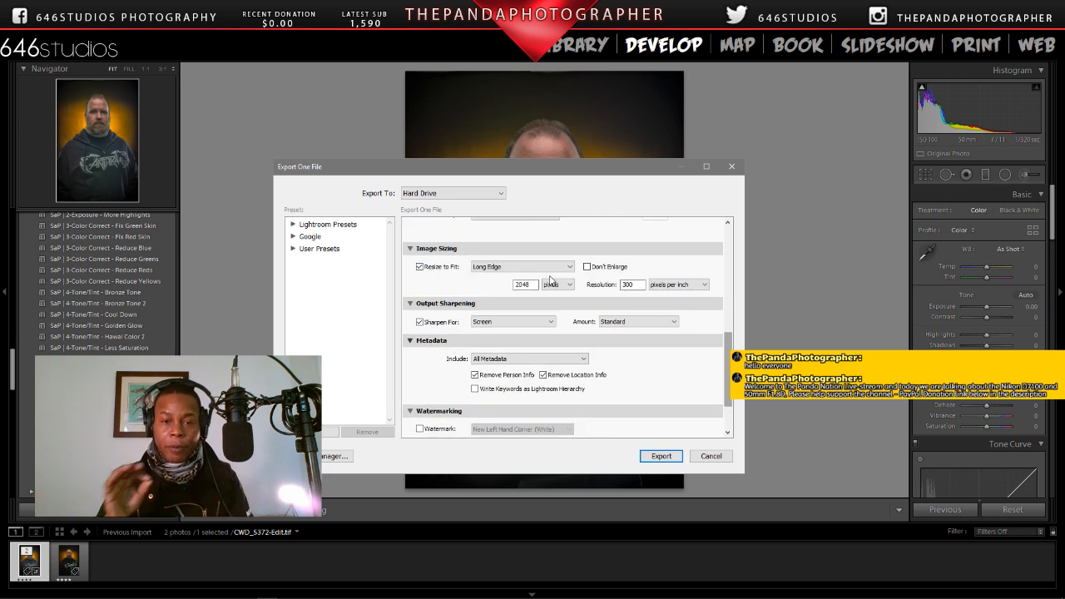
{"action": "left_click", "coordinate": [531, 285]}
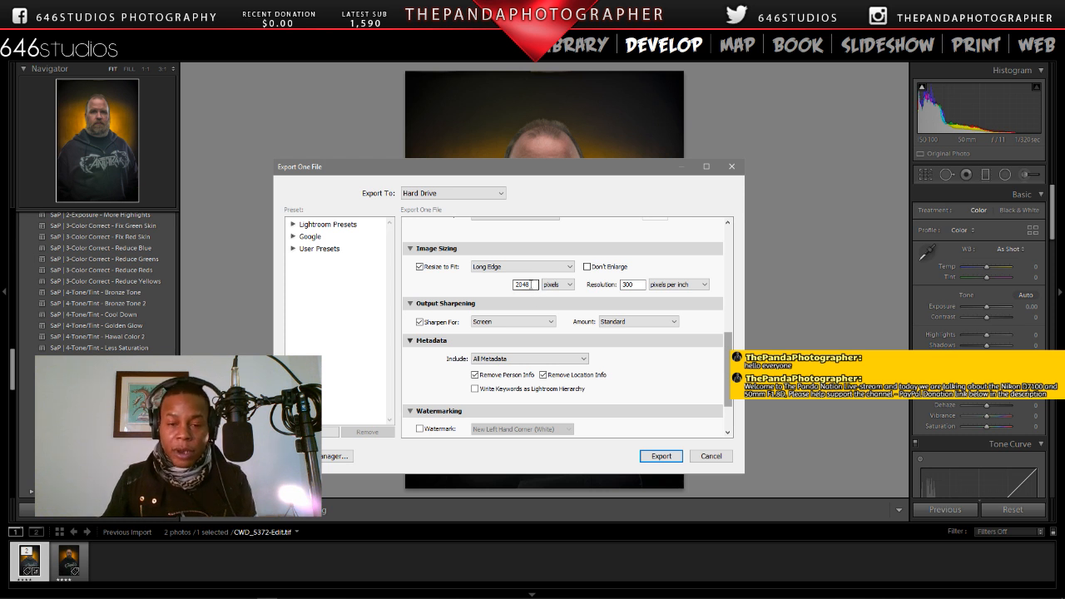
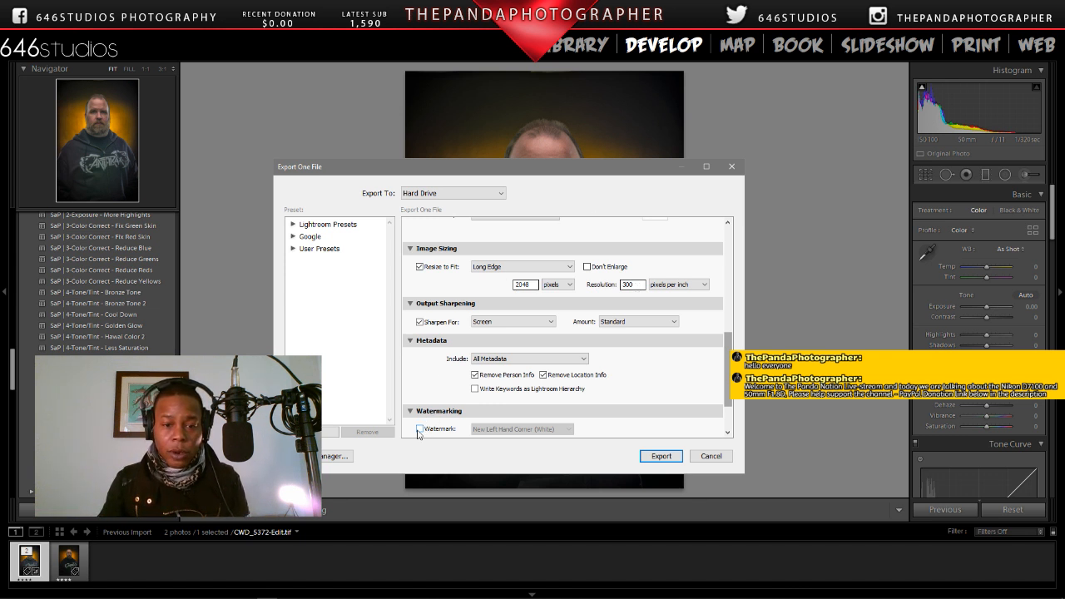
Step: Enable the "New center (white)" watermark for the second export, review the export location and file naming, and run the export
{"action": "left_click", "coordinate": [420, 428]}
{"action": "scroll", "coordinate": [549, 374], "scroll_direction": "down", "scroll_amount": 2}
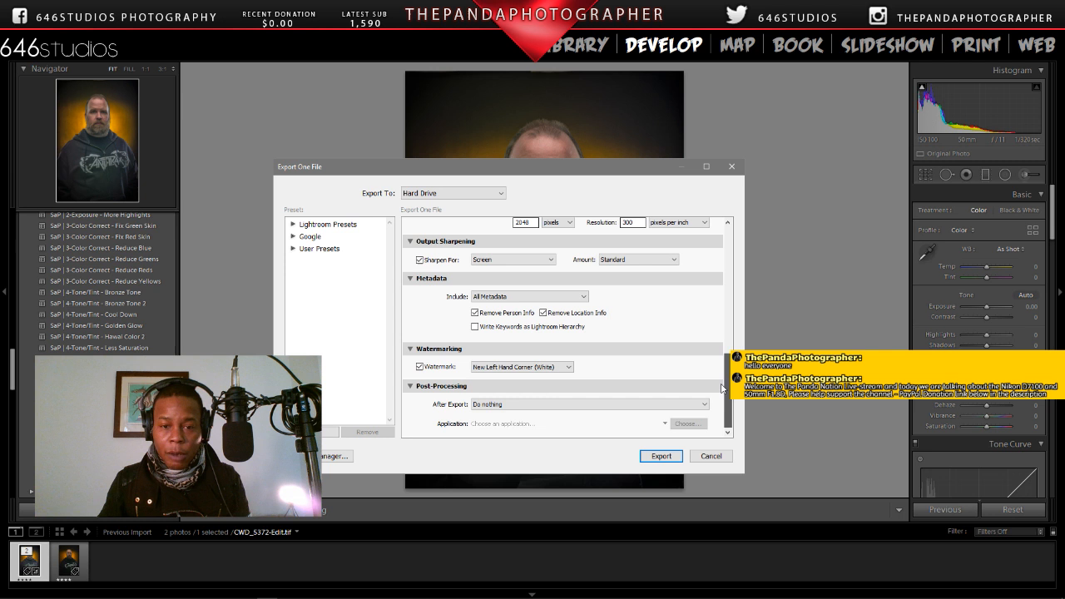
{"action": "left_click", "coordinate": [545, 367]}
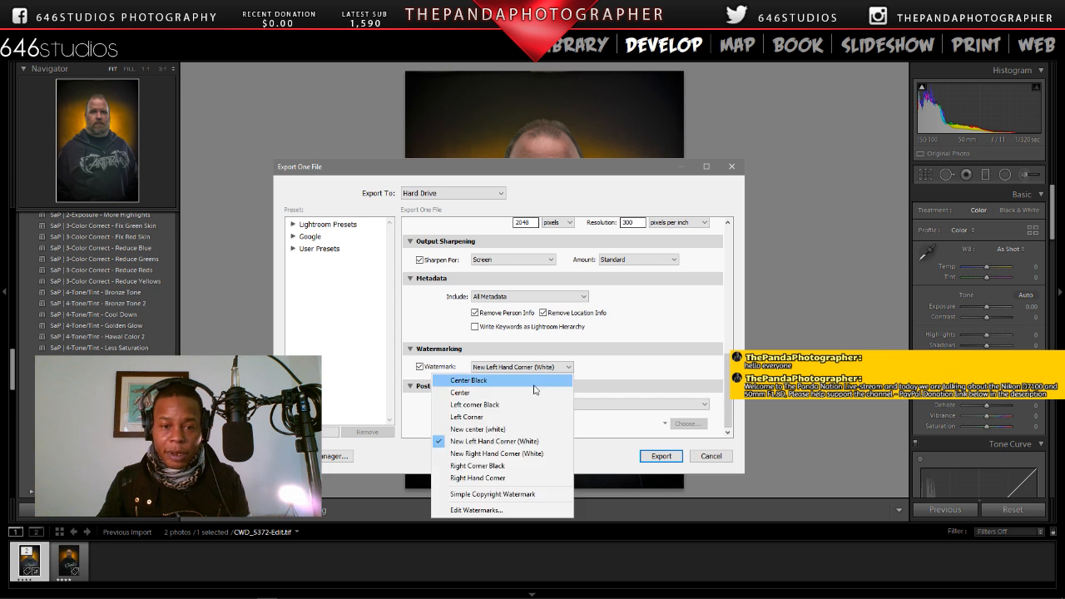
{"action": "left_click", "coordinate": [507, 429]}
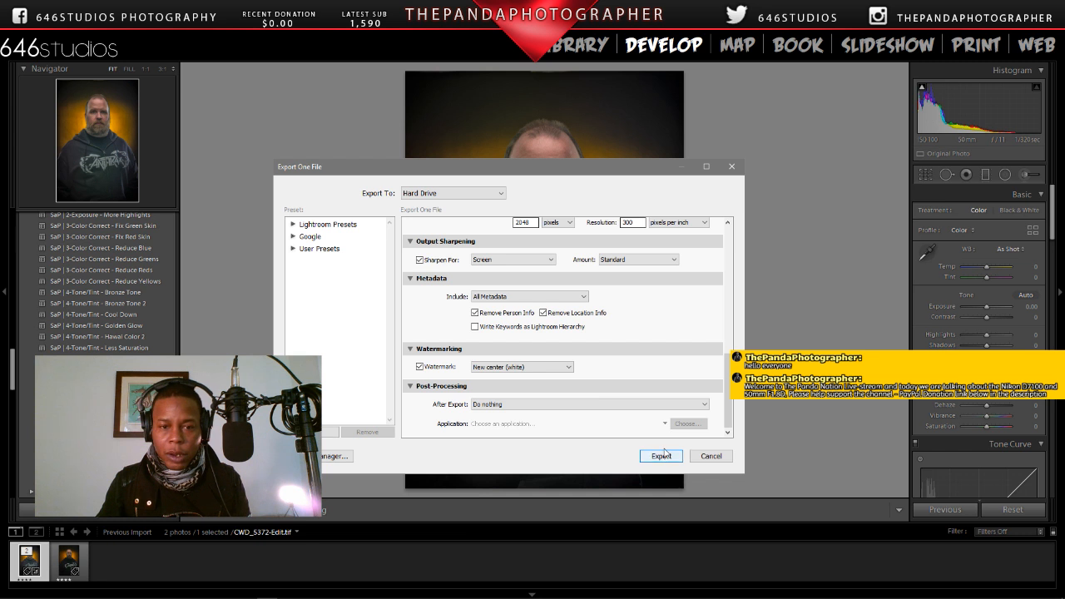
{"action": "left_click_drag", "start_coordinate": [729, 378], "coordinate": [748, 248]}
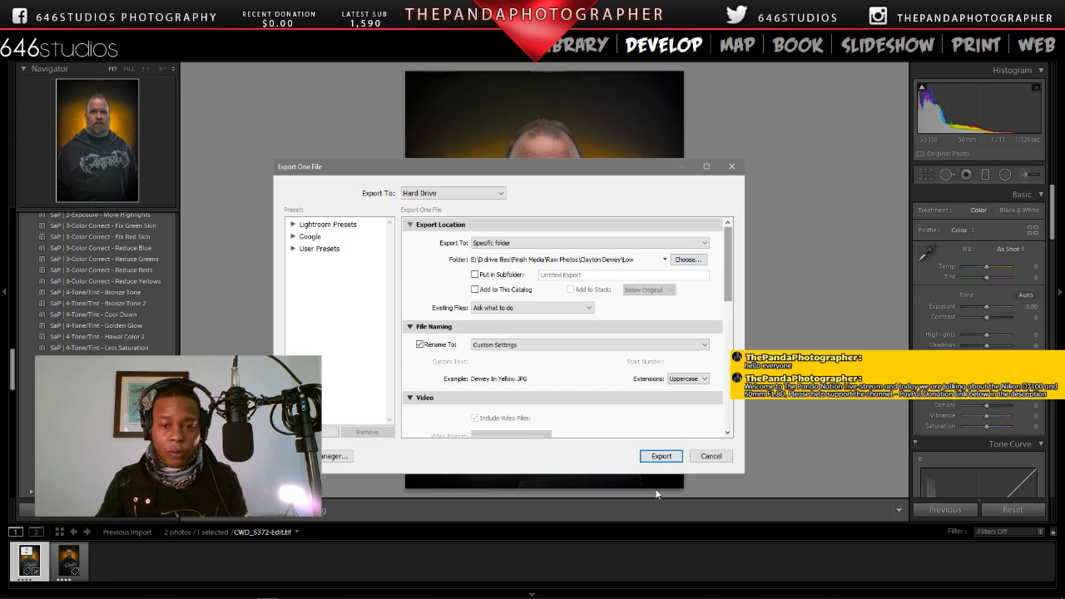
{"action": "left_click", "coordinate": [669, 456]}
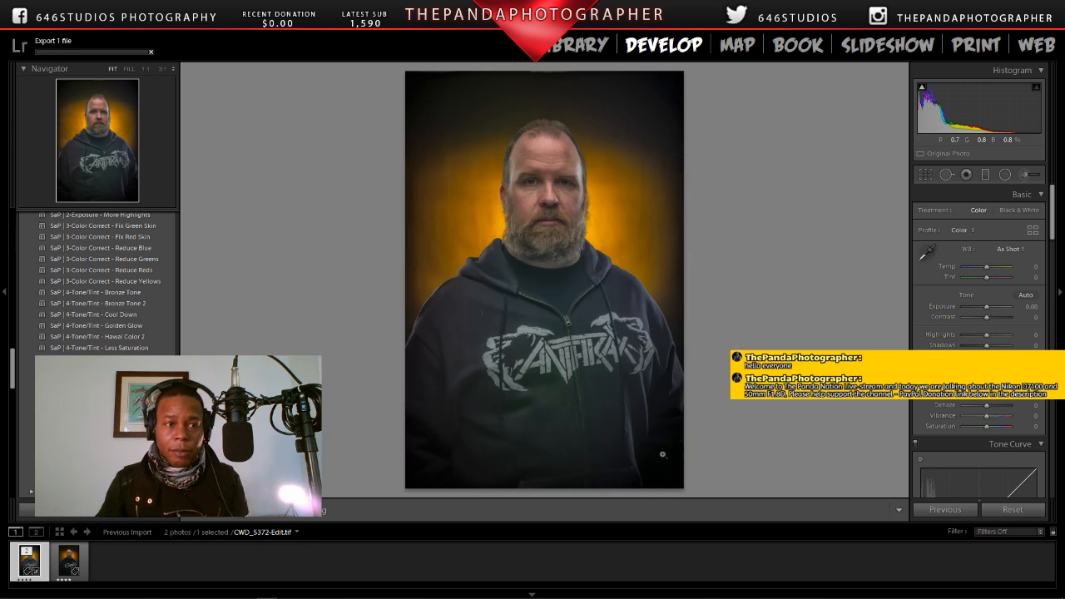
Step: Switch to File Explorer and browse New Volume (E:) through D drive files, Finsih Media and Raw Photos to the client's folder
{"action": "mouse_move", "coordinate": [51, 594]}
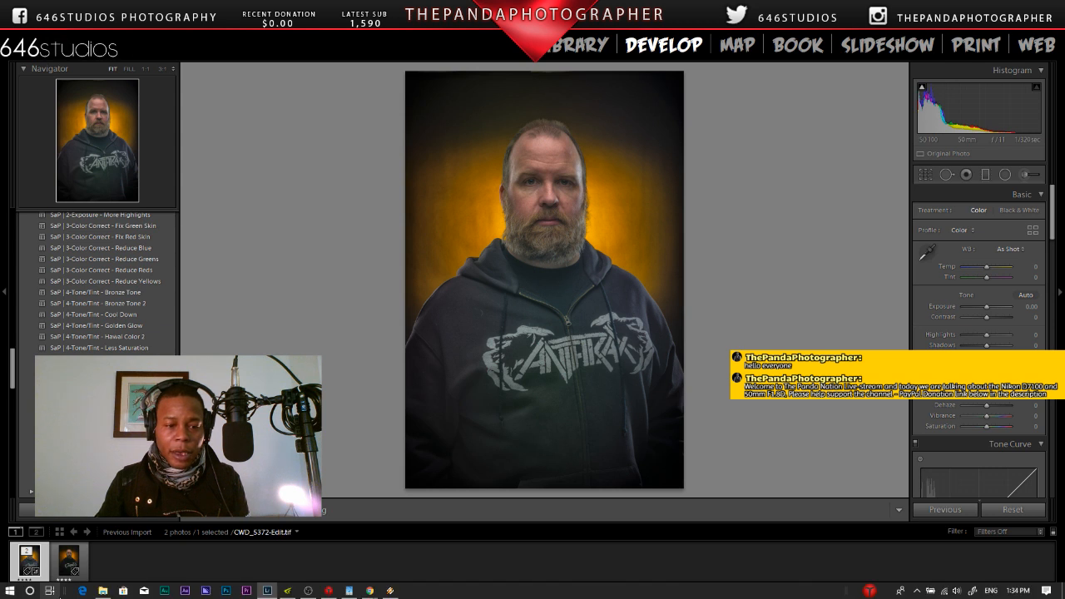
{"action": "left_click", "coordinate": [103, 591]}
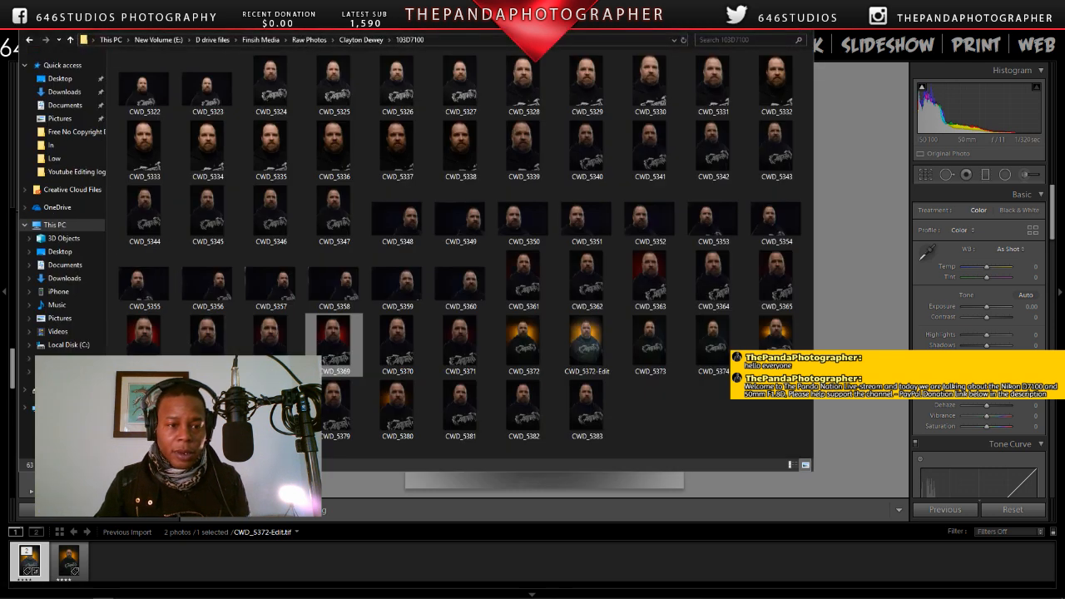
{"action": "left_click", "coordinate": [68, 372]}
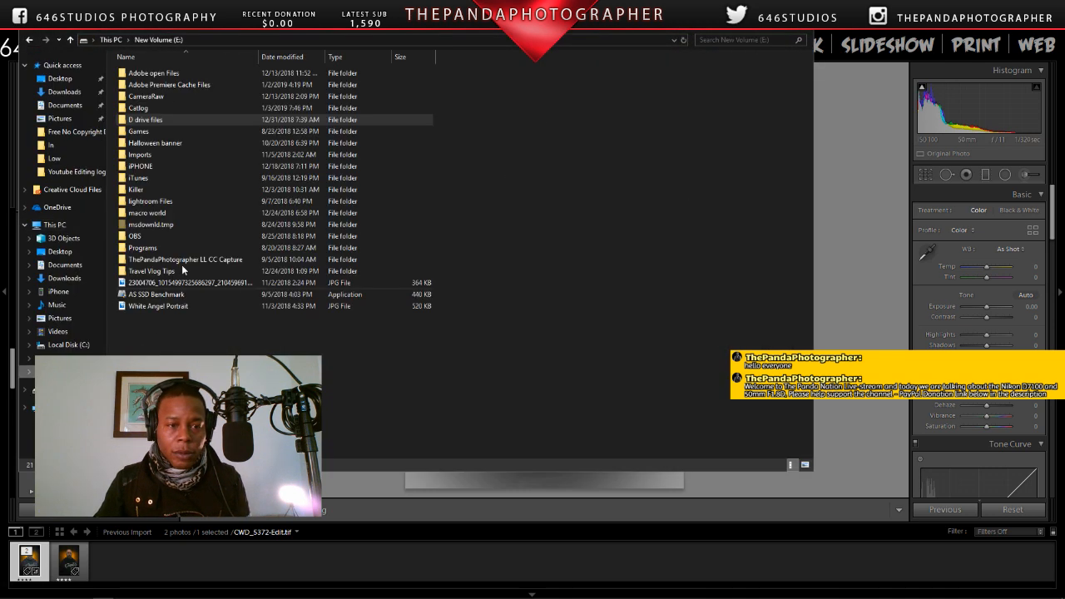
{"action": "double_click", "coordinate": [145, 122]}
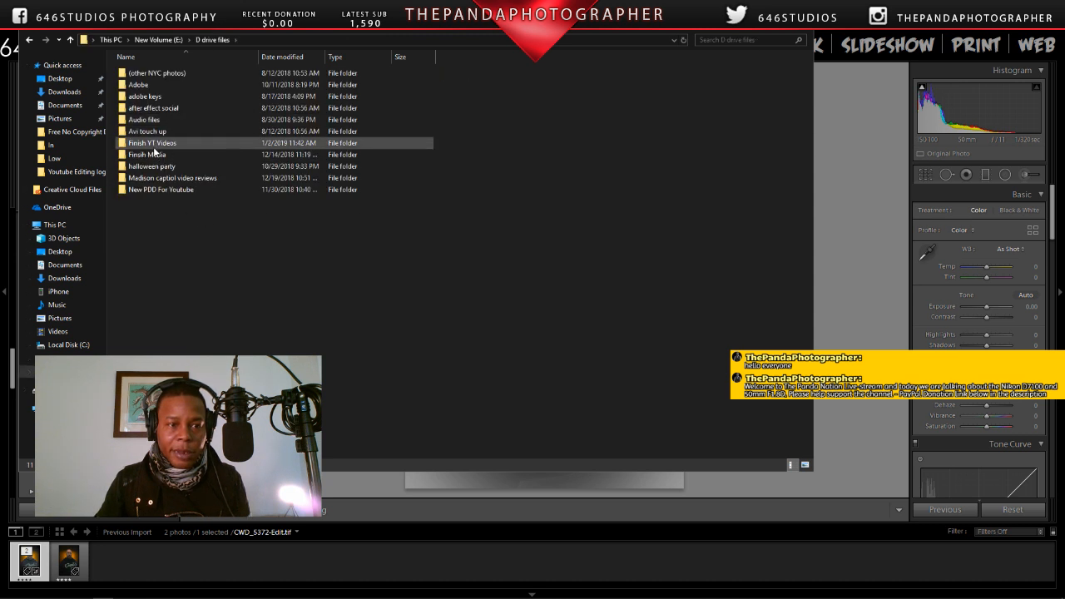
{"action": "left_click", "coordinate": [155, 145]}
{"action": "double_click", "coordinate": [154, 157]}
{"action": "scroll", "coordinate": [146, 250], "scroll_direction": "down", "scroll_amount": 5}
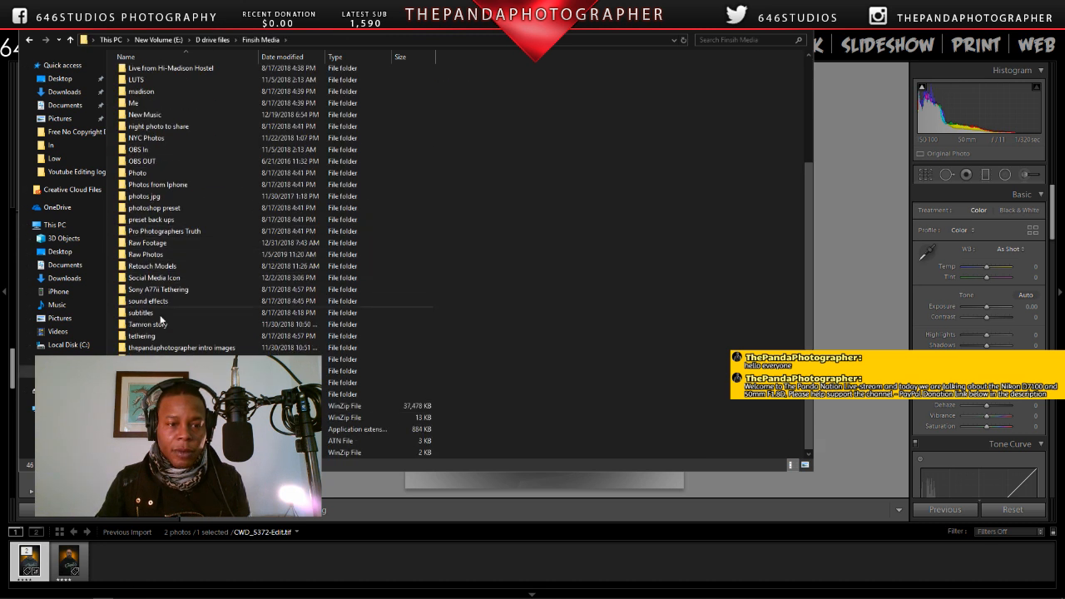
{"action": "double_click", "coordinate": [143, 254]}
{"action": "scroll", "coordinate": [200, 275], "scroll_direction": "down", "scroll_amount": 5}
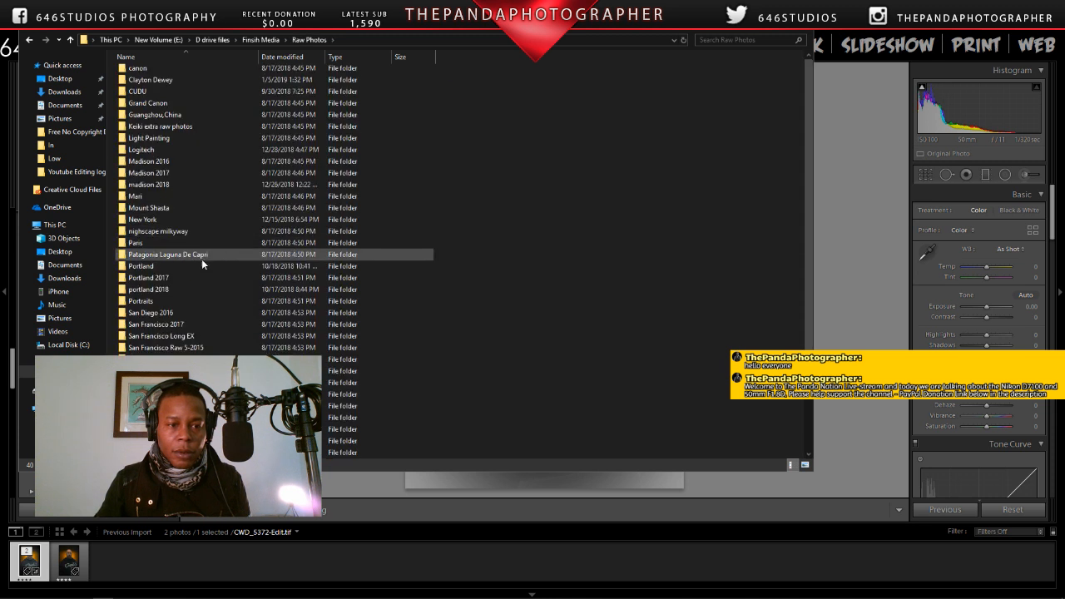
{"action": "scroll", "coordinate": [191, 303], "scroll_direction": "up", "scroll_amount": 3}
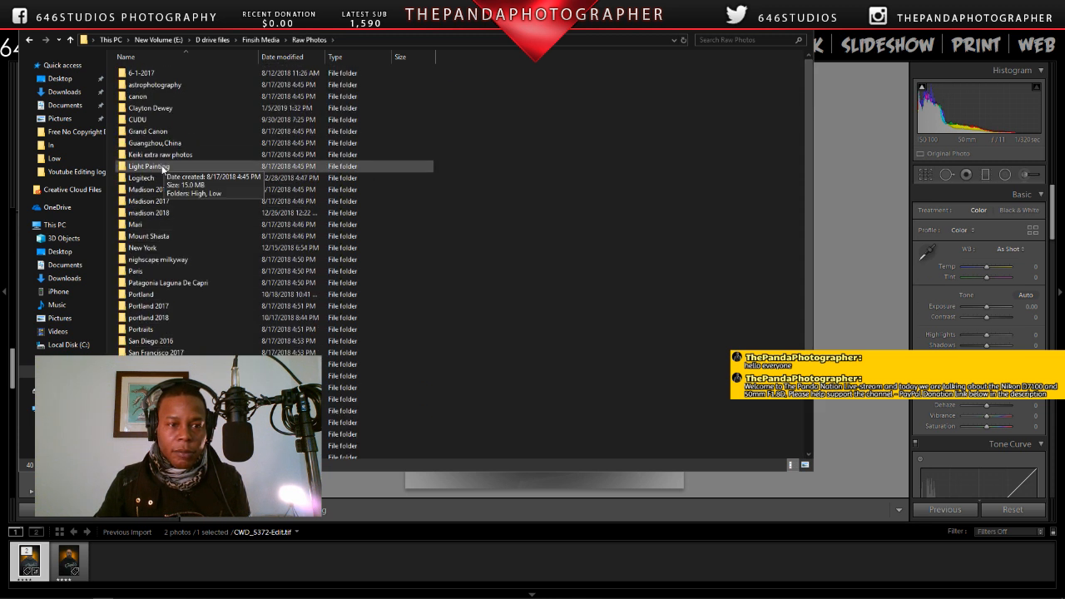
{"action": "double_click", "coordinate": [161, 108]}
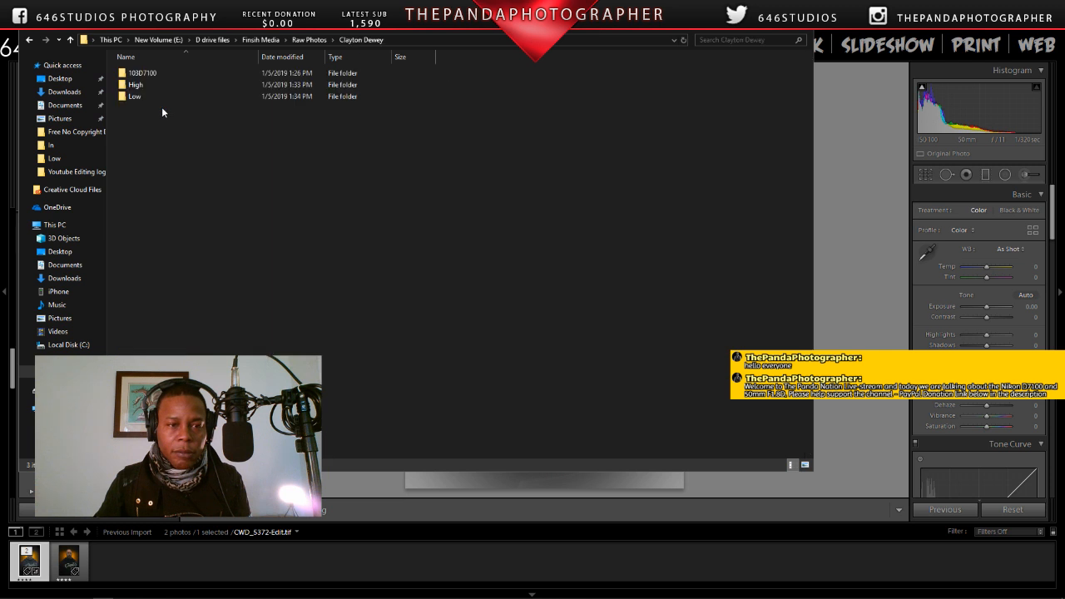
Step: Open the exported "In Yellow" JPEG from the client's Low subfolder in Photos and view it in a maximized window
{"action": "double_click", "coordinate": [139, 97]}
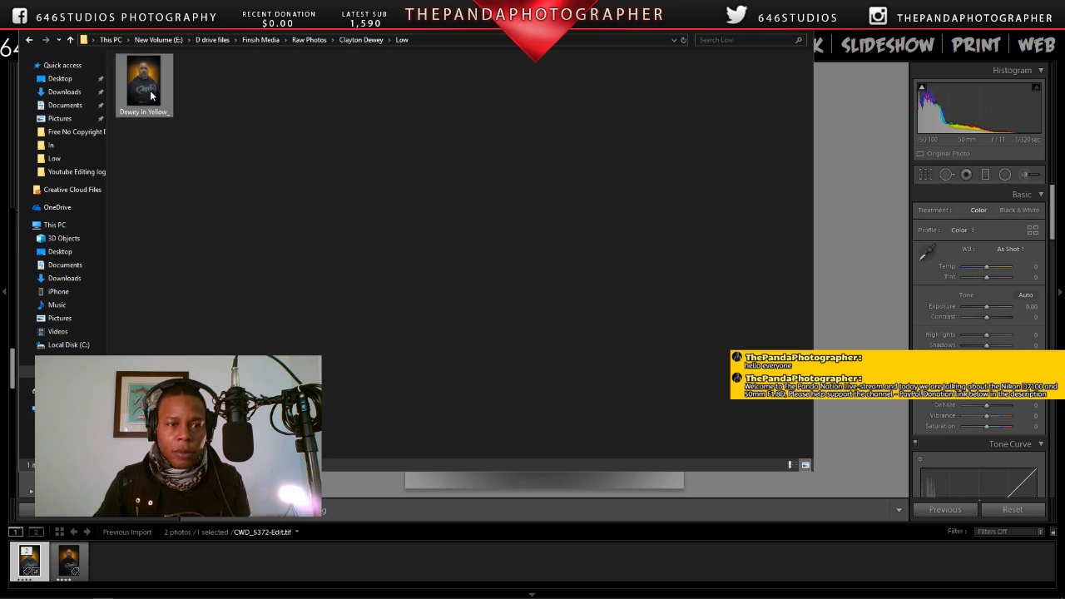
{"action": "double_click", "coordinate": [163, 96]}
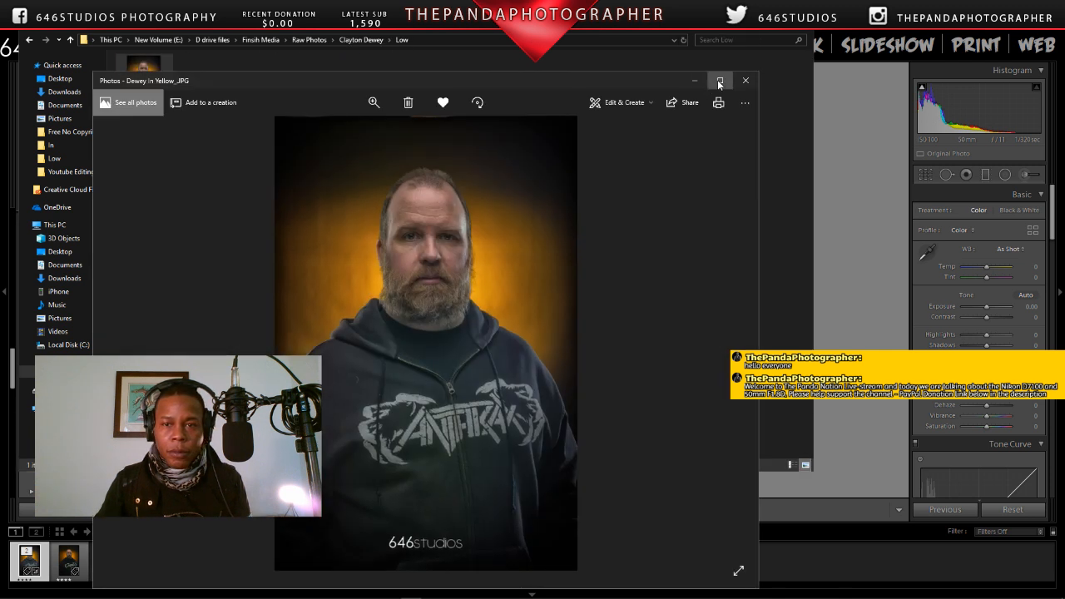
{"action": "left_click", "coordinate": [717, 80]}
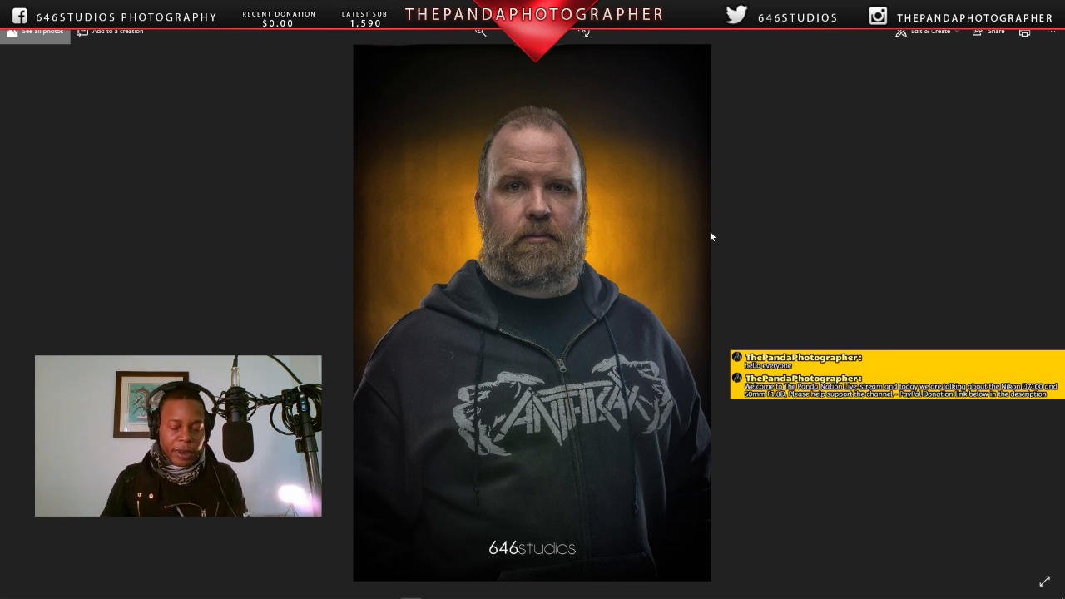